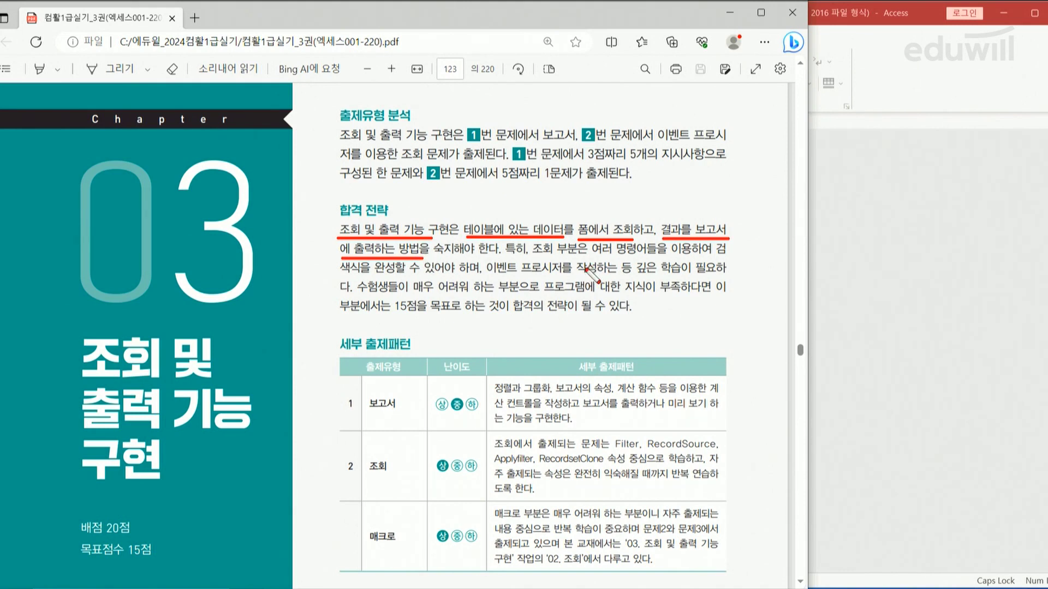
mouse_move(555, 255)
mouse_down()
mouse_move(531, 257)
mouse_move(552, 239)
mouse_move(562, 254)
mouse_up()
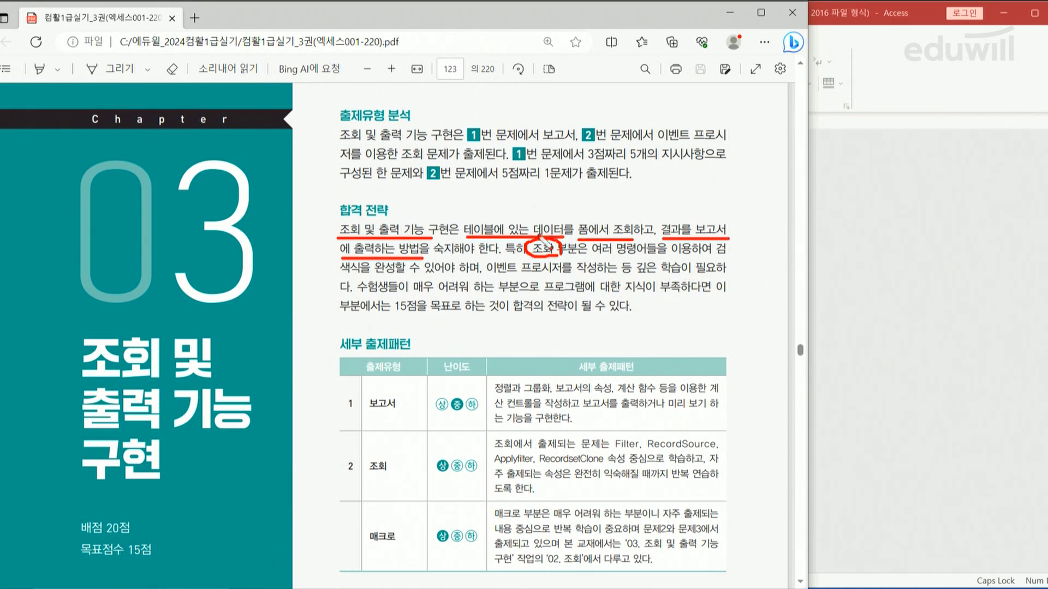
drag(486, 275, 562, 274)
drag(636, 278, 684, 277)
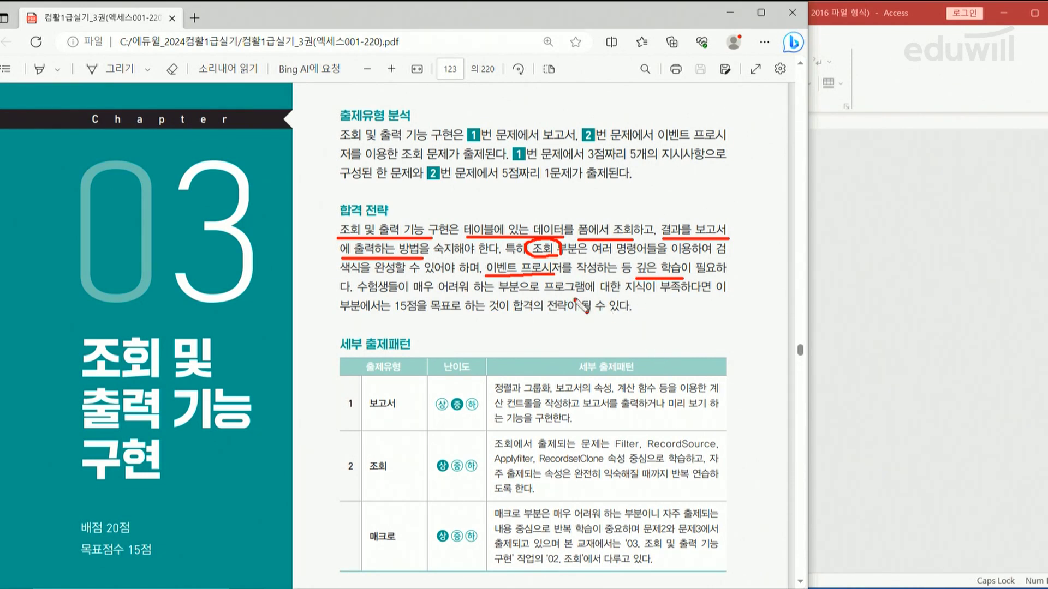
drag(543, 296, 683, 294)
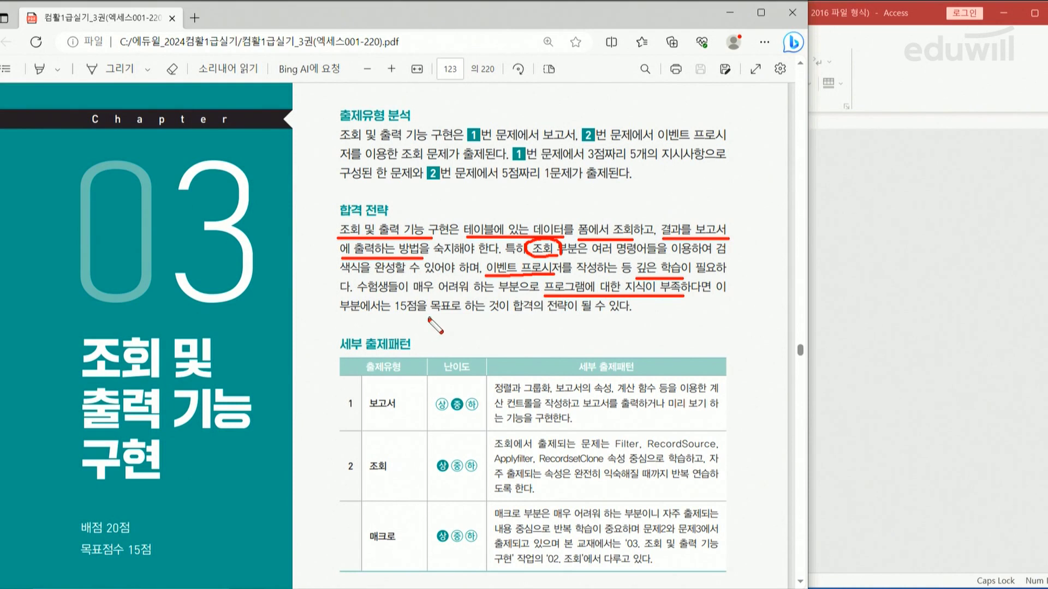
drag(395, 314, 424, 315)
drag(544, 315, 574, 316)
Go to the 보고서 section on page 124 of the PDF and read the 출제패턴 1 instructions for the 상품판매현황 report
scroll(400, 381, down, 10)
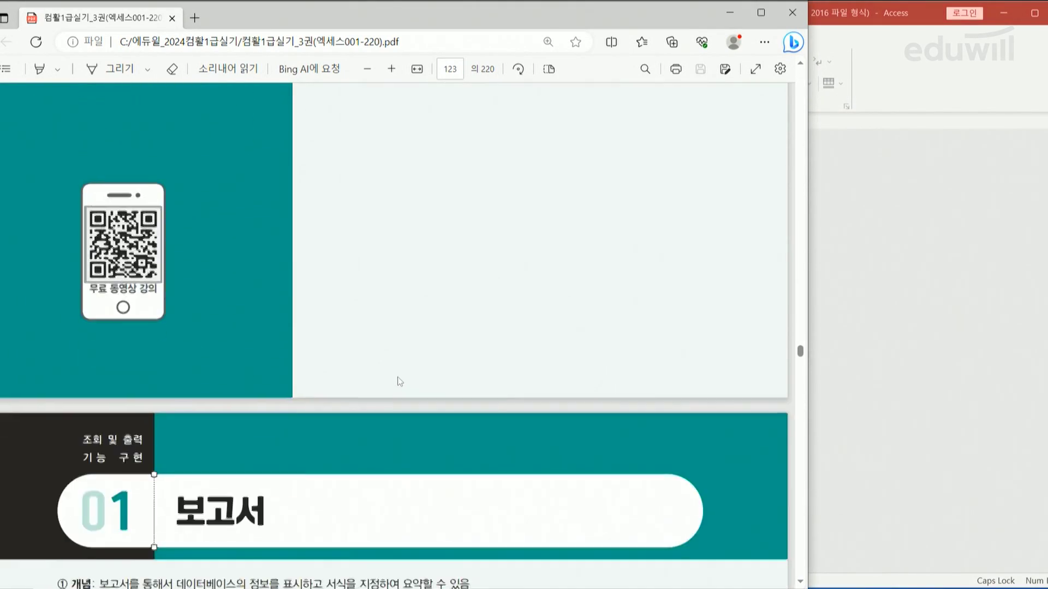
scroll(400, 382, down, 2)
scroll(396, 364, up, 2)
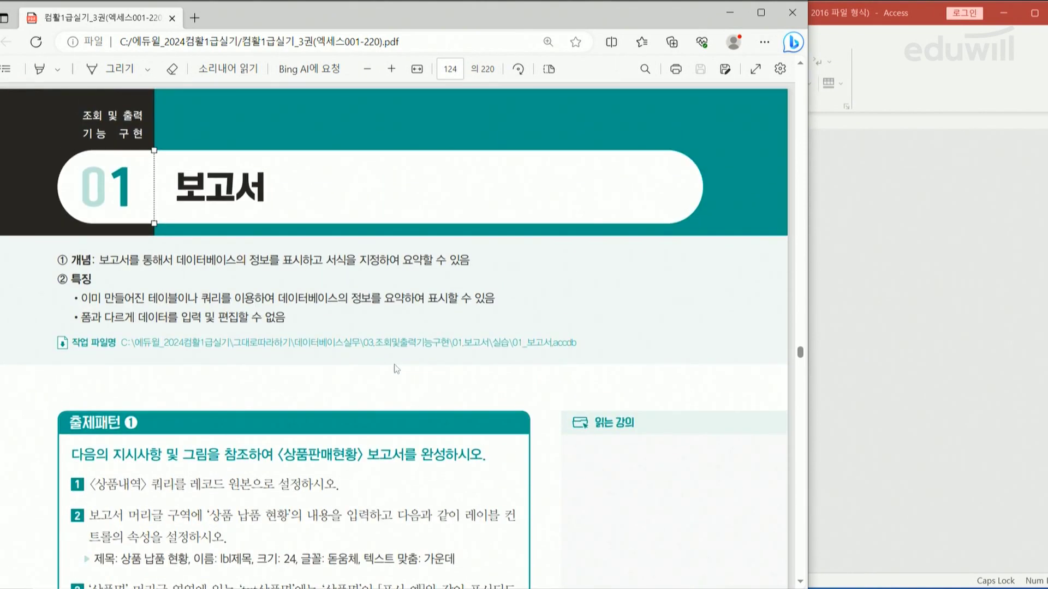
scroll(396, 367, down, 2)
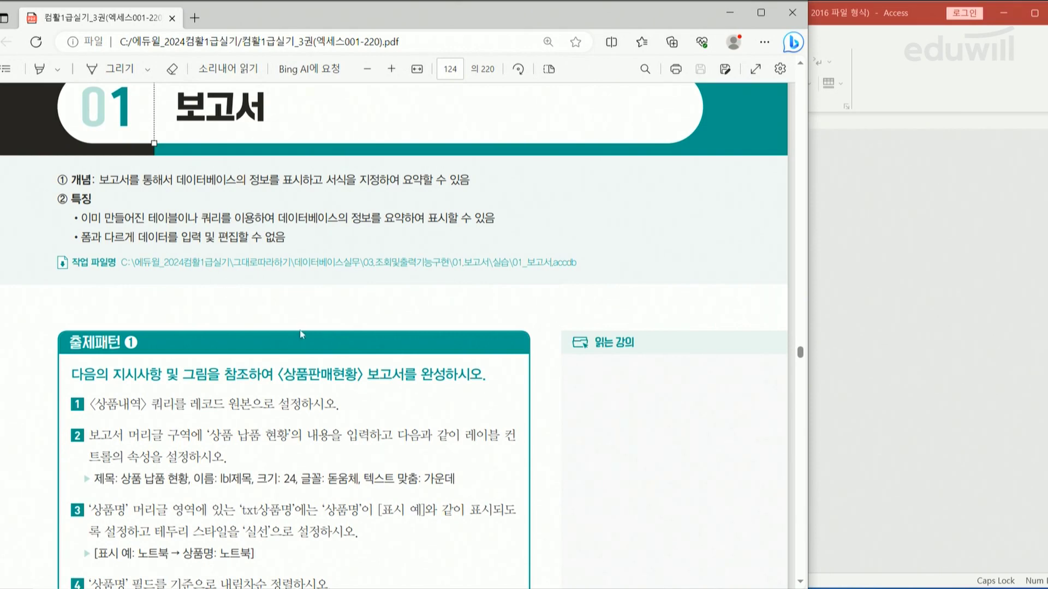
scroll(221, 376, down, 3)
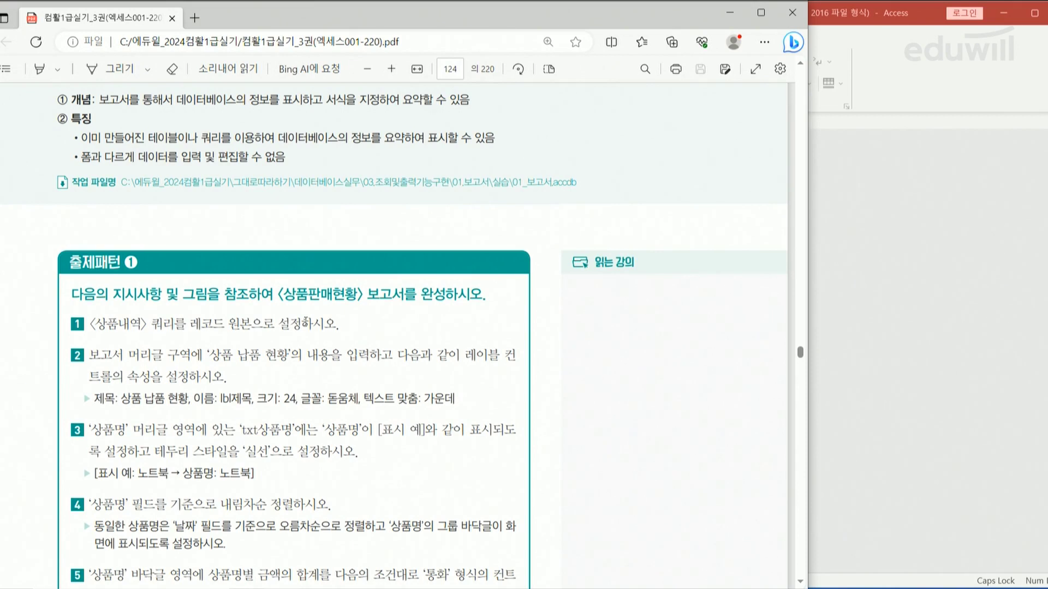
key(ctrl+2)
mouse_move(308, 201)
mouse_down()
mouse_move(309, 234)
mouse_move(352, 236)
mouse_move(327, 200)
mouse_move(309, 200)
mouse_up()
mouse_move(306, 243)
mouse_down()
mouse_move(317, 272)
mouse_move(353, 254)
mouse_move(306, 243)
mouse_up()
mouse_move(360, 215)
mouse_down()
mouse_move(358, 252)
mouse_move(400, 223)
mouse_move(405, 232)
mouse_move(436, 215)
mouse_move(467, 231)
mouse_move(431, 206)
mouse_up()
mouse_move(377, 234)
mouse_down()
mouse_move(458, 267)
mouse_move(474, 256)
mouse_move(443, 245)
mouse_up()
click(482, 215)
click(482, 219)
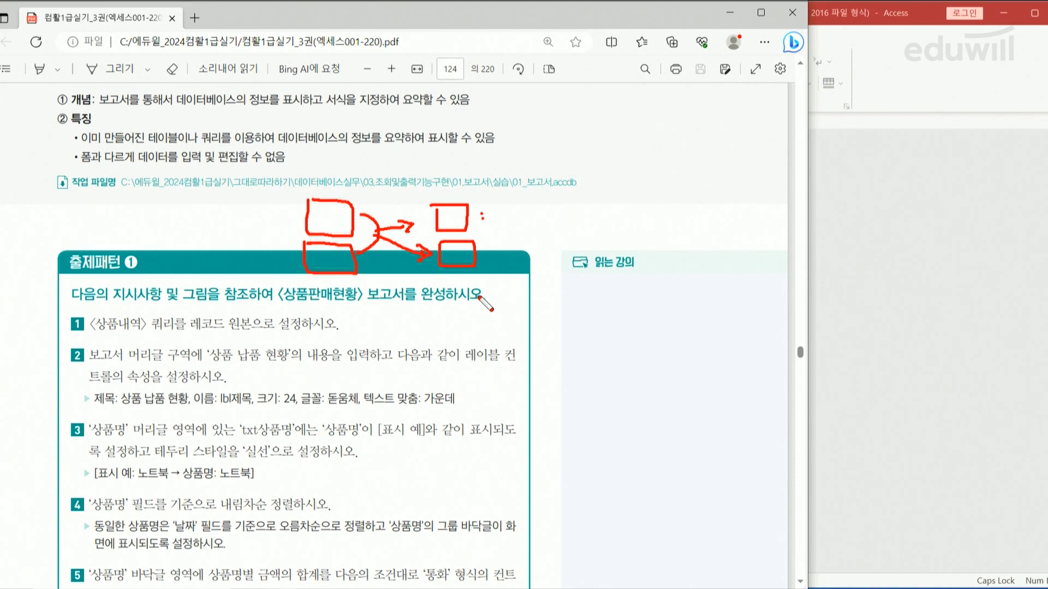
key(Escape)
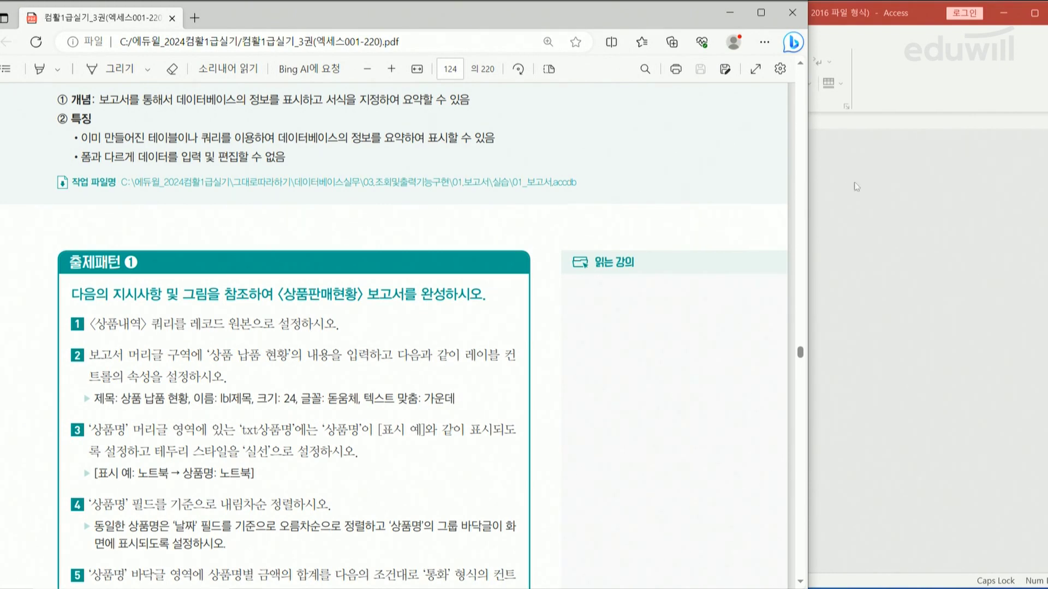
Switch to the 01_보고서 database in Access and open the 상품판매현황 report in Design View
click(870, 180)
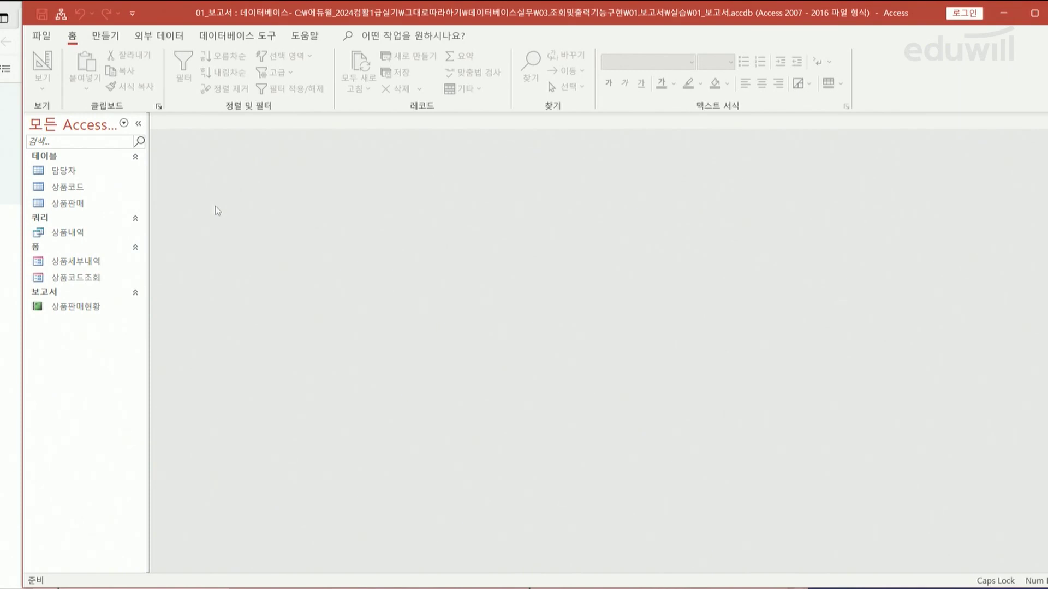
double_click(74, 309)
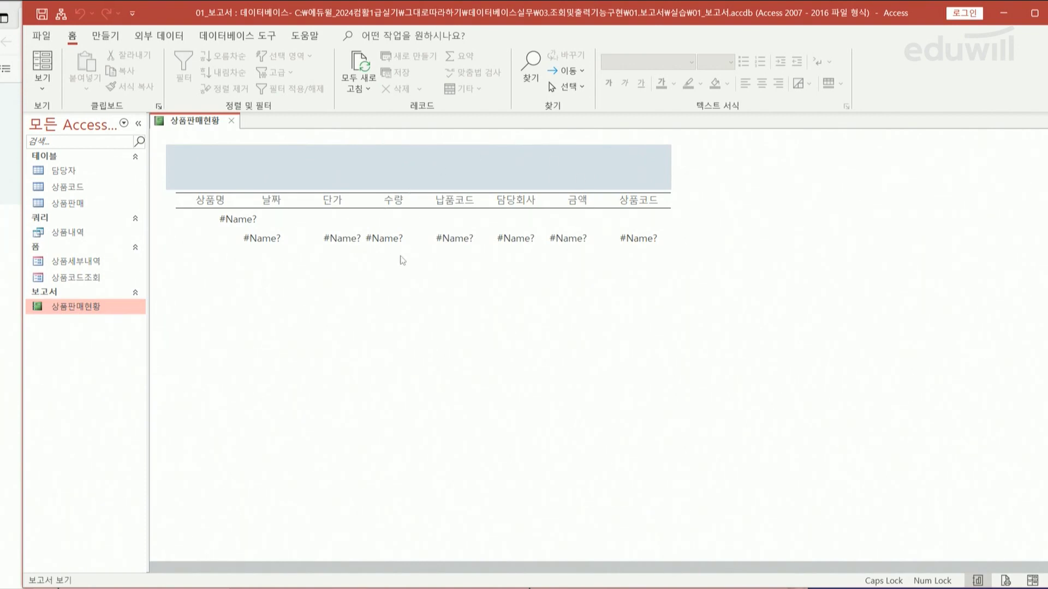
right_click(95, 307)
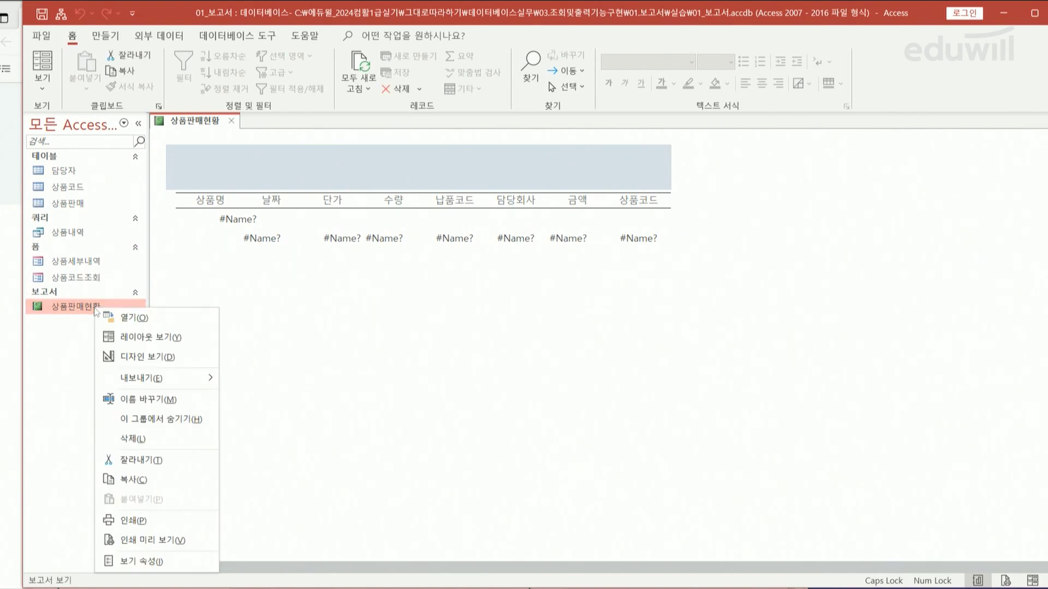
click(128, 358)
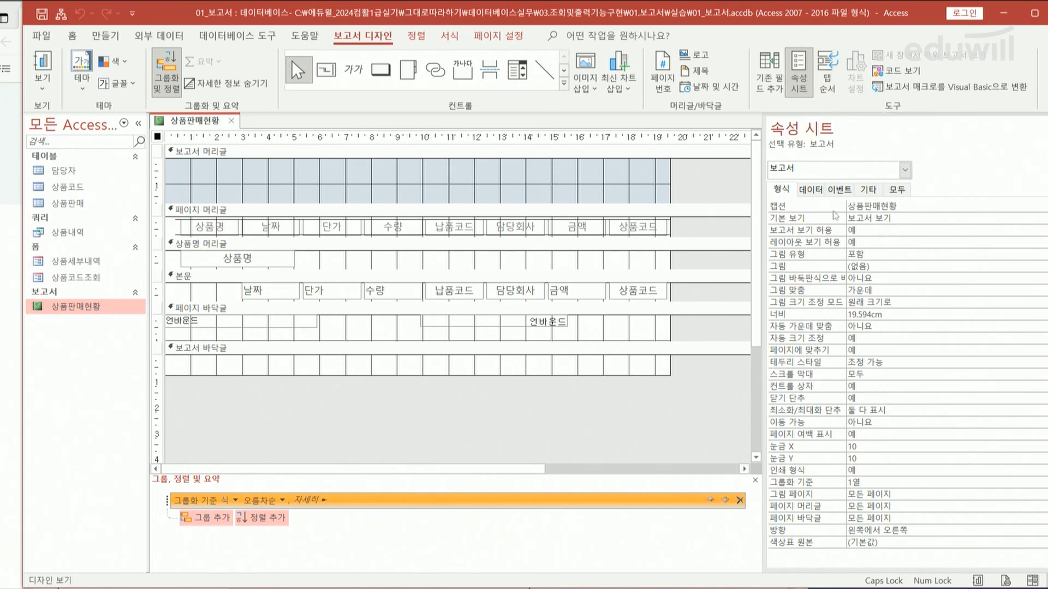
Set the report's record source (레코드 원본) to the 상품내역 query
click(812, 190)
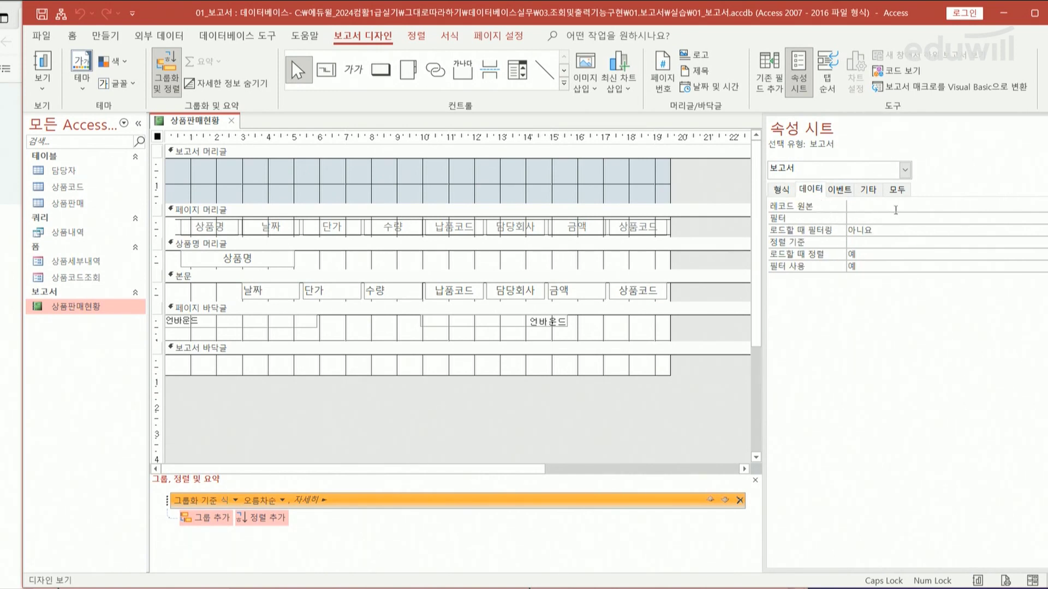
click(900, 206)
drag(889, 18, 854, 18)
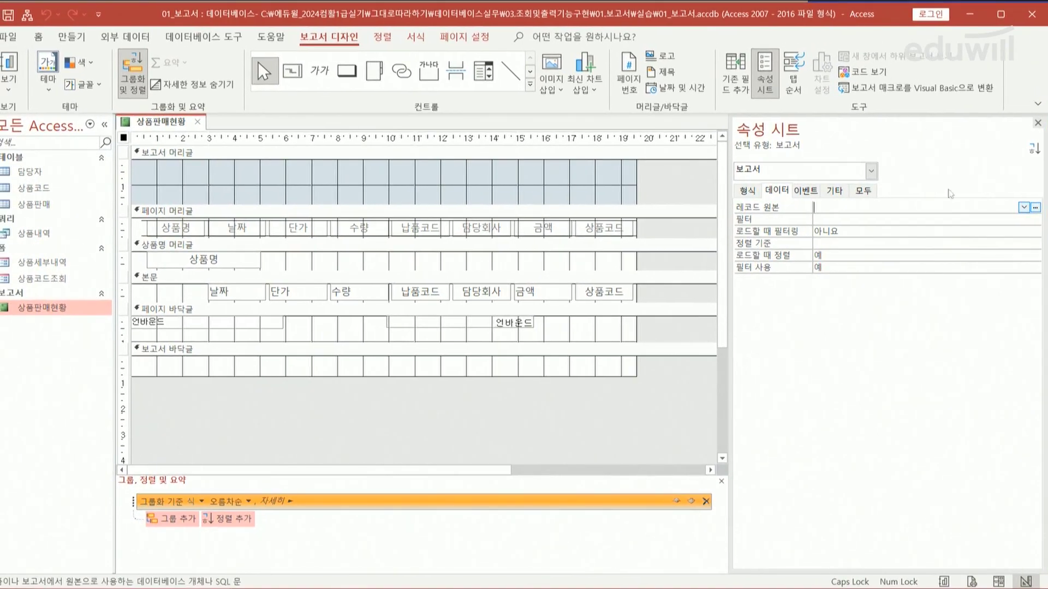
click(1024, 207)
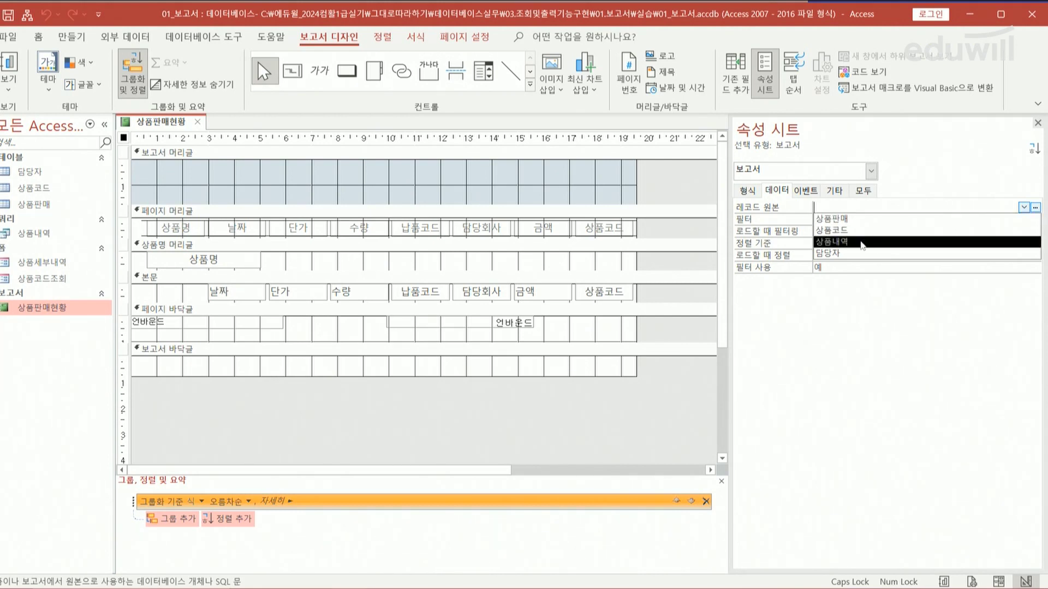
click(831, 241)
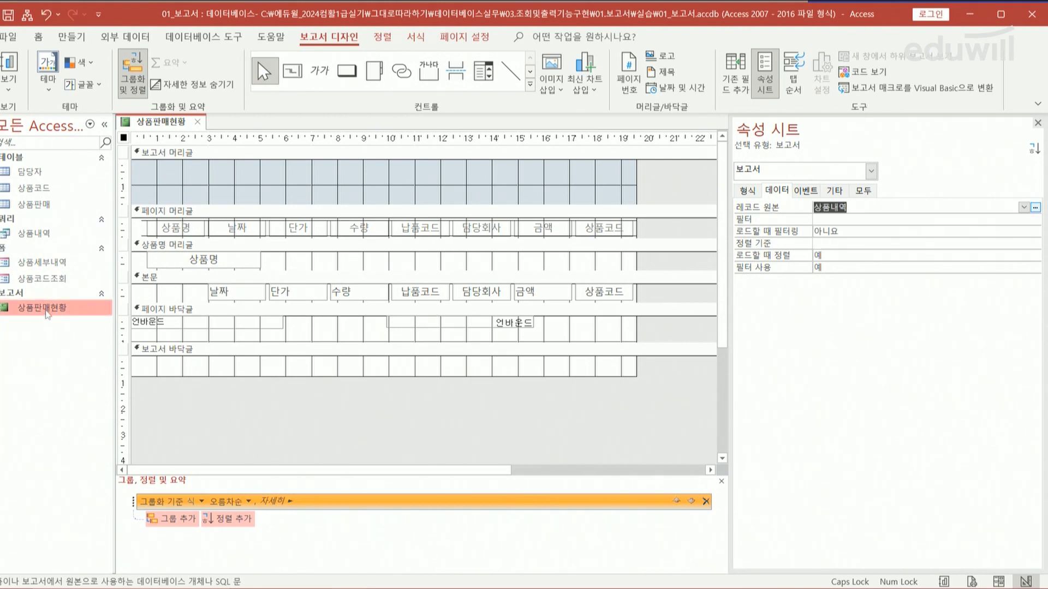
View the 상품판매현황 report's records in Report View and consult the title label instructions in the PDF
double_click(48, 308)
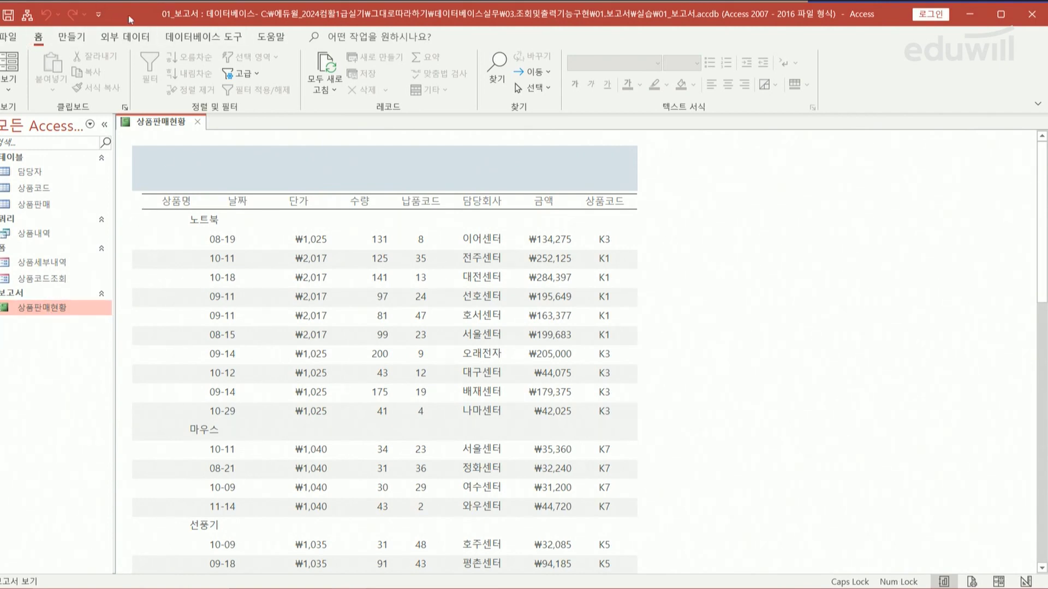
drag(13, 151, 84, 147)
drag(399, 12, 376, 12)
click(5, 226)
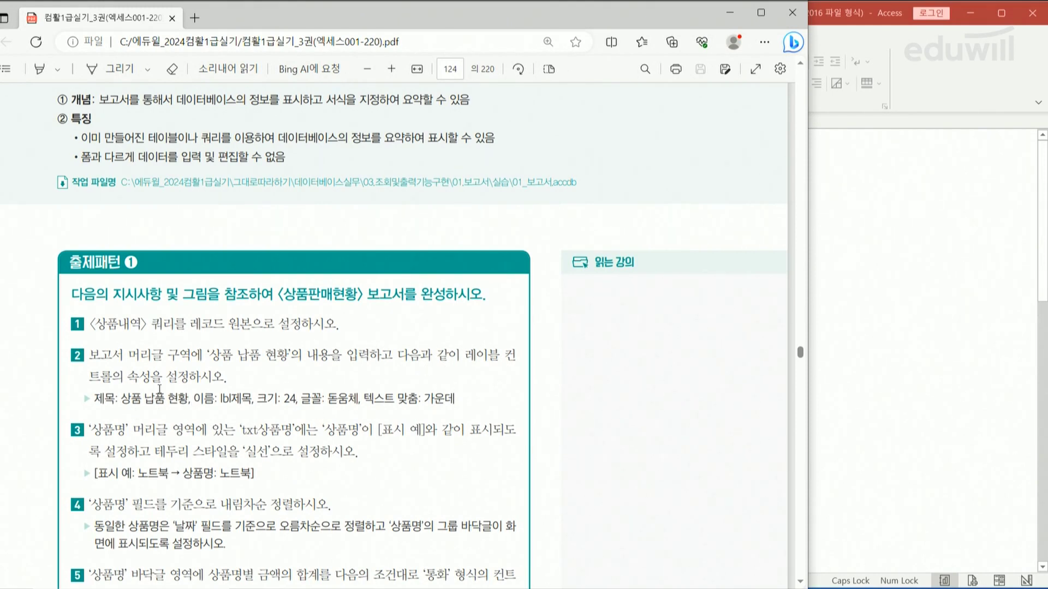
Back in Access, reopen 상품판매현황 in Design View and add a "상품 납품 현황" label about 14 × 1.1 cm to the report header
click(873, 187)
right_click(104, 307)
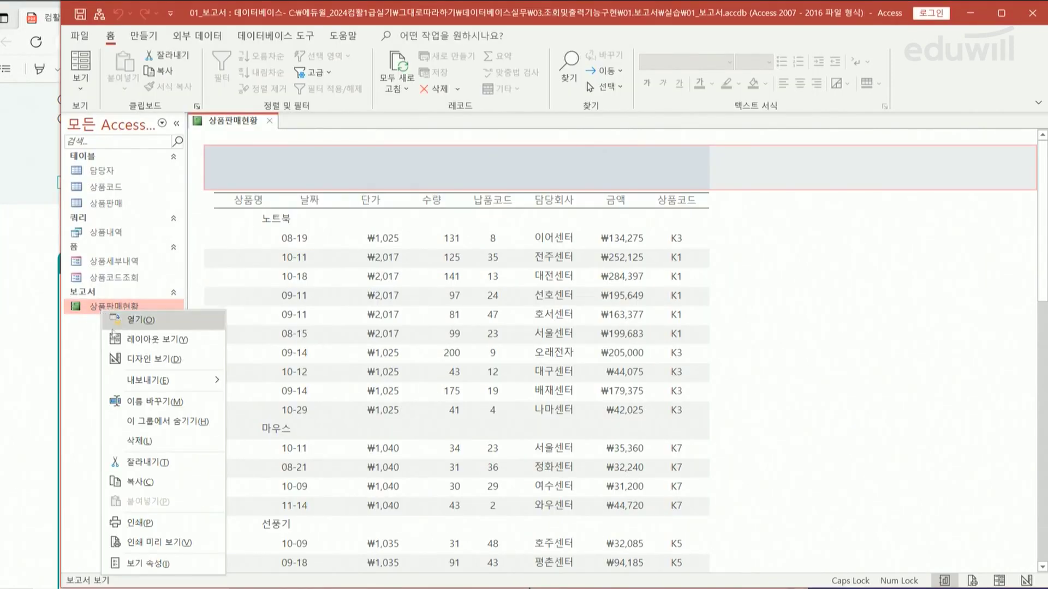
click(154, 358)
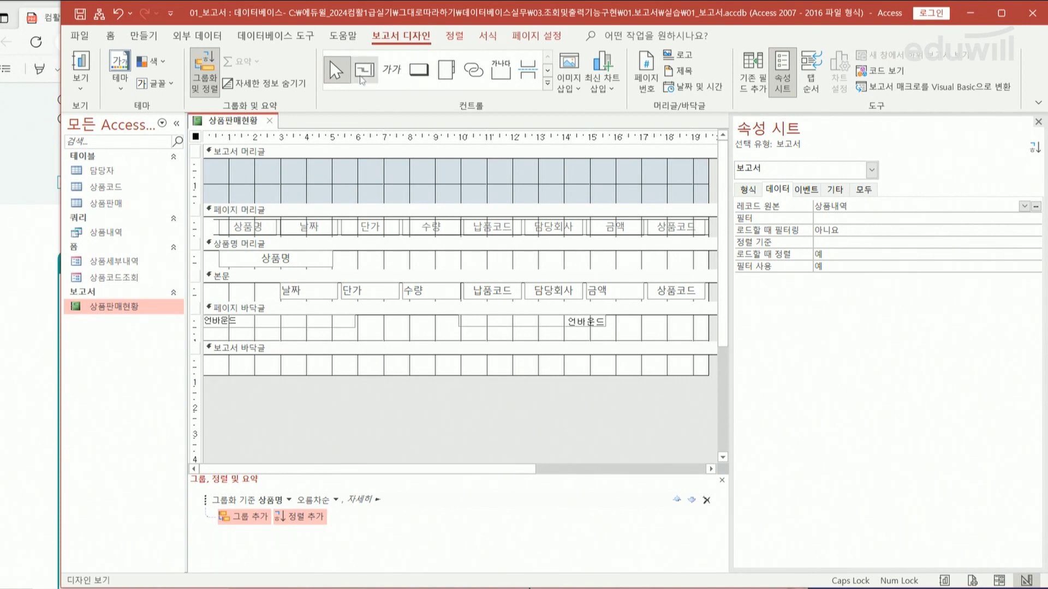
click(391, 75)
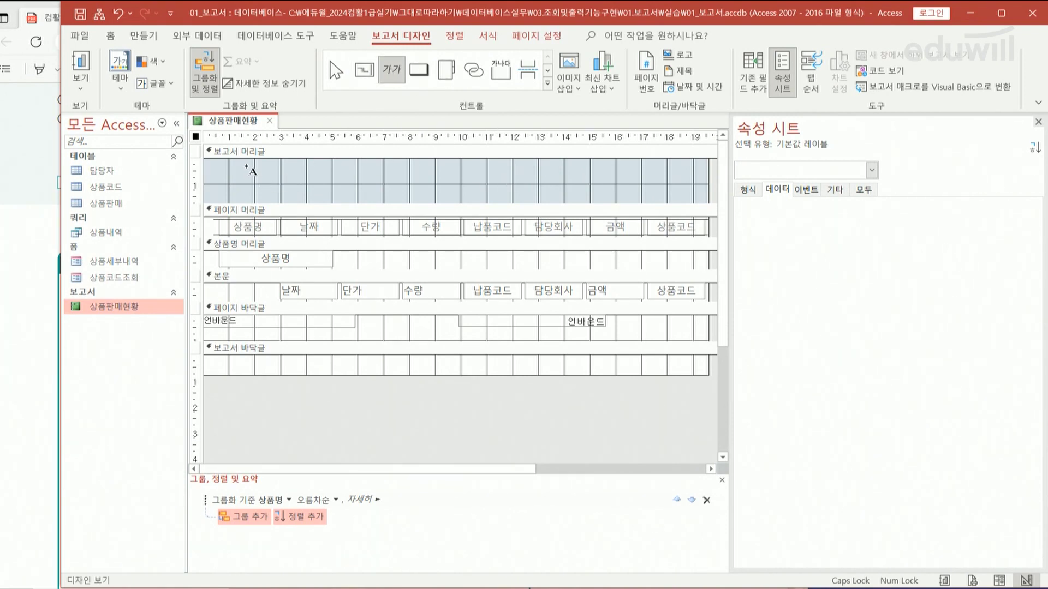
mouse_move(255, 159)
mouse_down()
mouse_move(614, 170)
mouse_move(615, 191)
mouse_up()
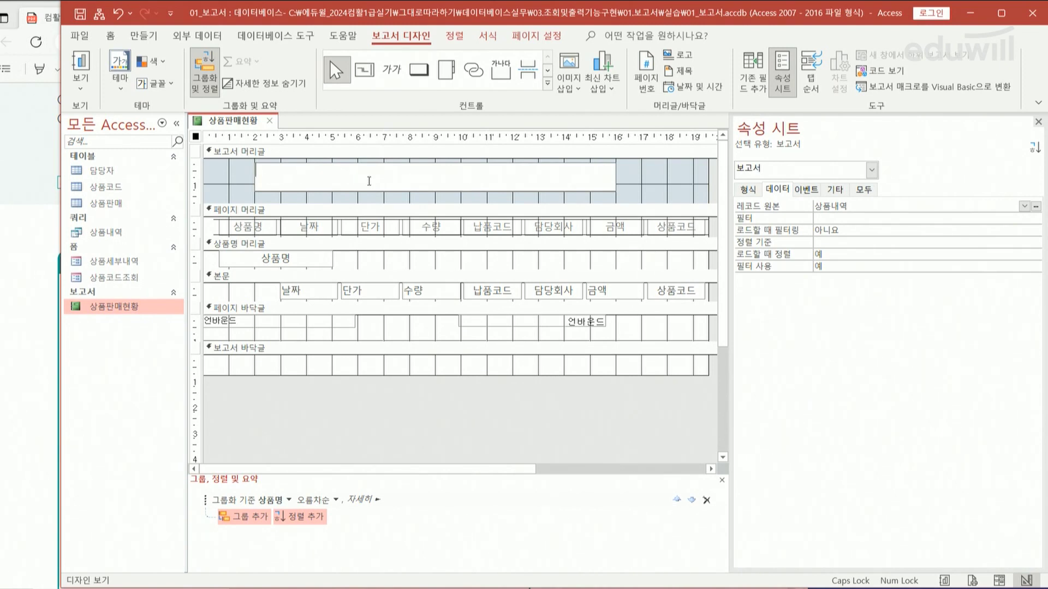
text(상품 나납품 현화)
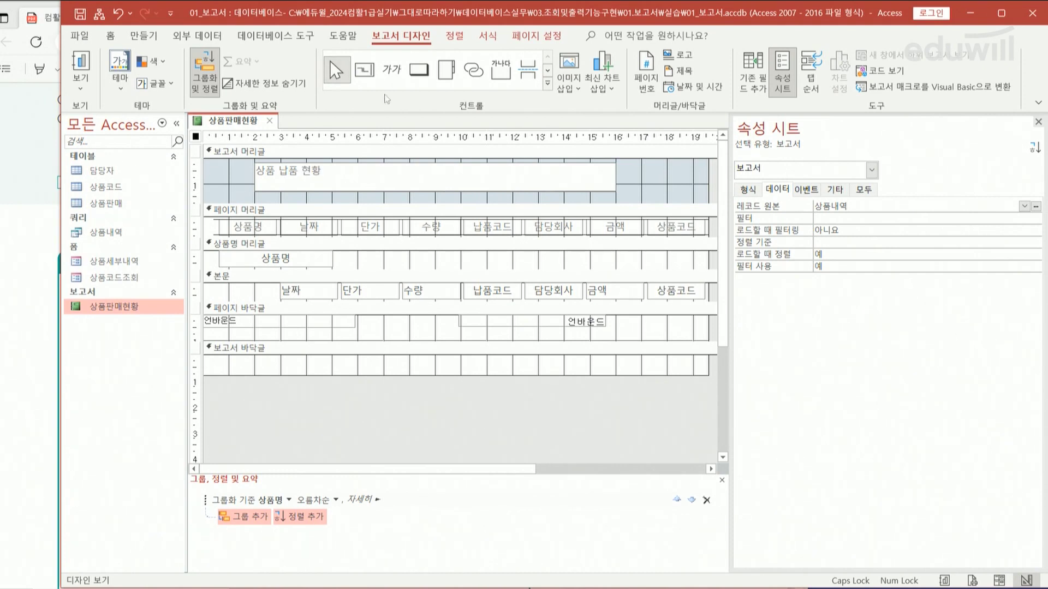
click(620, 202)
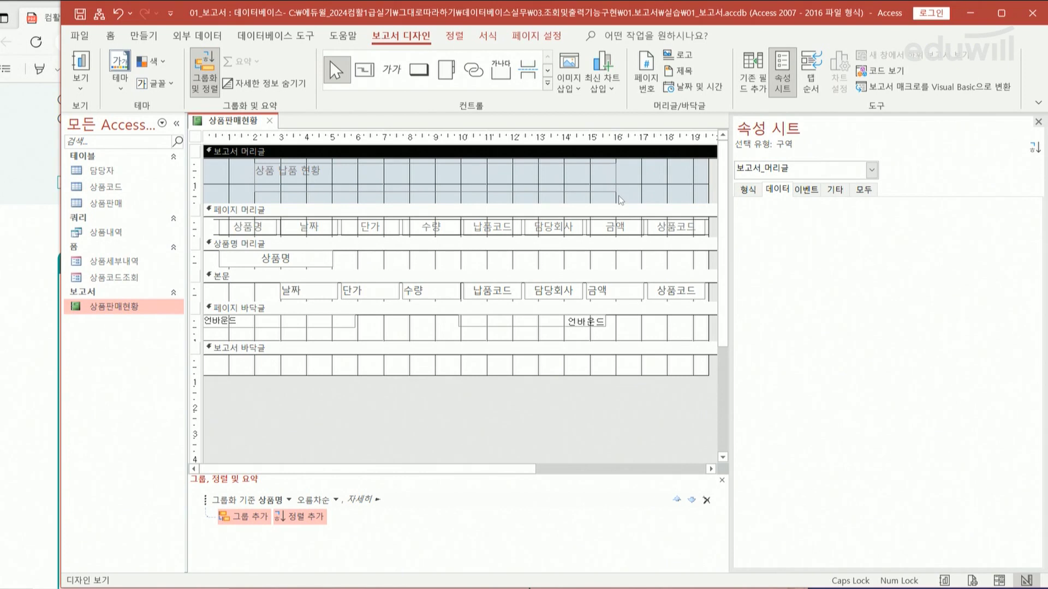
Name the new title label in the report header lbl제목
click(324, 191)
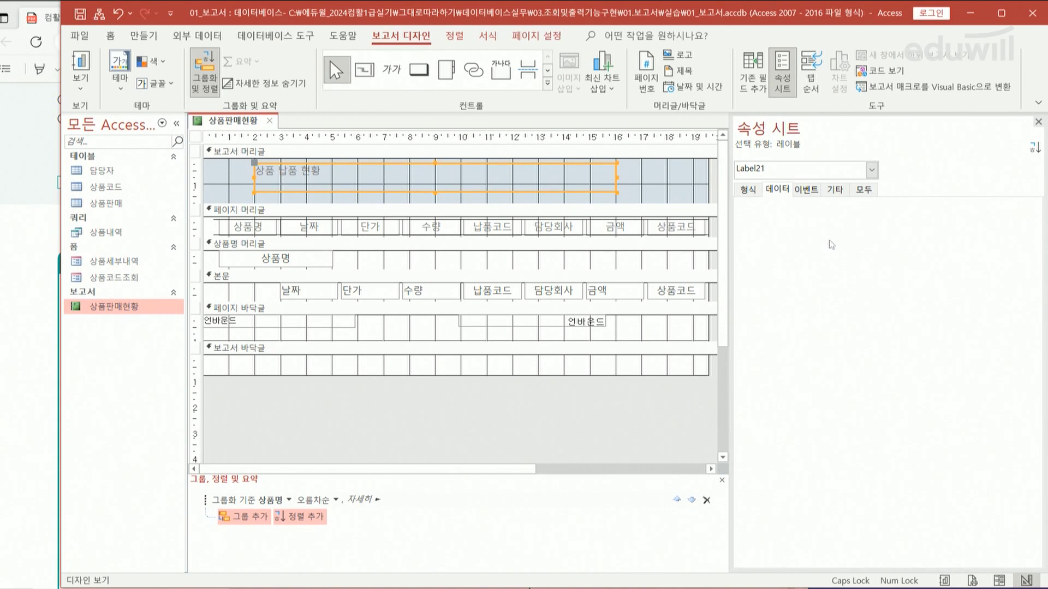
click(831, 190)
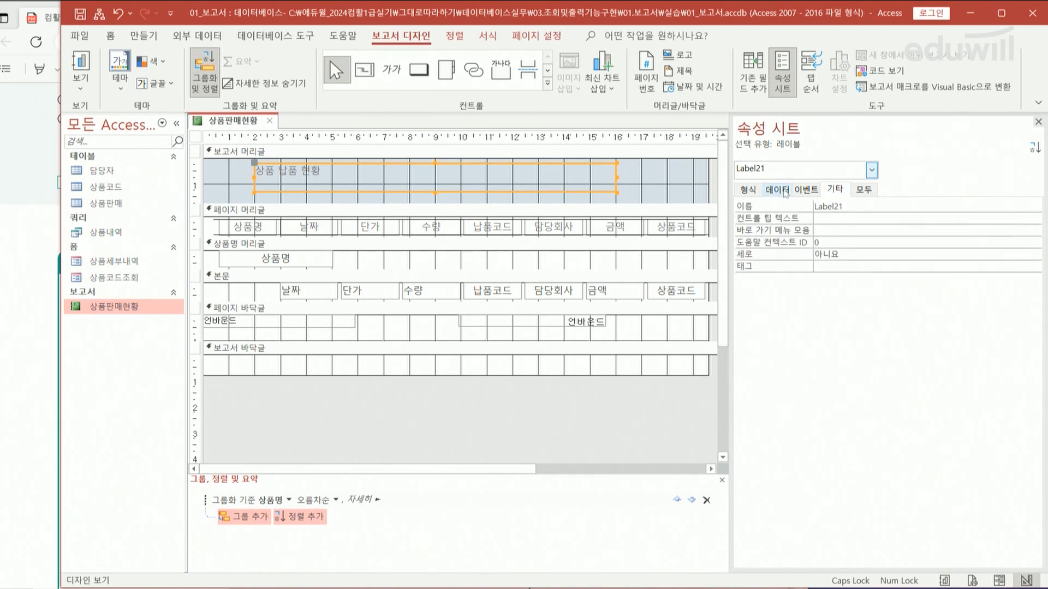
click(804, 206)
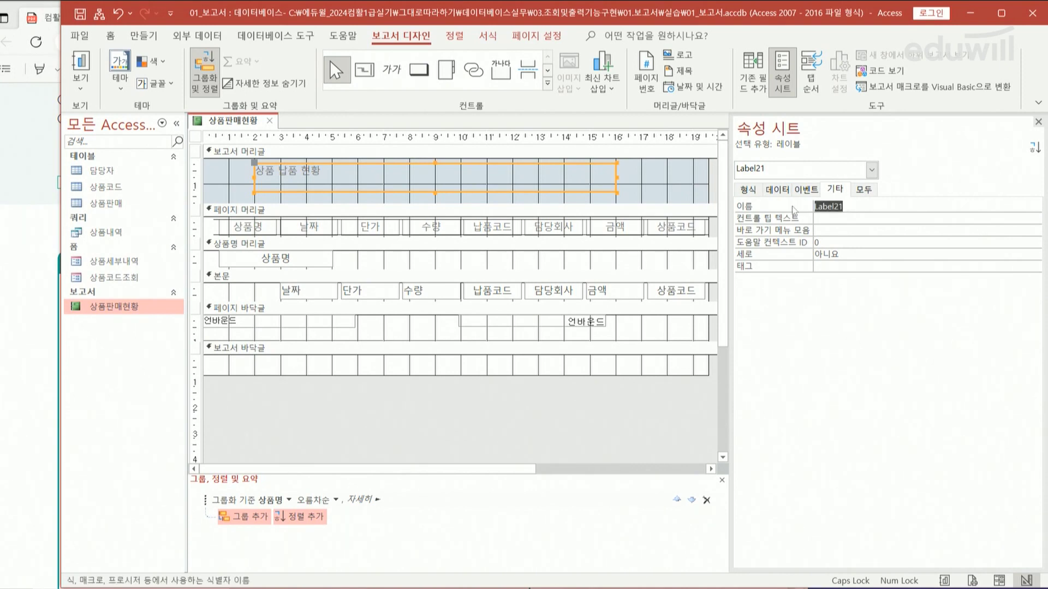
key(Delete)
key(Caps_Lock)
text(lbl제목)
key(Return)
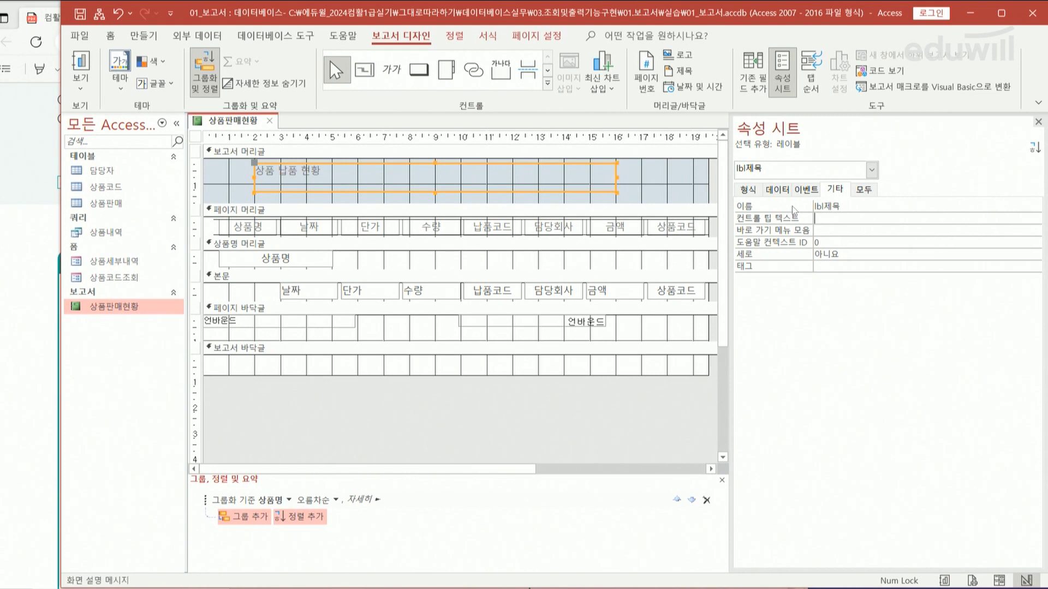
Show the format properties of the lbl제목 label and activate its font name (글꼴 이름) for editing
click(748, 191)
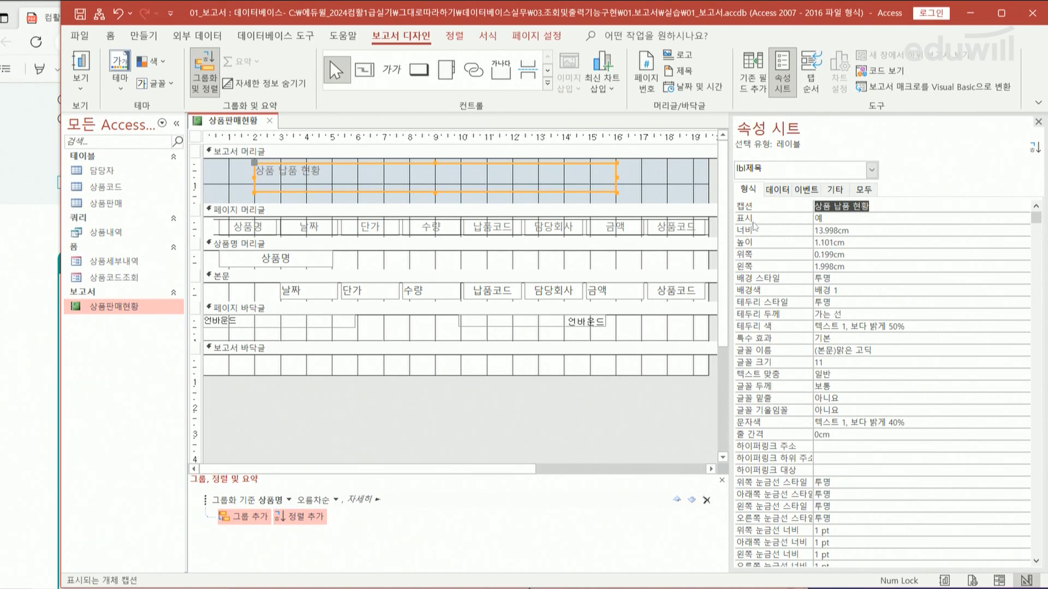
click(836, 350)
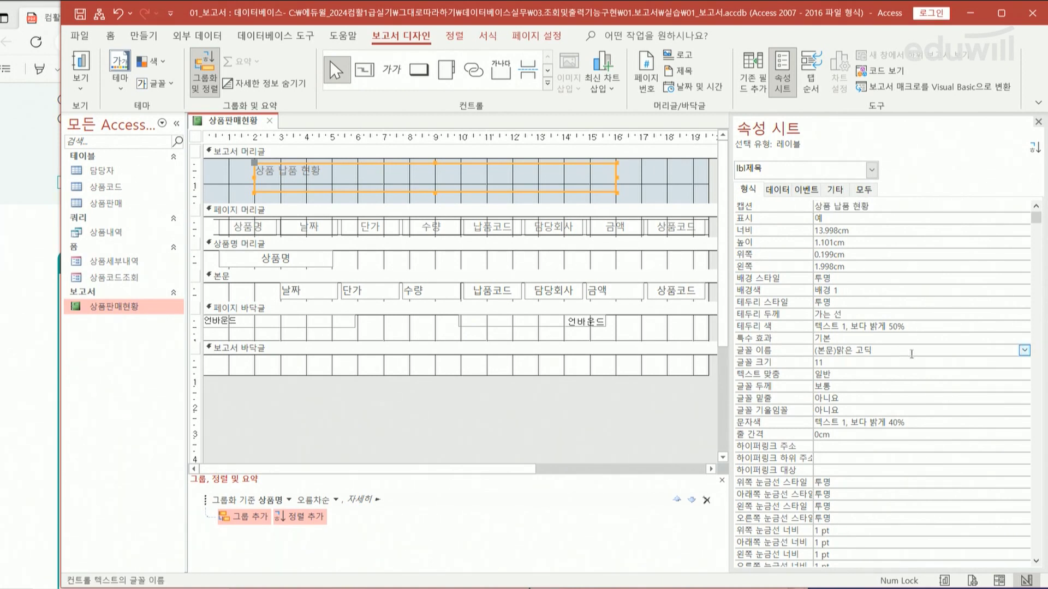
click(1024, 351)
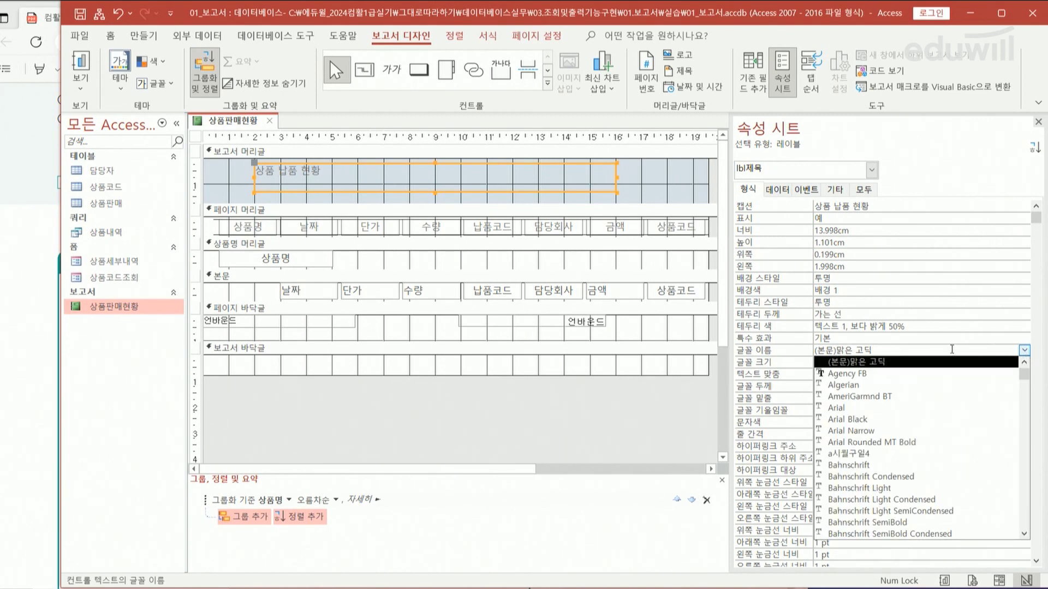
click(876, 350)
drag(892, 349, 792, 344)
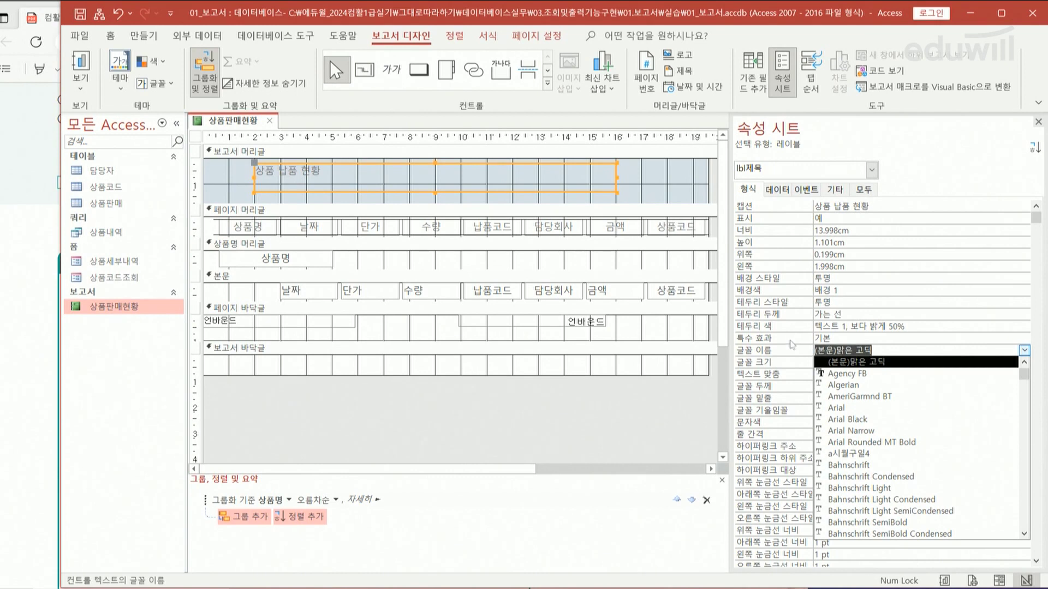
text(돋움)
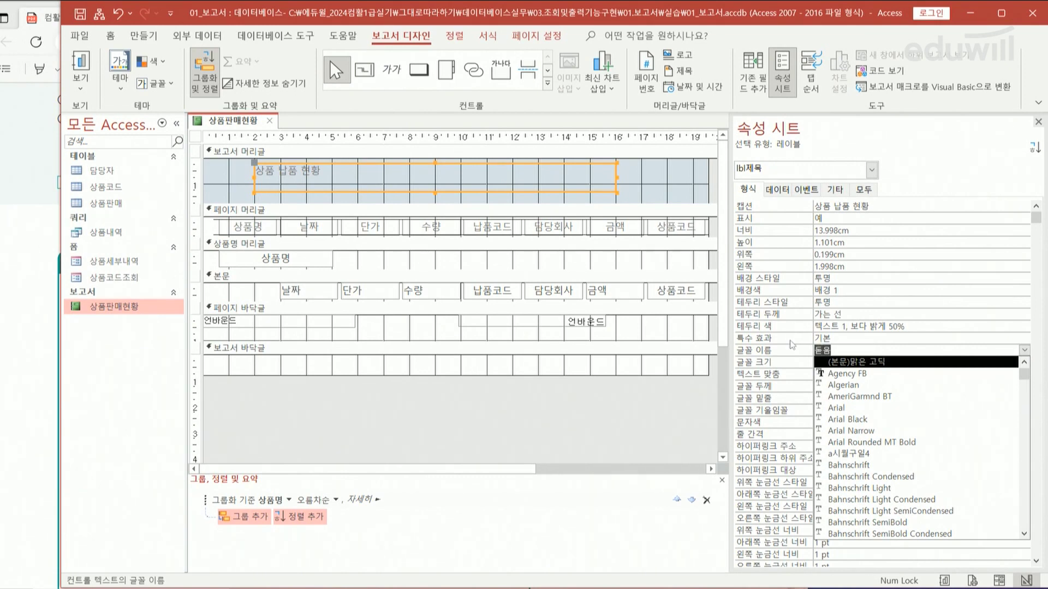
text(체)
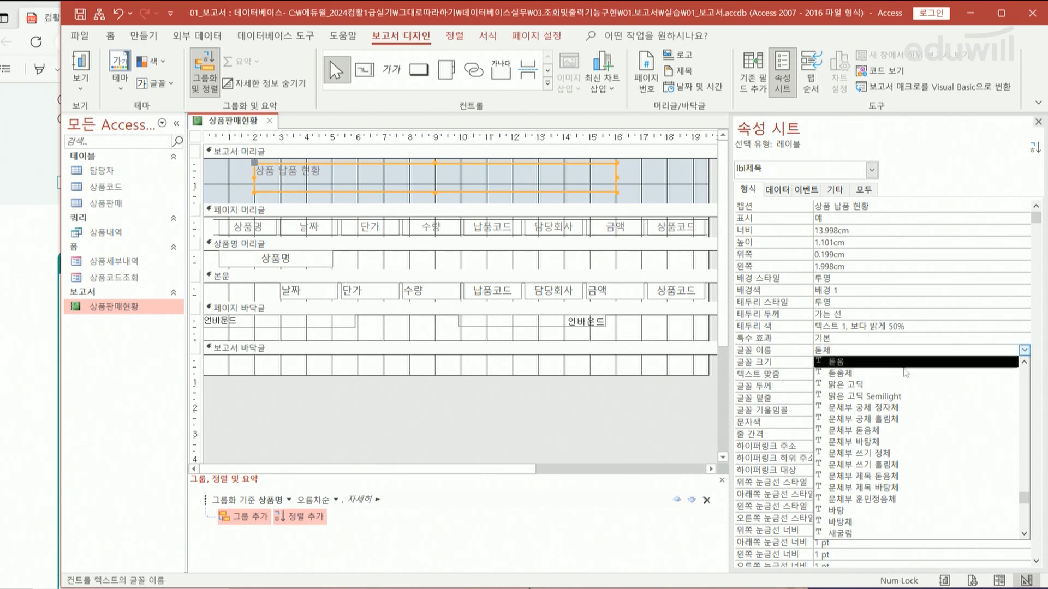
key(Escape)
key(Escape)
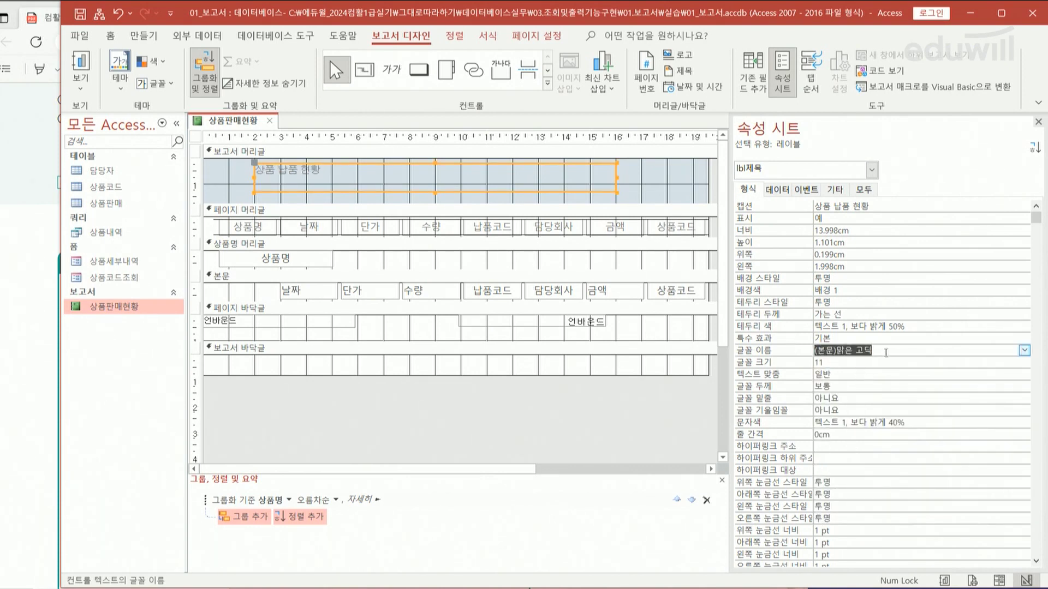
Set the font name (글꼴 이름) of the lbl제목 title label to 돋움체
click(876, 352)
click(1025, 351)
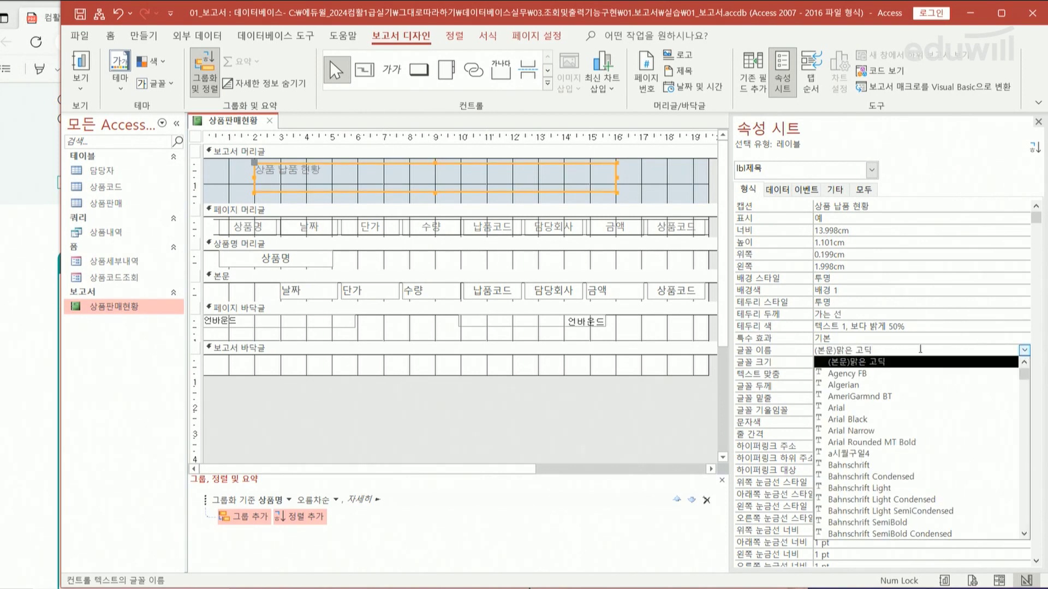
key(Down)
key(Return)
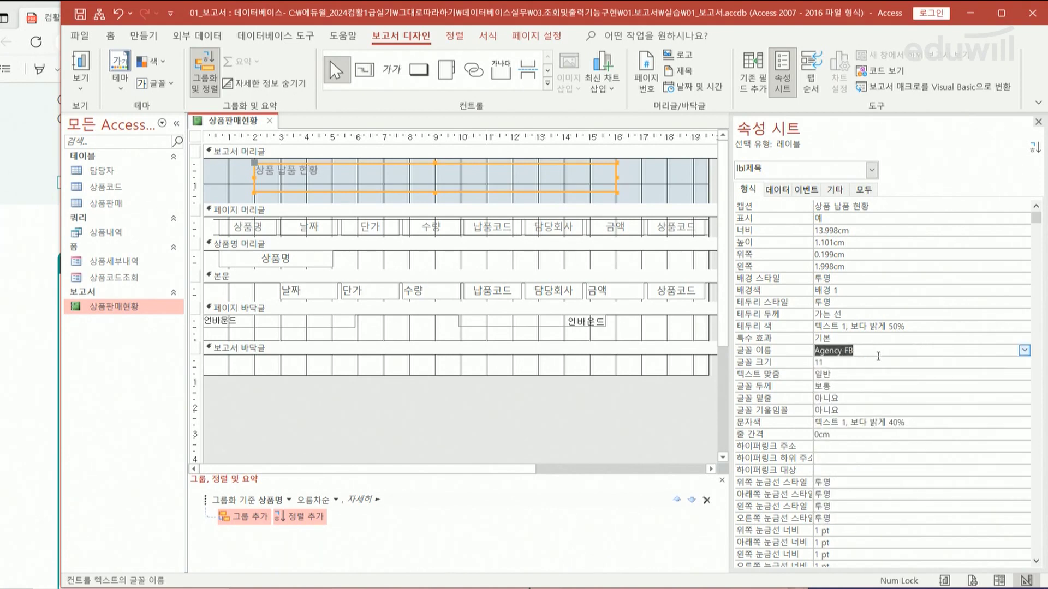
text(돋우ㅁㅊ)
key(Return)
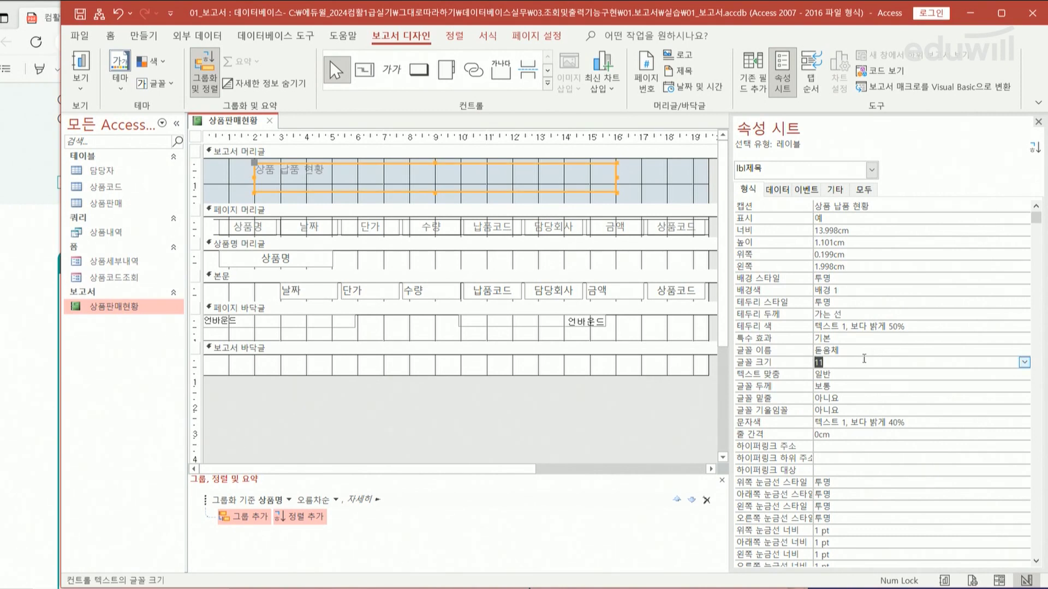
Set the title label's font size (글꼴 크기) to 24 and its text alignment (텍스트 맞춤) to 가운데
click(856, 363)
double_click(817, 363)
text(24)
key(Return)
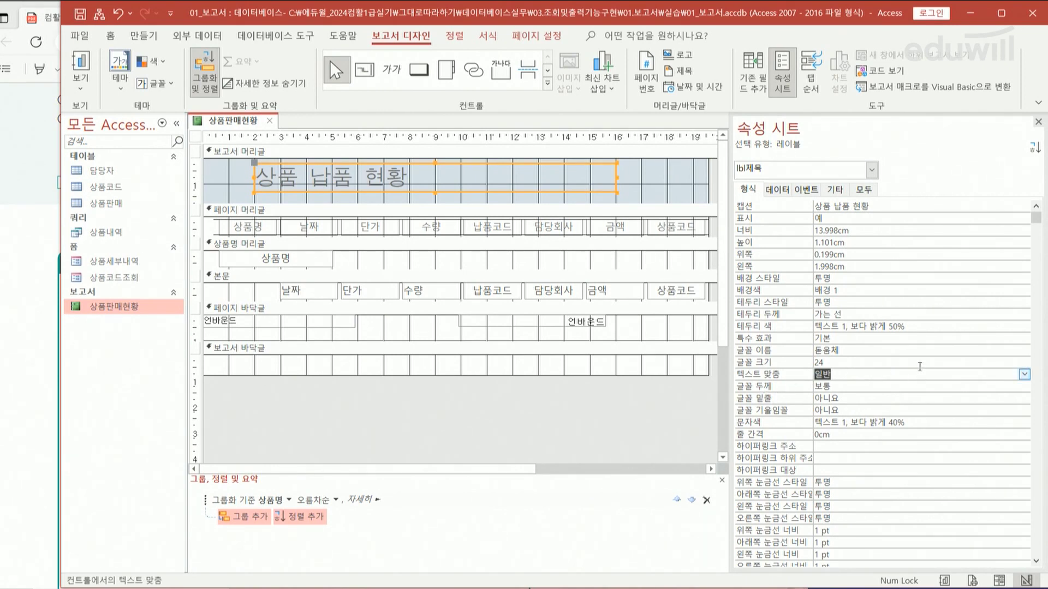
click(1024, 374)
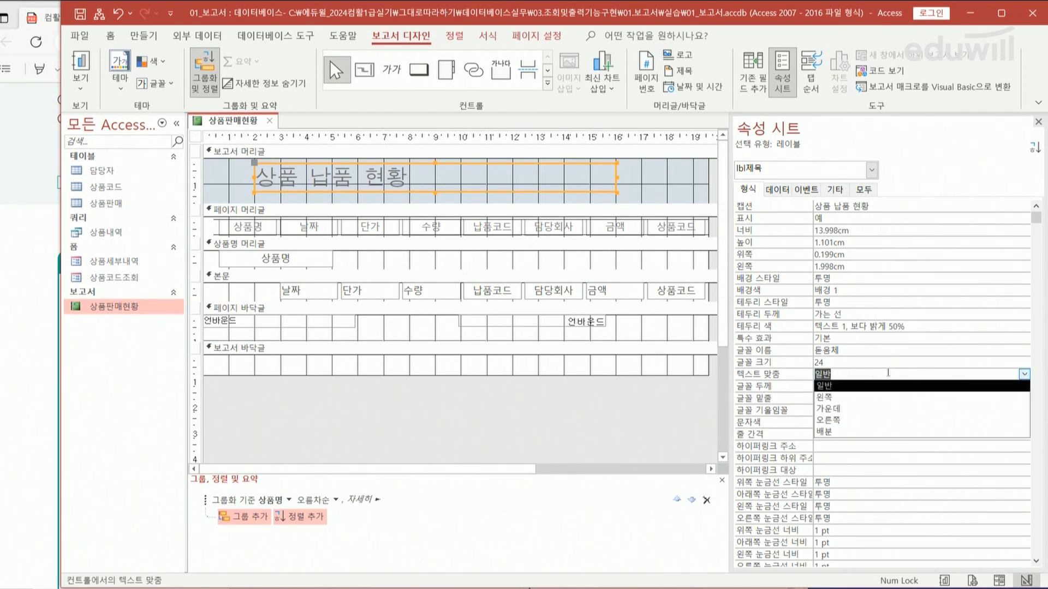
click(855, 411)
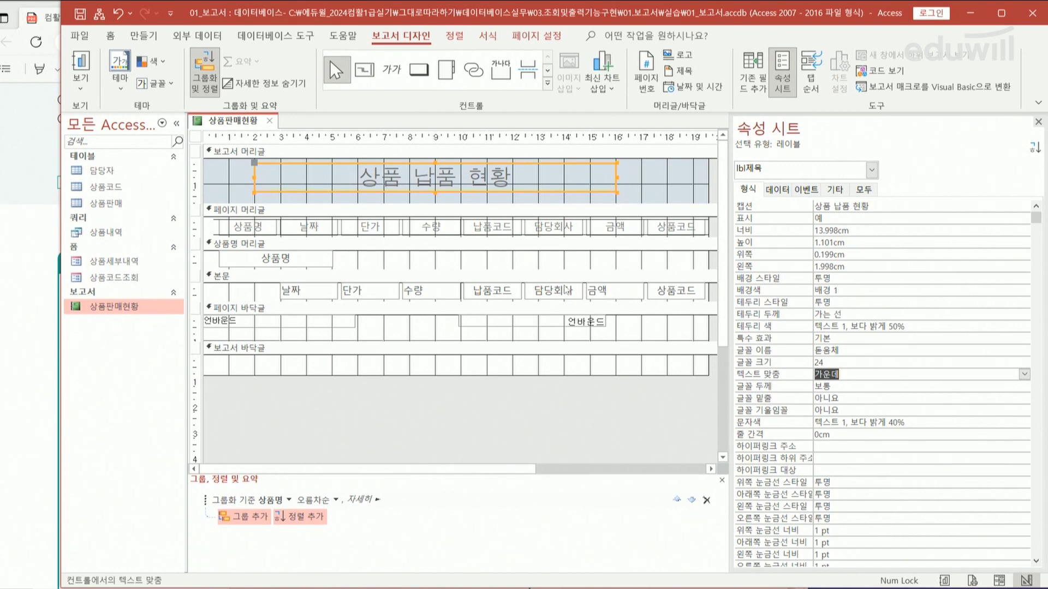
Consult the PDF's result picture and its instructions for the txt상품명 control, and return to Access
click(31, 291)
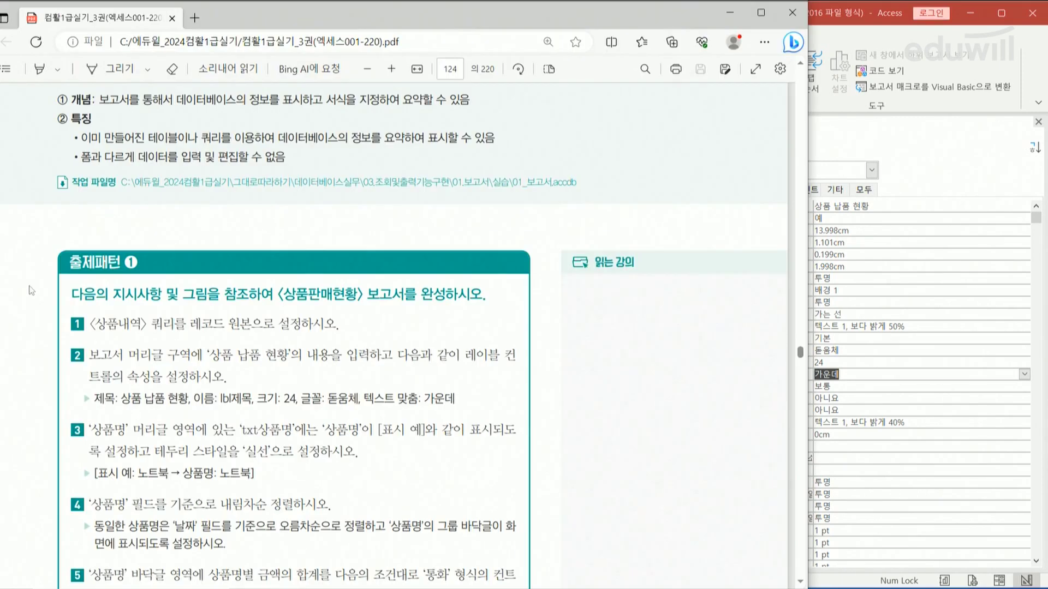
scroll(179, 413, down, 10)
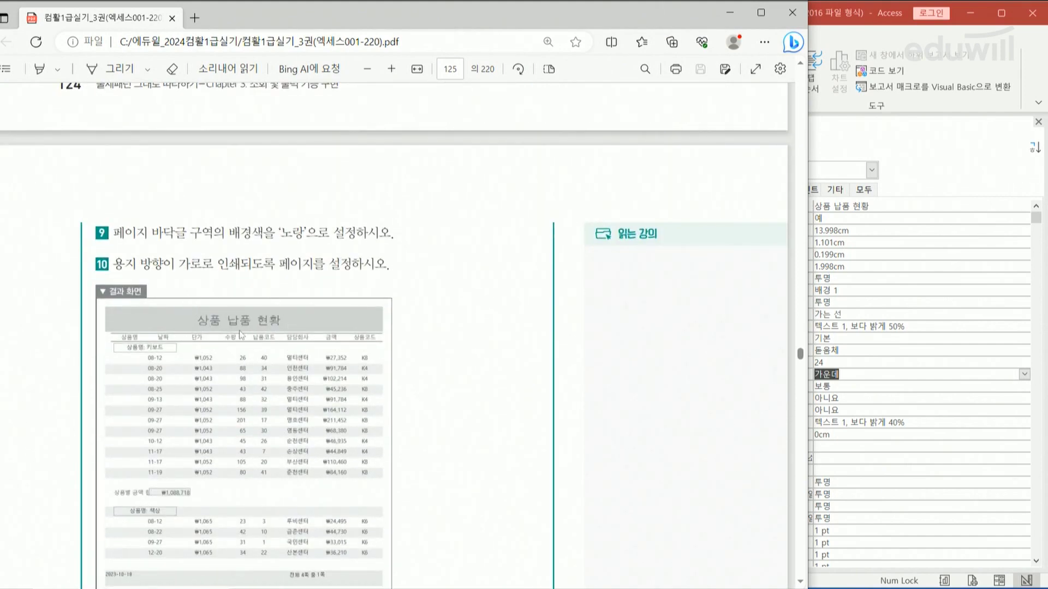
scroll(240, 334, up, 10)
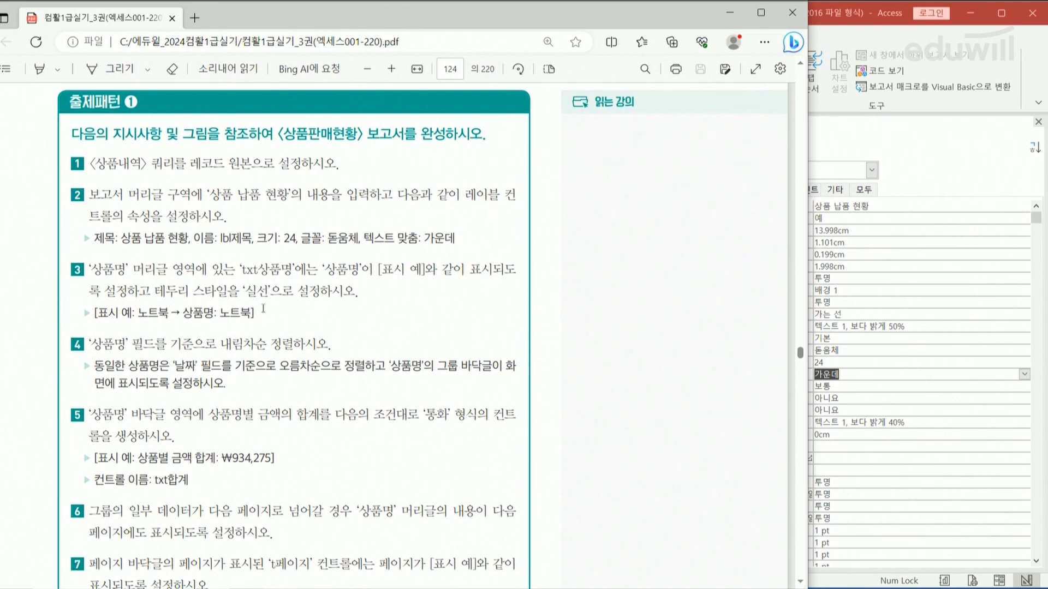
click(852, 42)
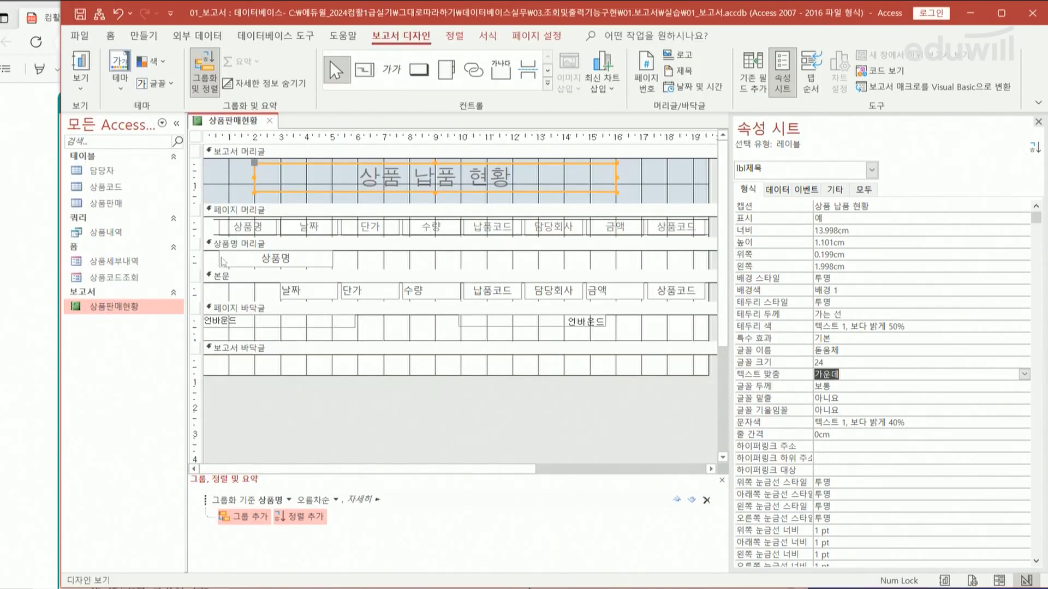
Select the txt상품명 text box in the 상품명 group header so its properties are shown
click(261, 265)
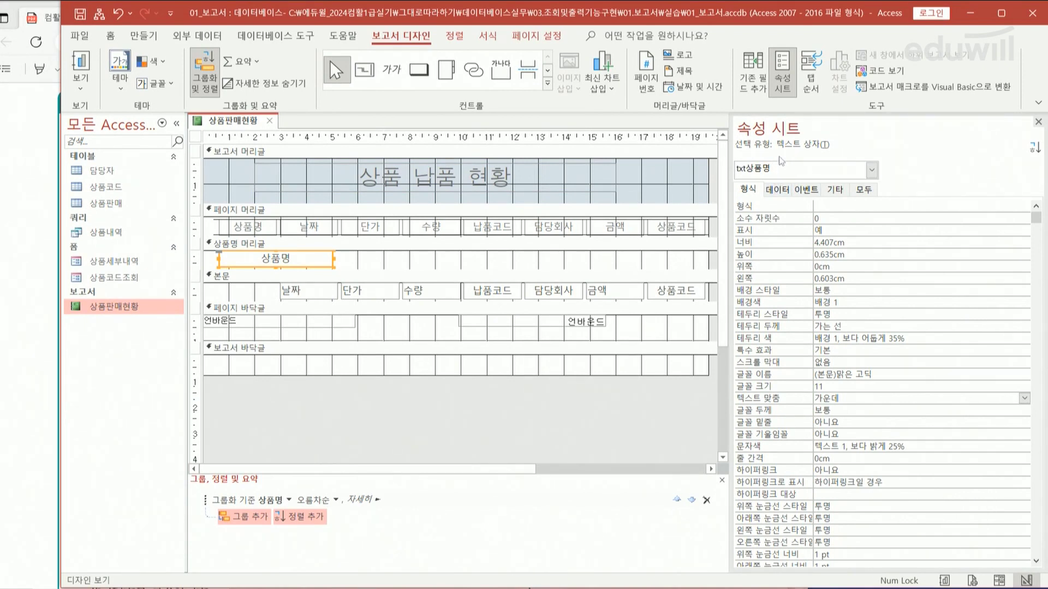
click(872, 170)
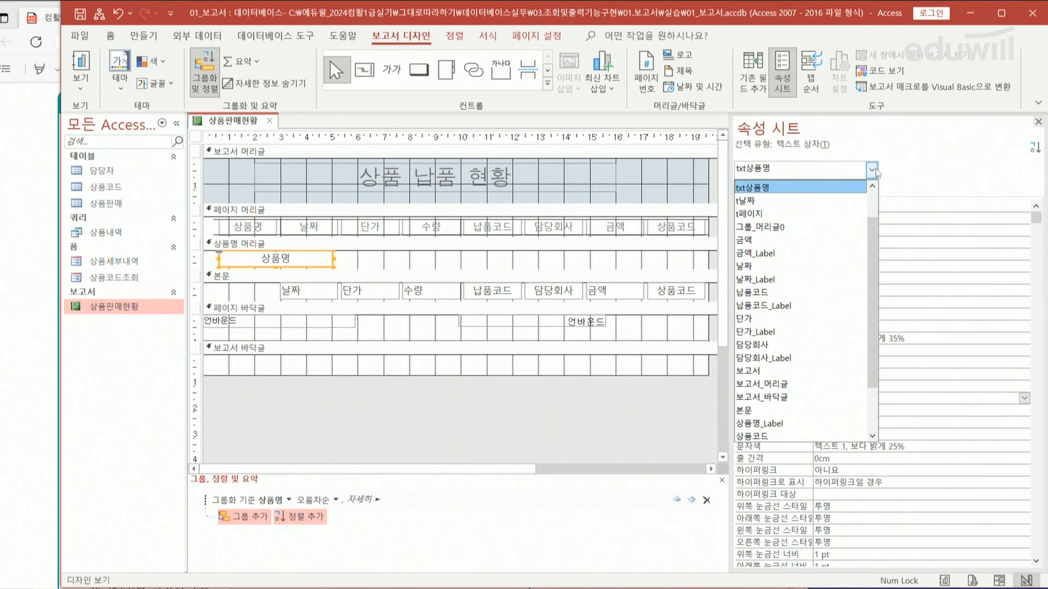
click(759, 188)
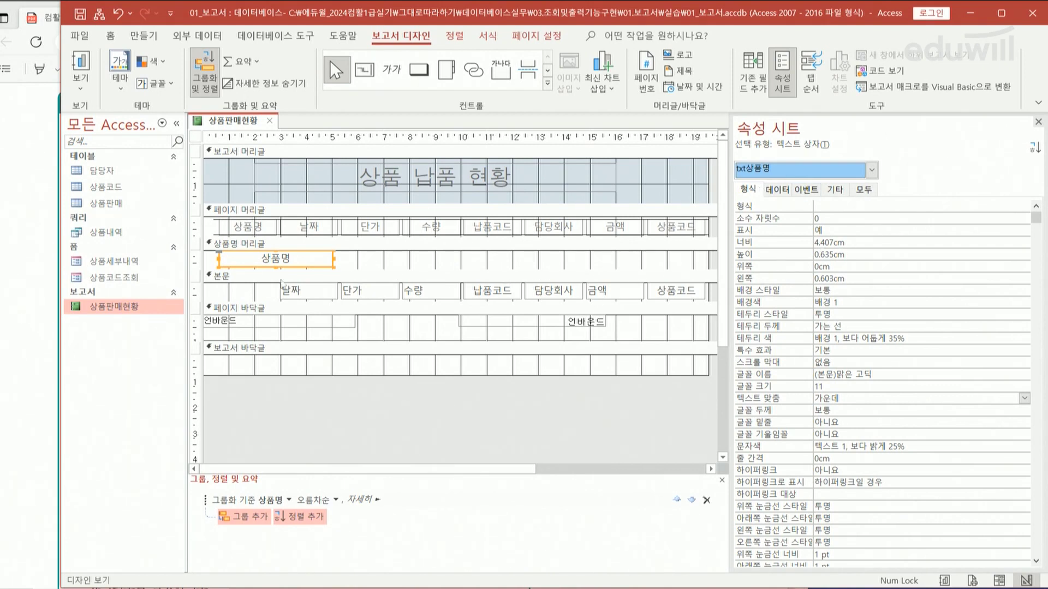
Examine how the product names appear across the 상품판매현황 report in Report View, and return to Design View
double_click(123, 308)
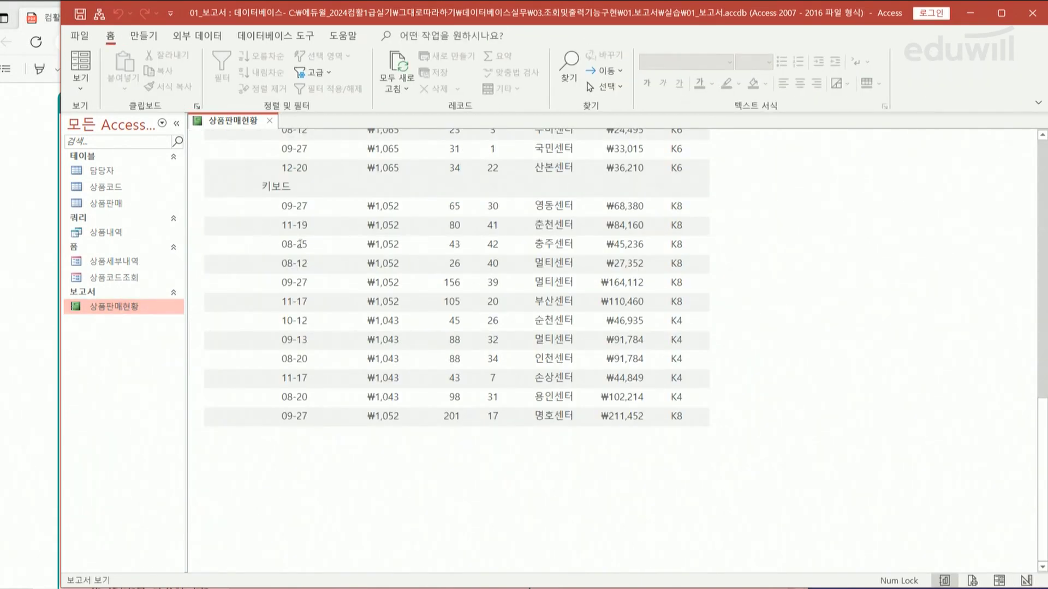
scroll(316, 231, down, 10)
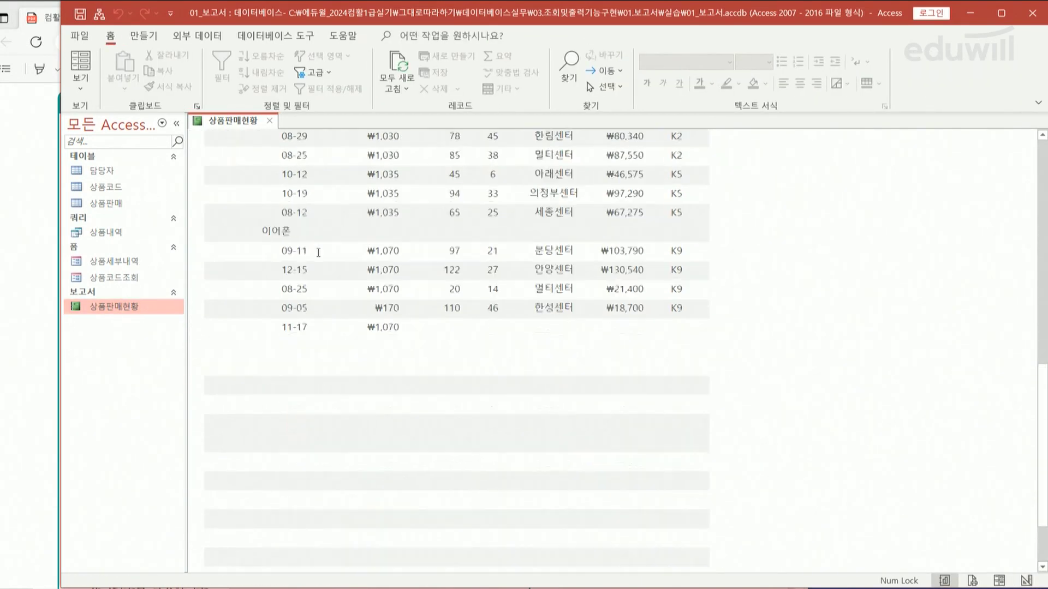
scroll(282, 260, up, 5)
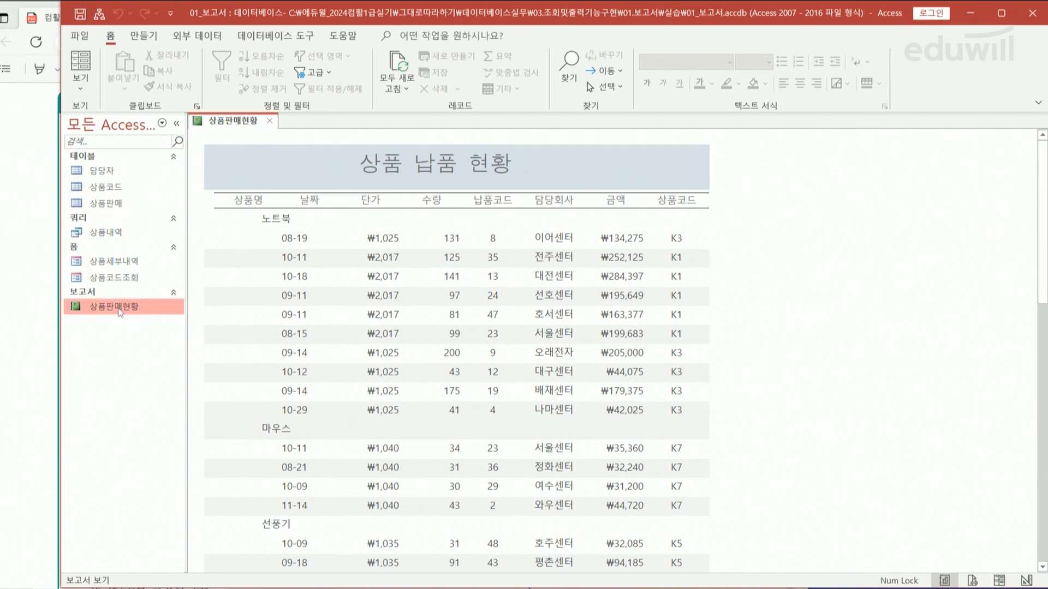
right_click(119, 312)
click(155, 364)
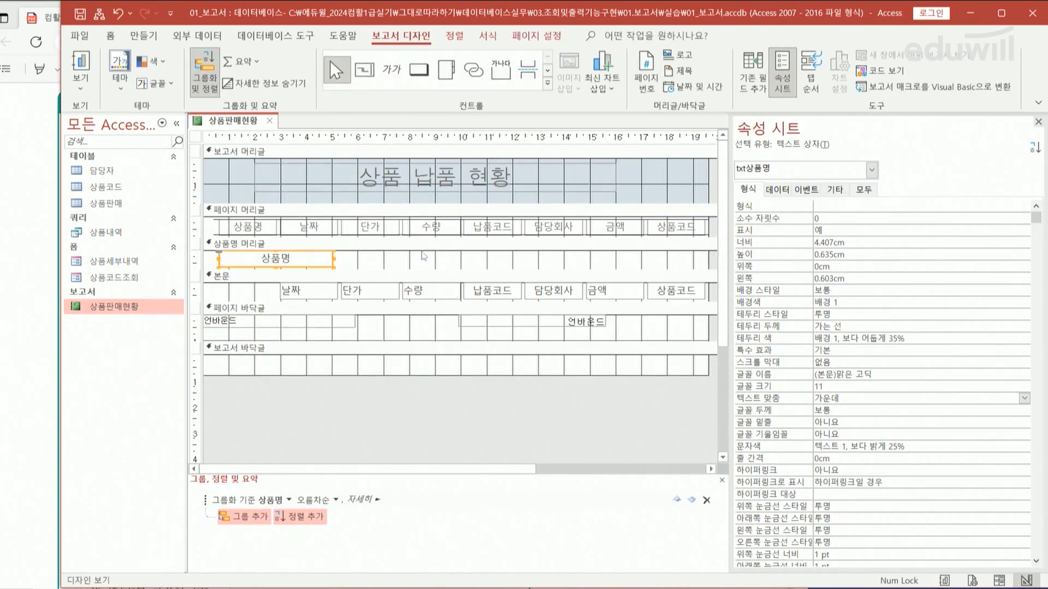
Open the control source (컨트롤 원본) of txt상품명 in the 확대/축소 window and set that window's font size to 24
click(777, 190)
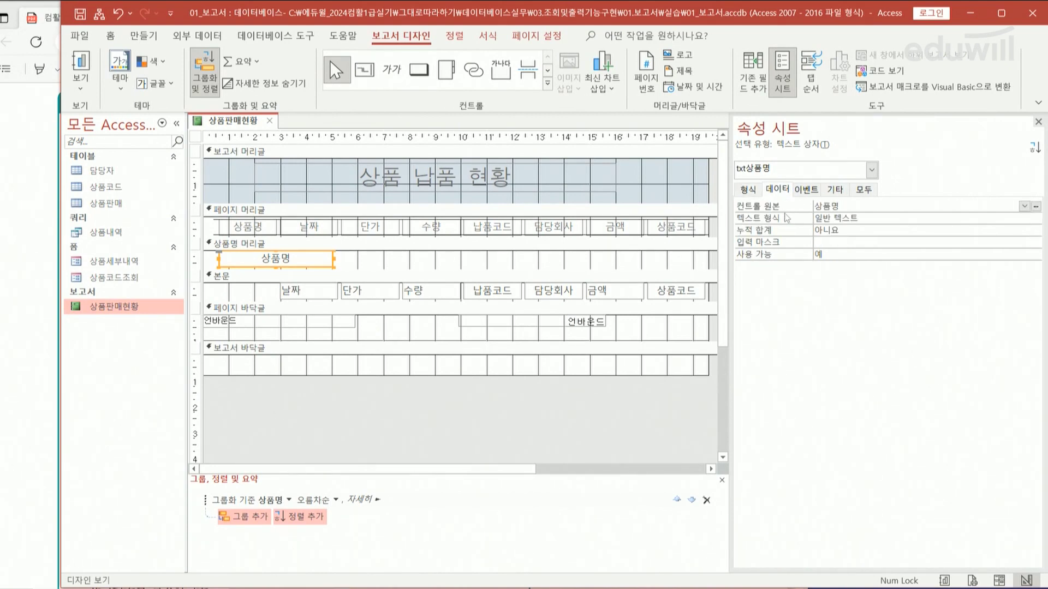
click(848, 205)
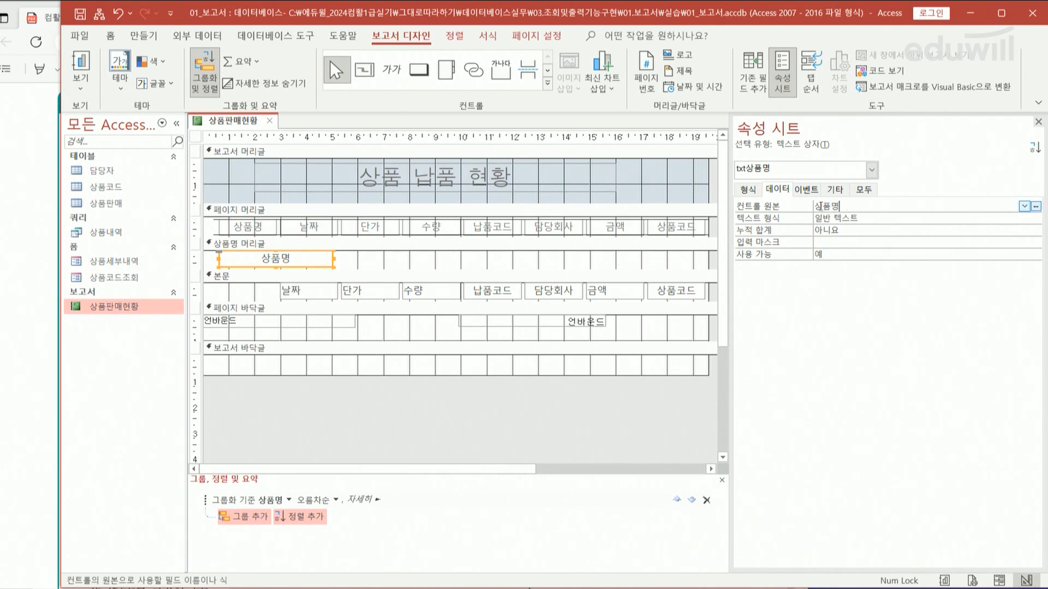
right_click(848, 205)
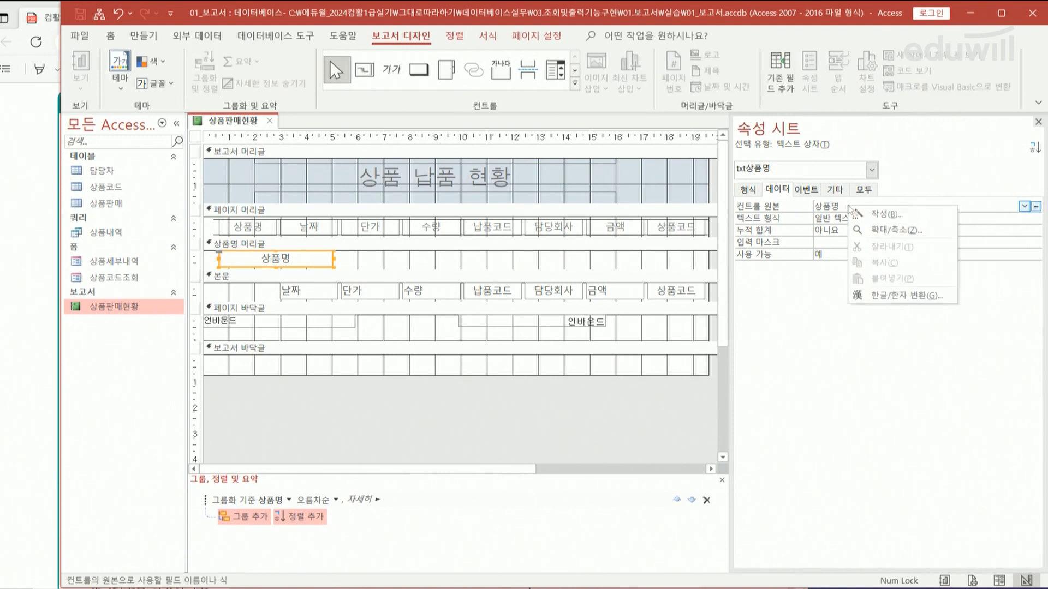
click(885, 231)
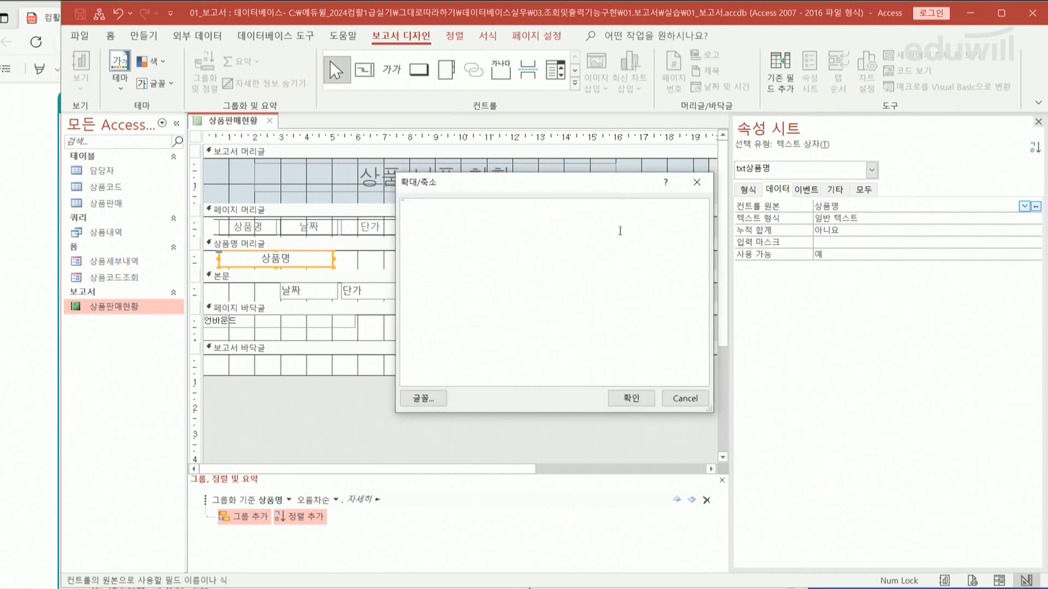
drag(587, 184, 539, 222)
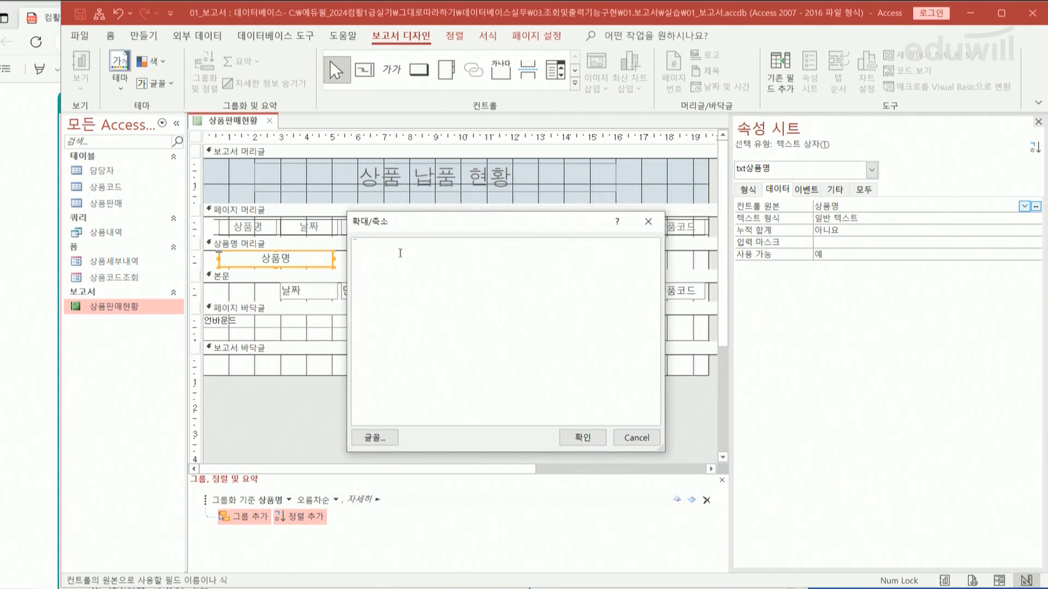
click(375, 438)
drag(649, 180, 648, 211)
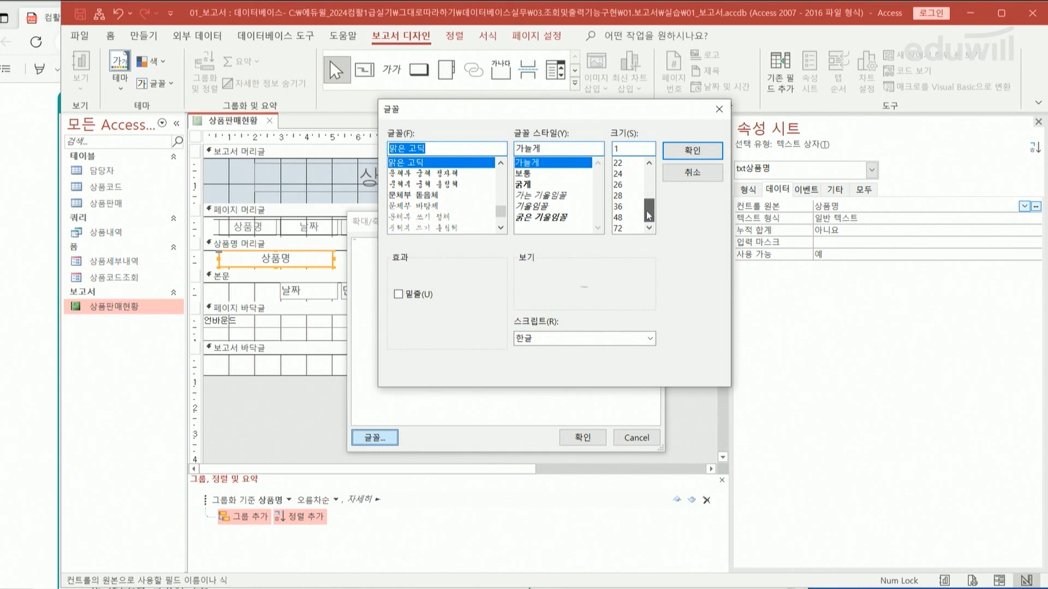
click(623, 174)
click(687, 153)
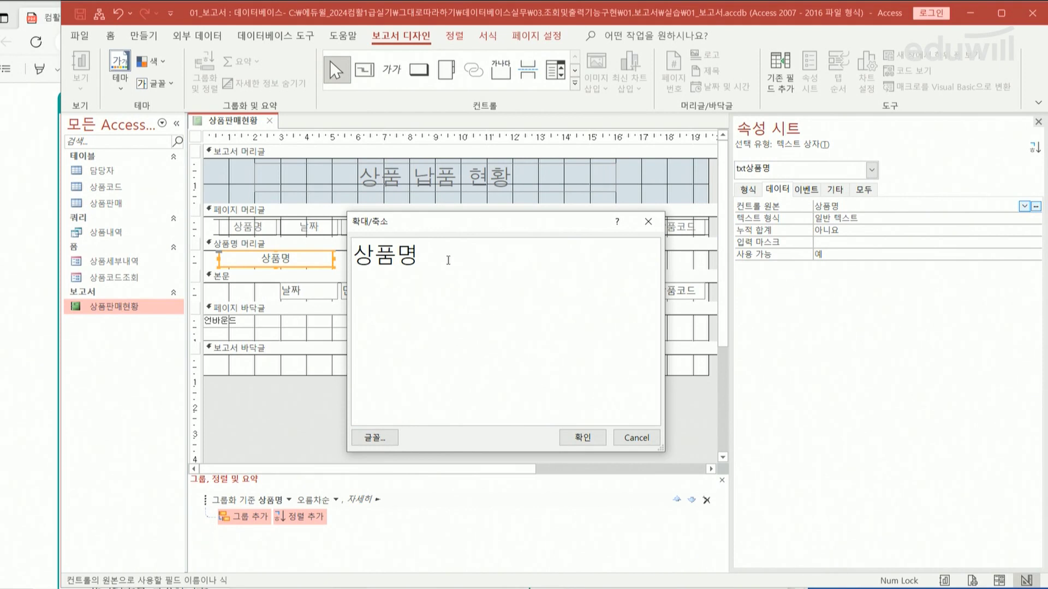
Build the expression ="상품명: "&[상품명] as the control source of txt상품명
text(=)
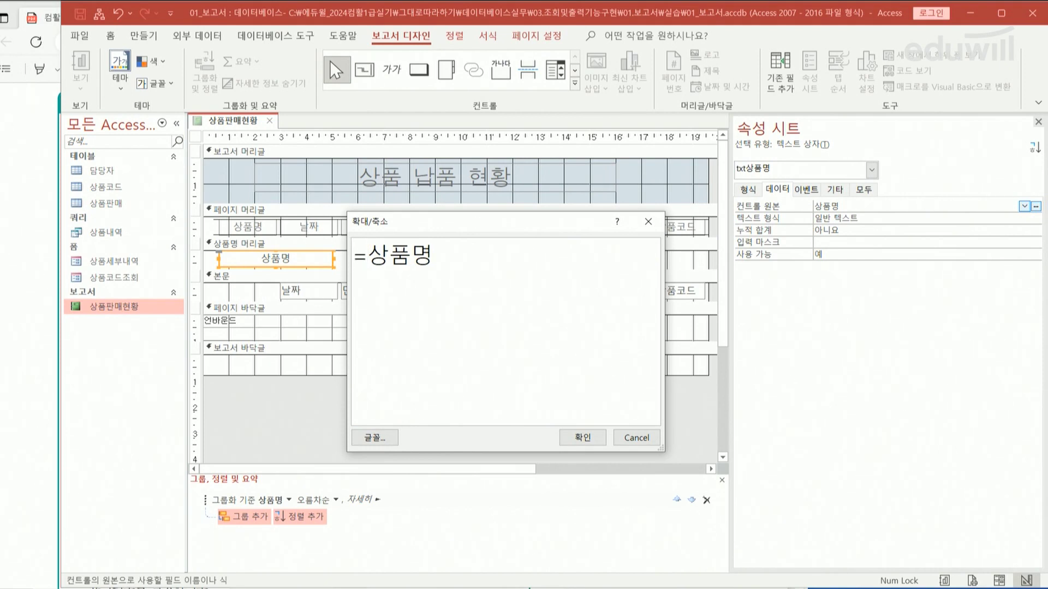
text("상품명)
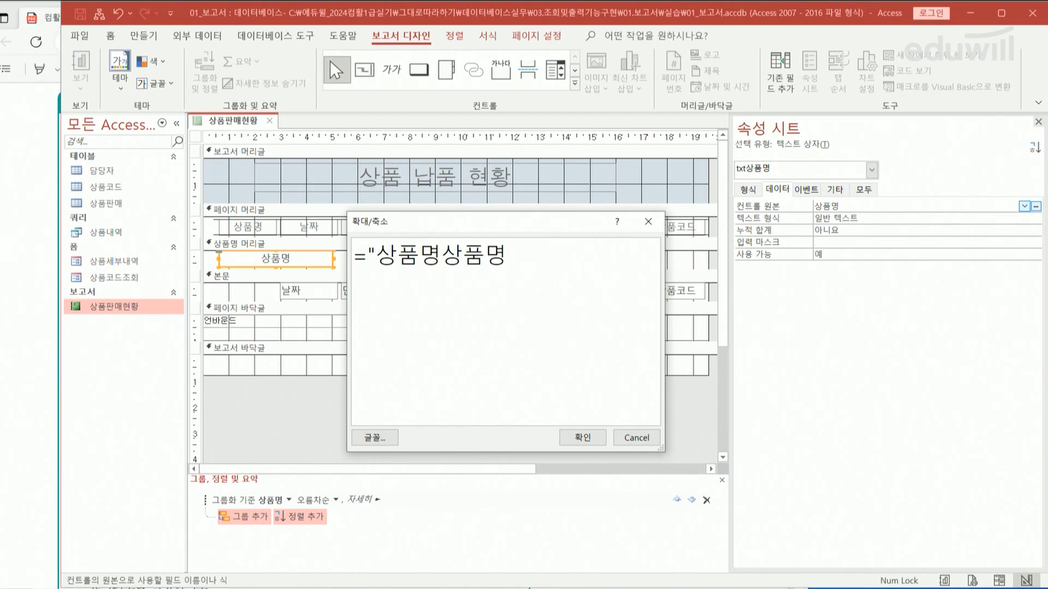
text(:)
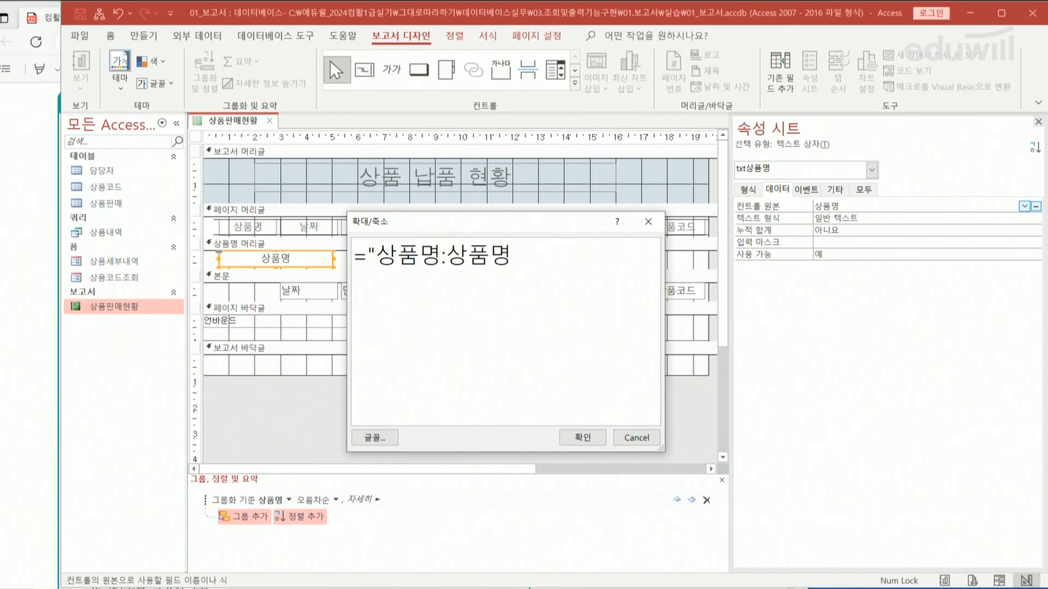
text( ")
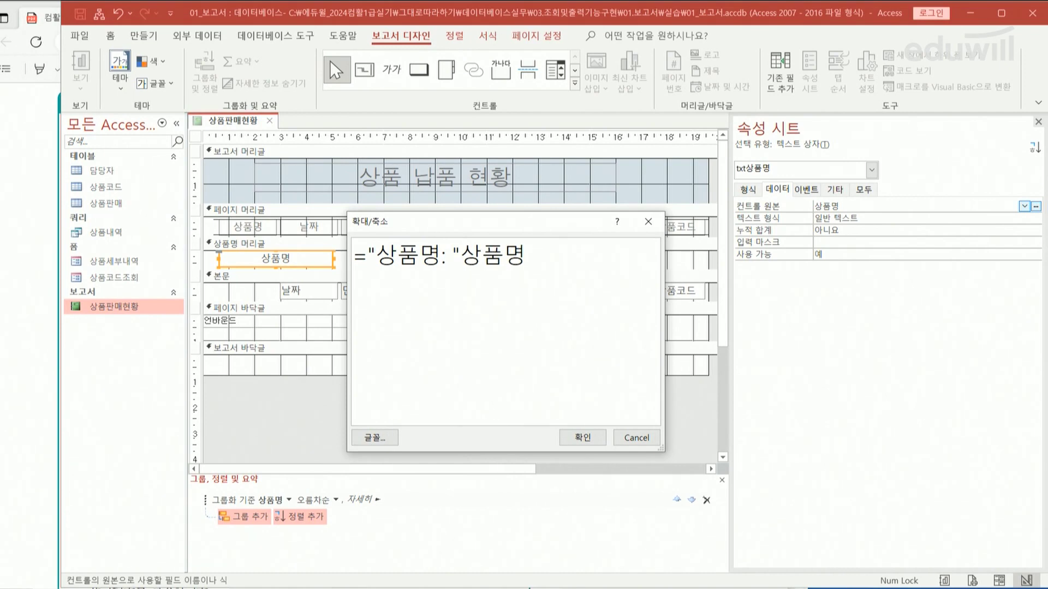
text(&)
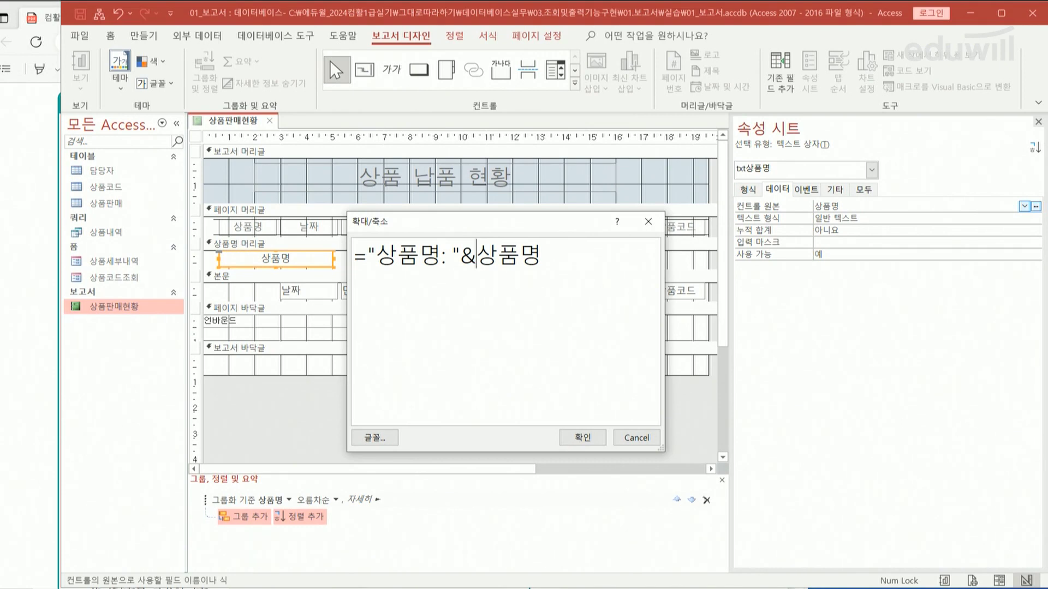
text([)
click(548, 254)
text(])
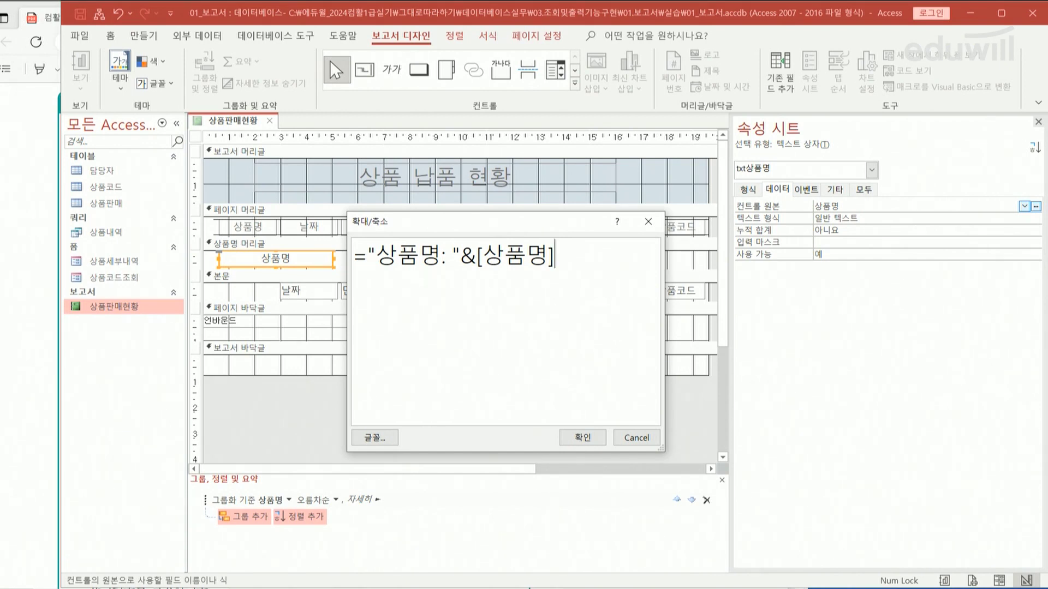
Add spaces around the & operator so the expression reads ="상품명: " & [상품명], and accept it as the control source
click(465, 257)
key(Right)
click(599, 254)
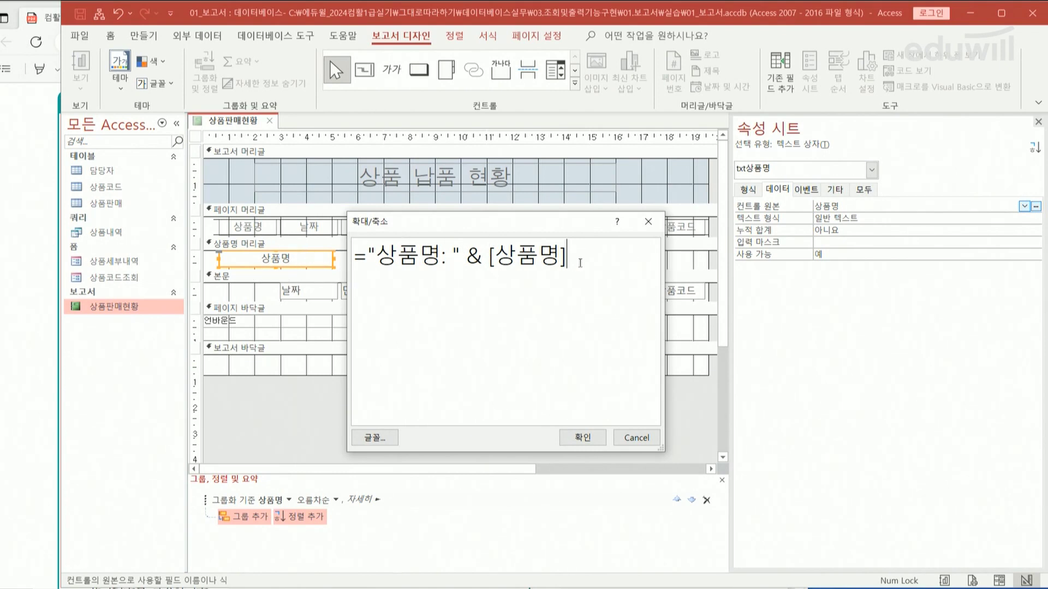
click(493, 258)
key(BackSpace)
click(583, 437)
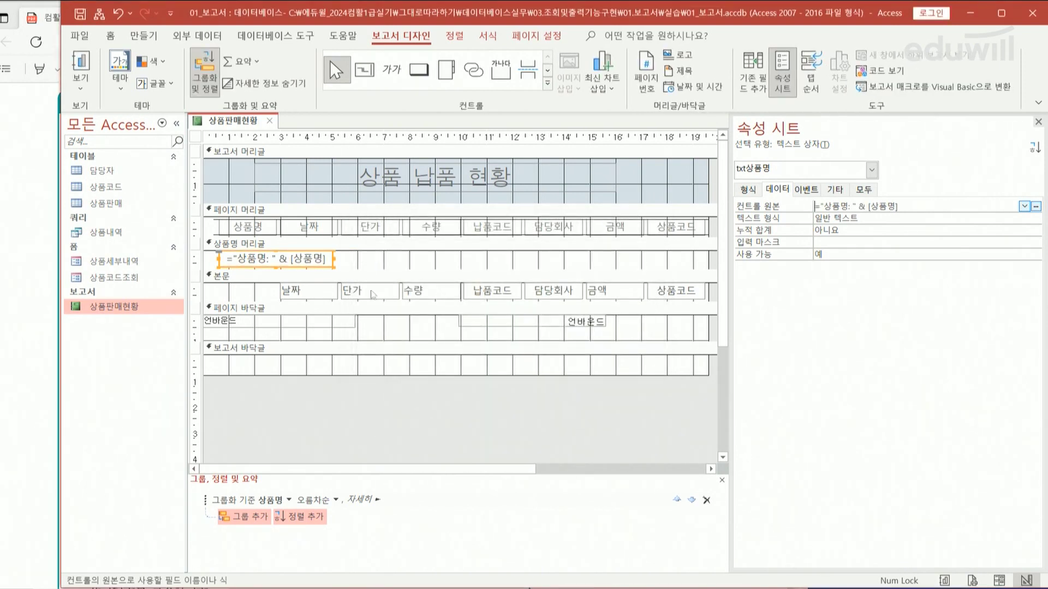
Compare the prefixed product names in Report View with the result picture in the PDF, and return to Access
double_click(155, 314)
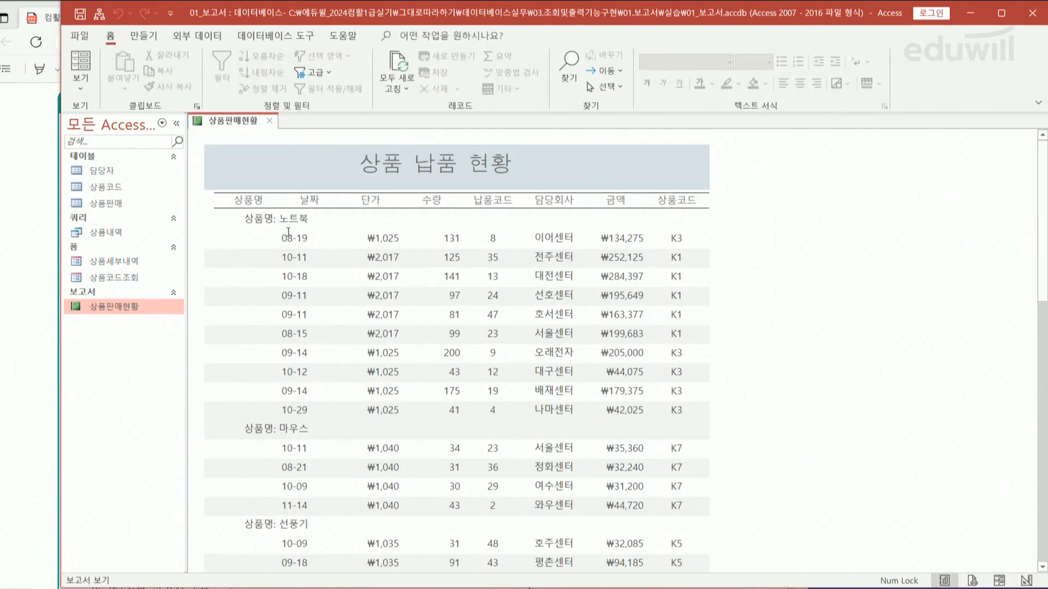
scroll(270, 319, down, 2)
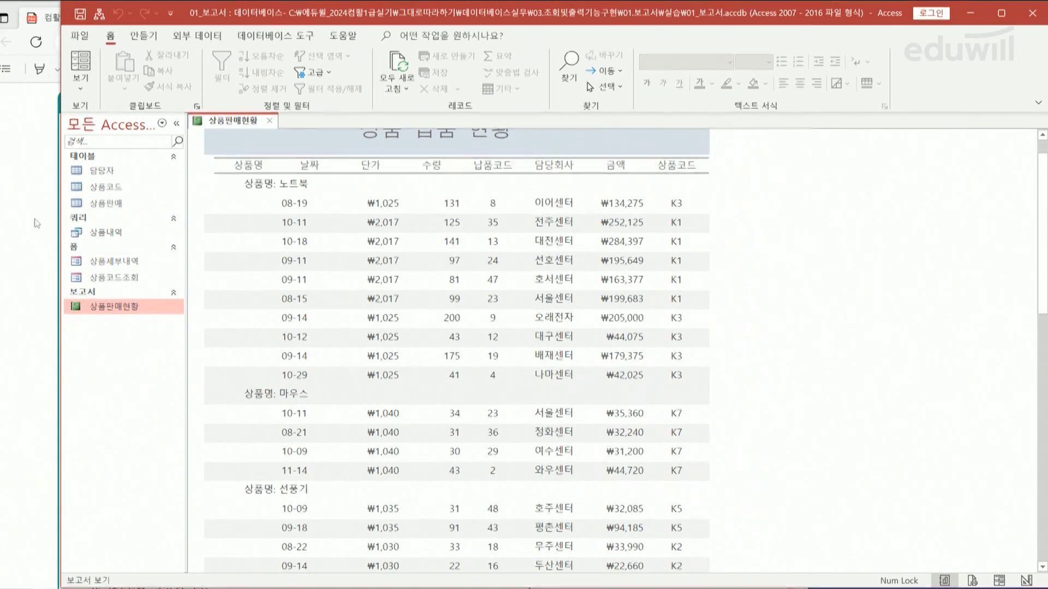
click(36, 223)
scroll(159, 269, down, 5)
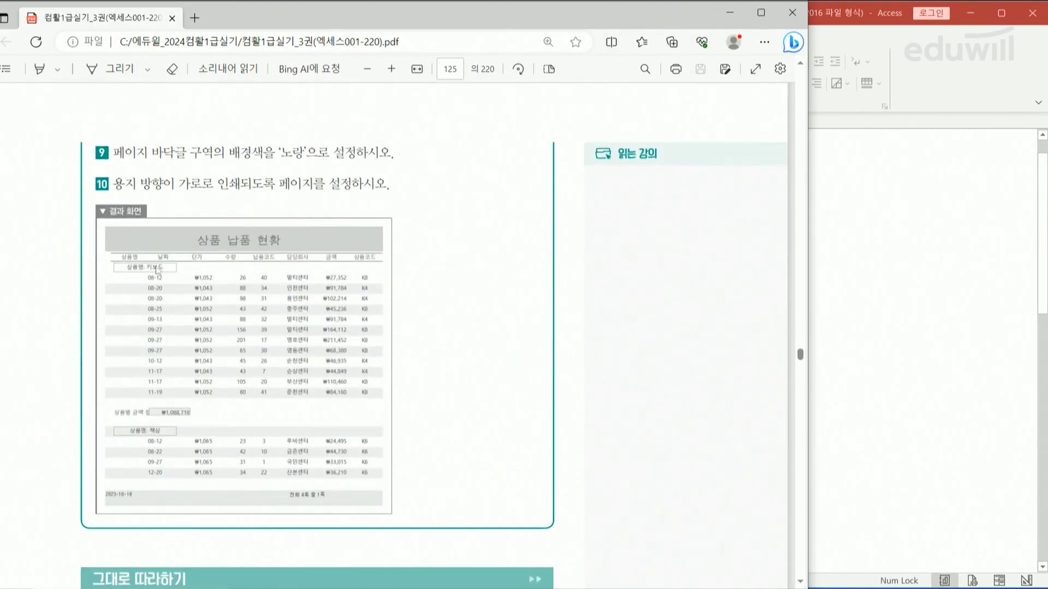
drag(111, 274, 175, 275)
click(855, 154)
Reopen 상품판매현황 in Design View and set the border style (테두리 스타일) of txt상품명 to 실선
right_click(140, 309)
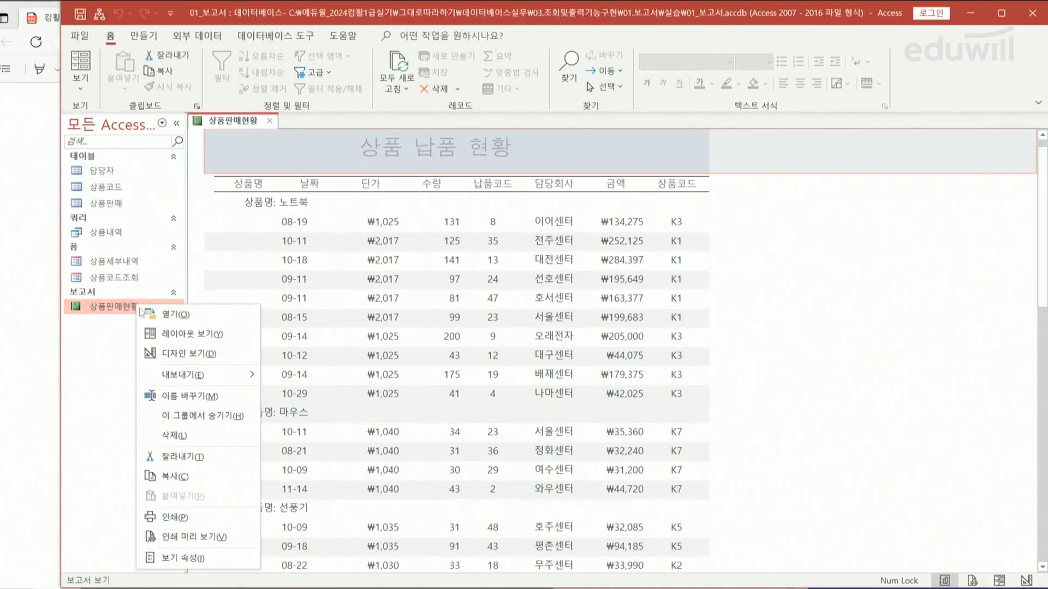
click(174, 353)
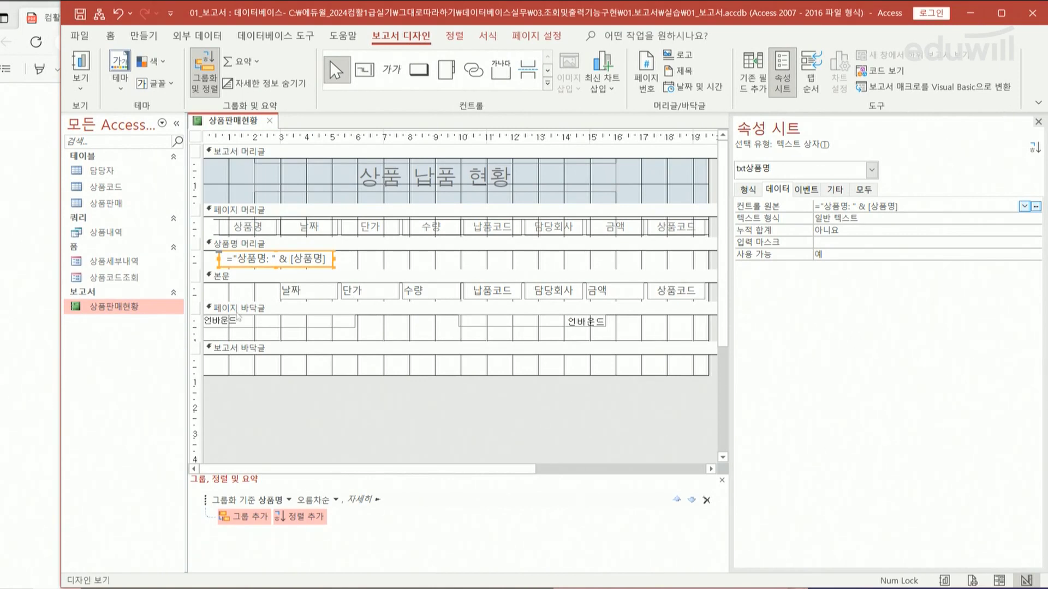
click(746, 190)
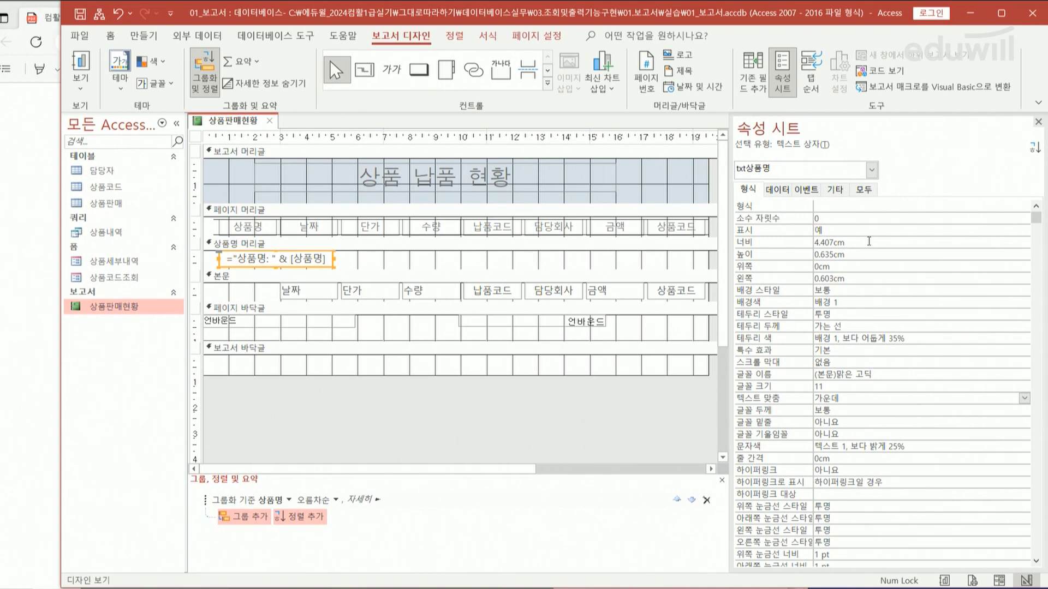
click(851, 315)
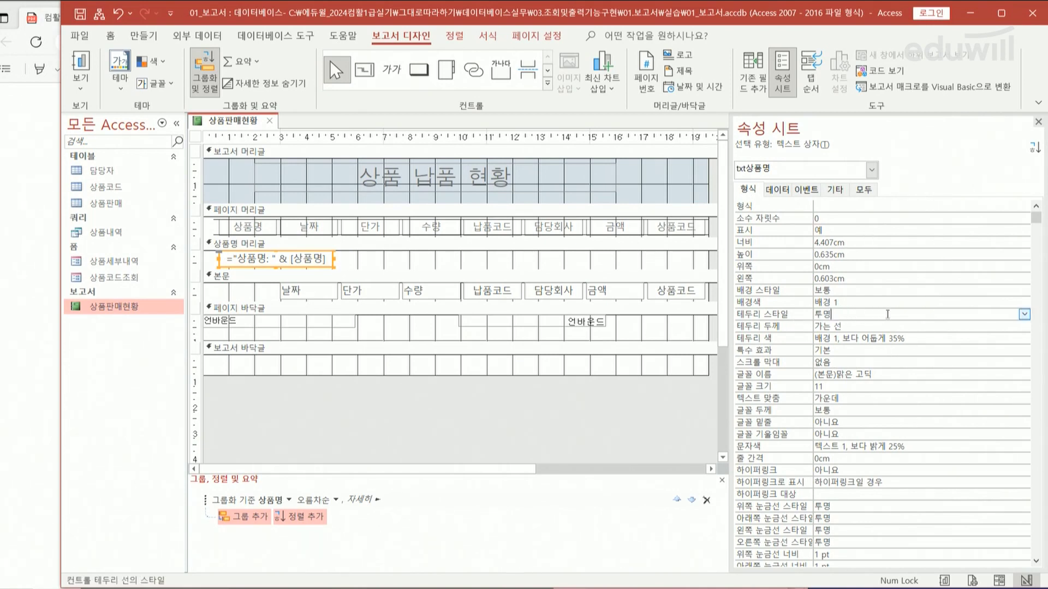
click(1024, 316)
click(824, 337)
Check the product name borders in Report View, and close the 상품판매현황 report, saving its design changes
double_click(138, 313)
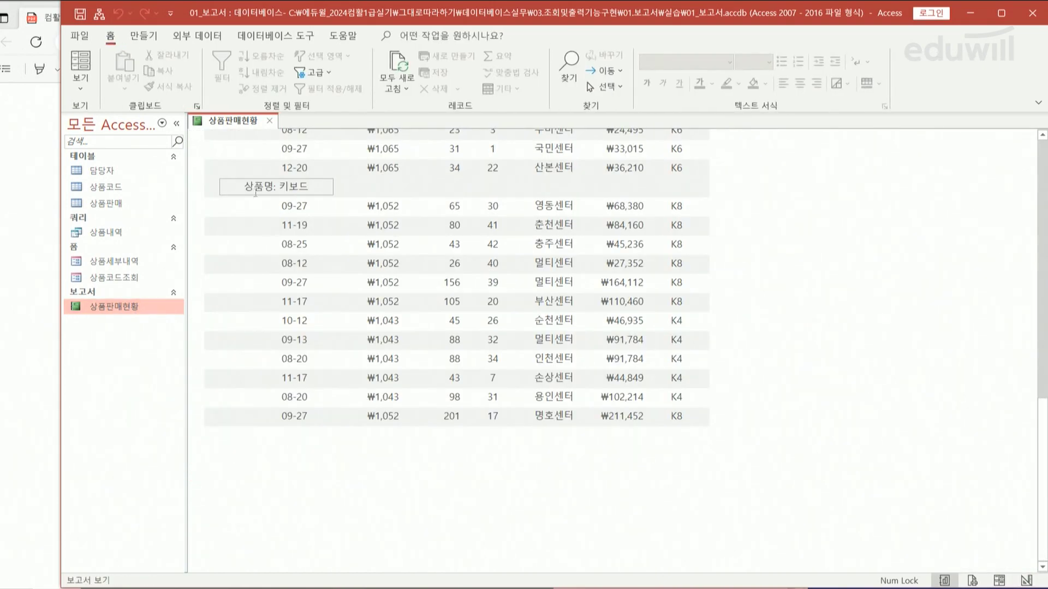
click(269, 121)
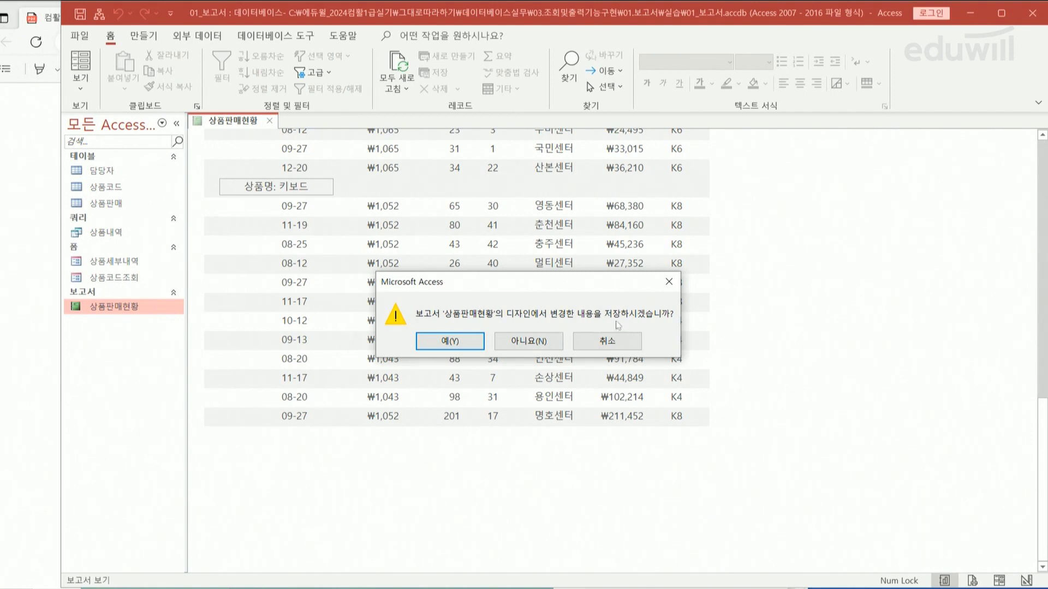
click(447, 339)
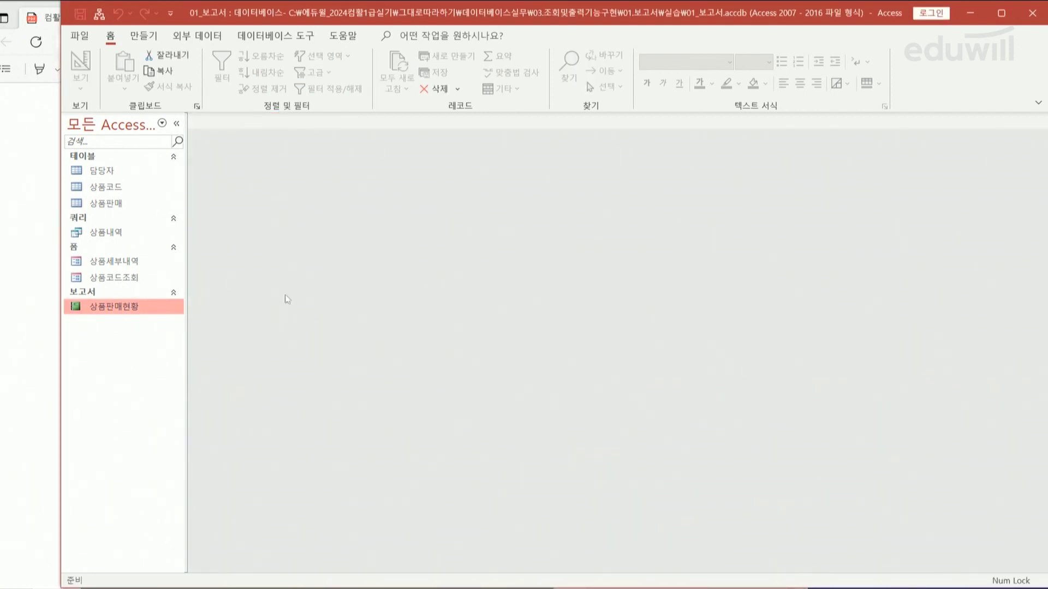
Read PDF instruction 4 about the 상품명 and 날짜 sorting and the 상품명 group footer, and return to Access
click(31, 215)
scroll(229, 306, up, 10)
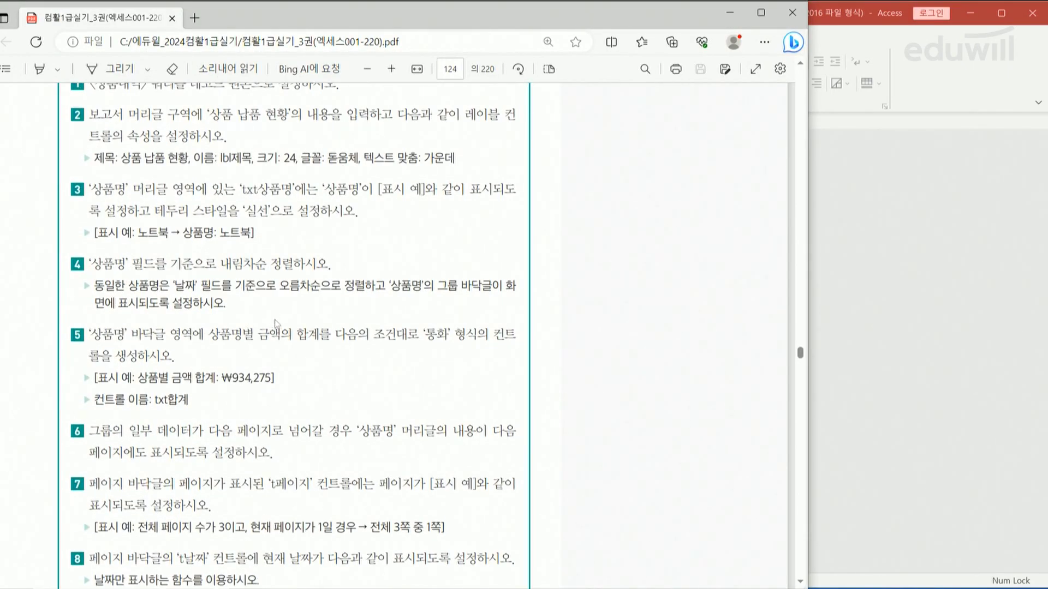
scroll(236, 324, down, 1)
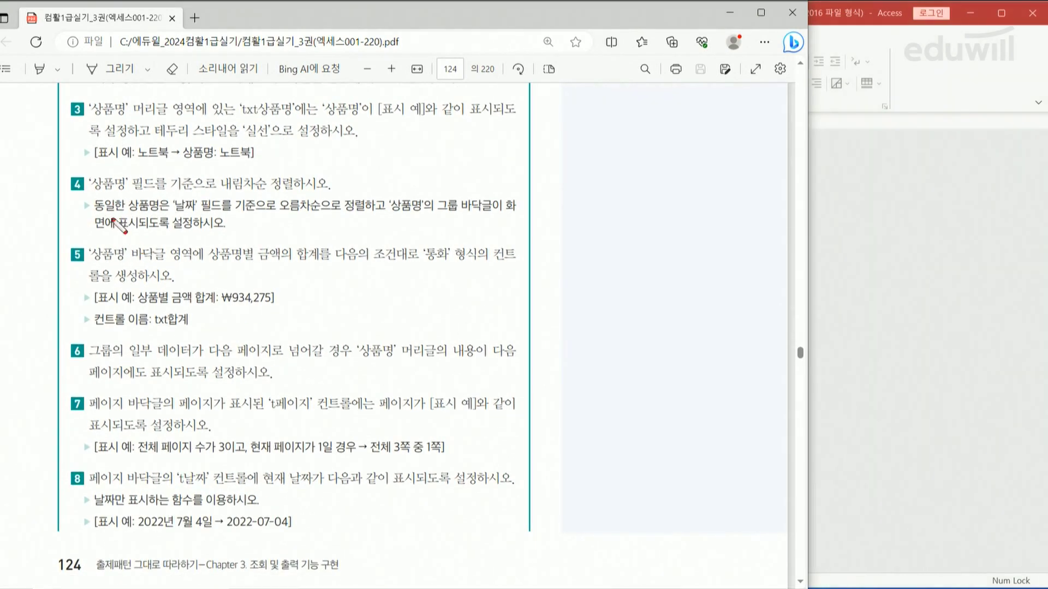
drag(92, 192, 157, 191)
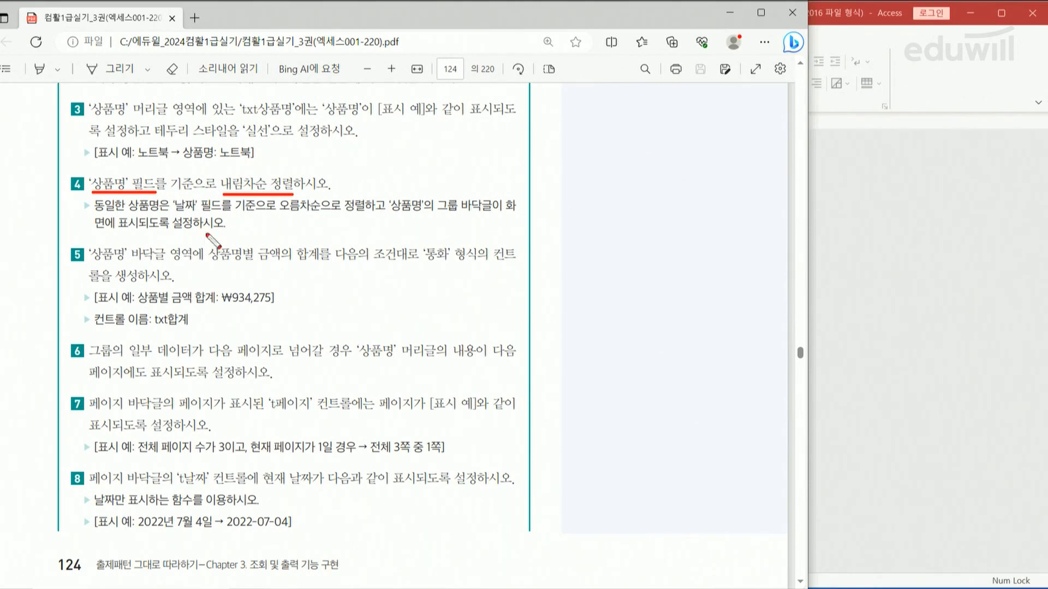
drag(96, 211, 158, 211)
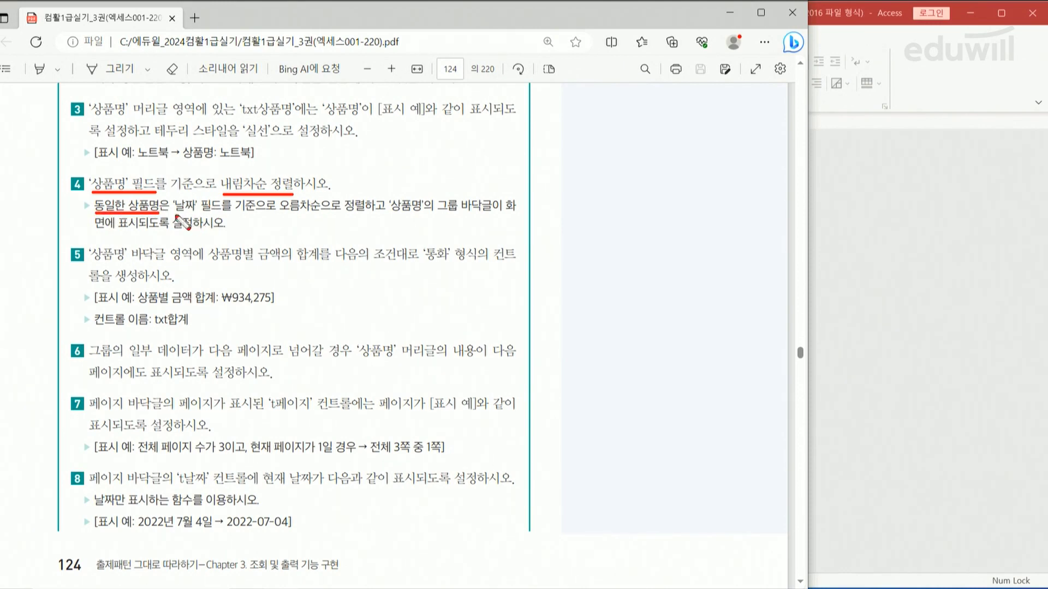
drag(174, 214, 332, 213)
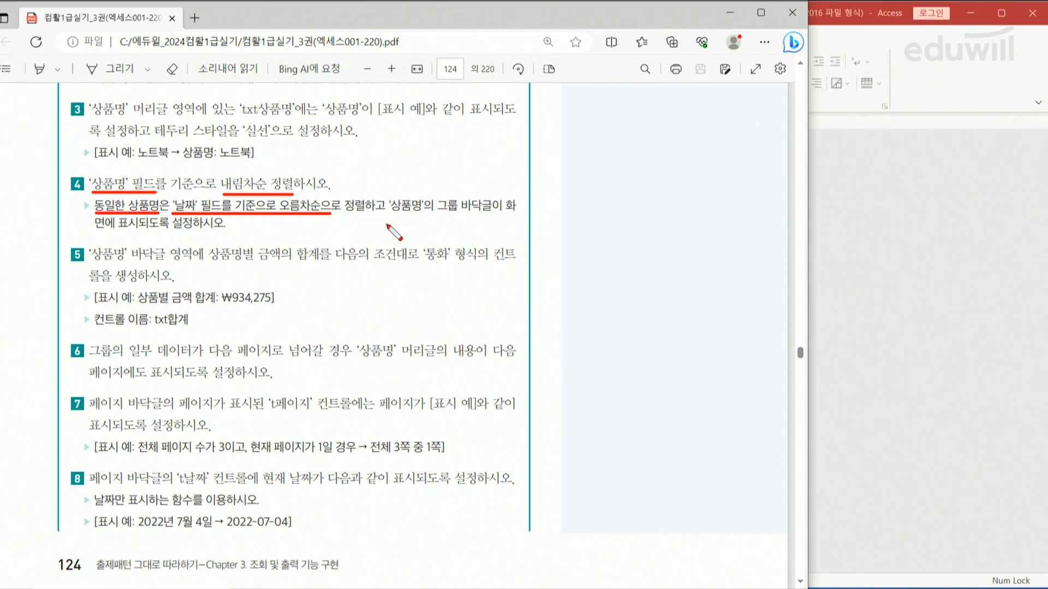
mouse_move(82, 173)
mouse_down()
mouse_move(91, 209)
mouse_move(62, 214)
mouse_up()
mouse_move(423, 192)
mouse_down()
mouse_move(388, 210)
mouse_move(431, 202)
mouse_move(445, 218)
mouse_move(454, 191)
mouse_move(461, 216)
mouse_up()
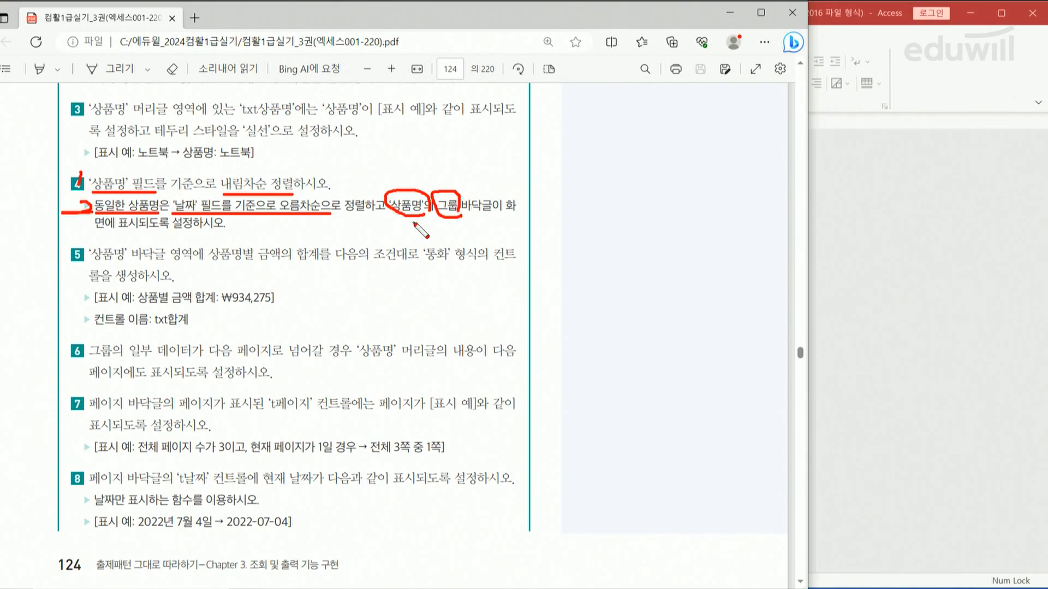
drag(464, 216, 517, 215)
drag(93, 232, 176, 231)
key(Escape)
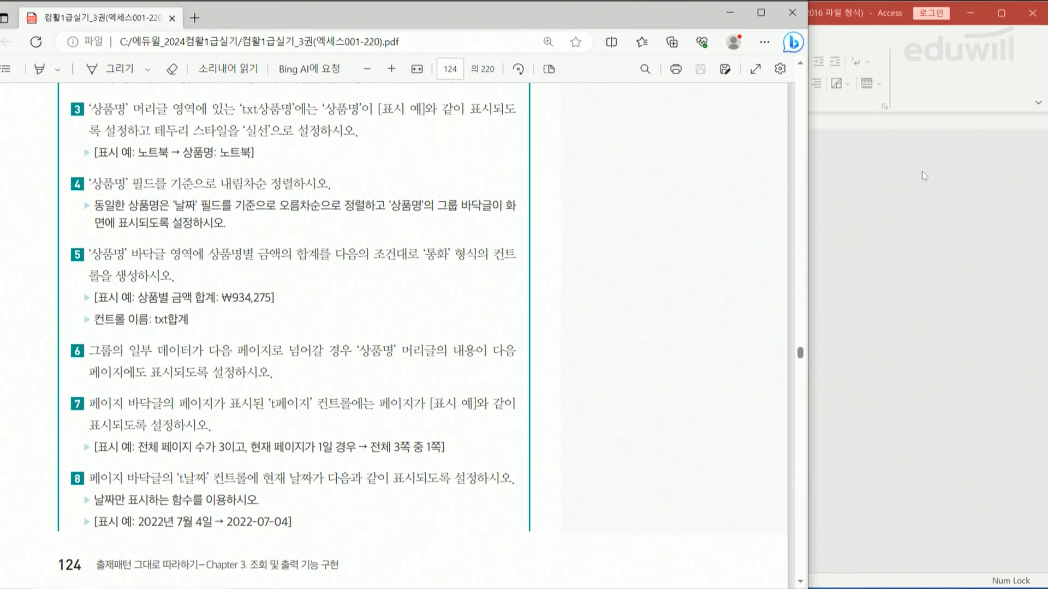
click(956, 148)
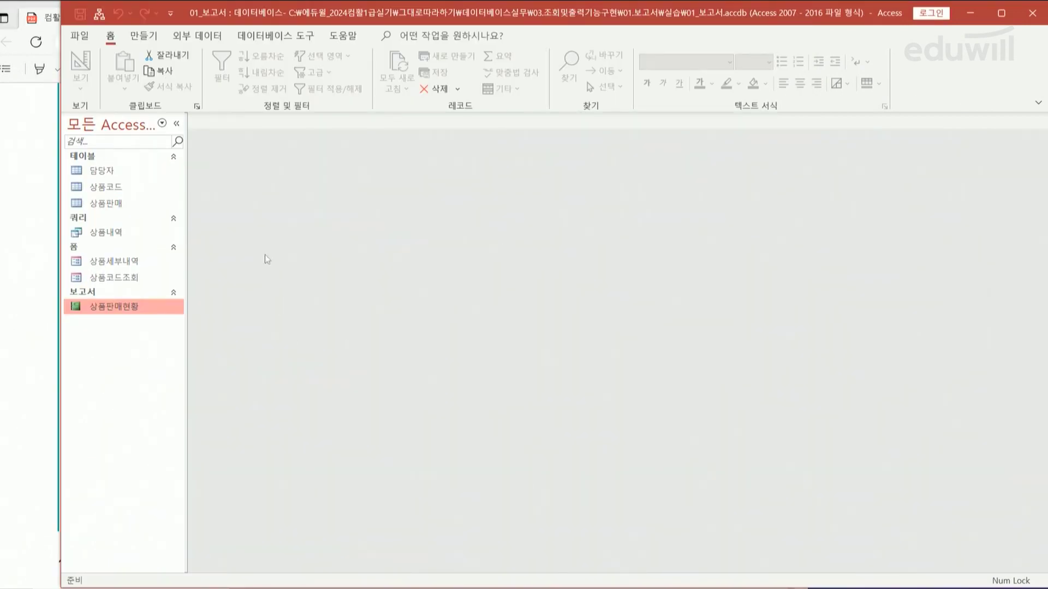
Open 상품판매현황 in Design View and set the 상품명 group's sort order to 내림차순
right_click(121, 314)
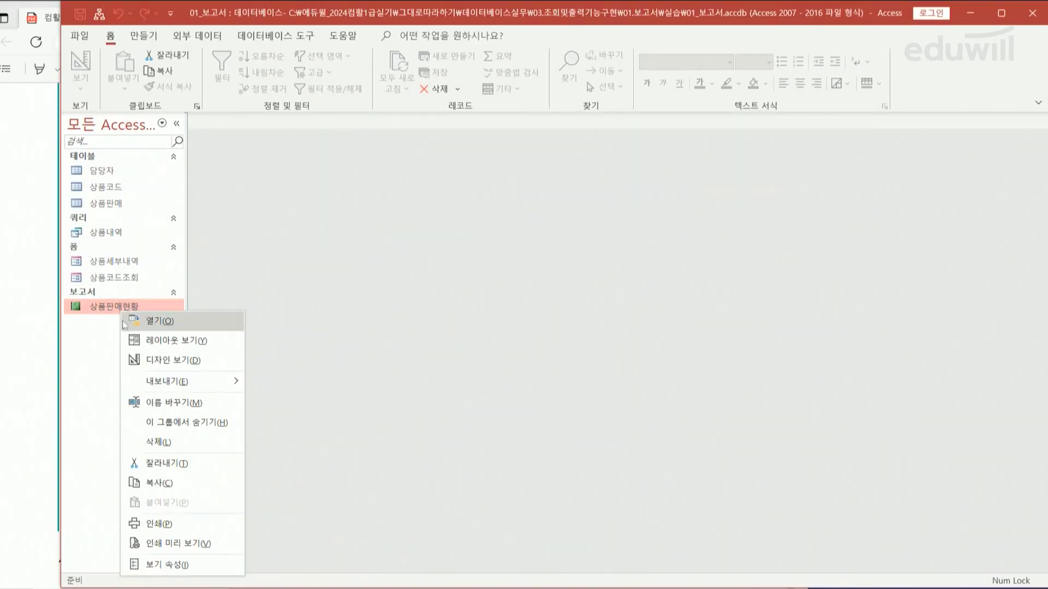
click(162, 359)
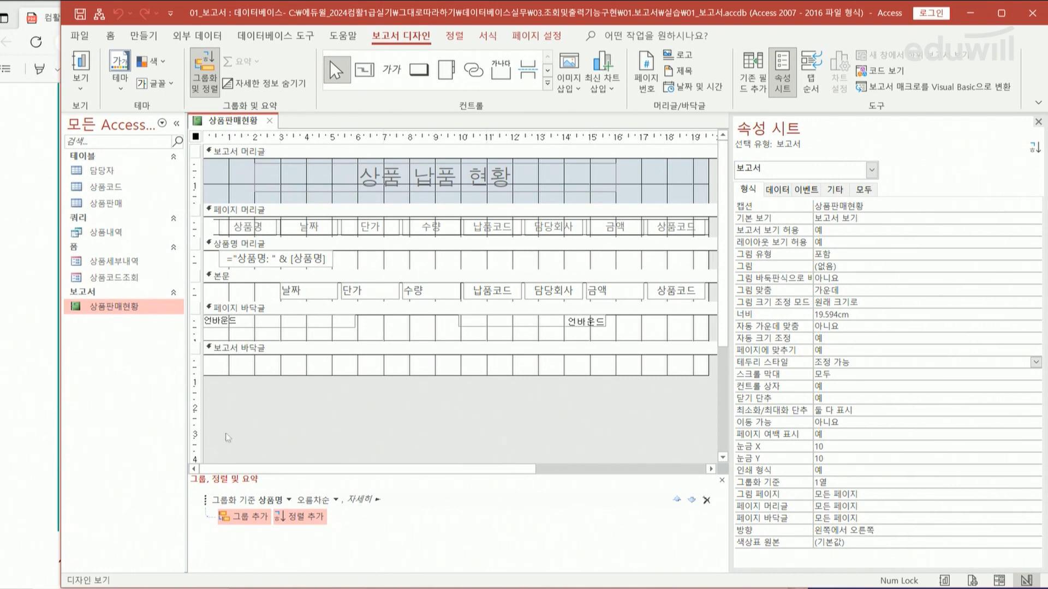
click(213, 87)
click(212, 84)
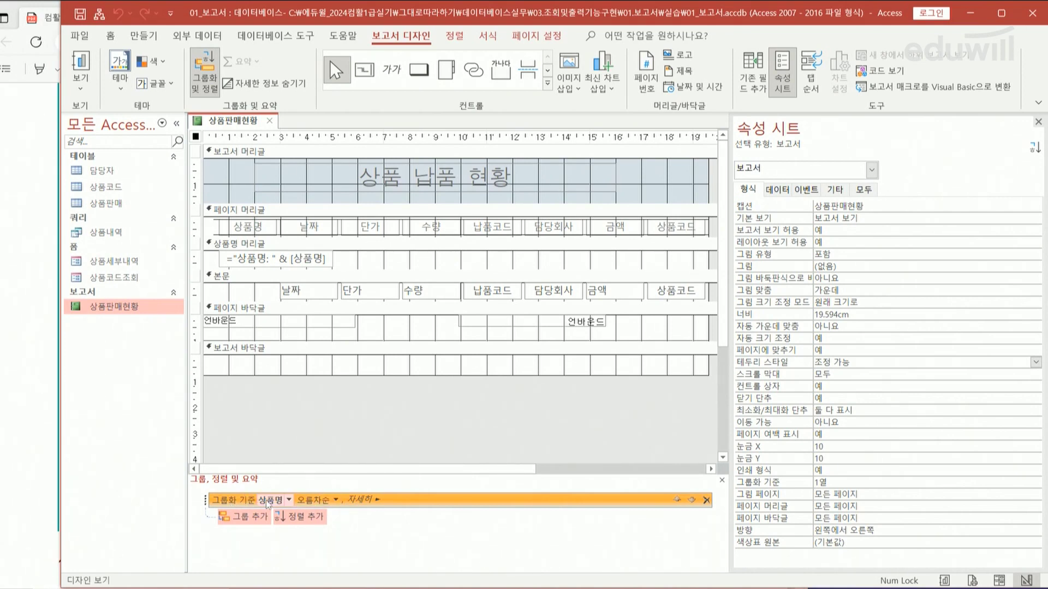
click(336, 500)
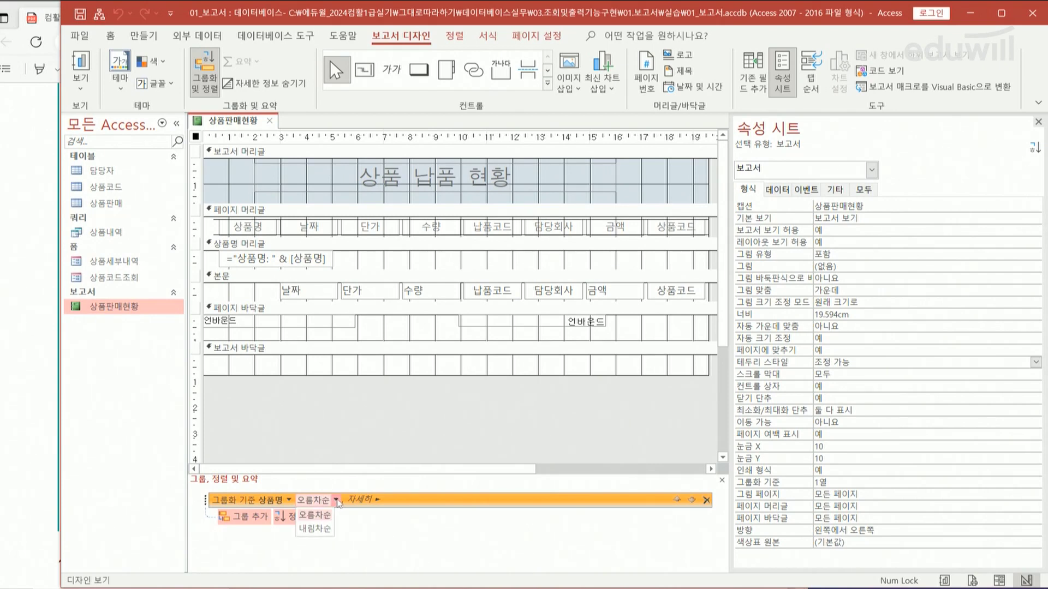
click(324, 531)
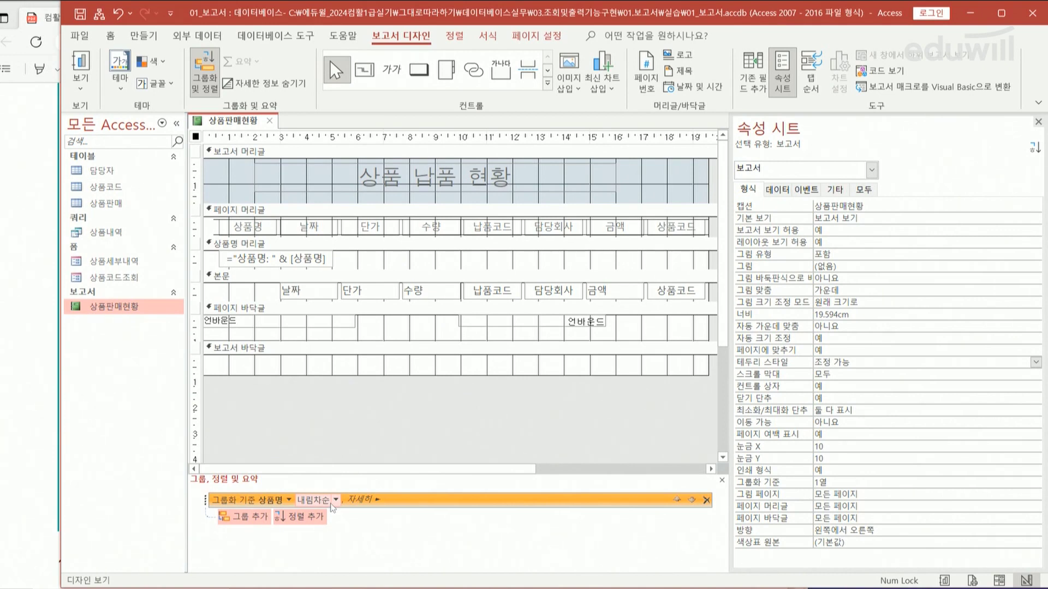
Expand the 상품명 group's detailed options and set its footer section to 바닥글 구역 표시
click(376, 500)
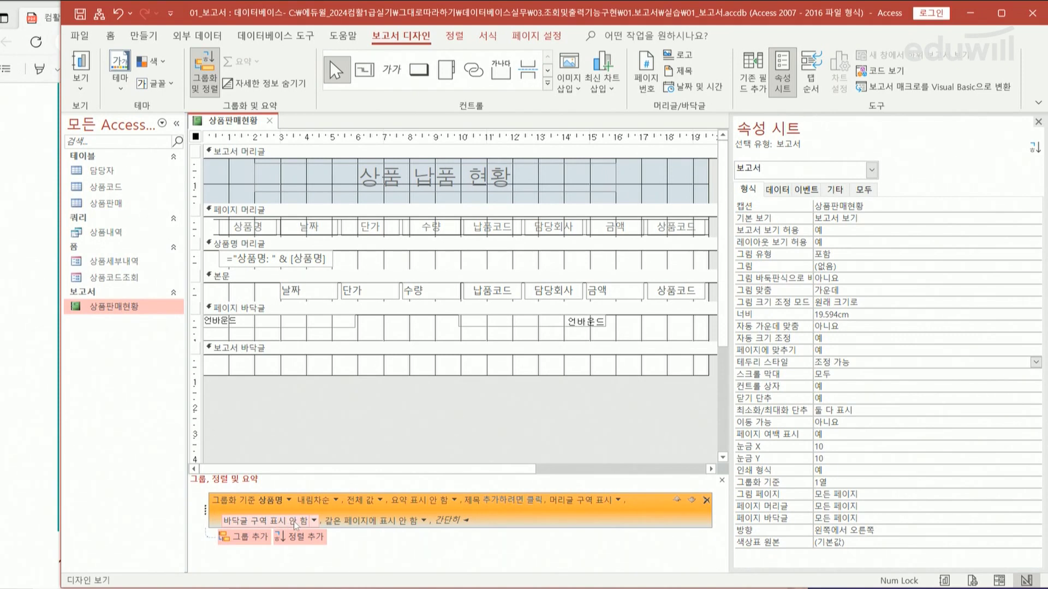
click(314, 522)
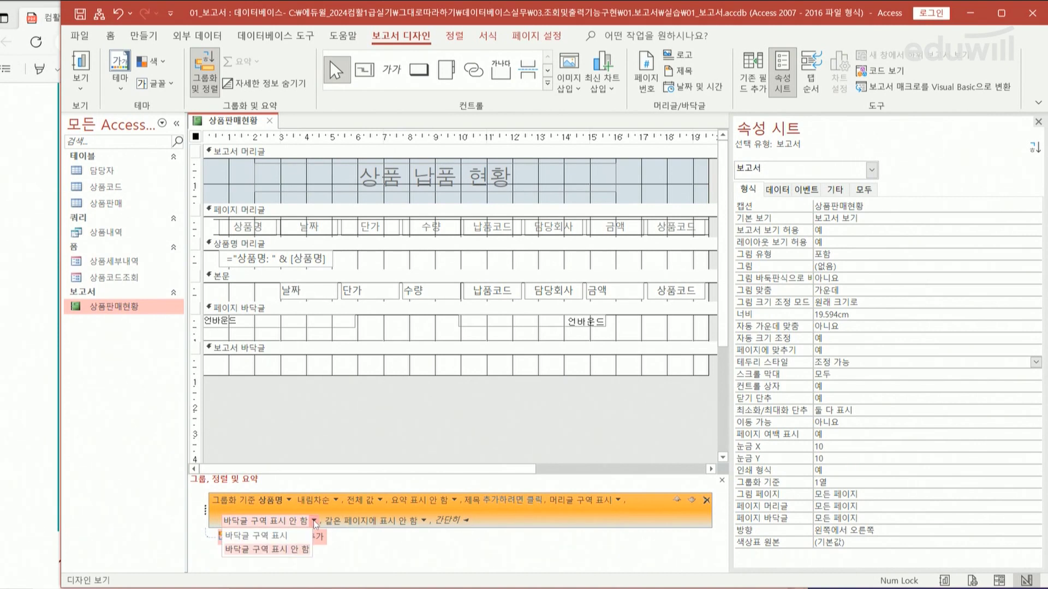
click(284, 537)
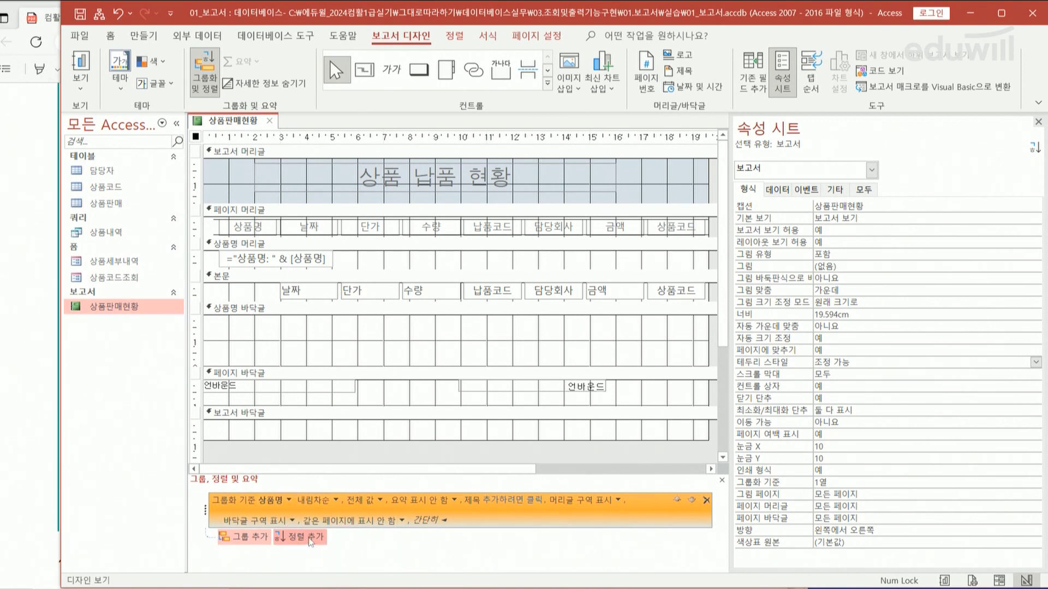
Add a secondary sort on the 날짜 field in 오름차순 order, and close the grouping and sorting settings
click(310, 538)
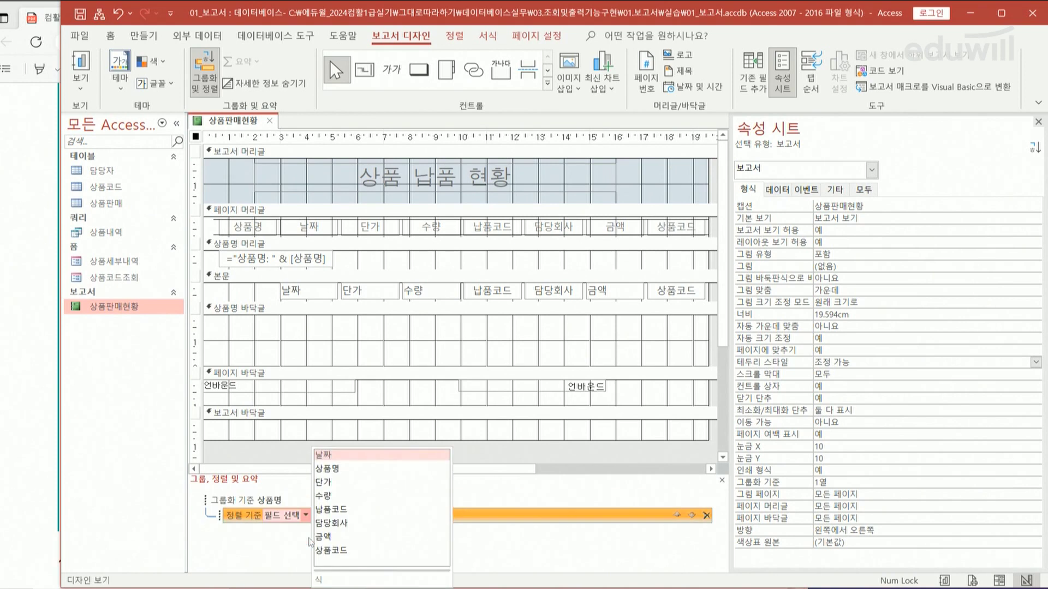
click(343, 458)
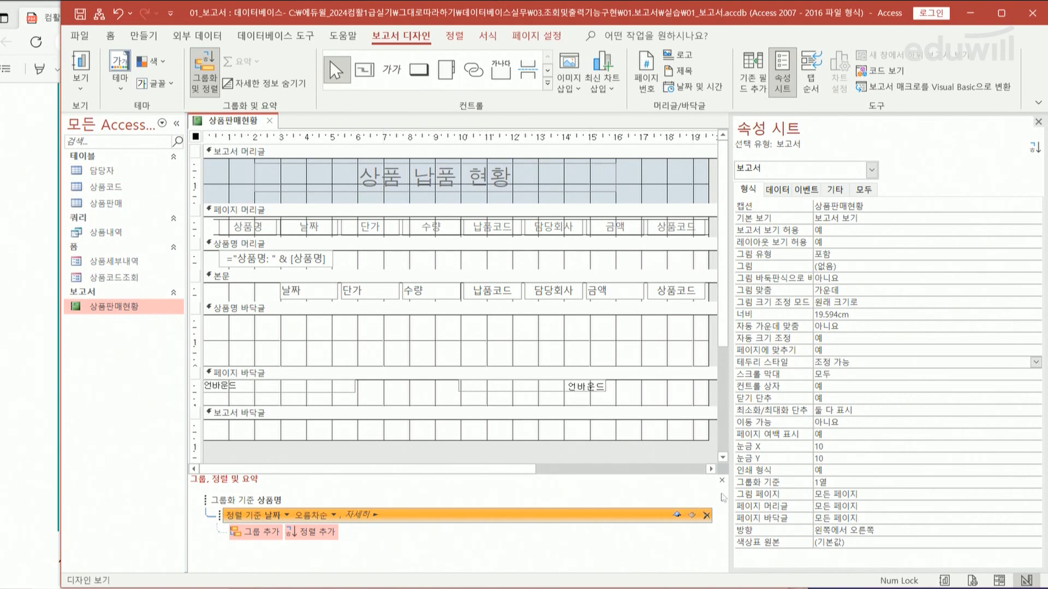
click(722, 481)
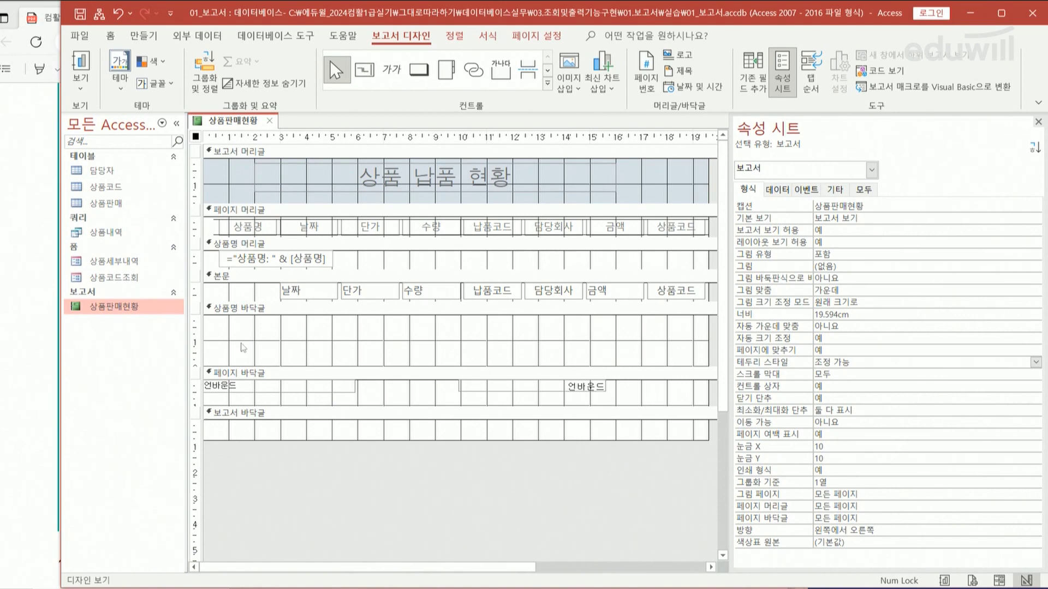
Check the 상품명 and 날짜 sort order in Report View, and return to Design View
double_click(121, 313)
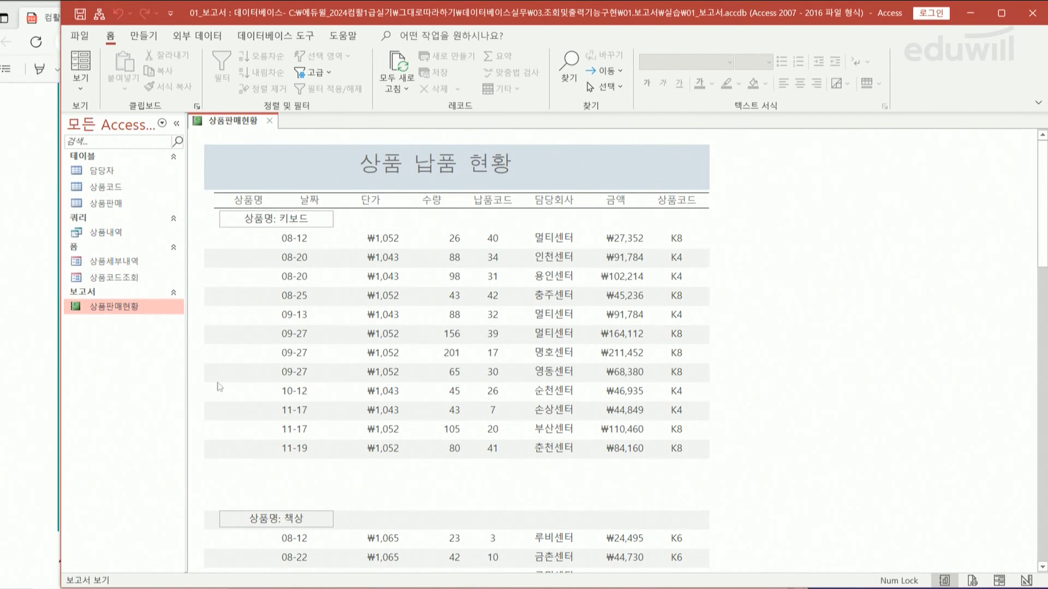
right_click(124, 312)
click(164, 355)
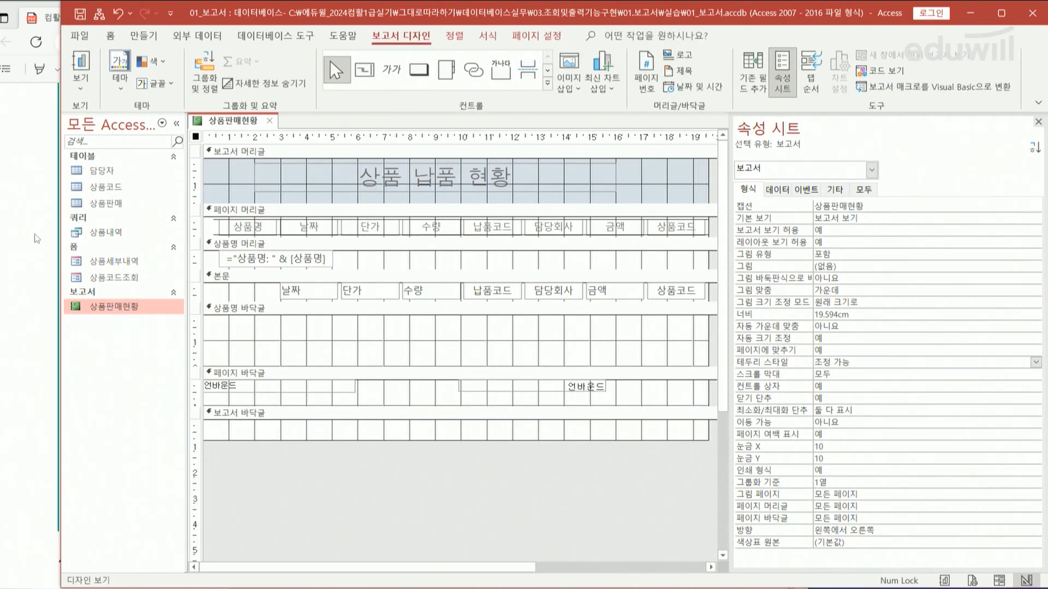
Read PDF instruction 5 about the 상품명 footer total, compare the sample result on page 125, and return to Access
click(37, 238)
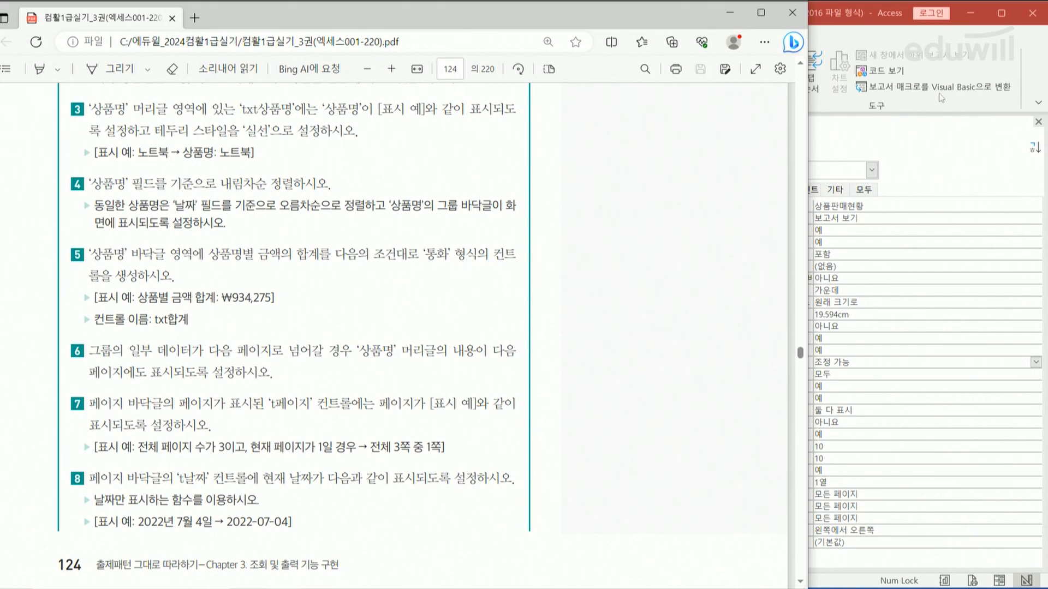
click(921, 150)
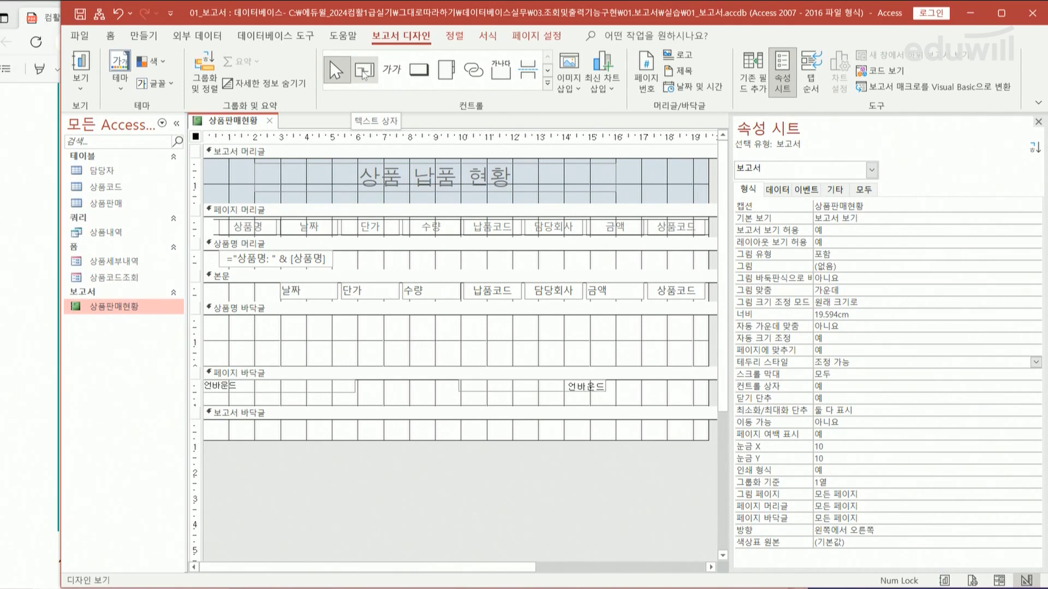
click(34, 203)
scroll(63, 235, down, 5)
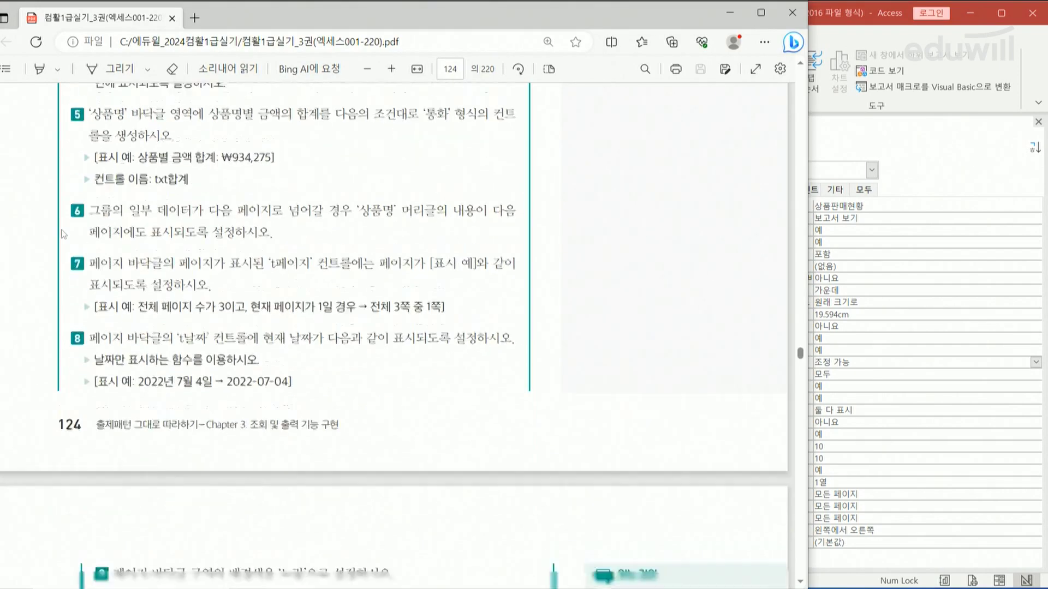
scroll(68, 232, down, 2)
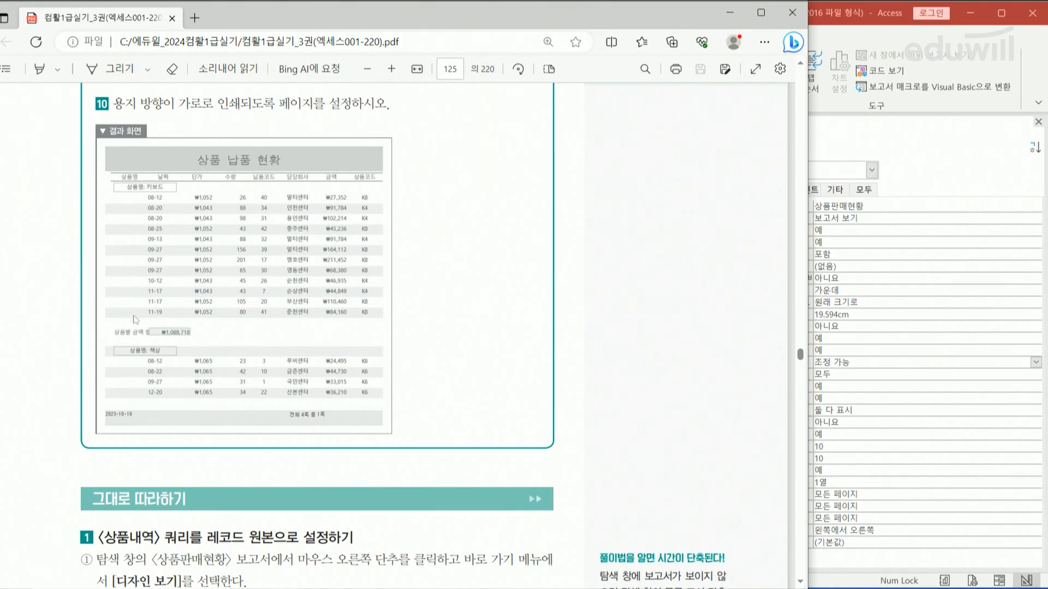
click(898, 163)
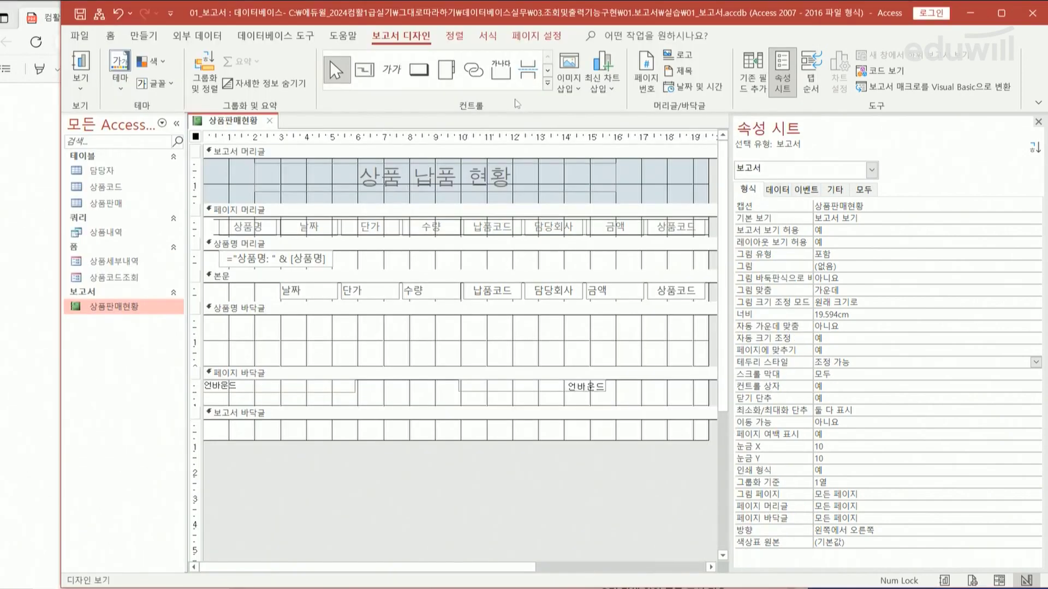
Draw a text box about 4.1 cm wide in the 상품명 footer and widen its attached label to about 2.9 cm
click(369, 74)
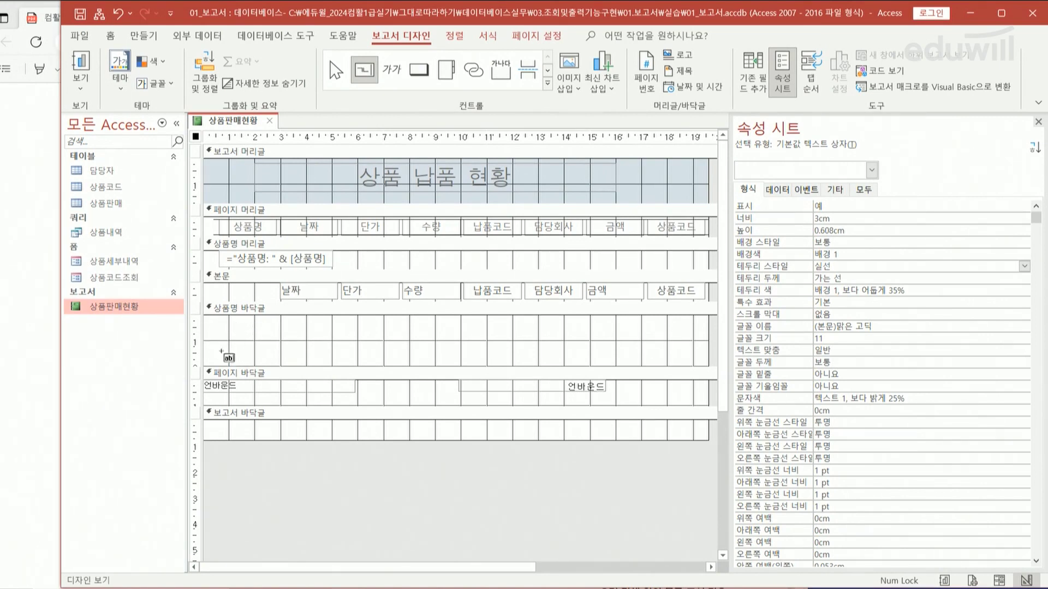
drag(280, 322, 388, 349)
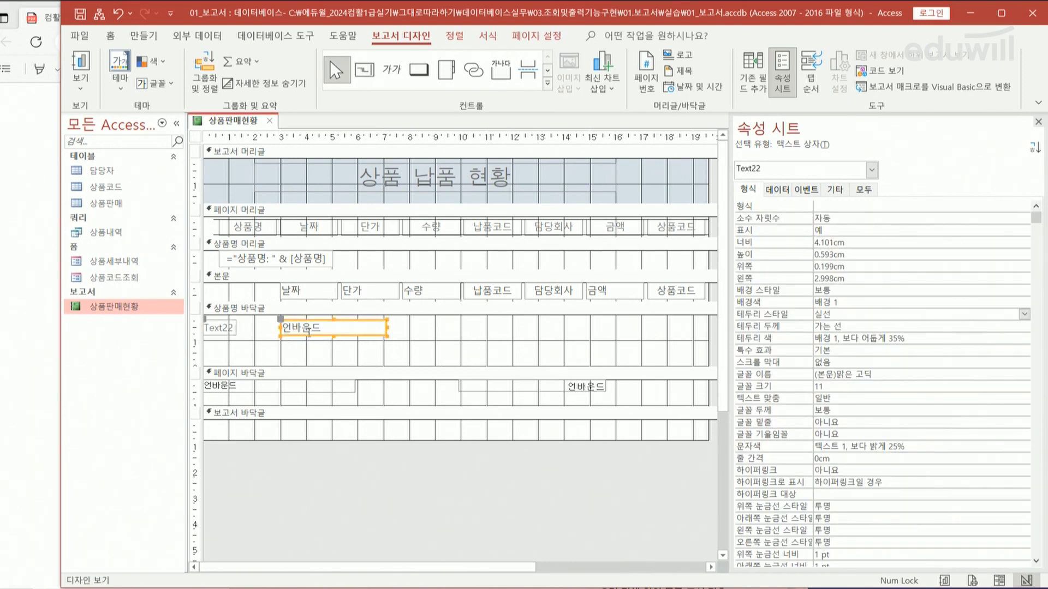
click(231, 327)
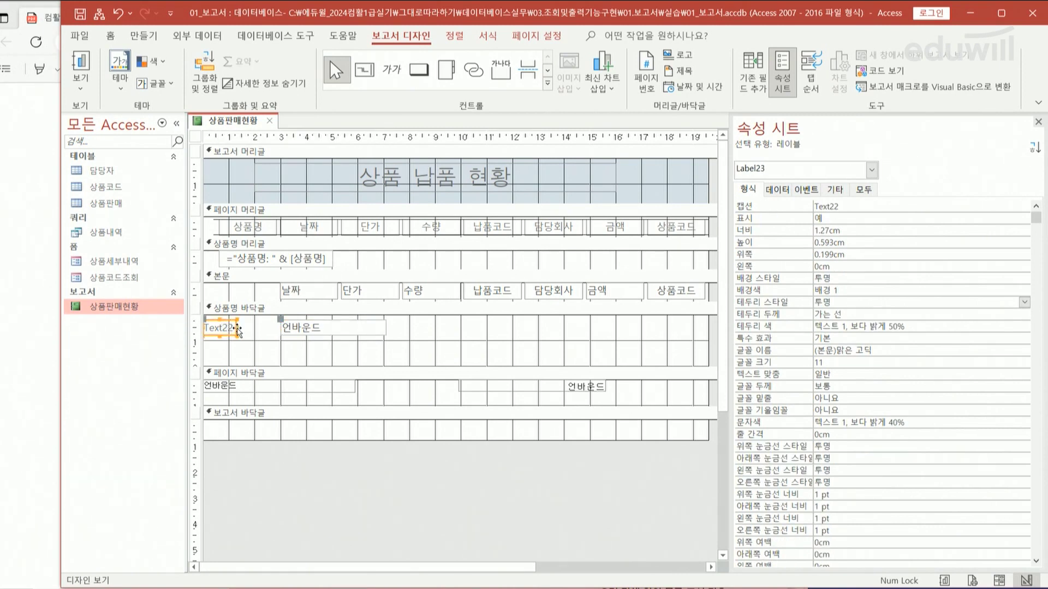
drag(237, 326, 279, 327)
Caption the label "상품별 금액 합계:", narrow the text box to about 3.4 cm, and widen the label to about 3.6 cm
double_click(234, 328)
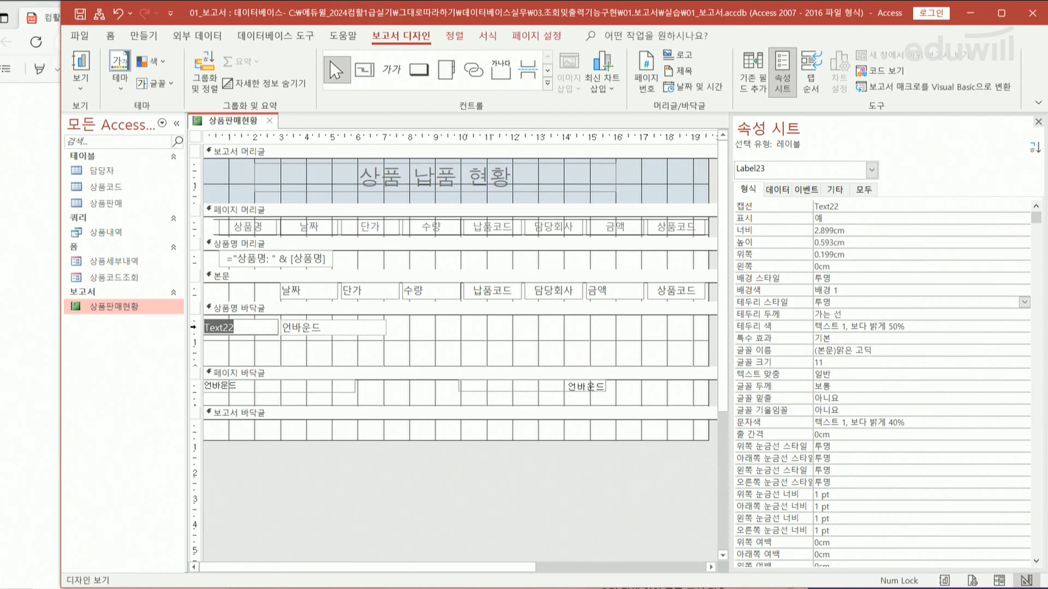
text(ㅅㅏㅇ품ㅂㅕㄹ ㄱㅡㅁㅇㅐㄱ ㅎㅏㅂㄱ)
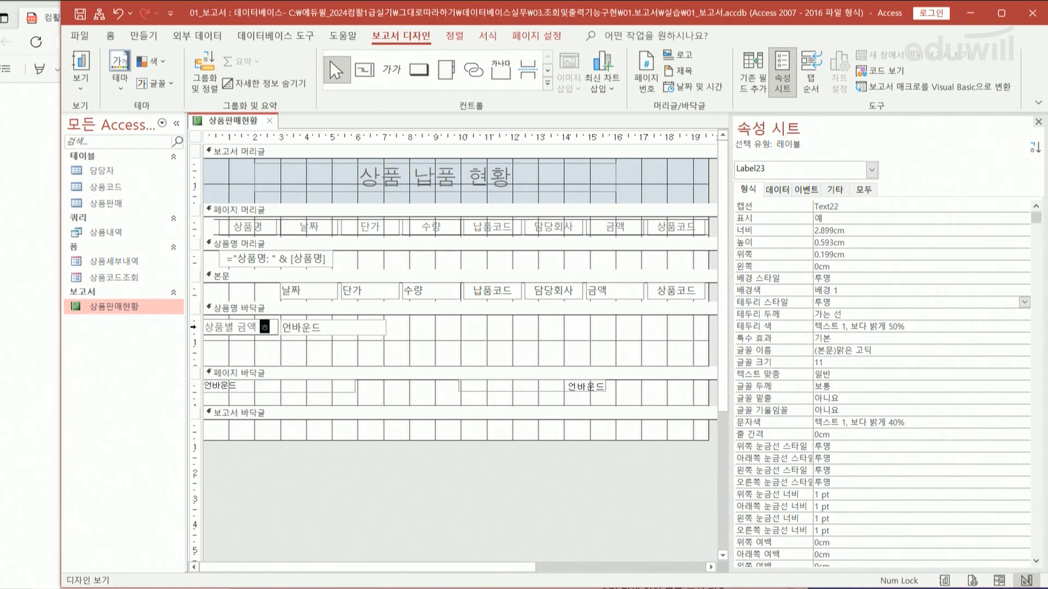
key(Return)
click(342, 328)
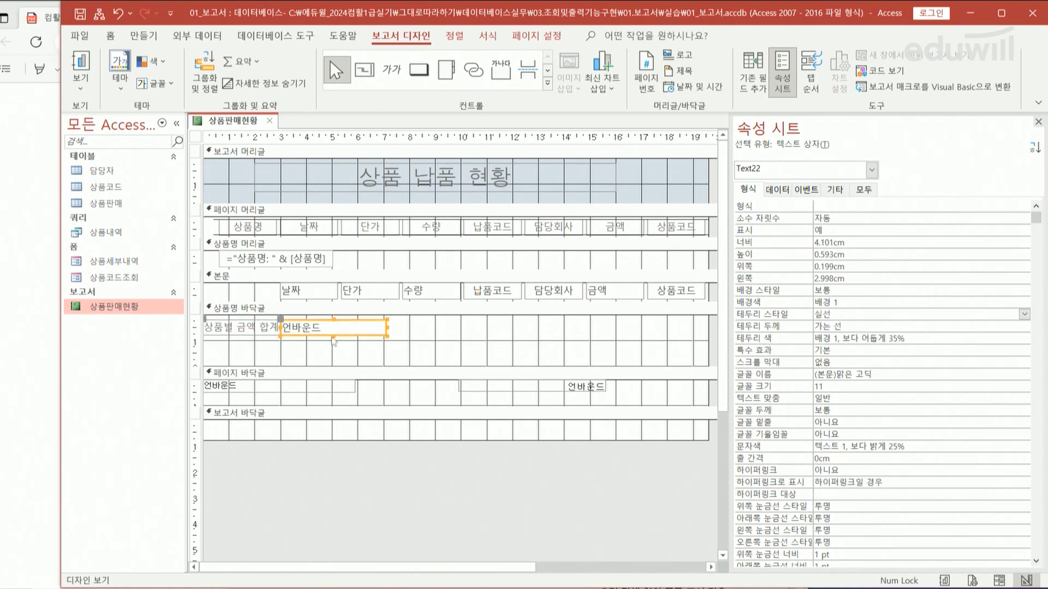
click(295, 327)
drag(295, 327, 297, 327)
click(278, 333)
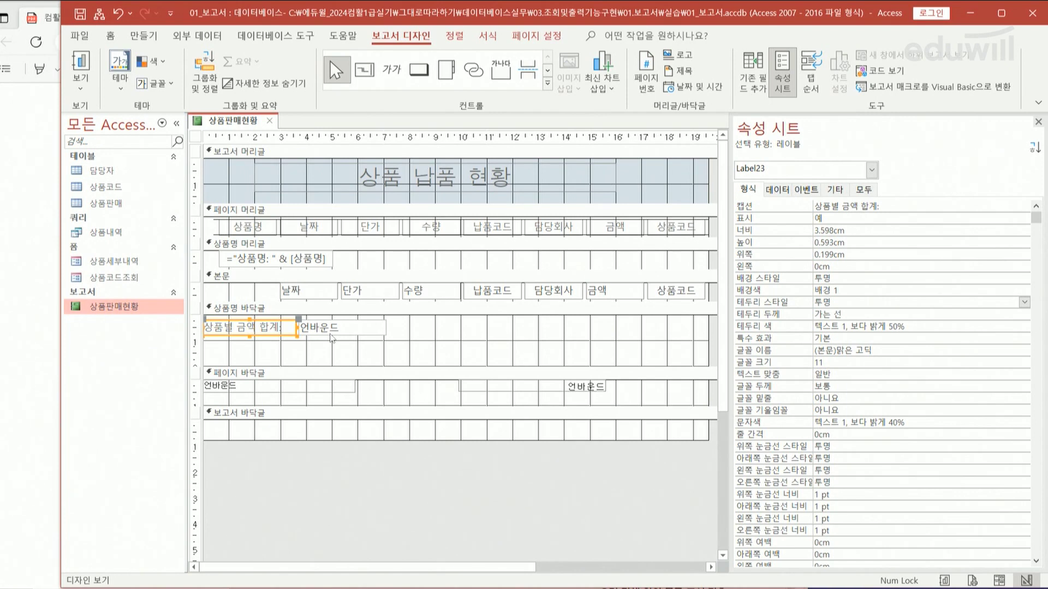
Name the unbound text box in the 상품명 footer txt합계 and set its format to 통화
click(327, 334)
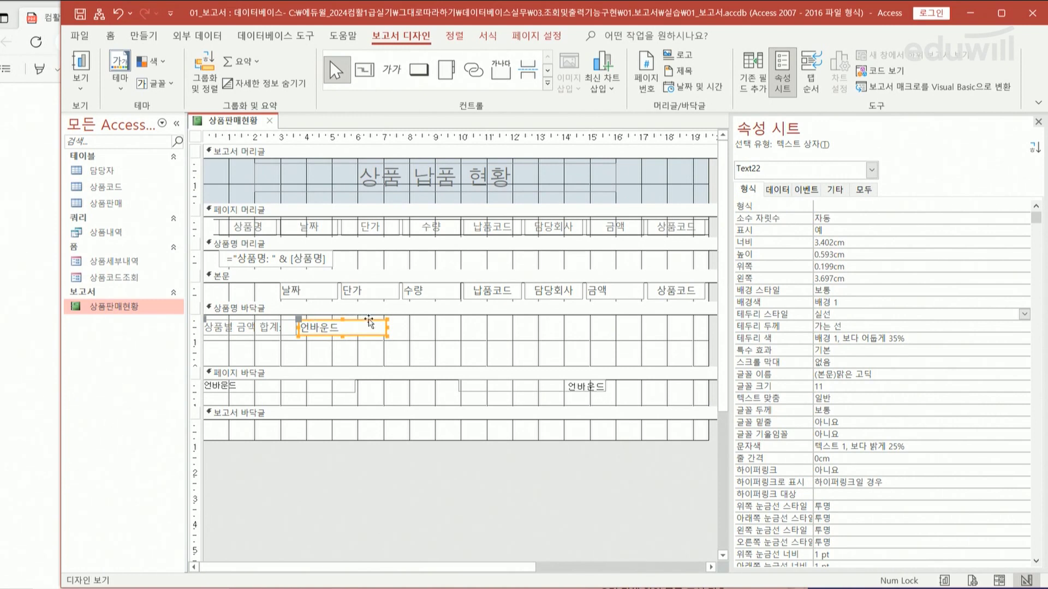
click(835, 190)
click(853, 206)
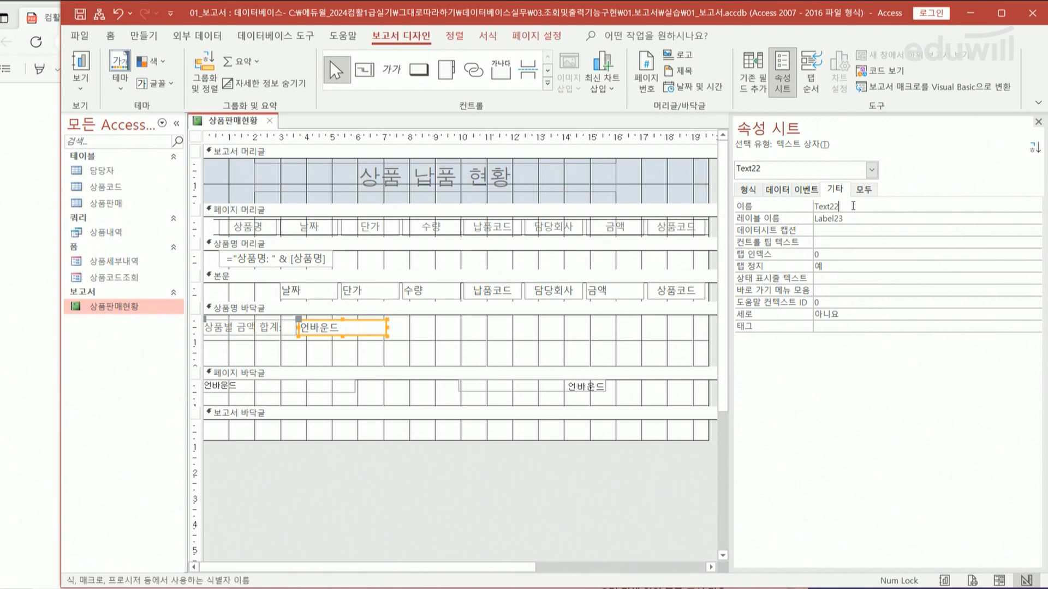
click(786, 206)
text(txt합계)
key(Return)
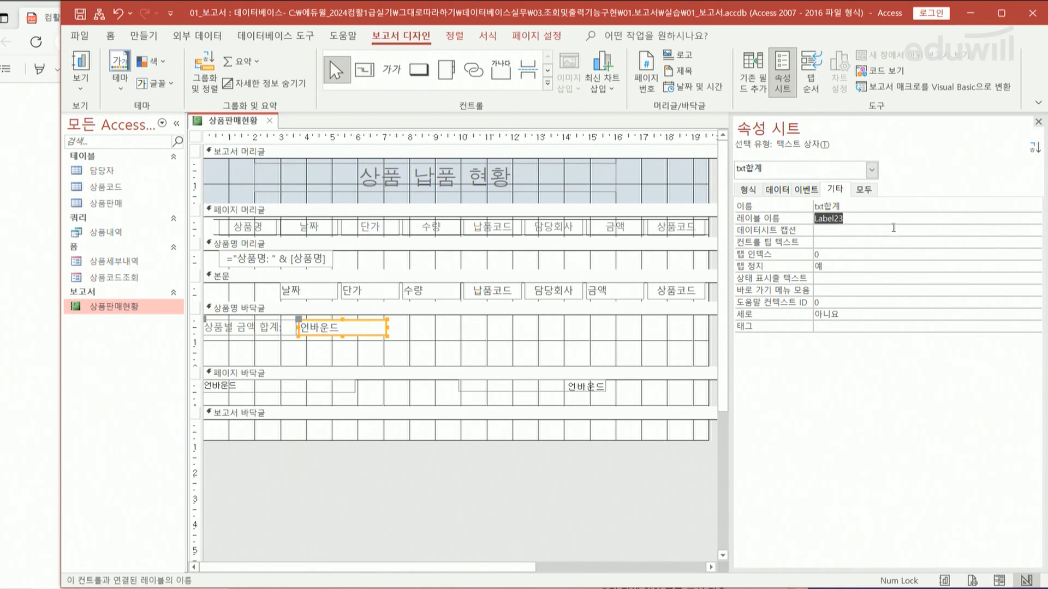
click(748, 196)
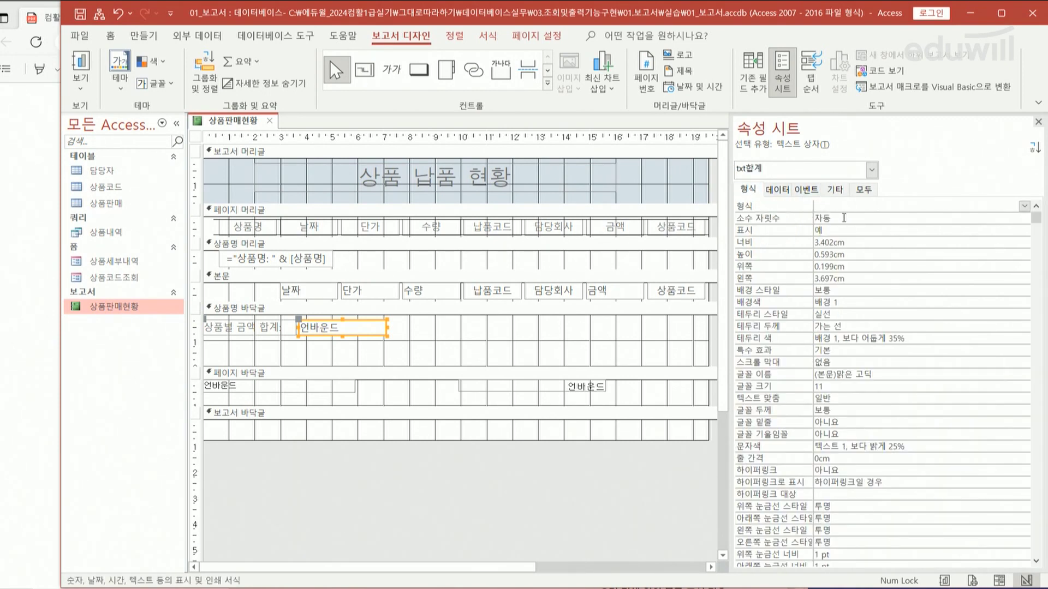
click(1023, 205)
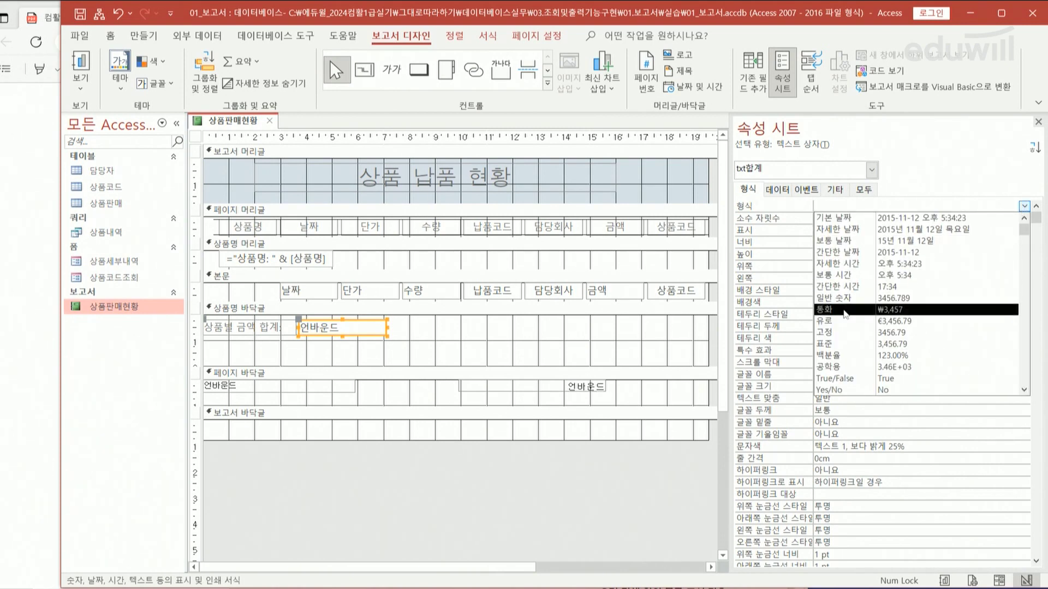
click(845, 310)
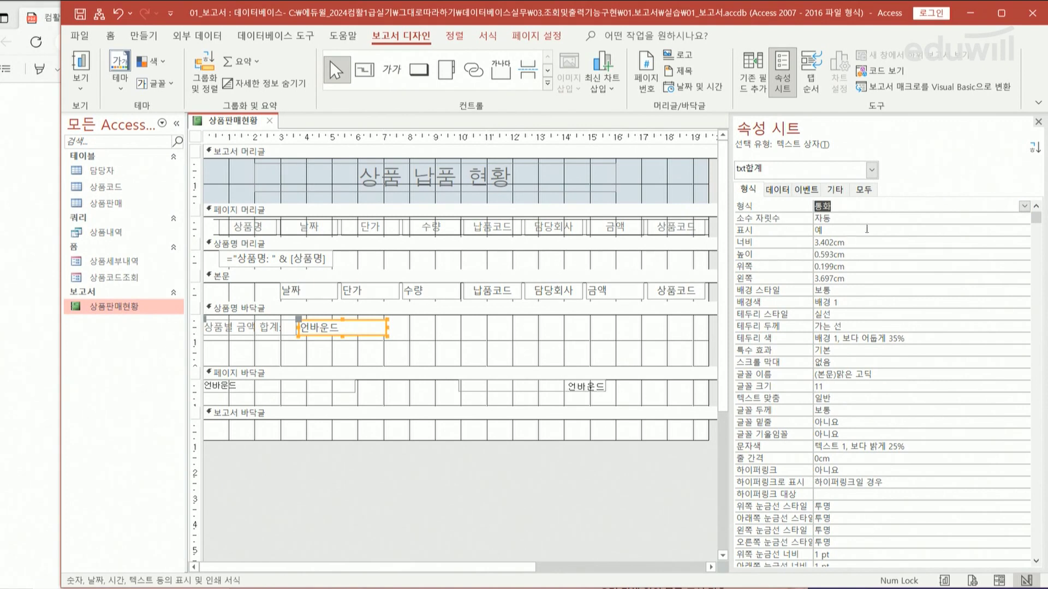
Set the control source of txt합계 to =Sum([금액])
click(777, 191)
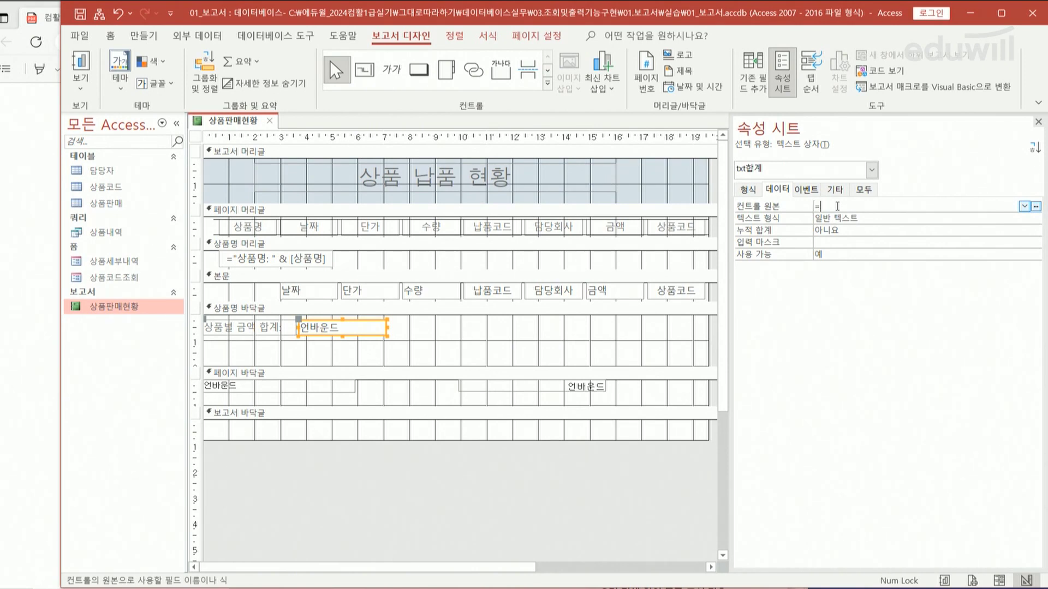
text(녀)
key(BackSpace)
text(sum)
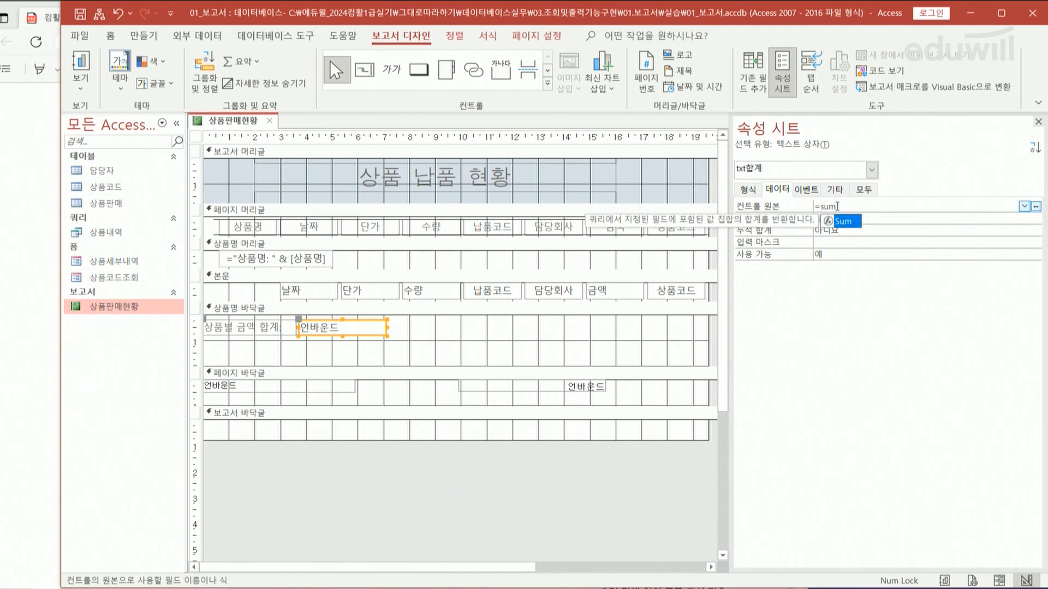
text(()
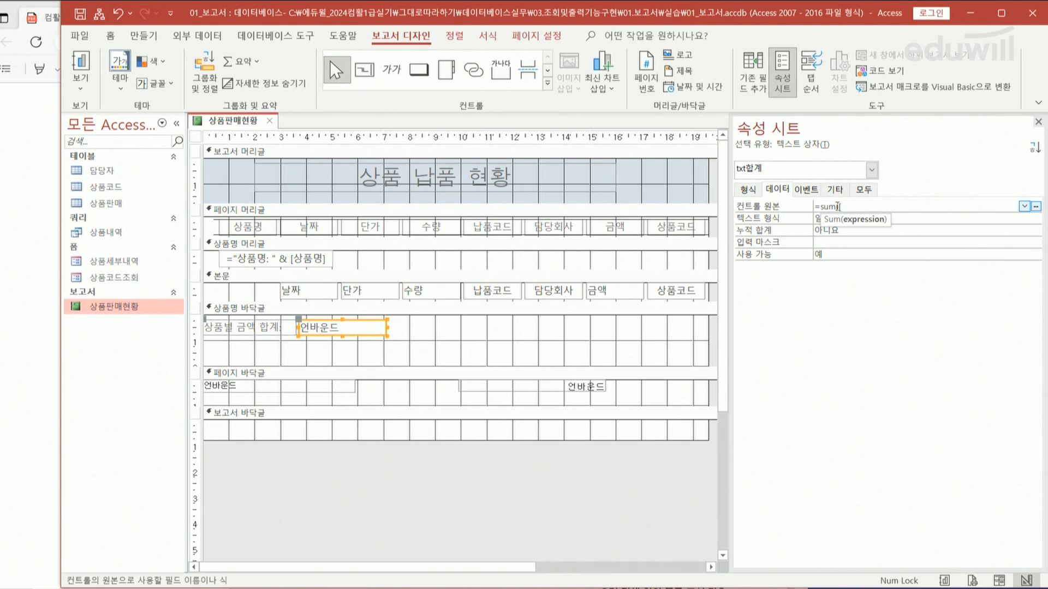
text(금애)
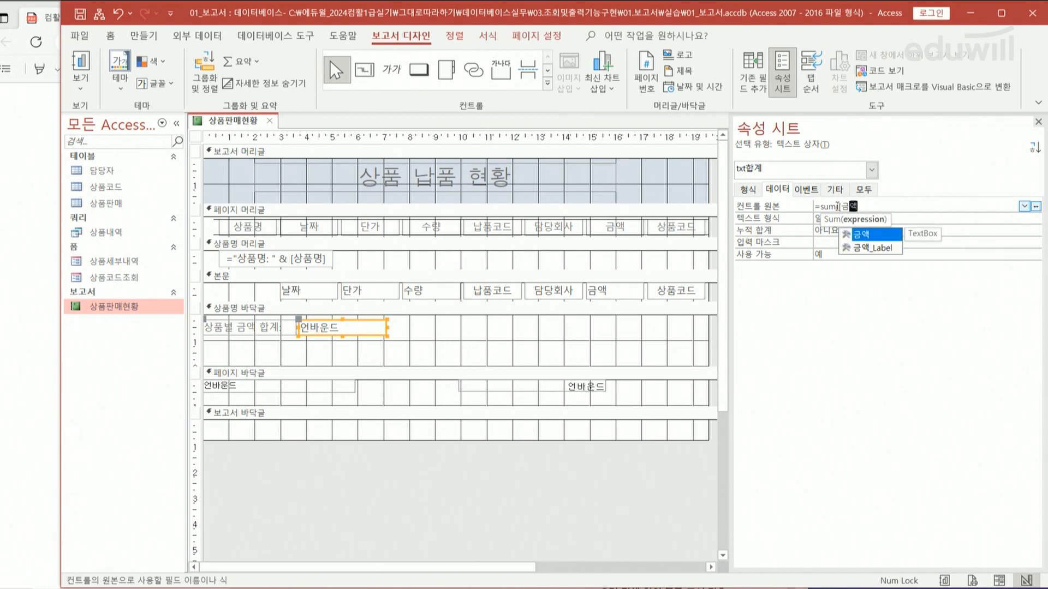
key(Tab)
text())
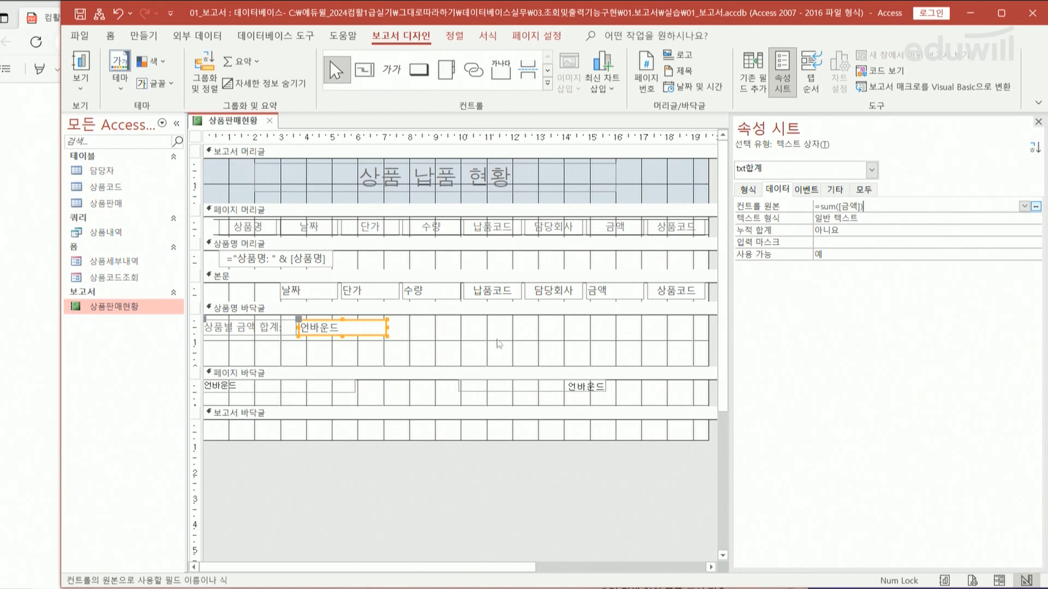
click(428, 339)
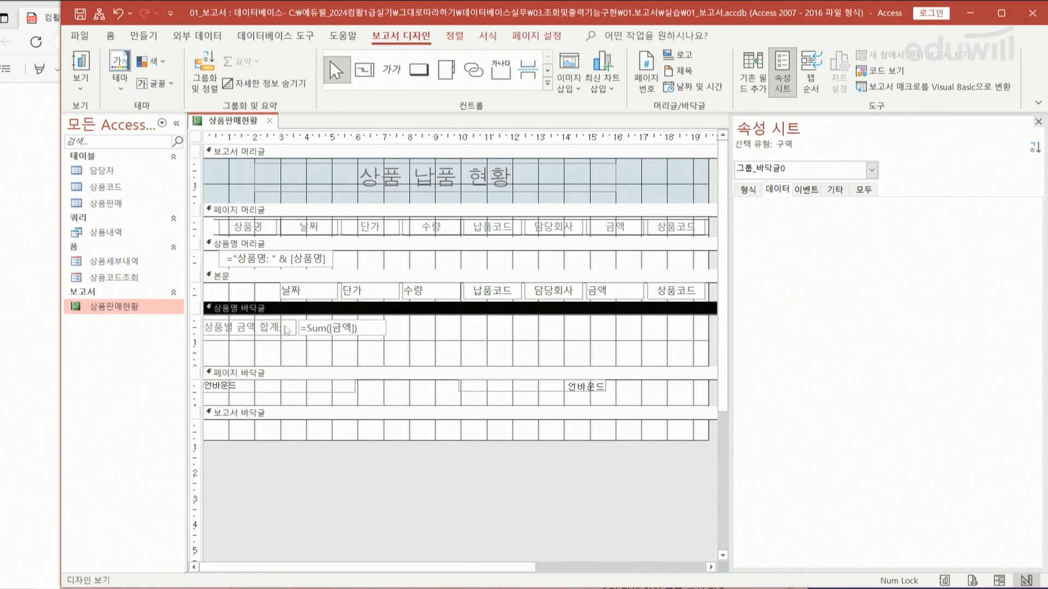
Check the amount total under each product group in Report View, and reopen 상품판매현황 in Design View
double_click(131, 309)
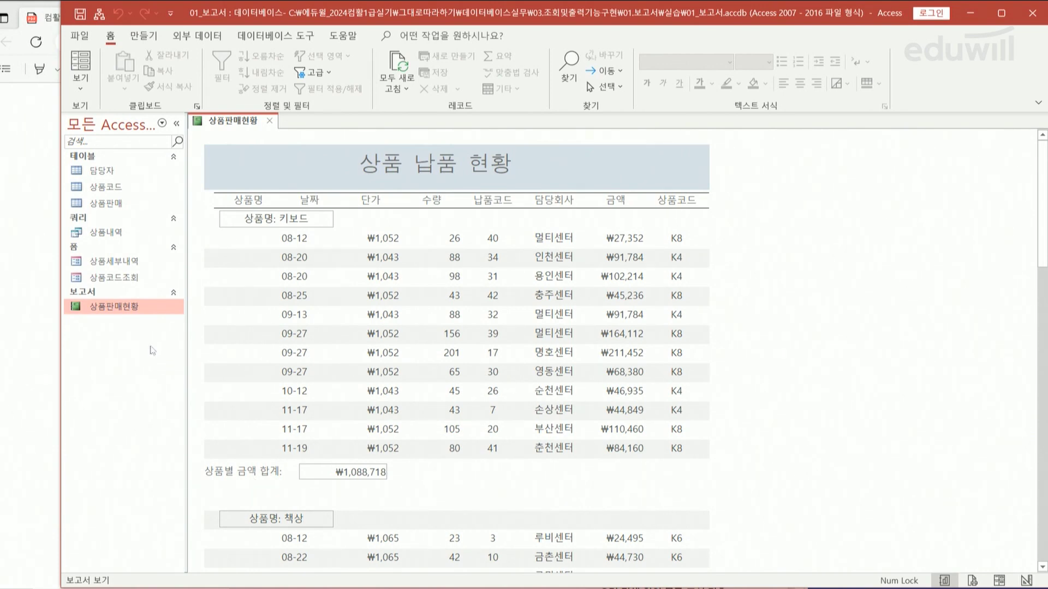
right_click(139, 309)
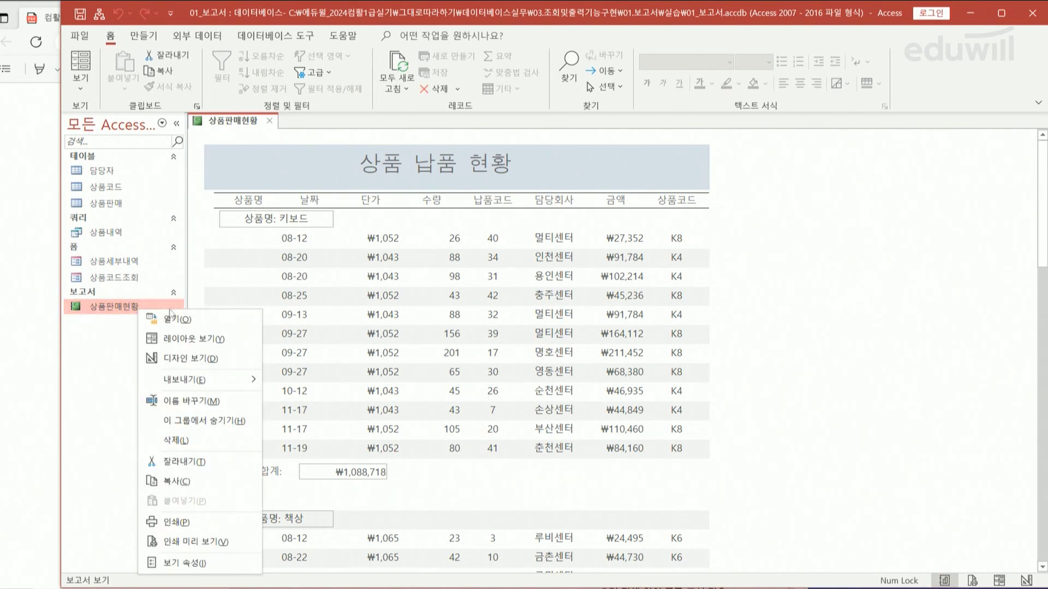
click(188, 361)
Shift the 상품별 금액 합계 label and the txt합계 text box together slightly to the right in the 상품명 footer
click(262, 334)
shift+click(334, 330)
key(Right)
key(Right)
key(Right)
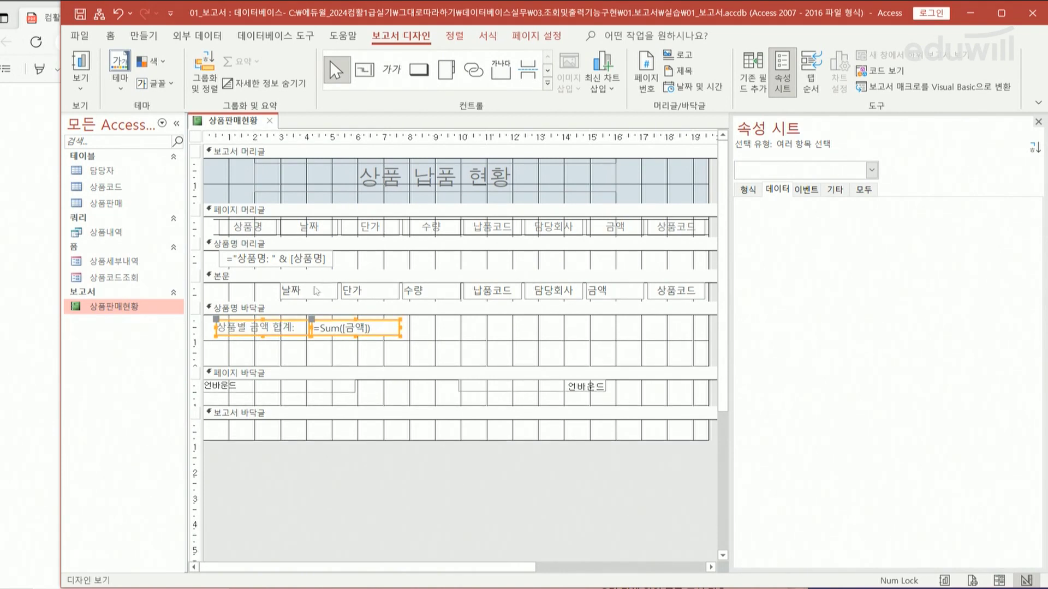
click(446, 333)
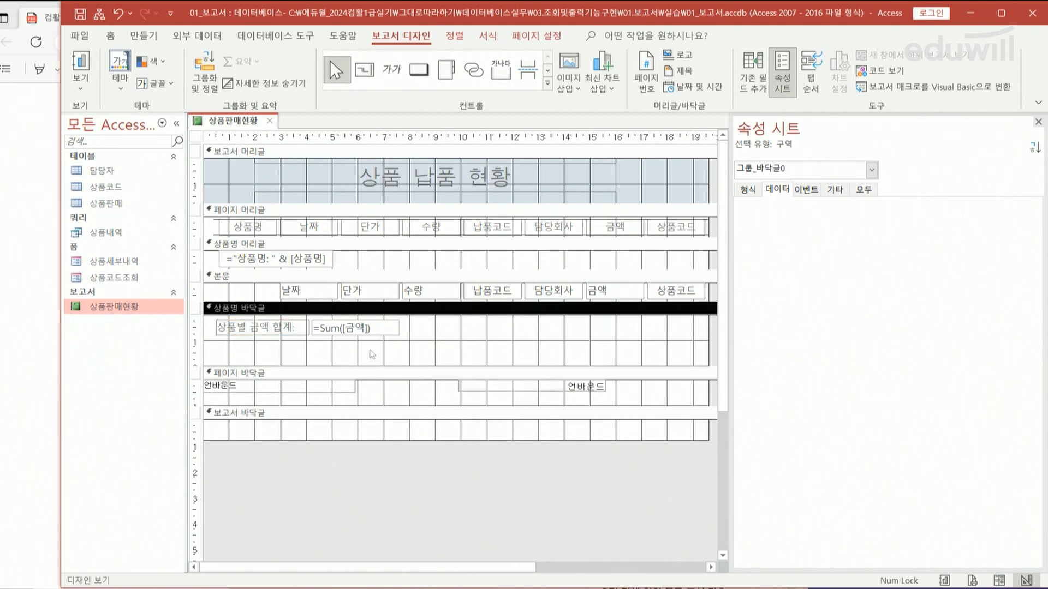
Read item 6 of the PDF exercise about repeating the 상품명 header, and select the 상품명 머리글 section in Access
click(50, 290)
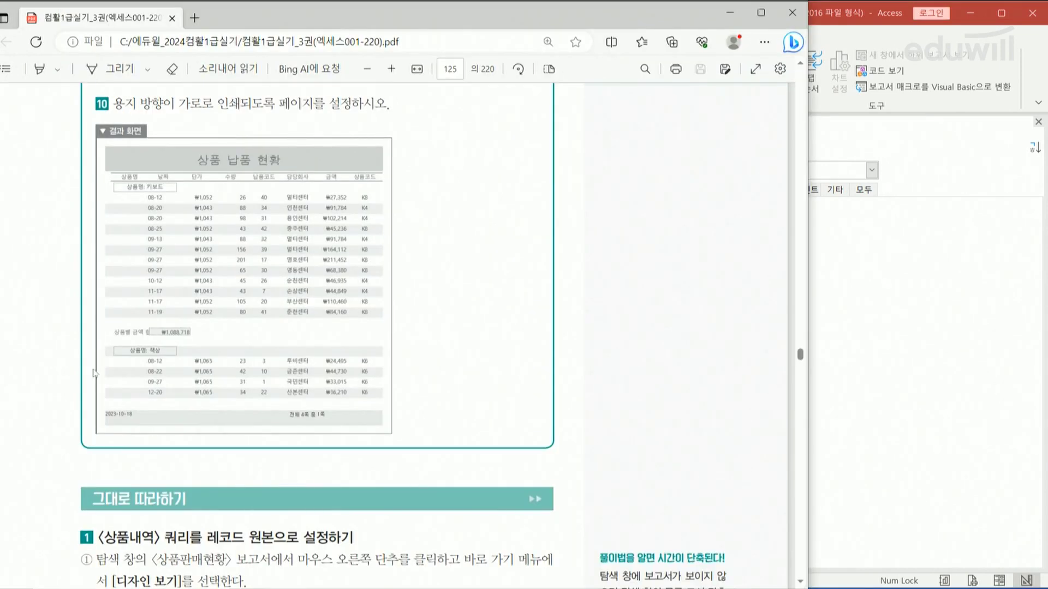
scroll(213, 382, up, 10)
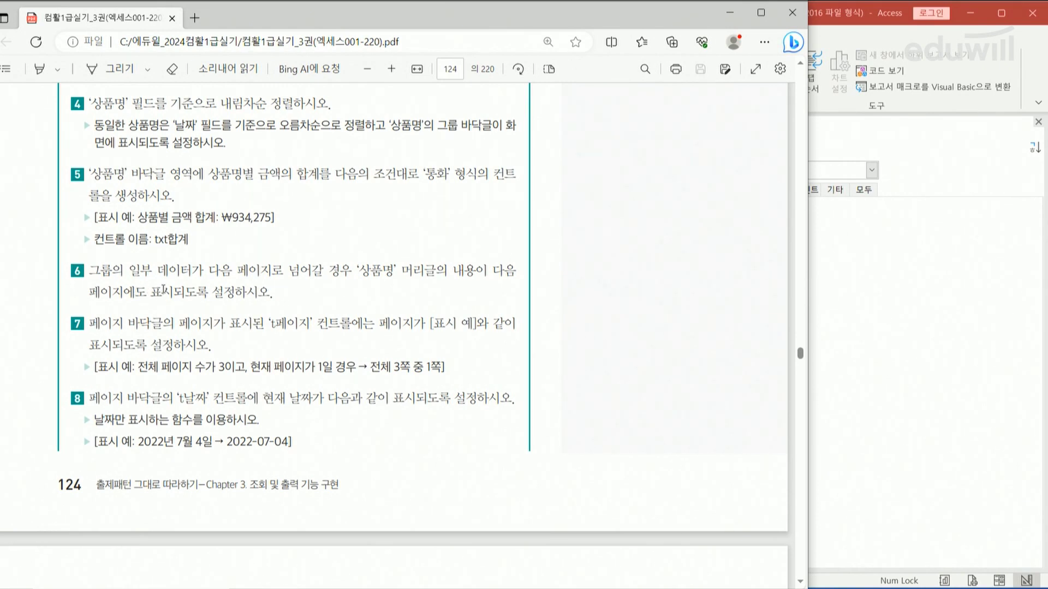
click(885, 262)
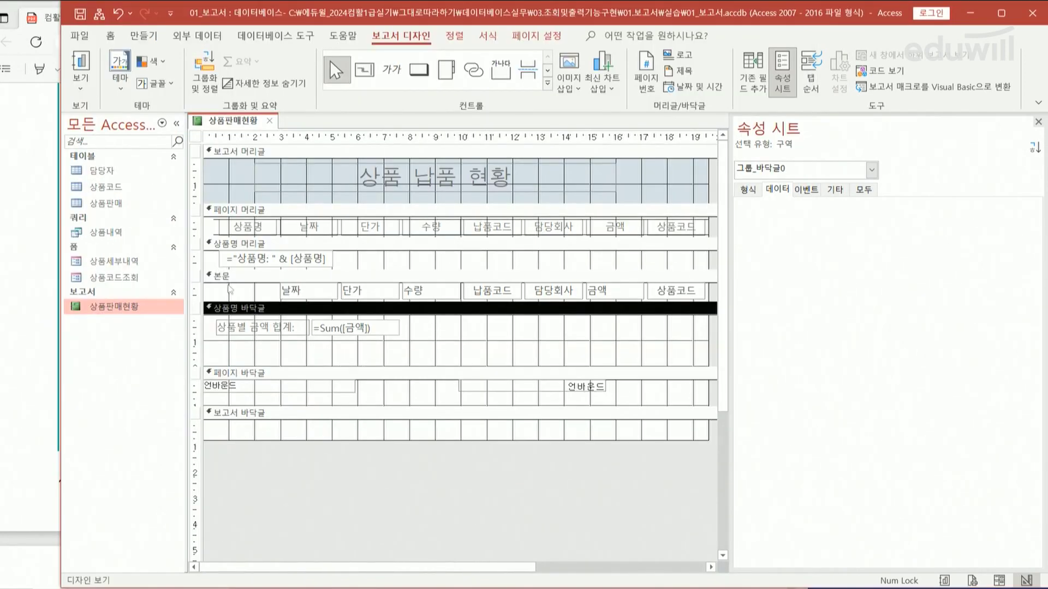
click(197, 246)
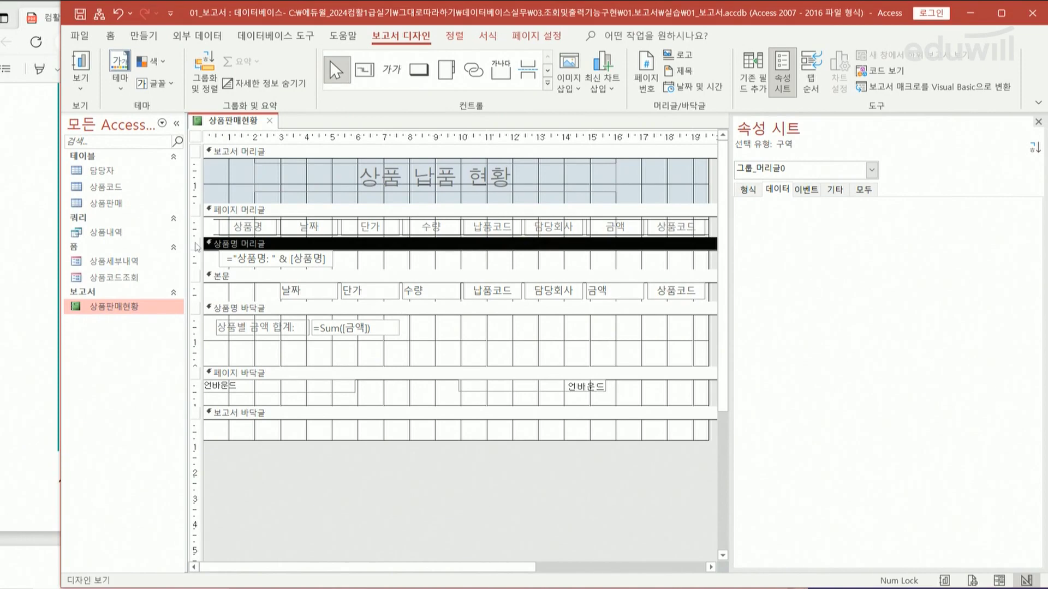
Look through the 상품명 groups of 상품판매현황 in Report View, and reopen the report in Design View
double_click(109, 306)
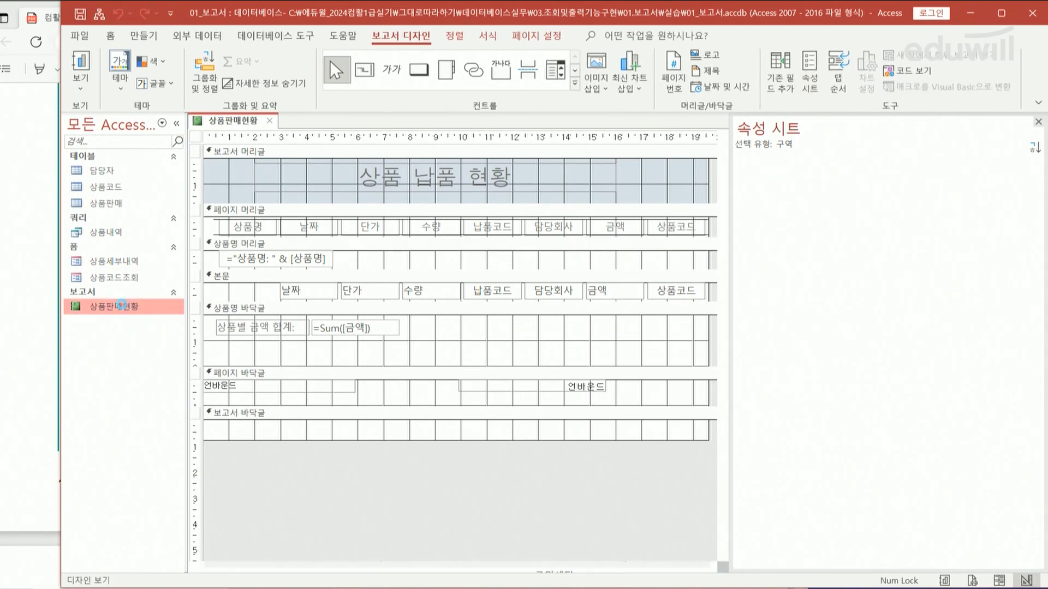
scroll(431, 440, down, 5)
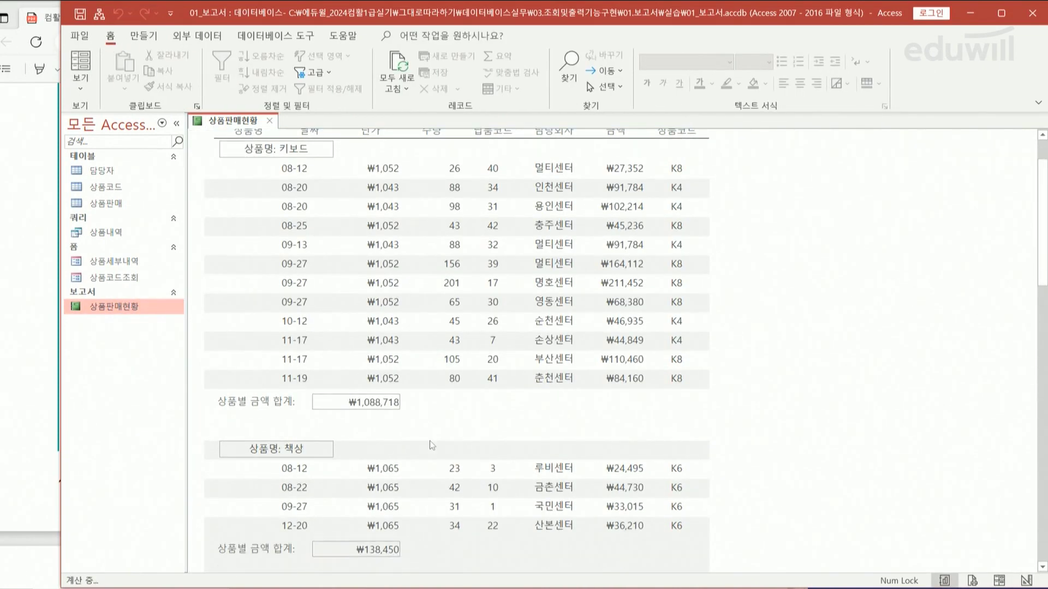
scroll(430, 441, down, 4)
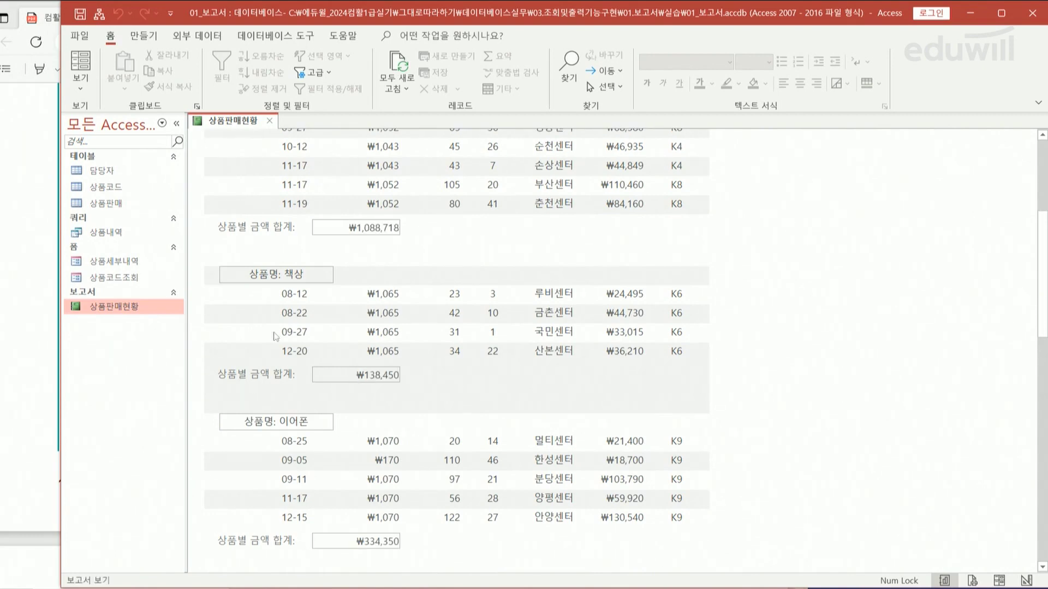
scroll(311, 316, up, 1)
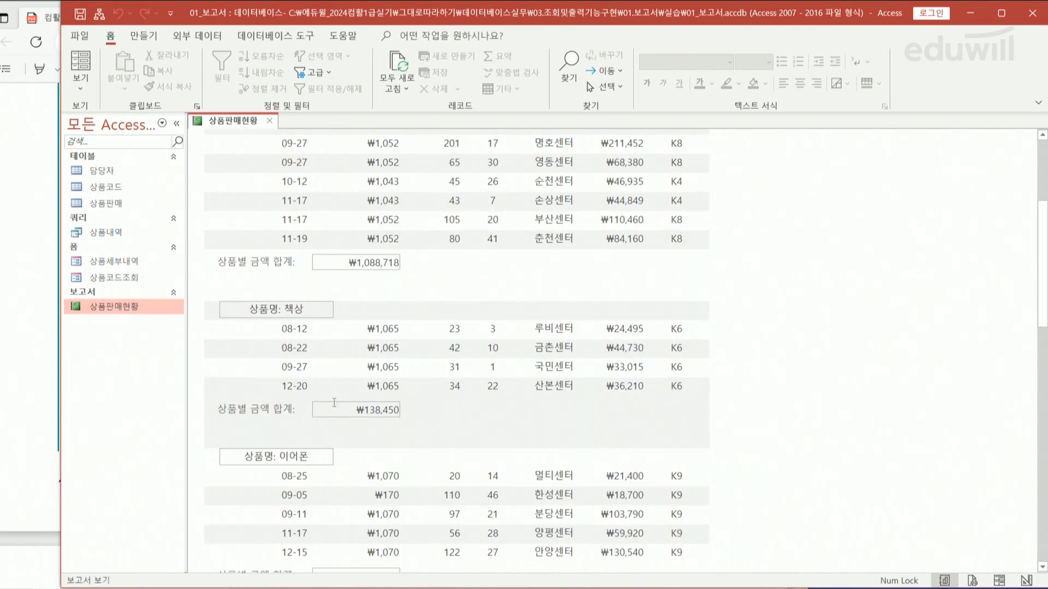
scroll(334, 403, down, 5)
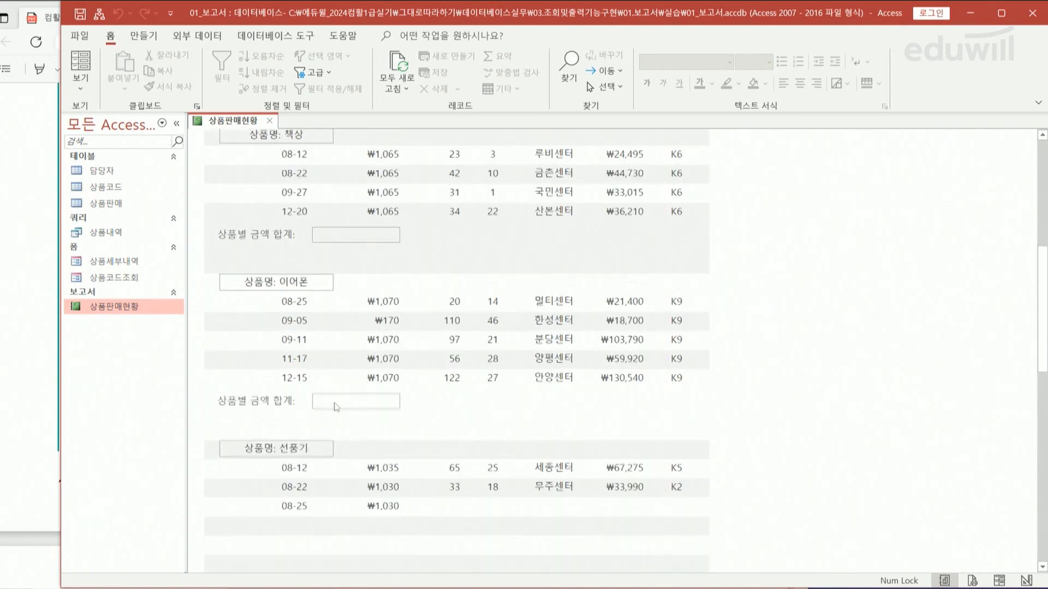
scroll(335, 403, down, 6)
right_click(109, 309)
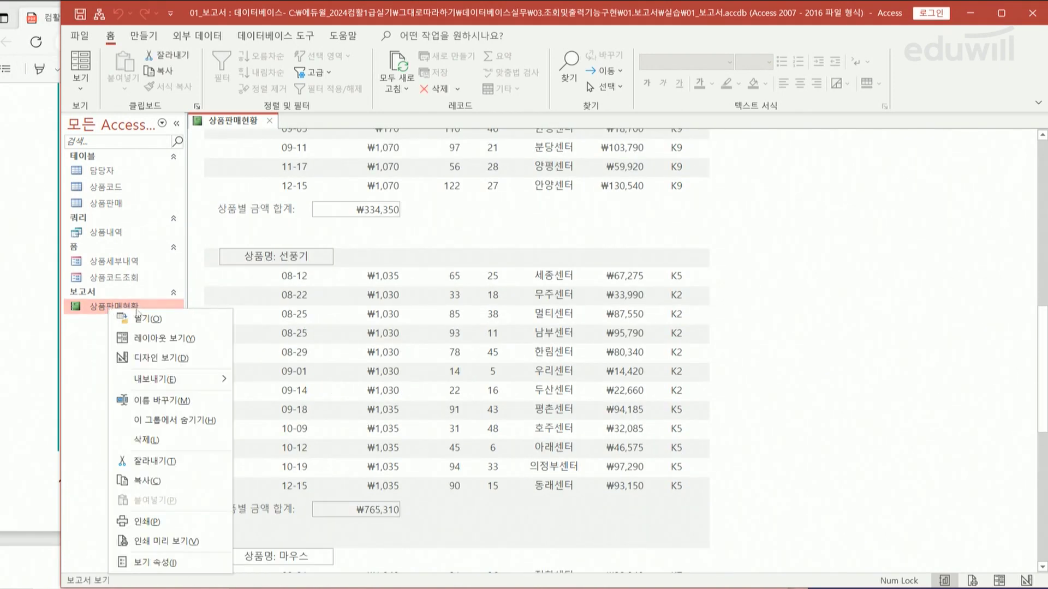
click(161, 357)
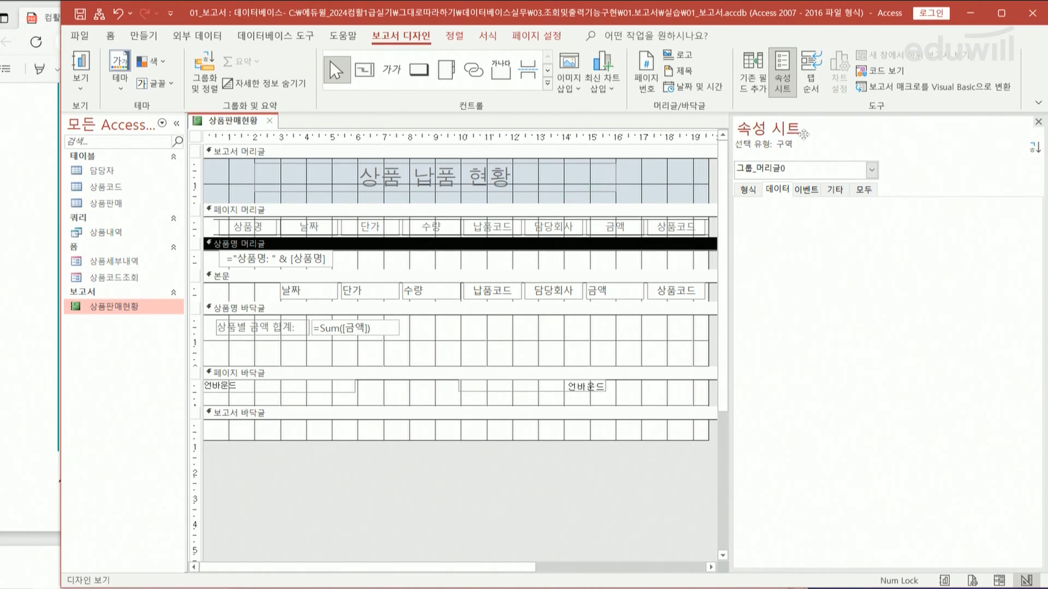
Set the 반복 실행 구역 property of the 상품명 머리글 section to 예
click(748, 189)
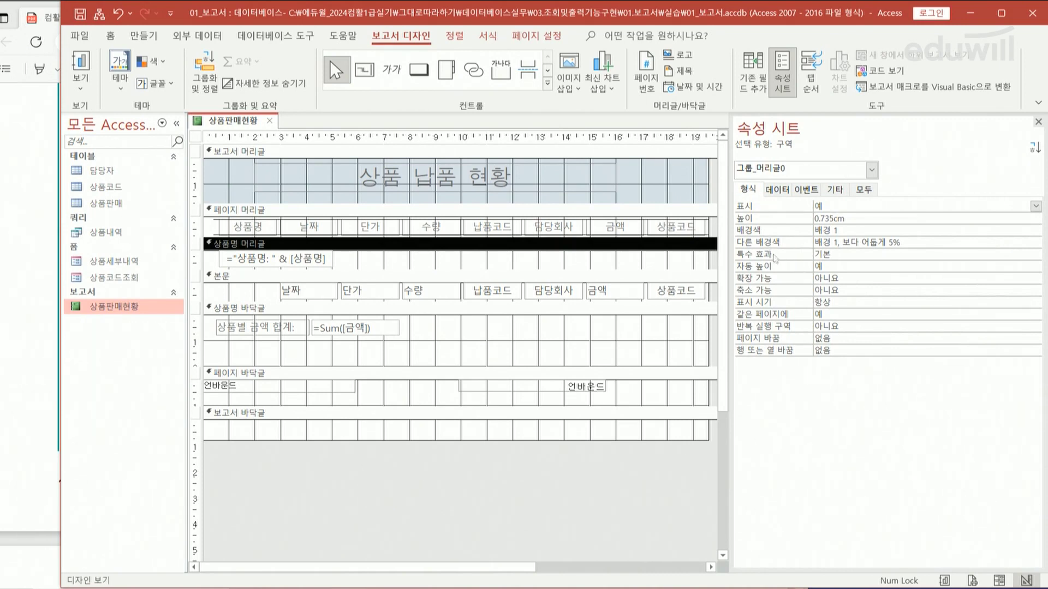
click(875, 327)
click(1036, 326)
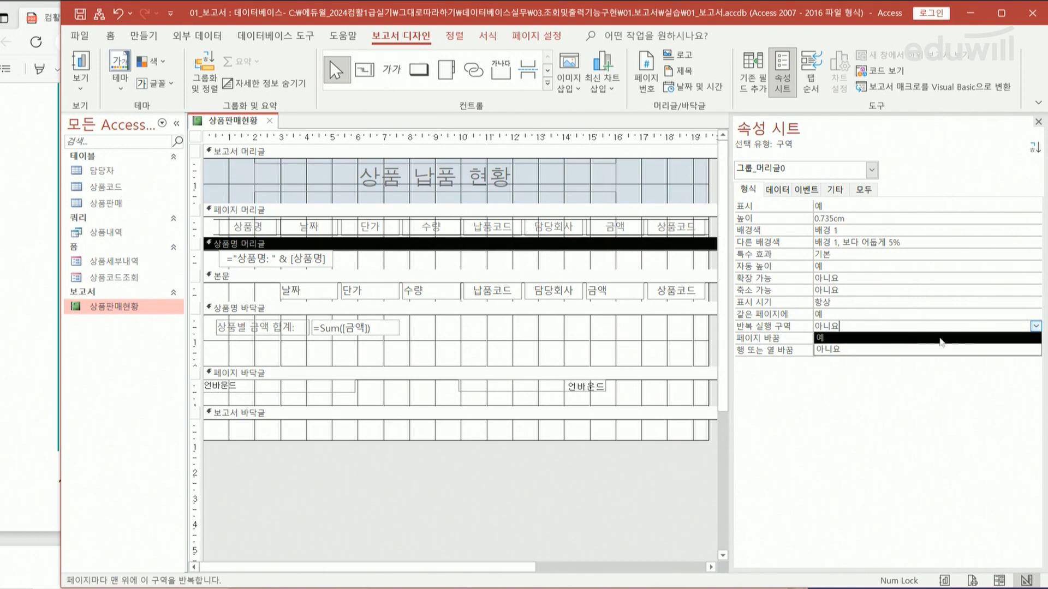
click(902, 335)
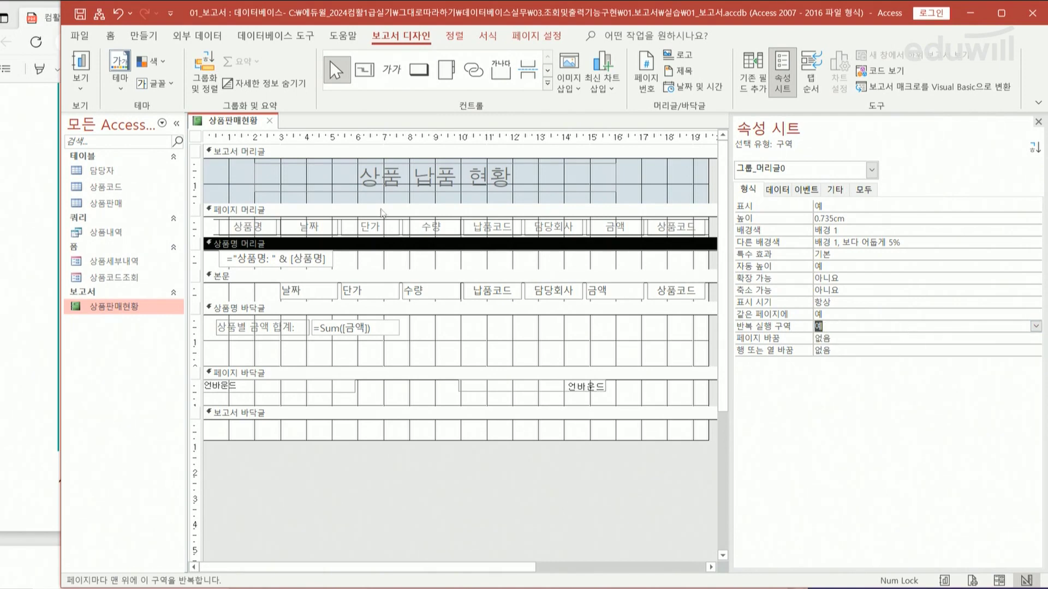
Check the 상품명 group headers of 상품판매현황 in Report View
click(117, 309)
double_click(117, 310)
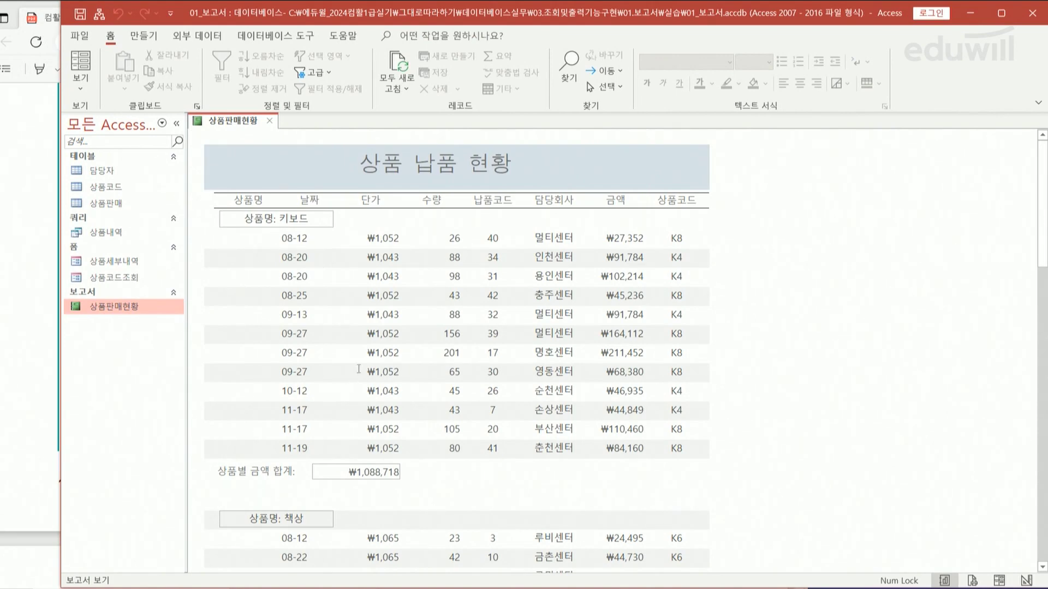
scroll(299, 367, down, 5)
scroll(299, 368, down, 7)
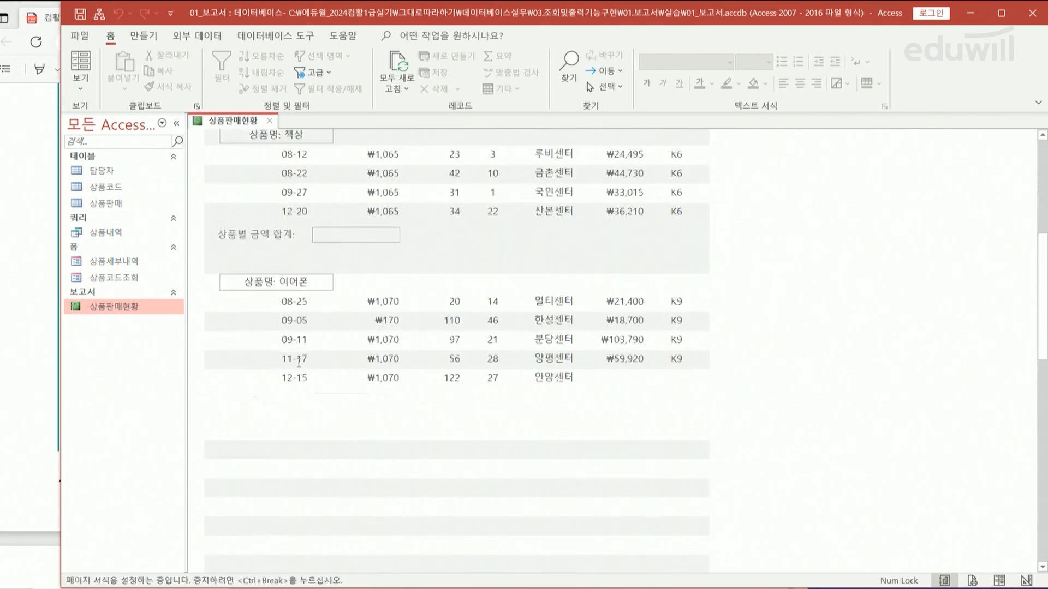
Reread item 6 in the PDF, marking the phrases on groups continuing onto the next page, and return to Access
click(17, 354)
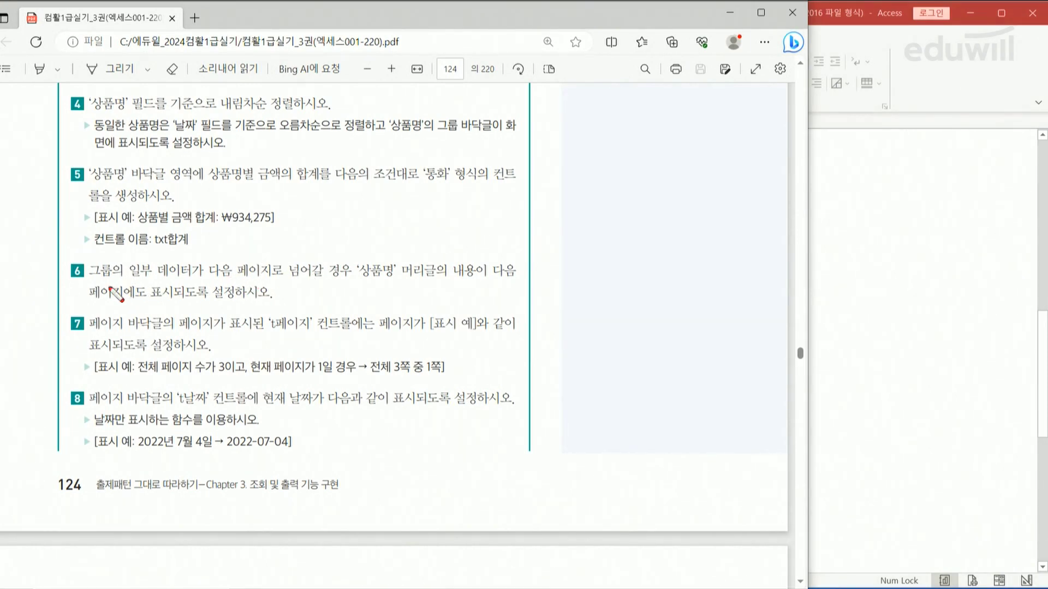
drag(93, 282, 345, 281)
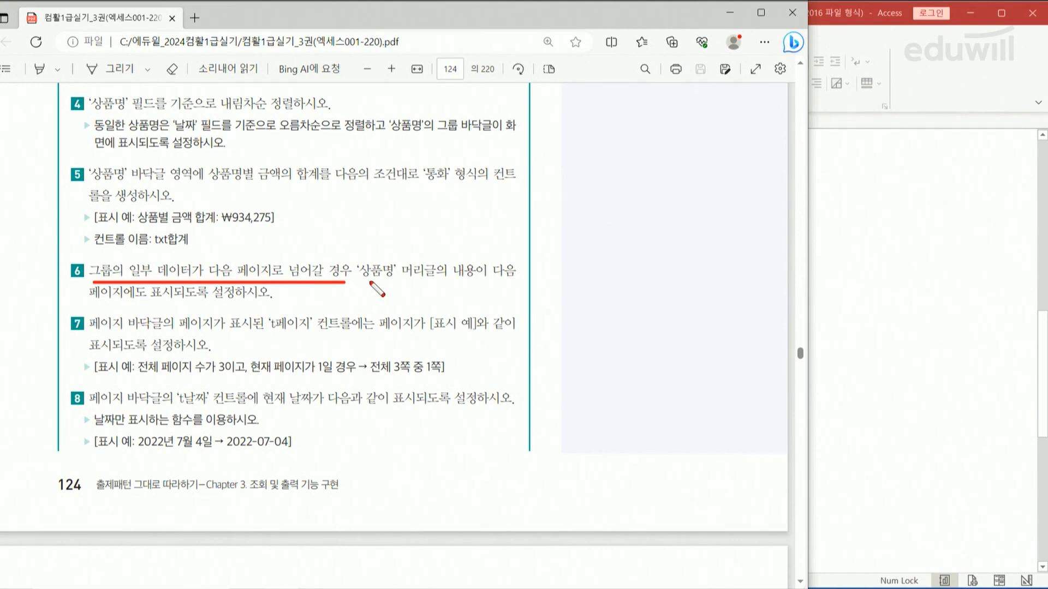
drag(363, 282, 515, 277)
drag(139, 304, 216, 303)
key(Escape)
click(909, 174)
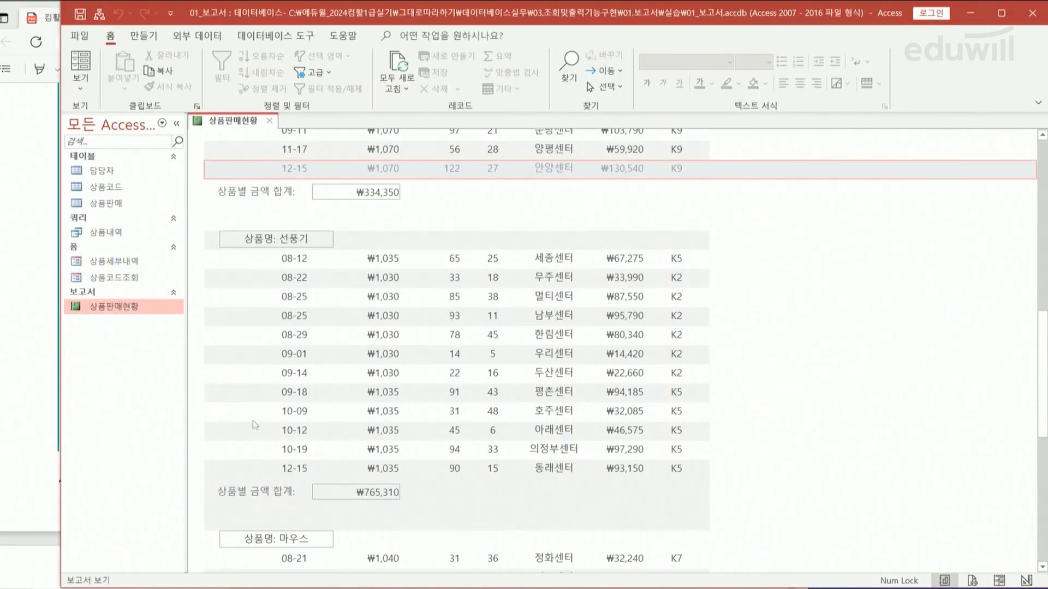
Examine the group headers on the first page of 상품판매현황 in Print Preview, and close the preview
click(80, 36)
click(83, 258)
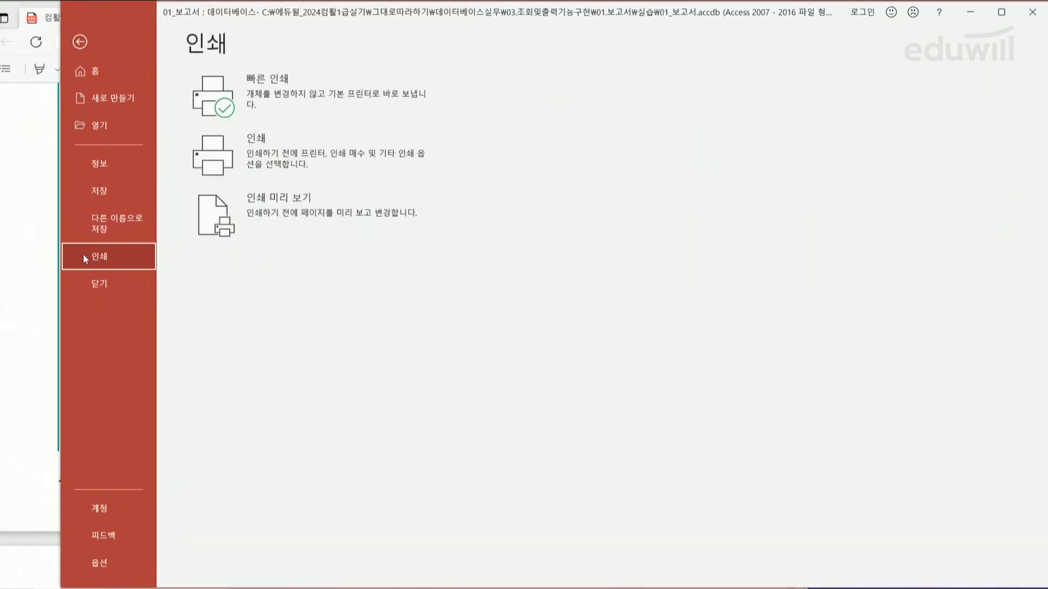
click(272, 225)
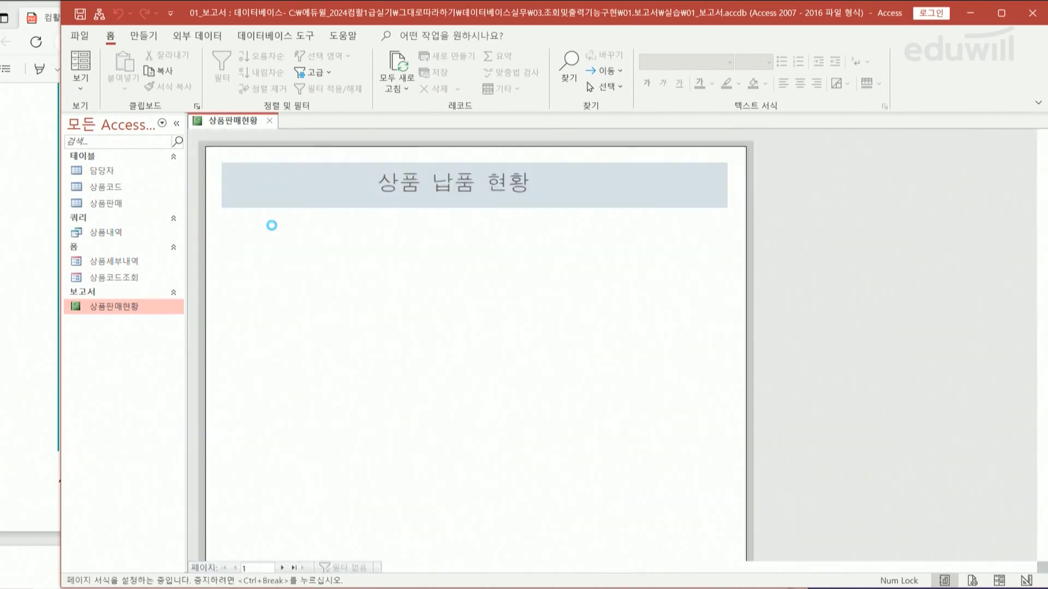
scroll(603, 368, down, 3)
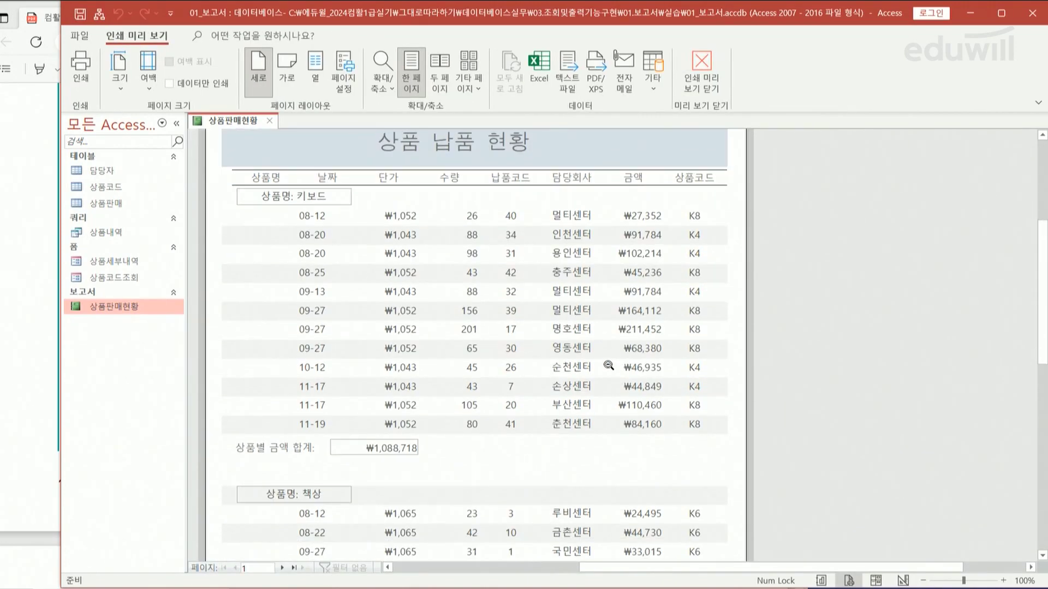
scroll(604, 362, down, 5)
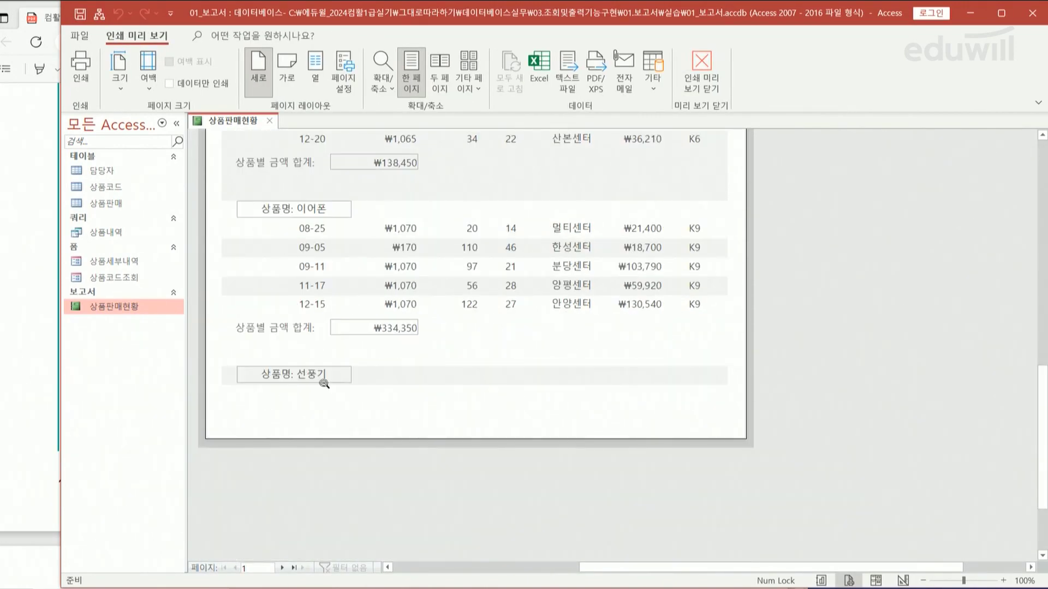
scroll(405, 379, down, 2)
scroll(405, 378, up, 3)
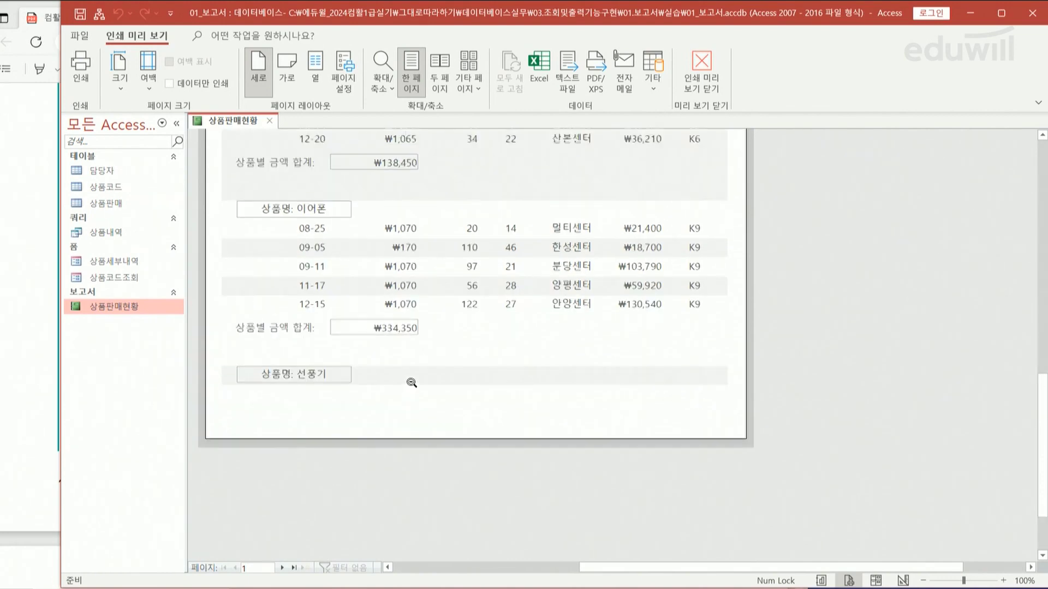
scroll(411, 382, up, 10)
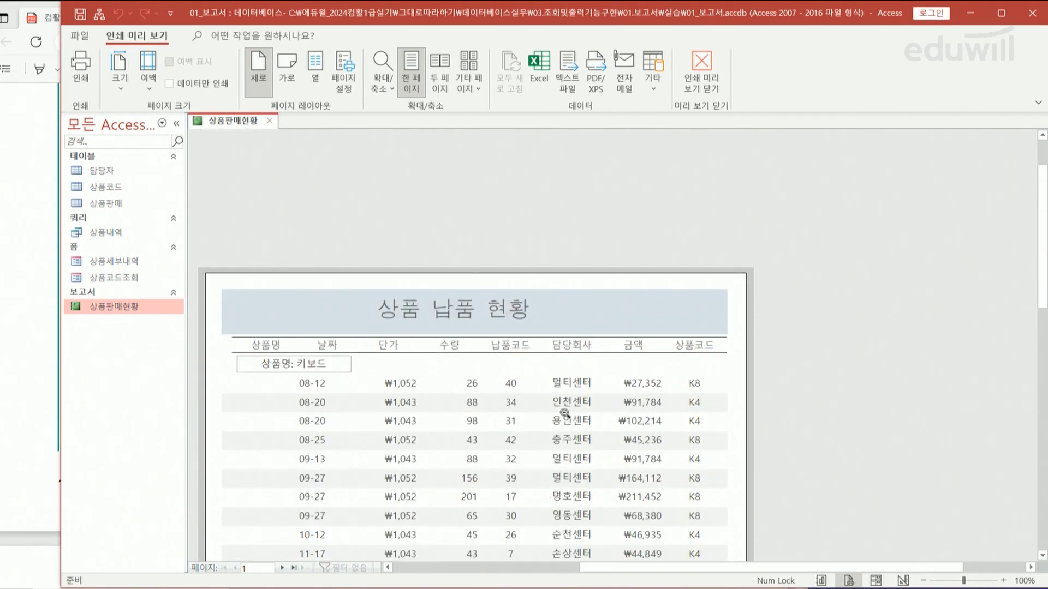
scroll(548, 444, down, 4)
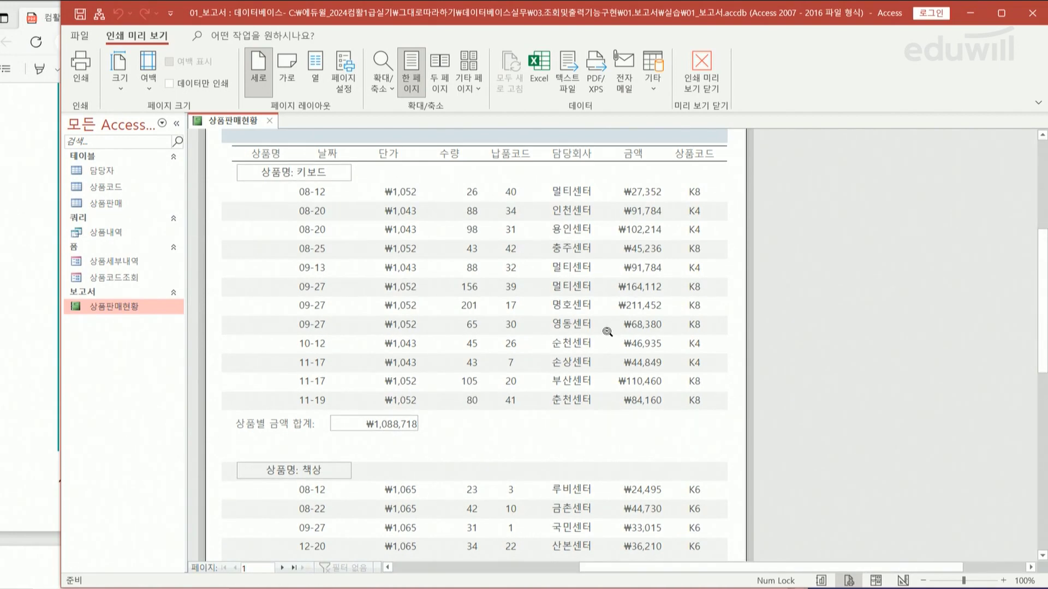
click(706, 70)
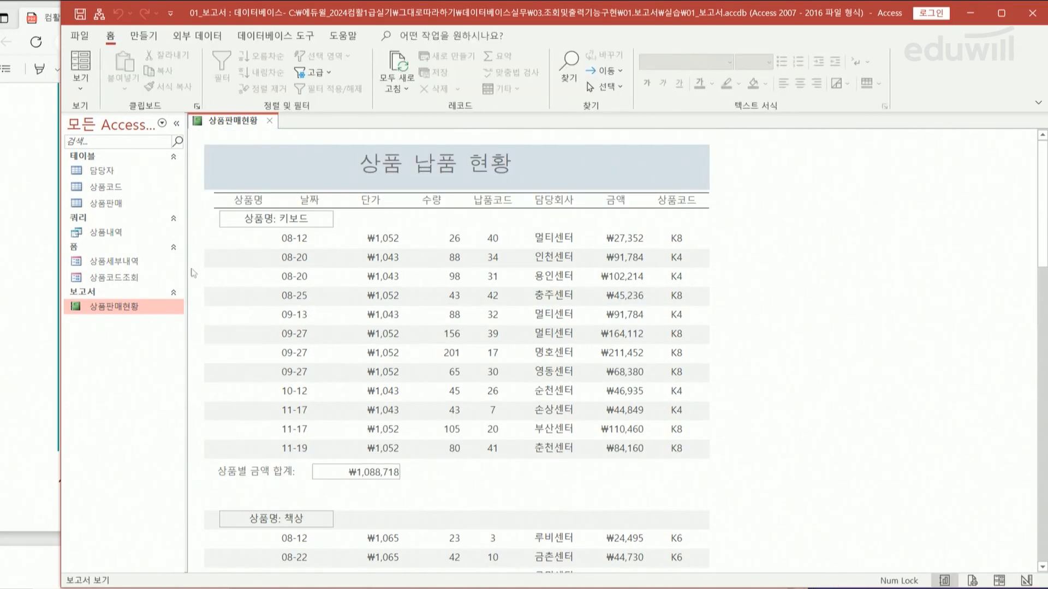
Read item 7 of the PDF about the t페이지 page number format, and reopen 상품판매현황 in Design View
click(29, 334)
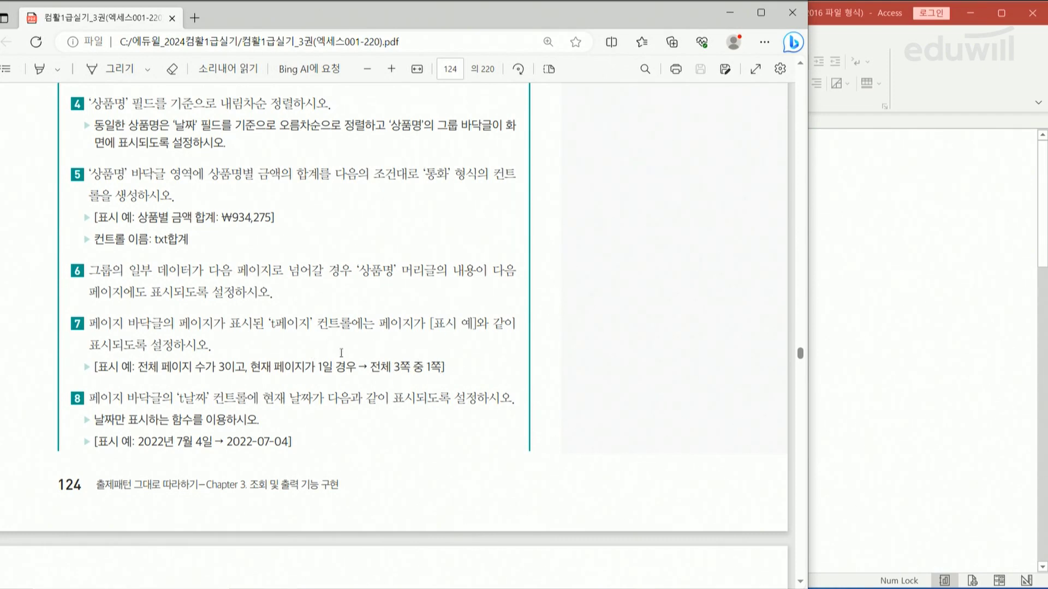
drag(79, 312, 89, 375)
click(823, 141)
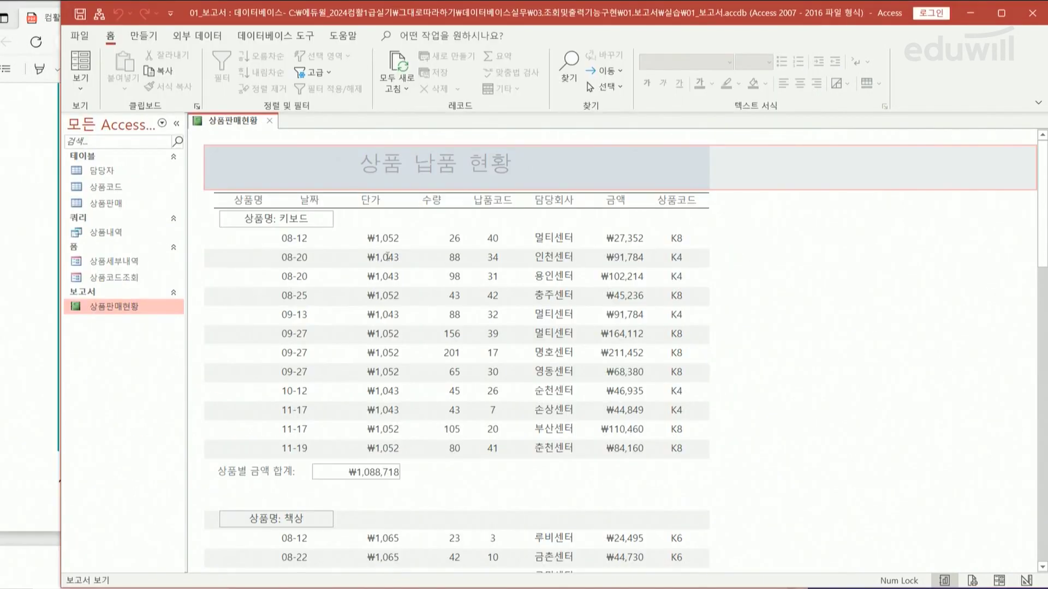
right_click(134, 316)
click(164, 362)
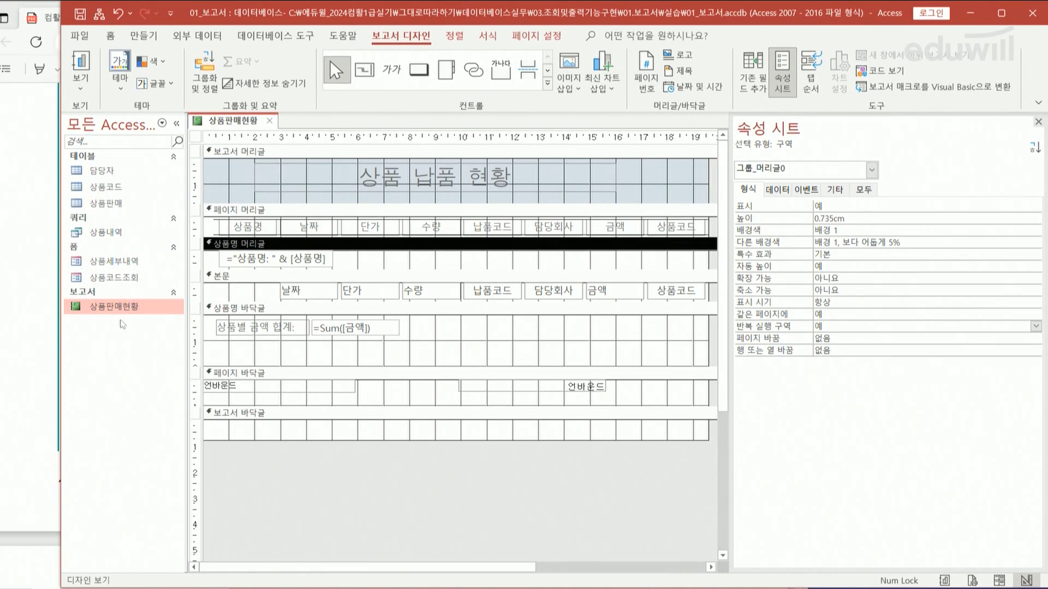
Open the control source of t페이지 in the page footer in the Zoom box and enter the draft =전체 3쪽 중 1쪽
click(498, 389)
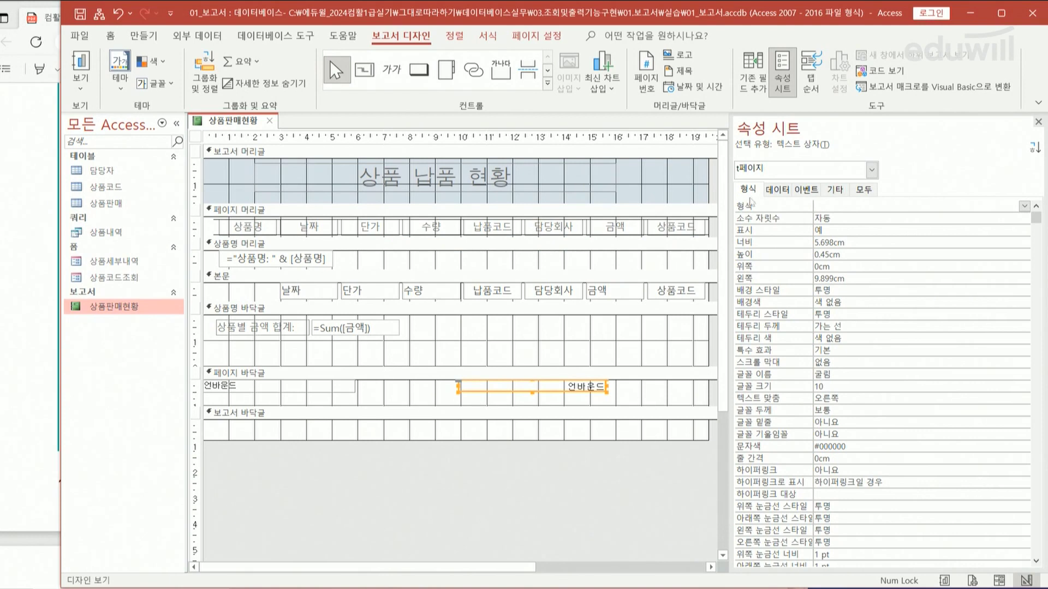
click(781, 192)
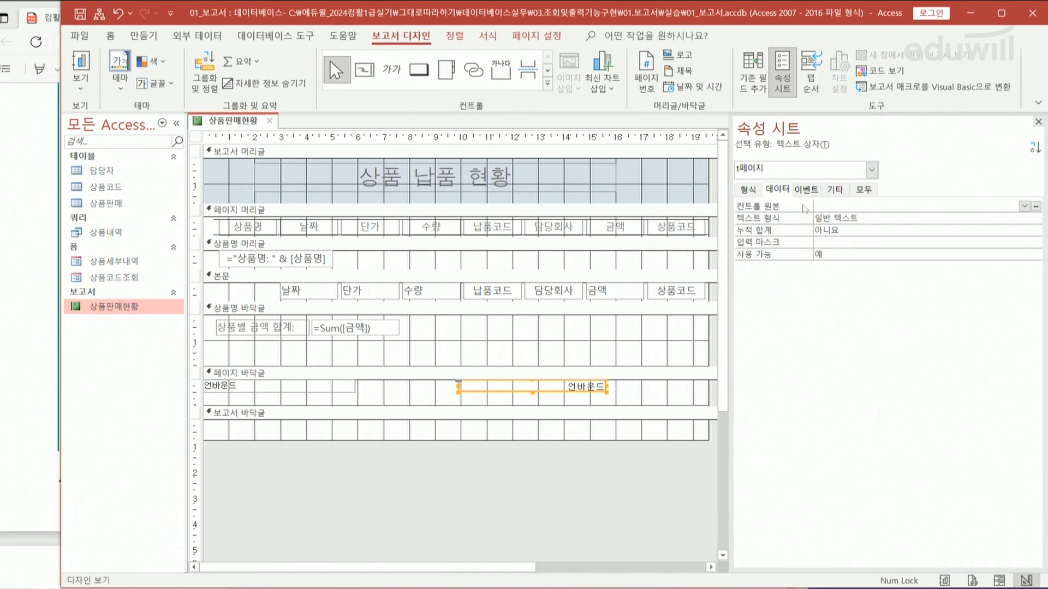
click(890, 206)
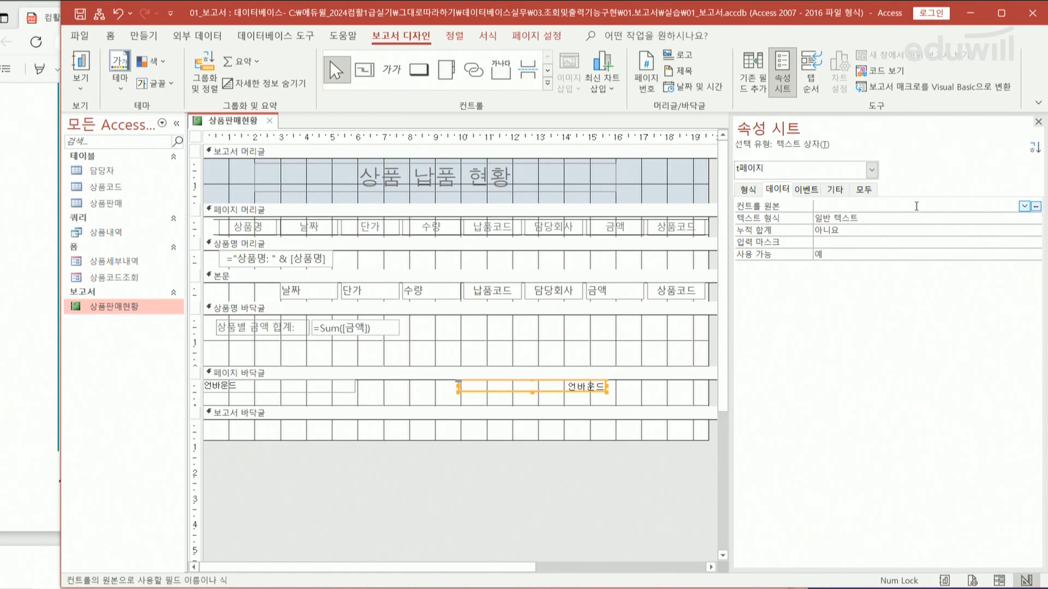
key(shift+F2)
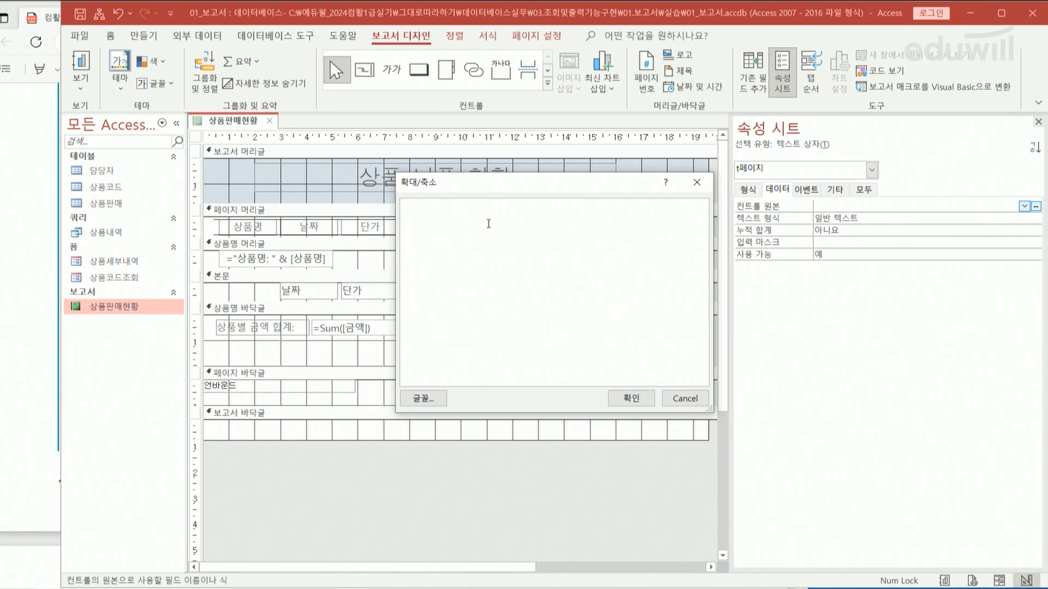
text(=)
text(전)
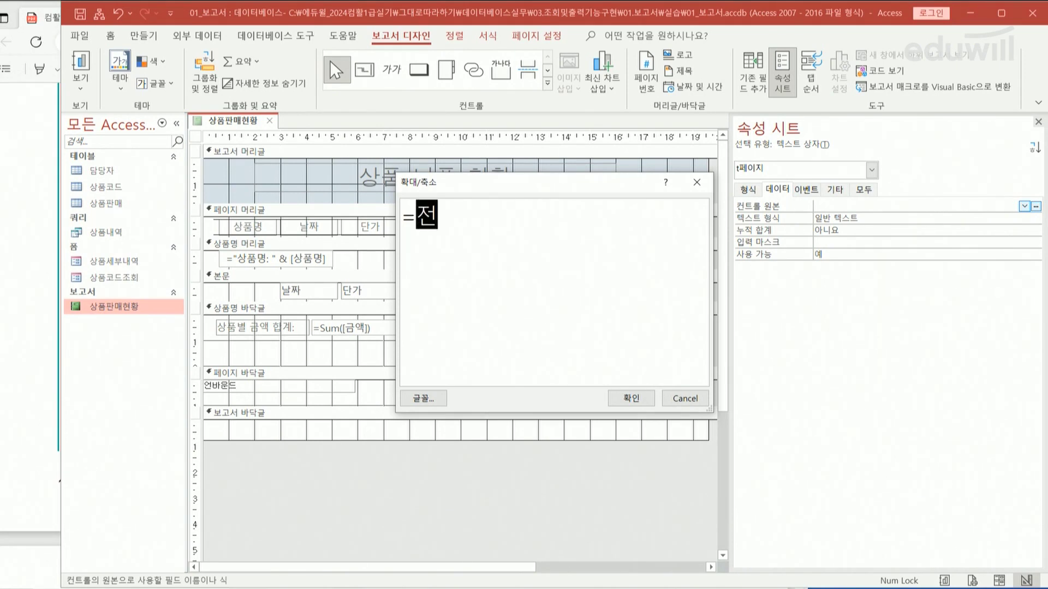
text(체 2)
key(BackSpace)
text(3ㅉ쪽)
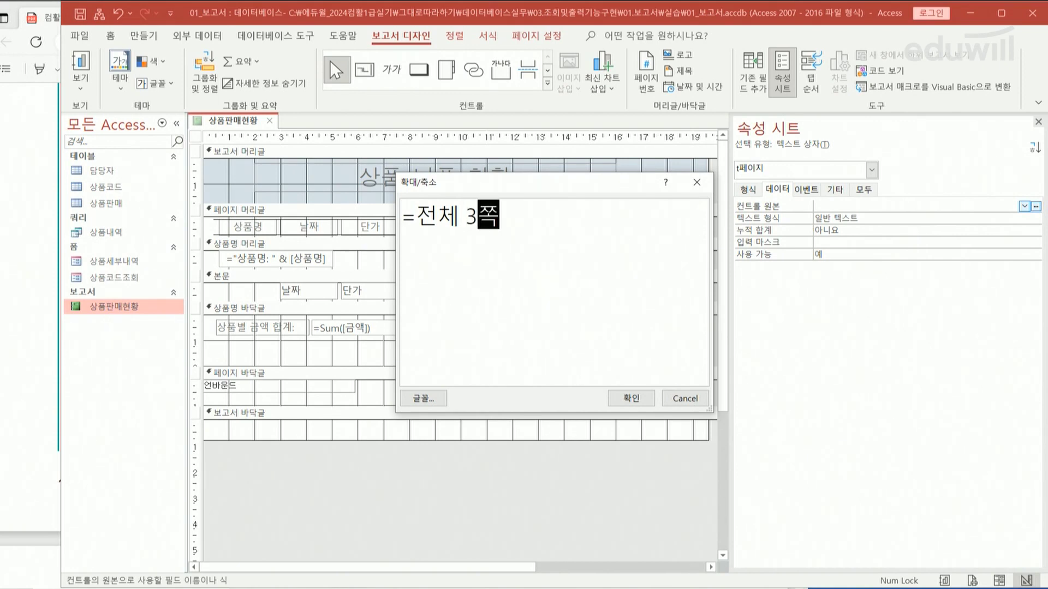
text( 중 1쪽)
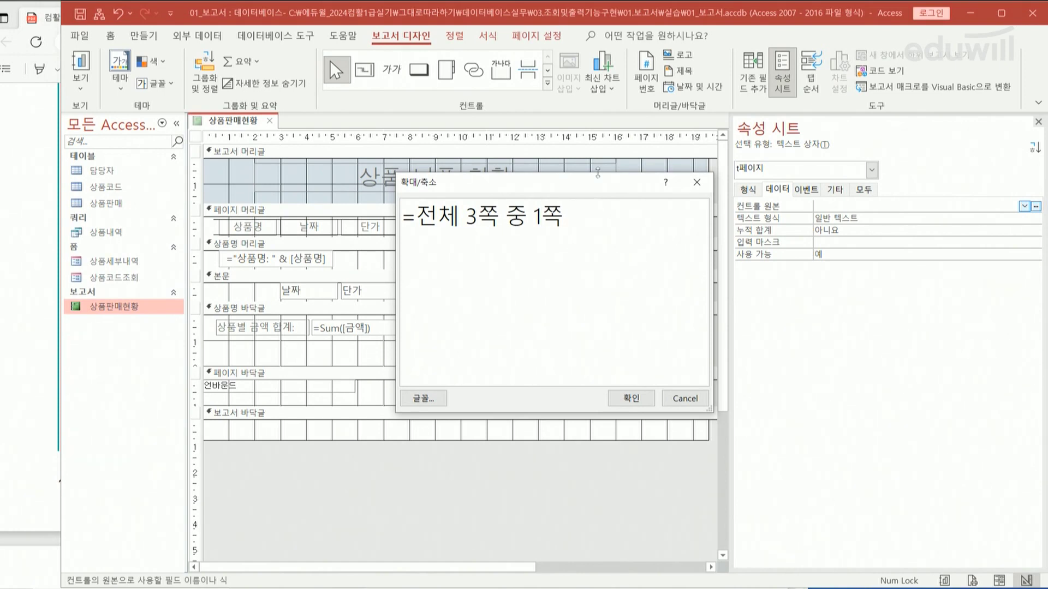
Replace the 3 in the draft expression with [pages] and the 1 with [page]
drag(466, 214, 478, 215)
mouse_move(534, 217)
mouse_down()
mouse_move(562, 217)
mouse_move(542, 217)
mouse_up()
click(535, 217)
click(478, 217)
drag(478, 217, 465, 217)
text([)
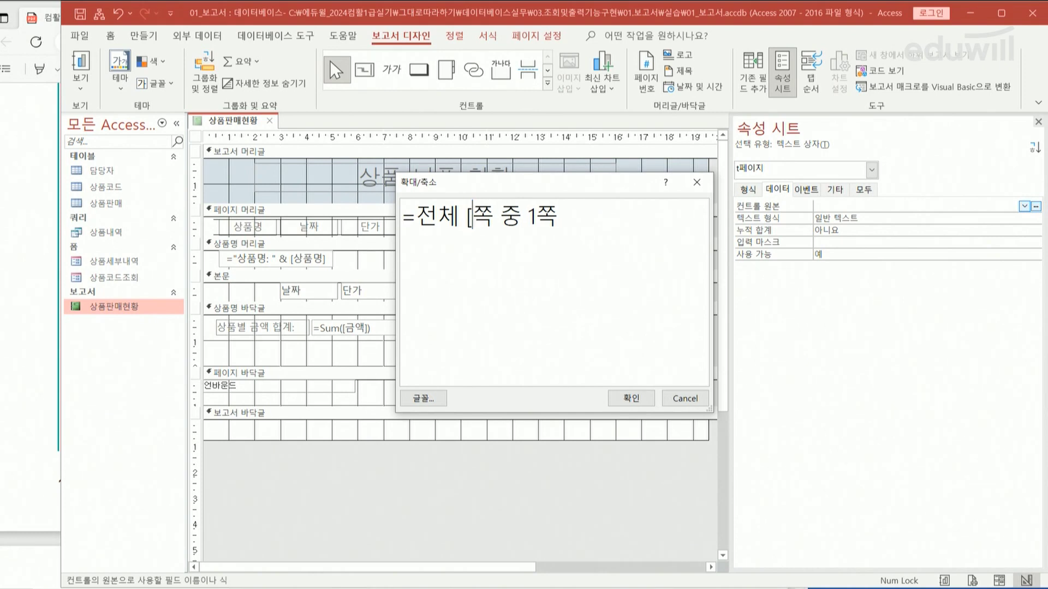
text(ㅔ)
key(BackSpace)
text(pages)
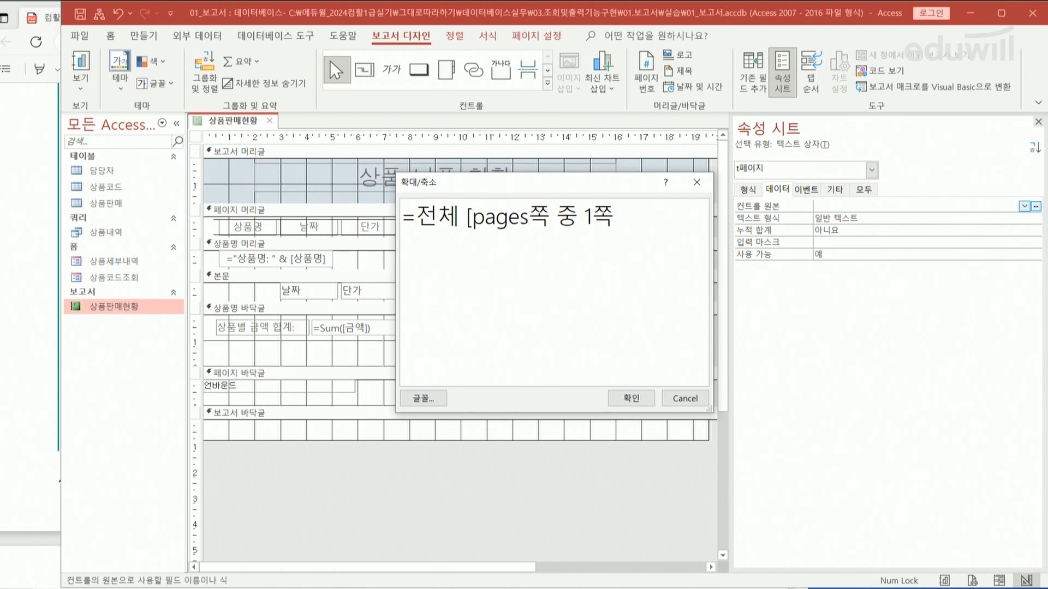
text(])
click(592, 215)
text([page])
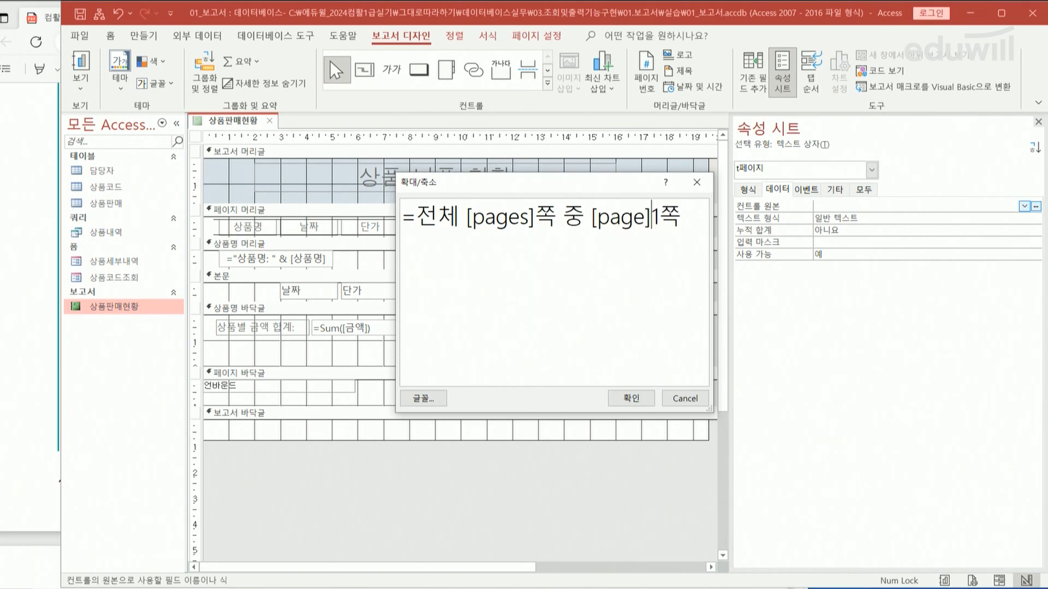
key(Delete)
Enclose the literal texts "전체 ", "쪽 중 " and "쪽" of the expression in quotation marks
click(467, 219)
key(Left)
key(Left)
key(Left)
text(")
key(Right)
key(Right)
key(Right)
text(")
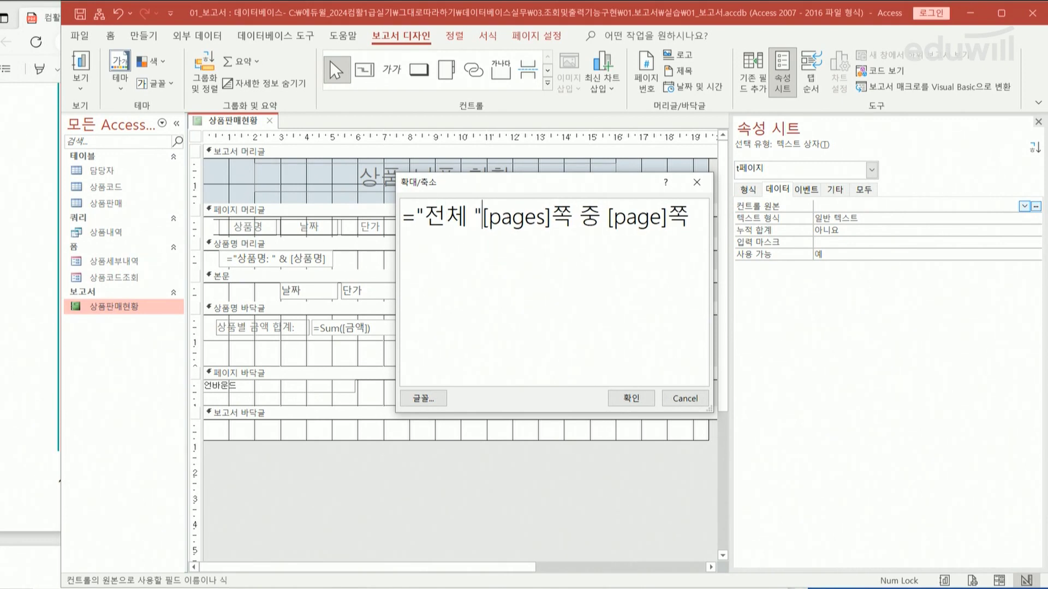
key(Right)
key(Right)
key(Right)
key(Right)
key(Right)
key(Right)
key(Right)
text(")
key(Right)
key(Right)
key(Right)
key(Right)
key(Right)
key(Left)
key(Left)
key(Right)
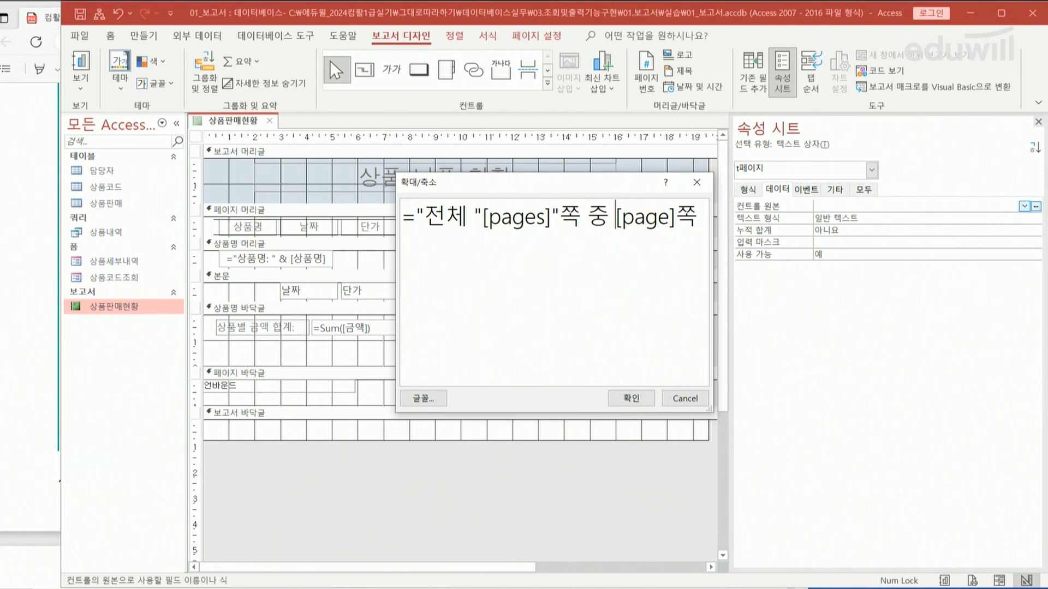
text(")
key(Right)
key(Right)
key(Right)
key(Right)
key(Right)
key(Right)
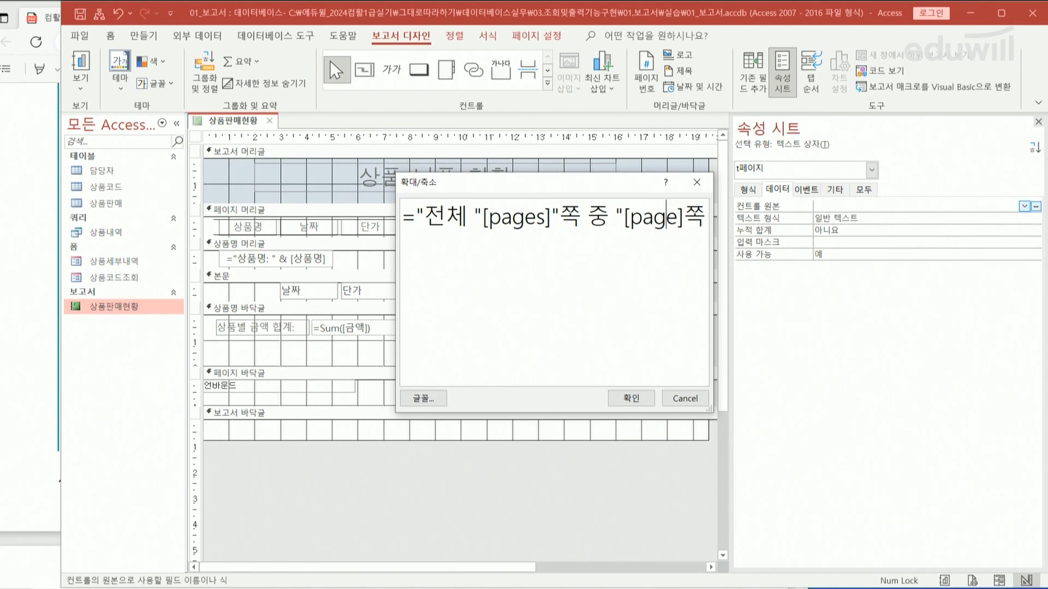
text("쪽)
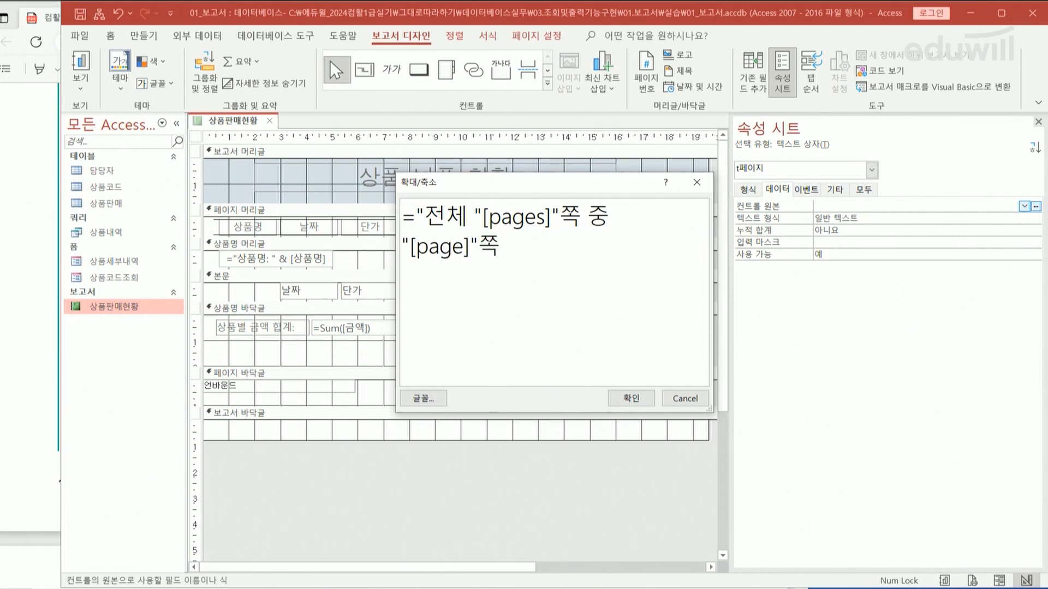
text(")
Join the parts with & to form ="전체 " & [pages] & "쪽 중 " & [page] & "쪽", and apply it to t페이지
key(Up)
key(Left)
key(Left)
key(Left)
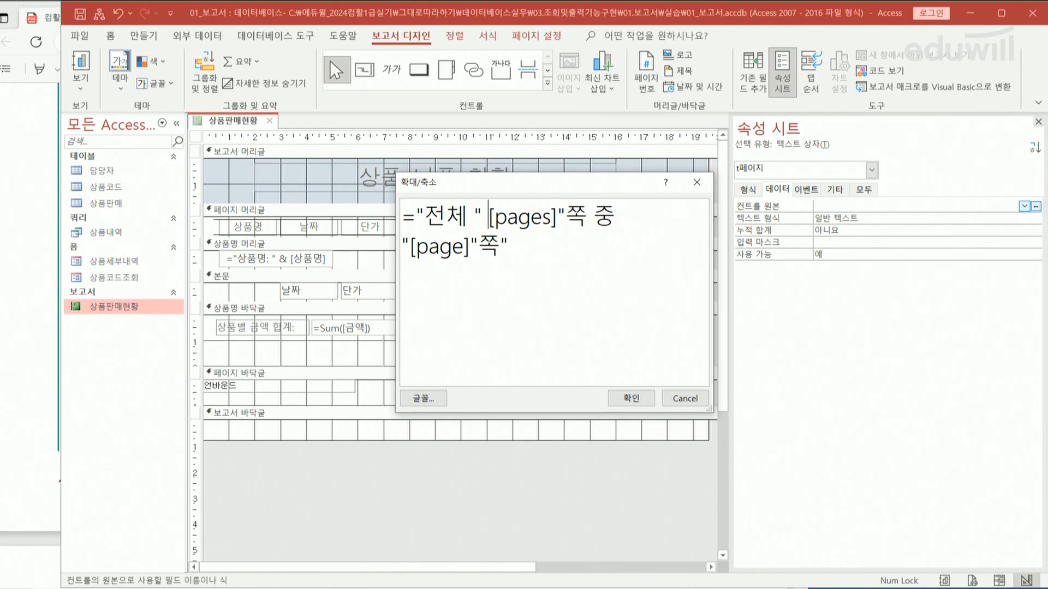
text(&)
key(Right)
key(Right)
key(Right)
key(Right)
key(Right)
key(Right)
key(Right)
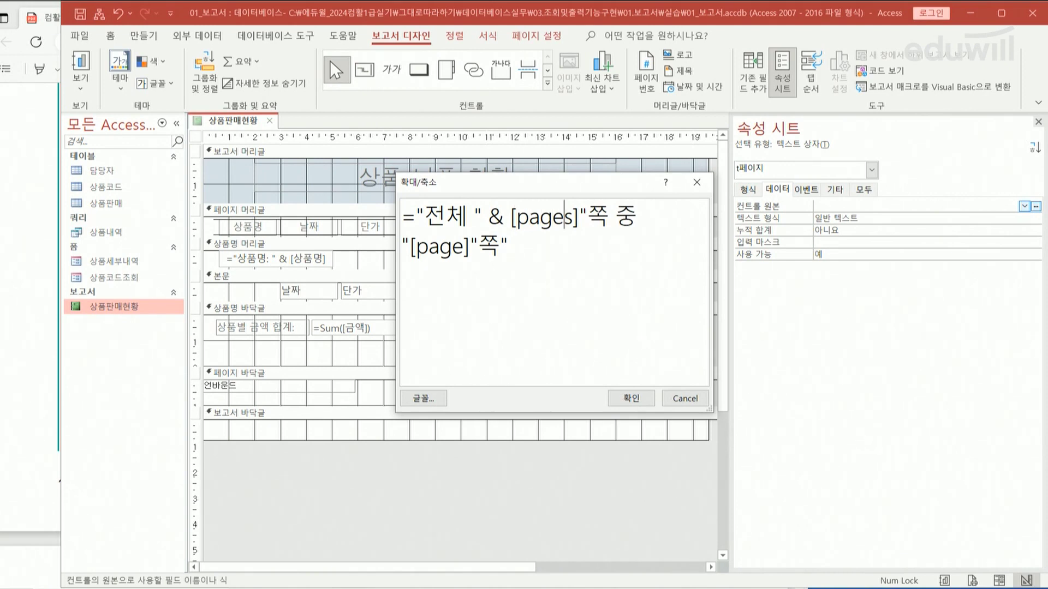
text(&)
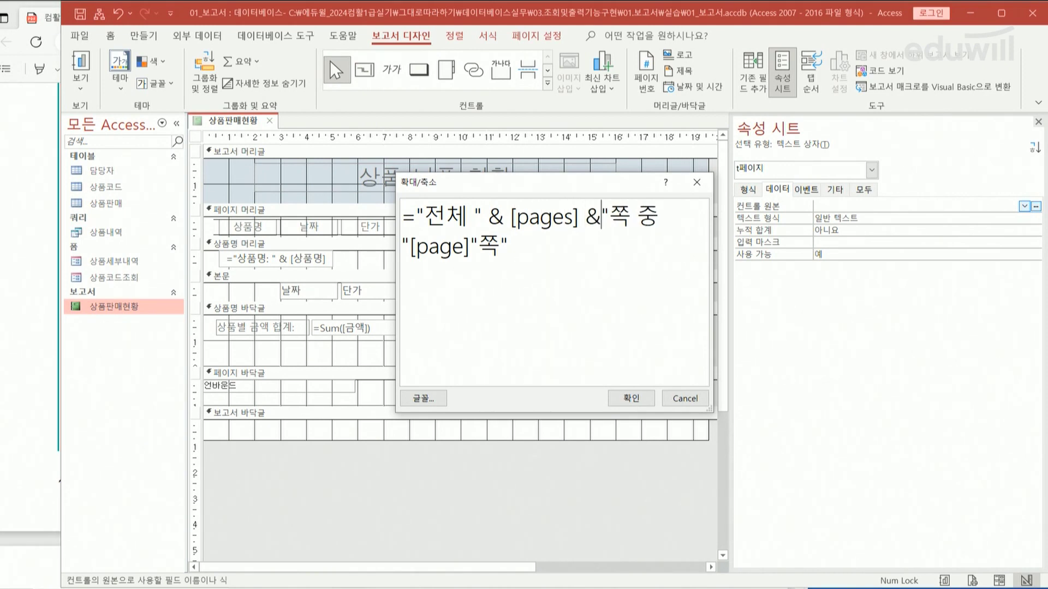
key(End)
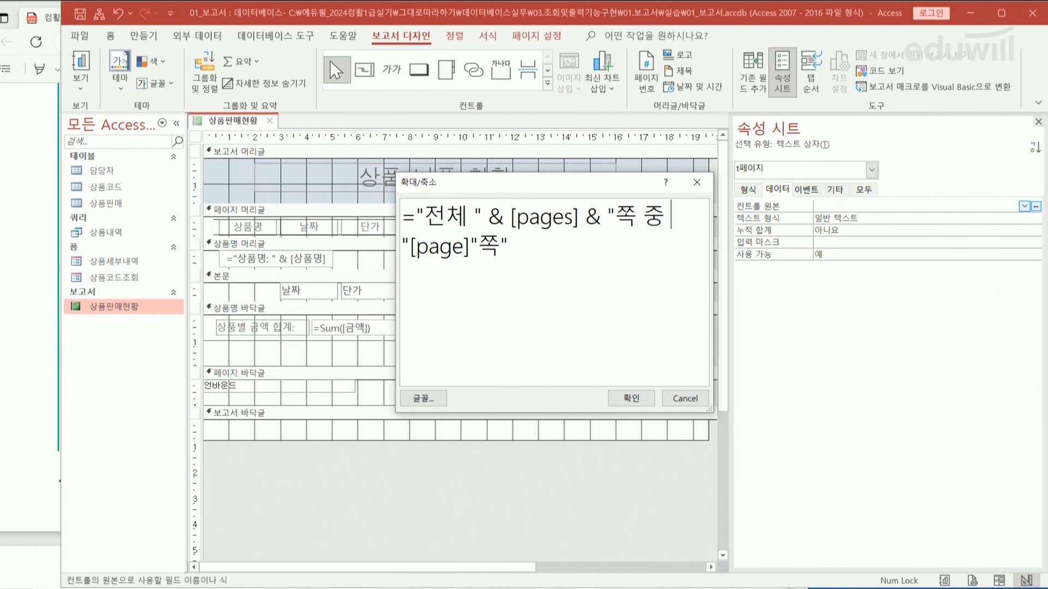
key(Right)
text(&)
key(Right)
key(Right)
key(Right)
key(Right)
text(&)
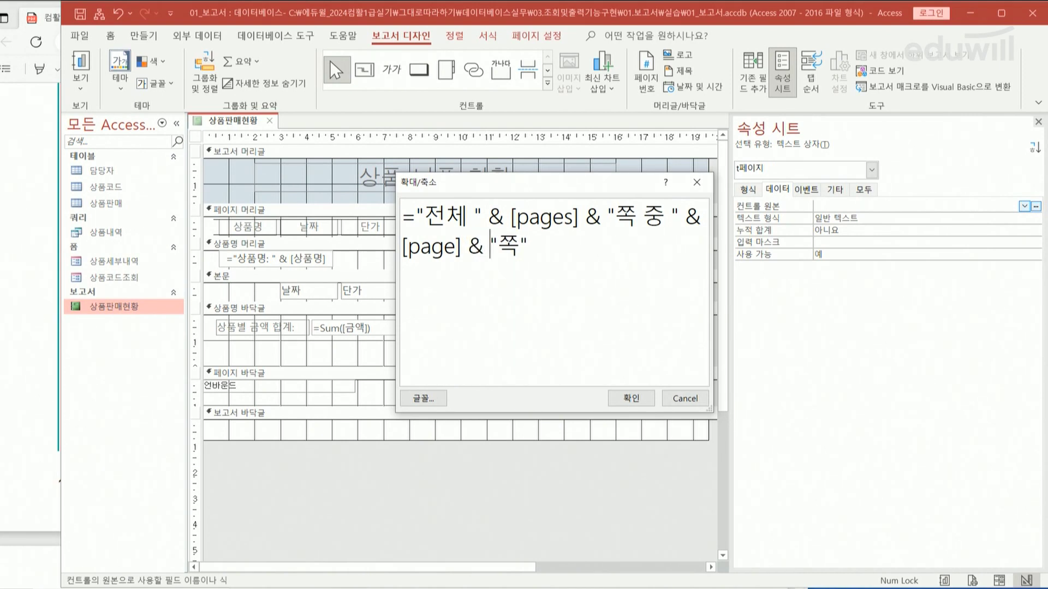
click(592, 253)
click(630, 399)
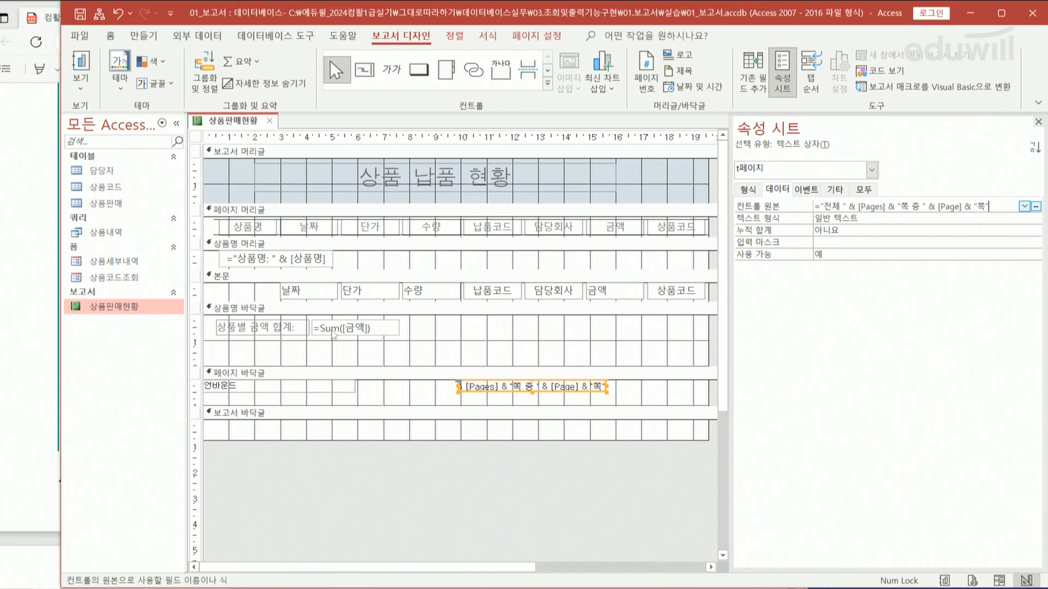
Check the page number in the footer of 상품판매현황 in Report View, and return to Design View
double_click(133, 309)
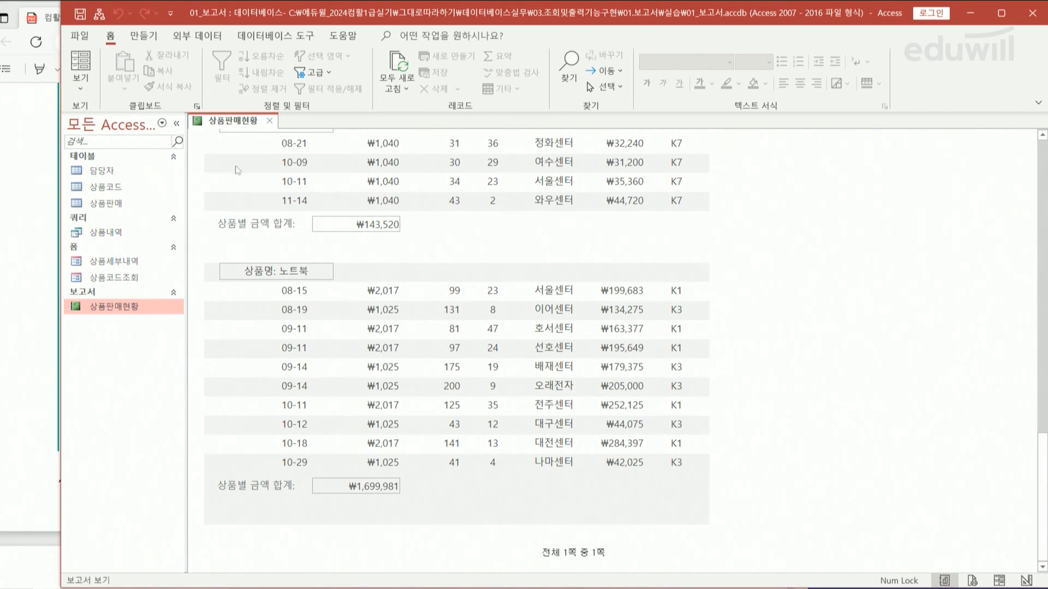
right_click(139, 314)
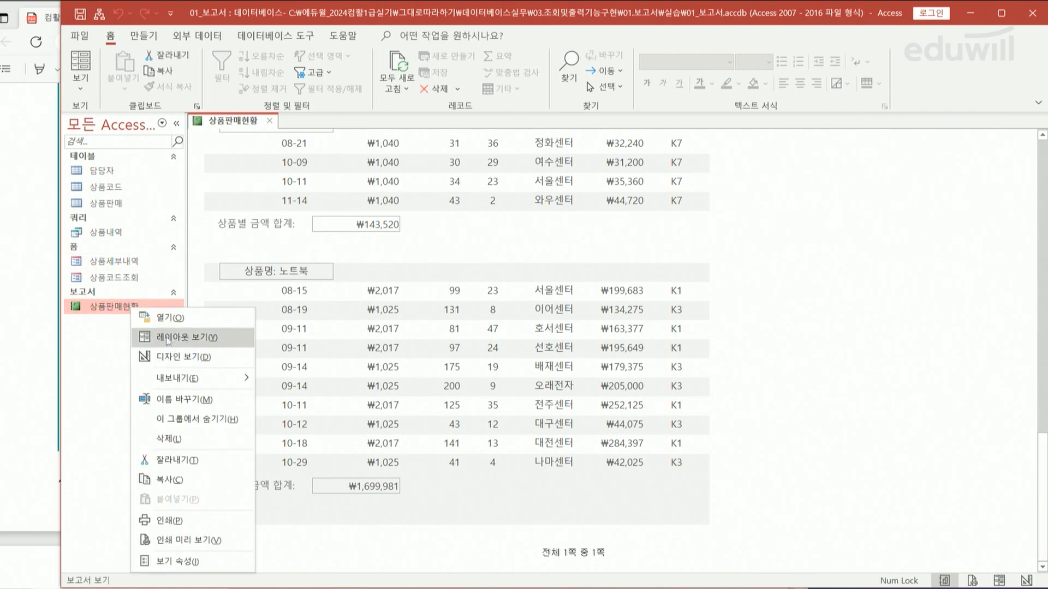
click(164, 359)
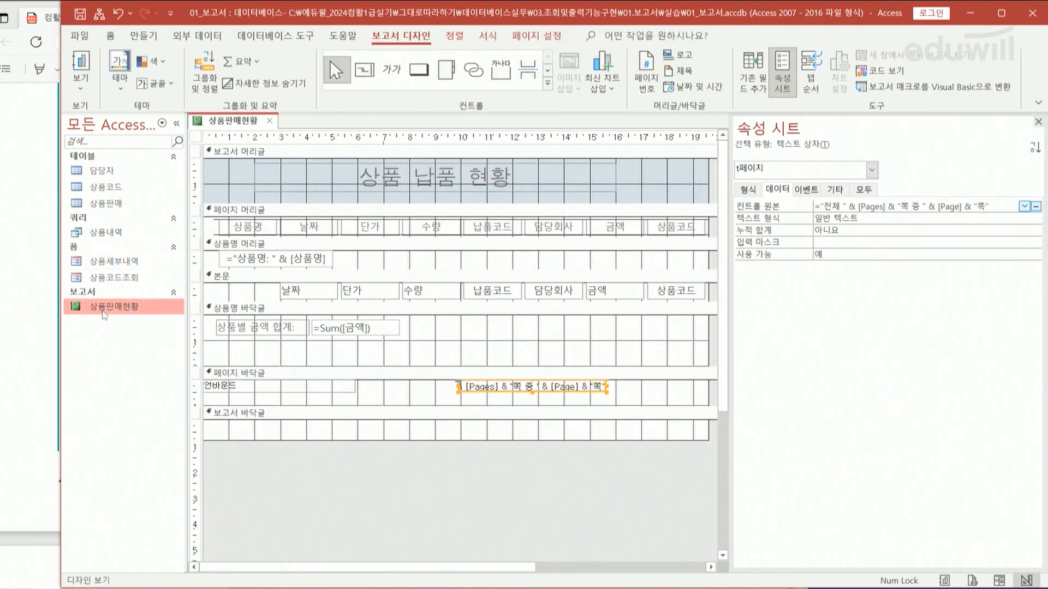
Read item 8 in the PDF, return to Access and set the control source of t날짜 in the page footer to =Date()
click(20, 258)
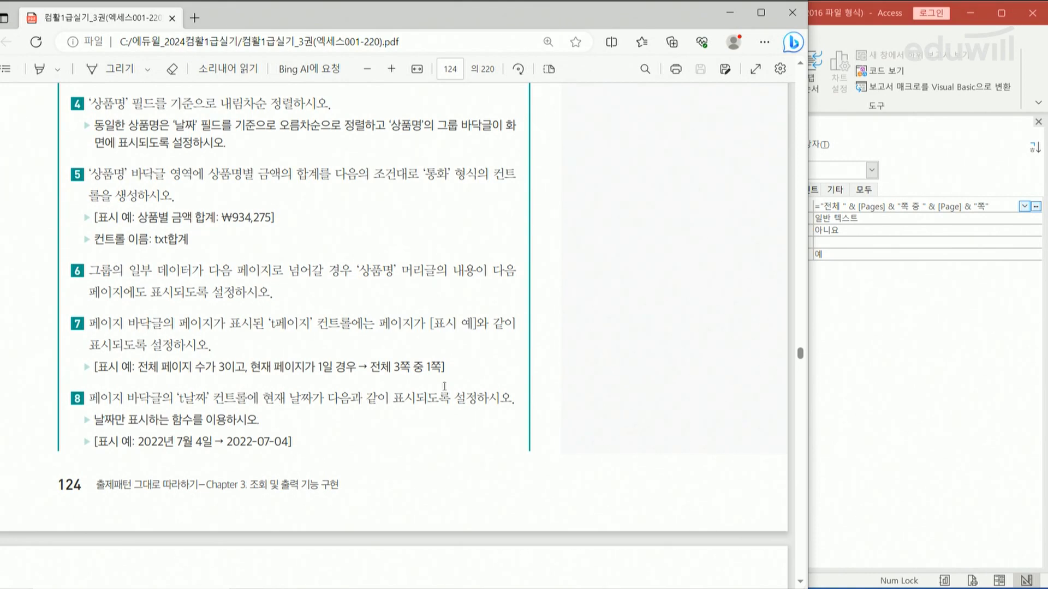
click(839, 307)
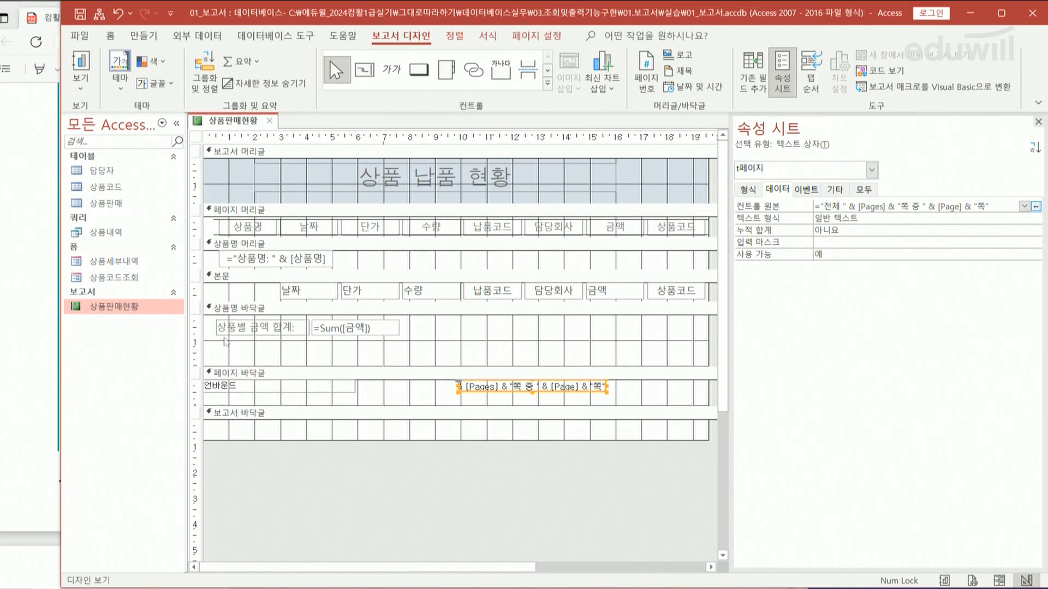
click(278, 390)
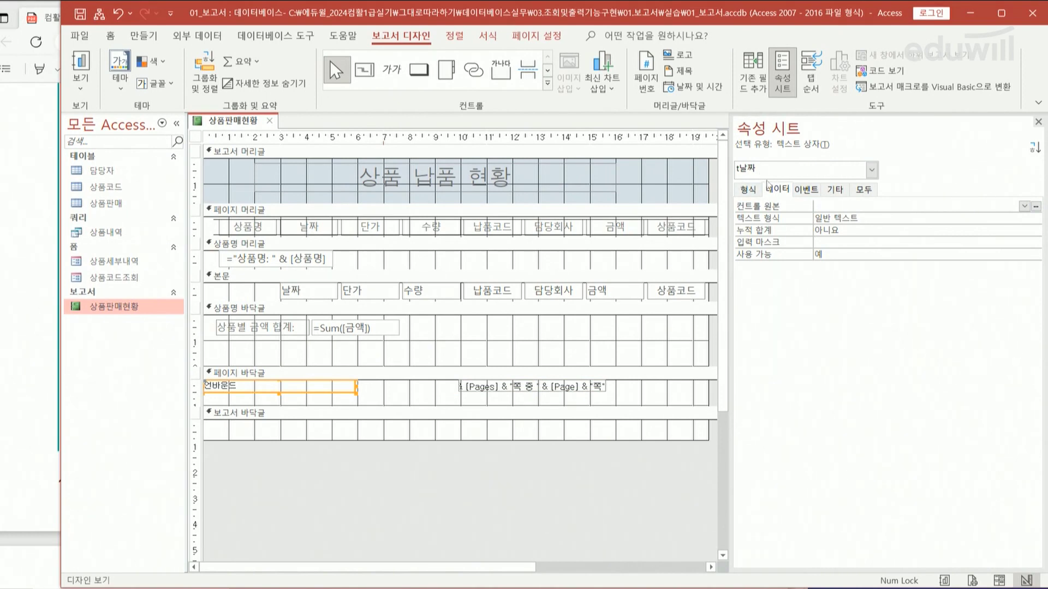
click(825, 204)
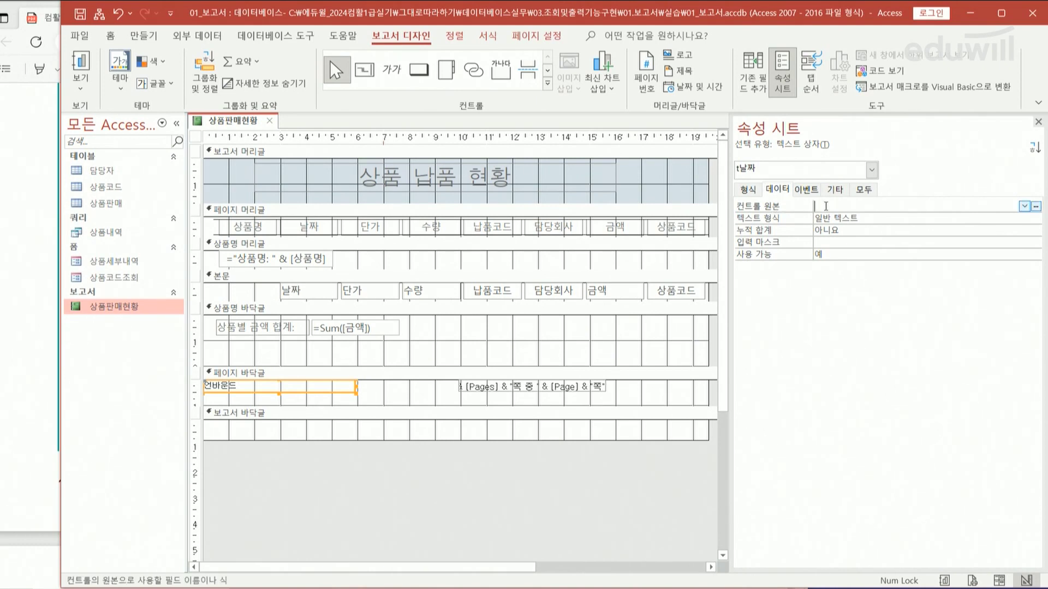
text(=date)
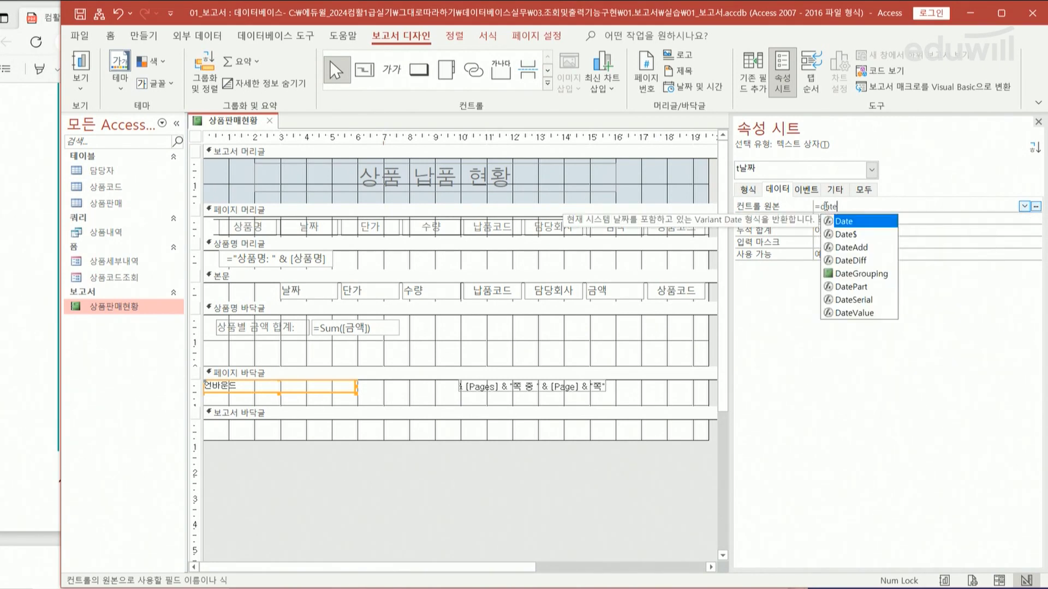
text(())
key(Return)
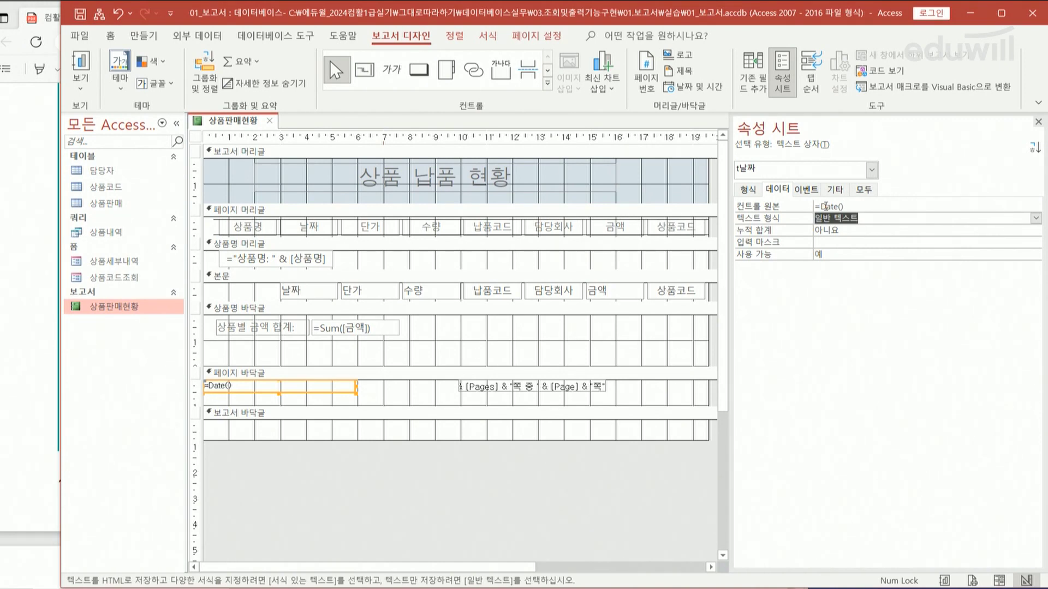
Set the format of t날짜 to 간단한 날짜
click(751, 190)
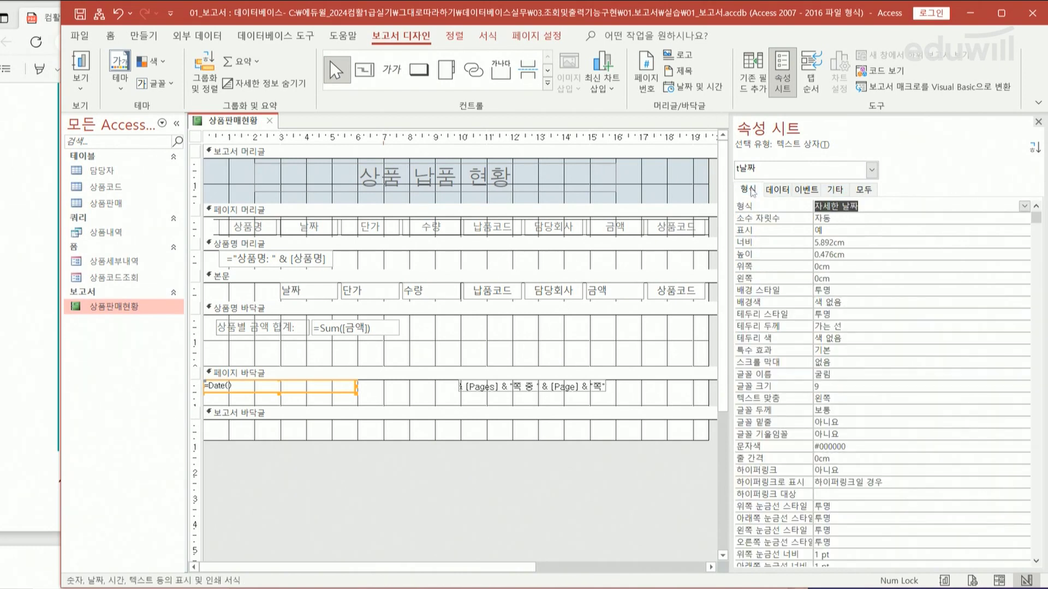
click(1023, 206)
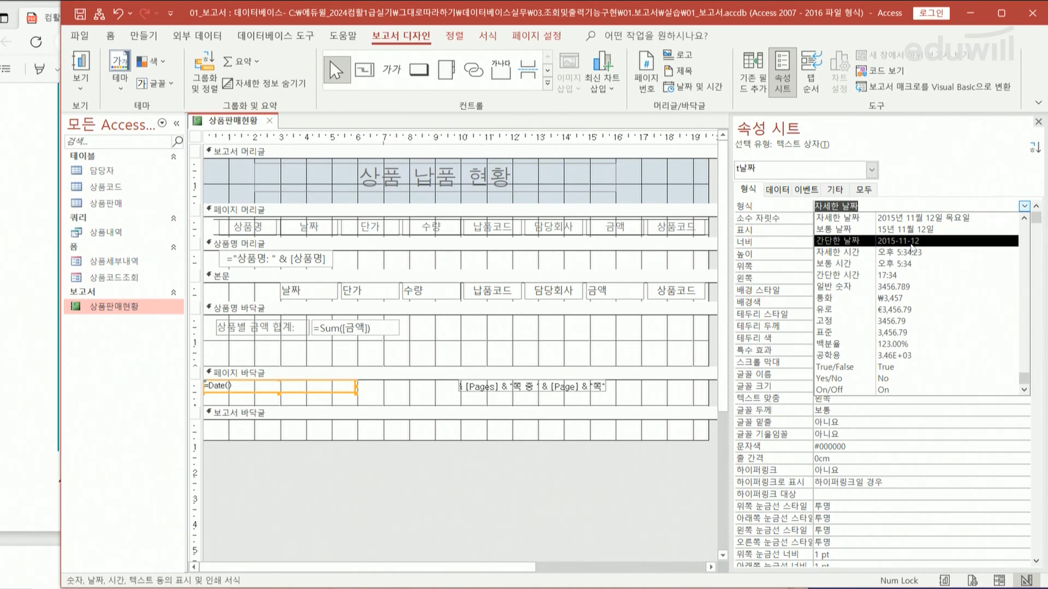
click(839, 242)
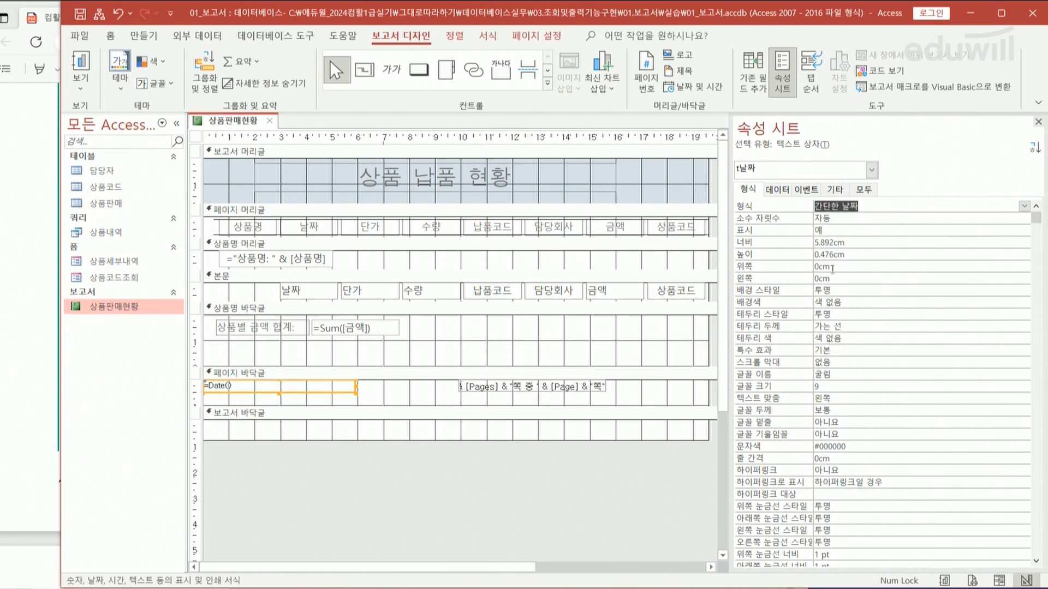
Check the date in the page footer of 상품판매현황 in Report View, and return to Design View
click(136, 311)
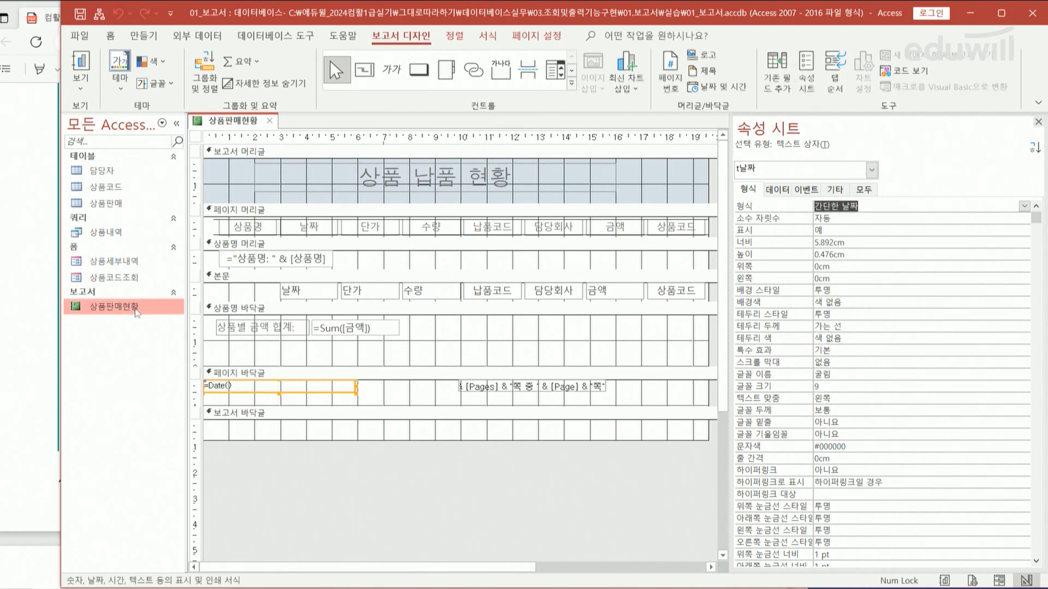
double_click(136, 310)
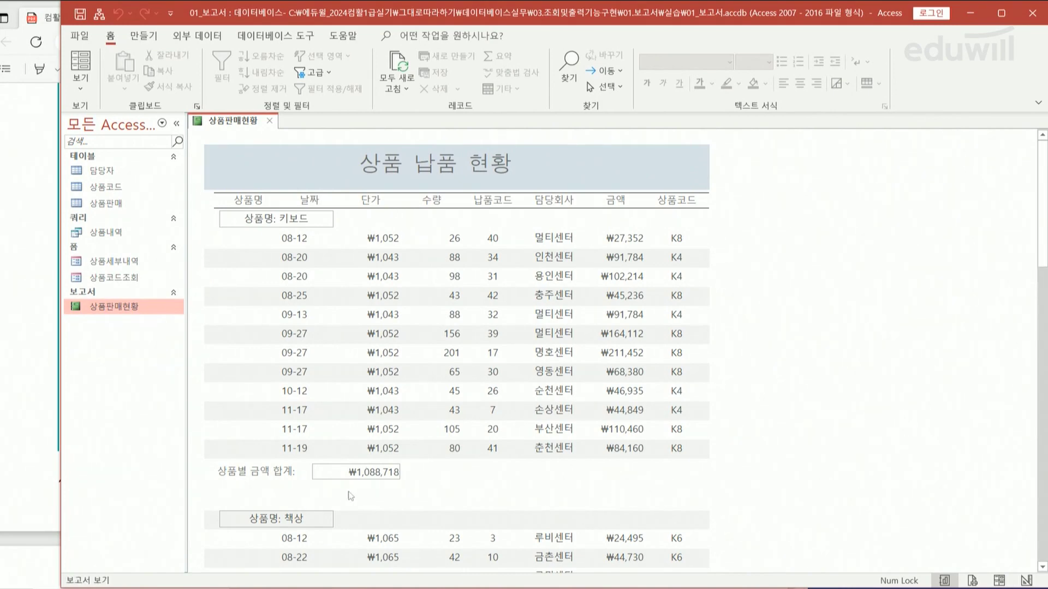
scroll(351, 496, down, 15)
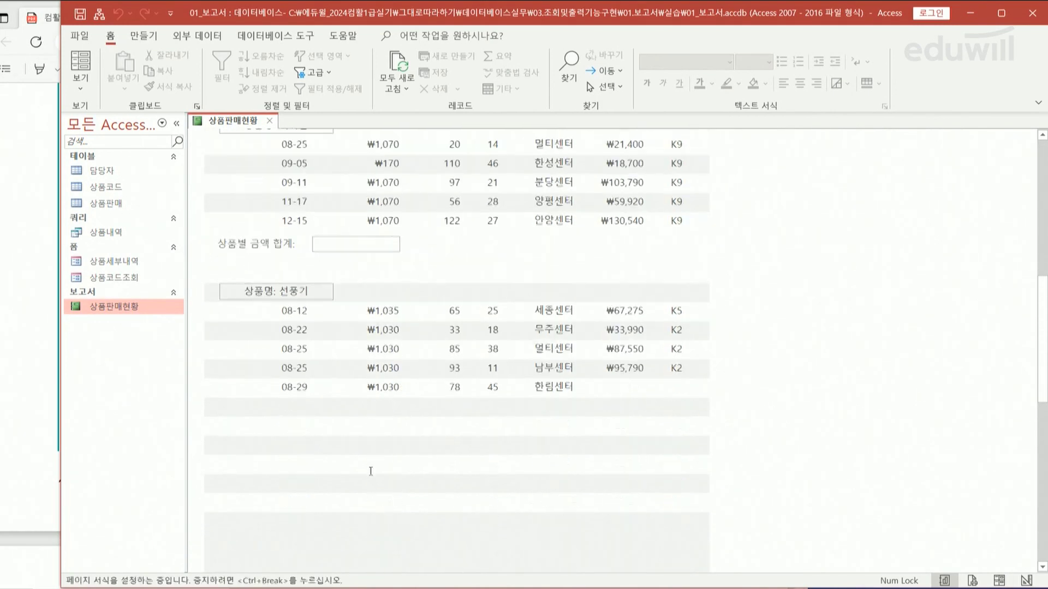
scroll(371, 470, down, 15)
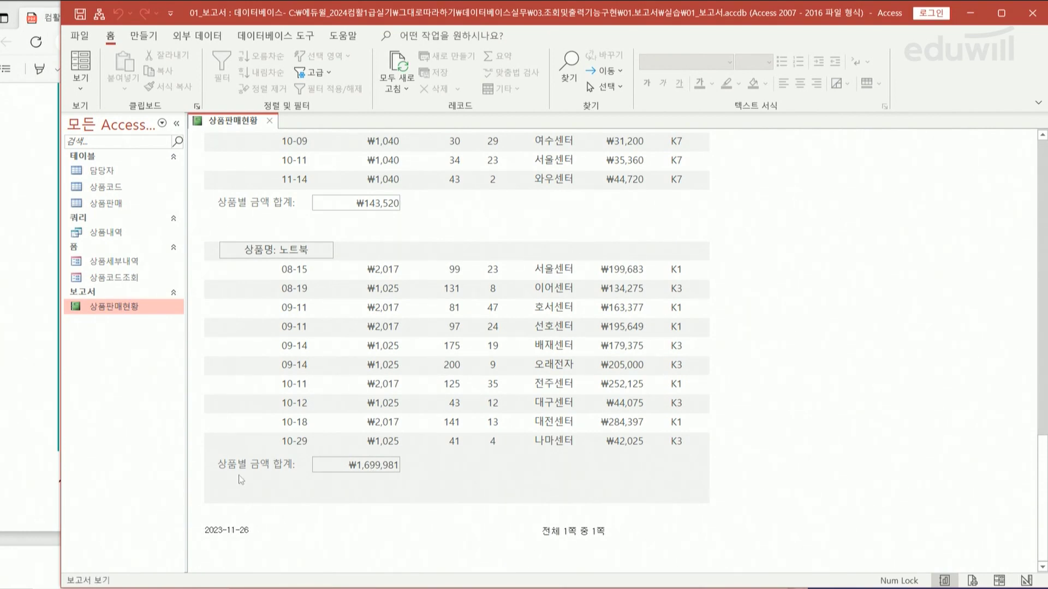
right_click(147, 306)
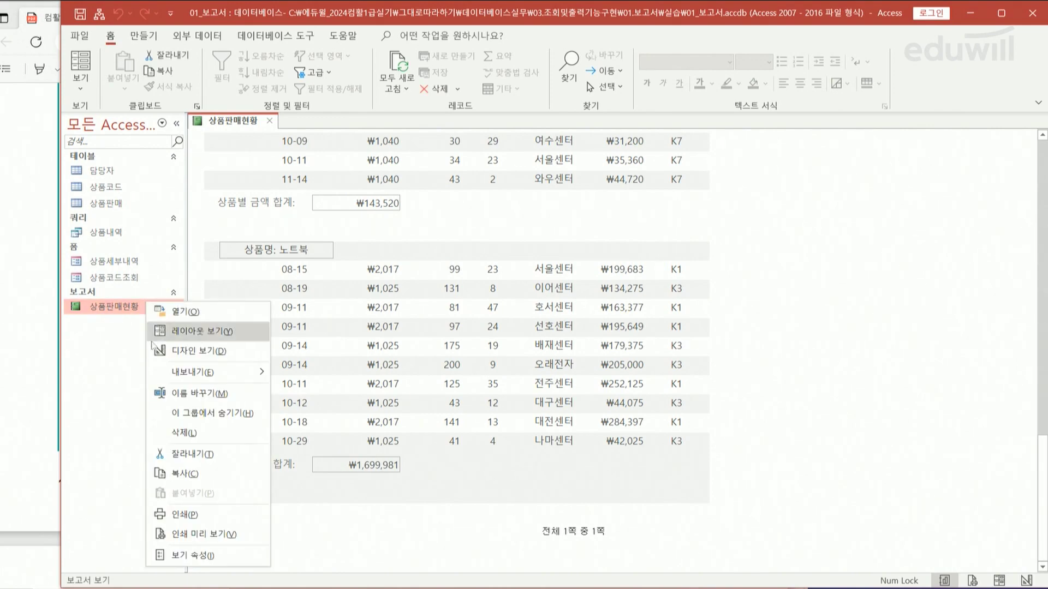
click(155, 346)
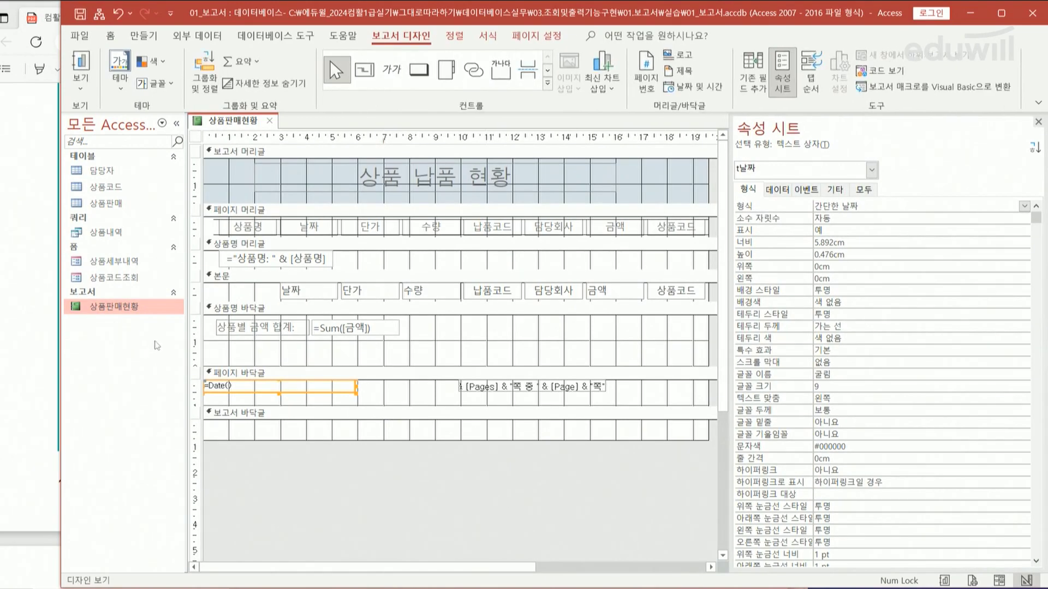
Read items 9 and 10 in the PDF, return to Access and select the page footer section of the report
click(37, 274)
scroll(137, 240, down, 6)
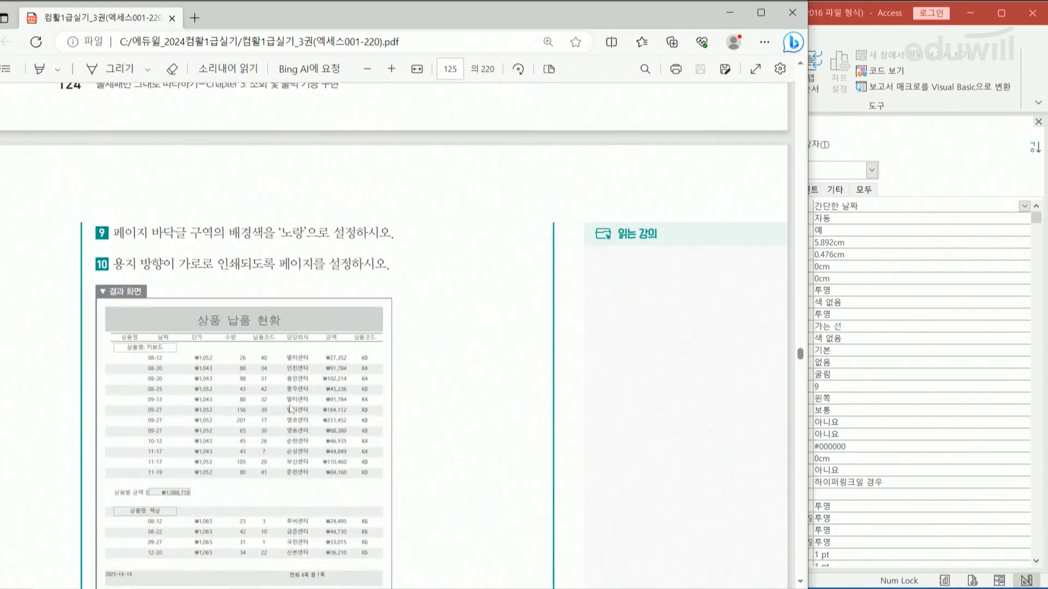
scroll(160, 234, down, 3)
scroll(164, 203, up, 2)
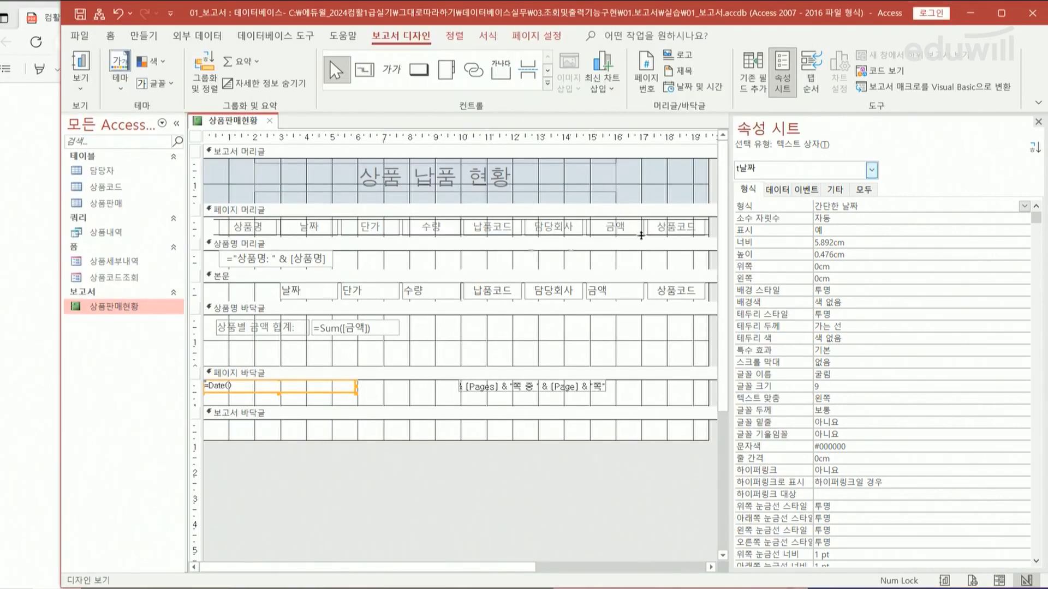
click(927, 152)
click(196, 379)
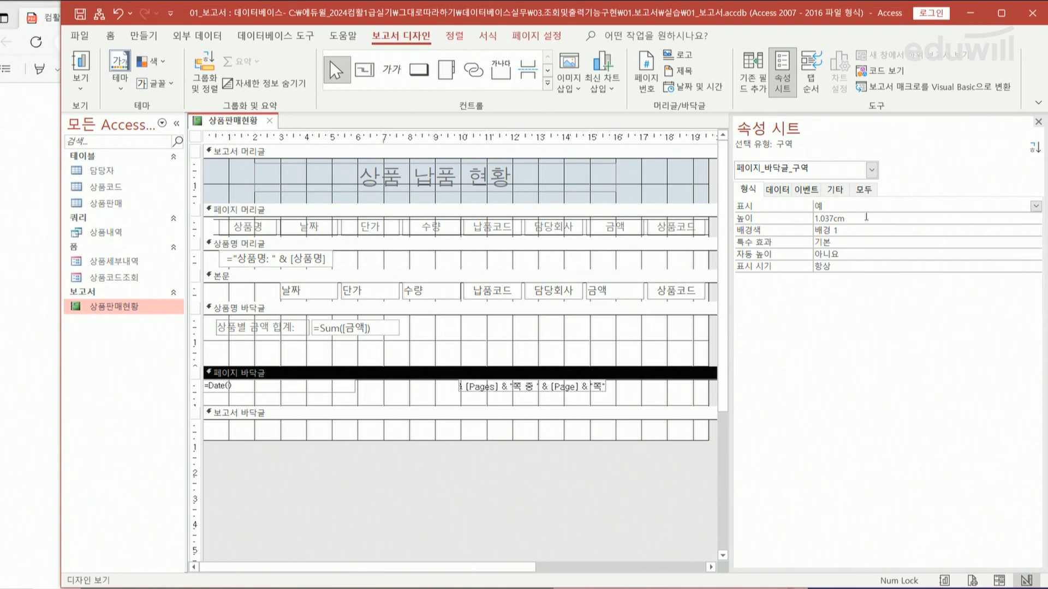
click(887, 220)
Shift and resize the Access window and narrow the property sheet to fit the full width of the report design
drag(60, 378, 125, 378)
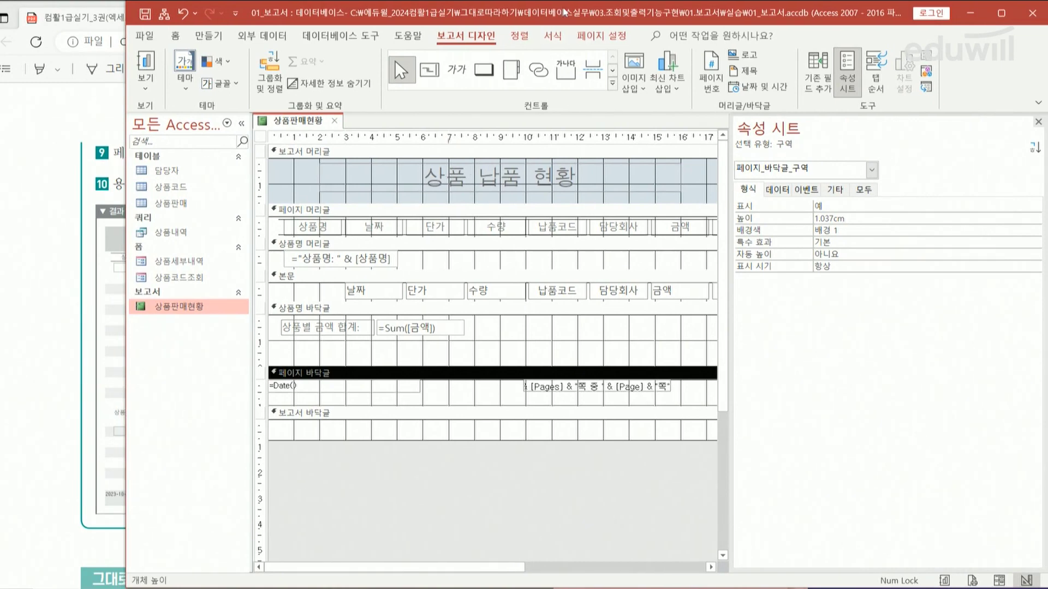
drag(576, 19, 536, 19)
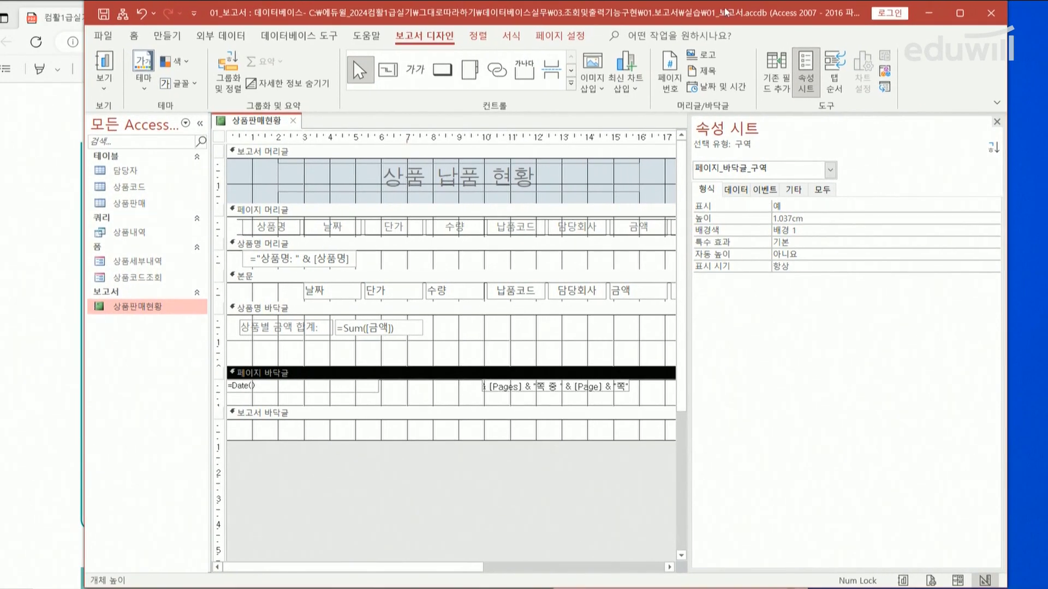
drag(1008, 44, 1042, 44)
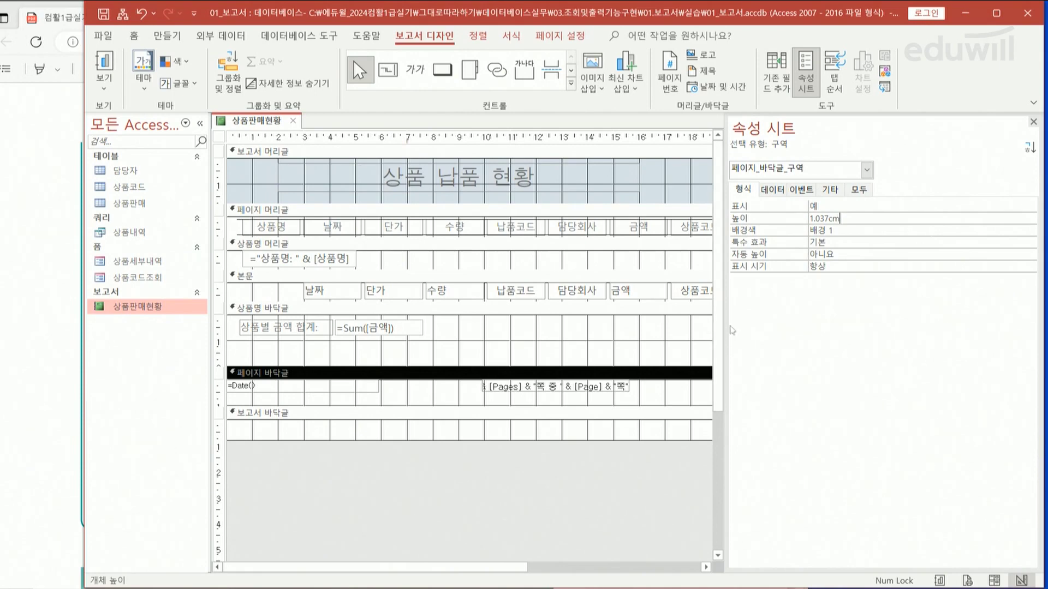
drag(724, 325, 782, 326)
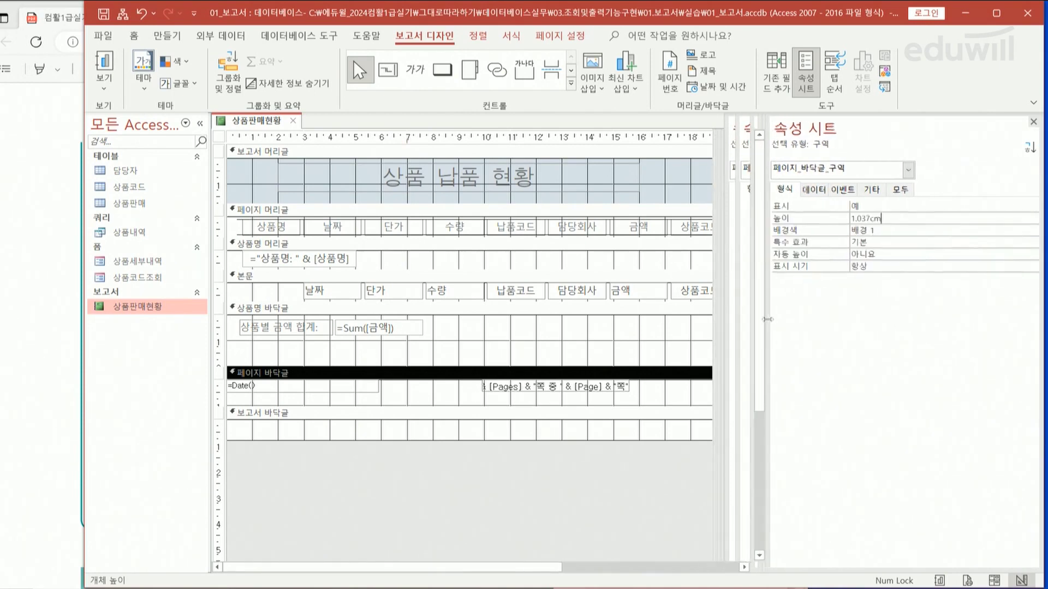
drag(829, 17, 820, 17)
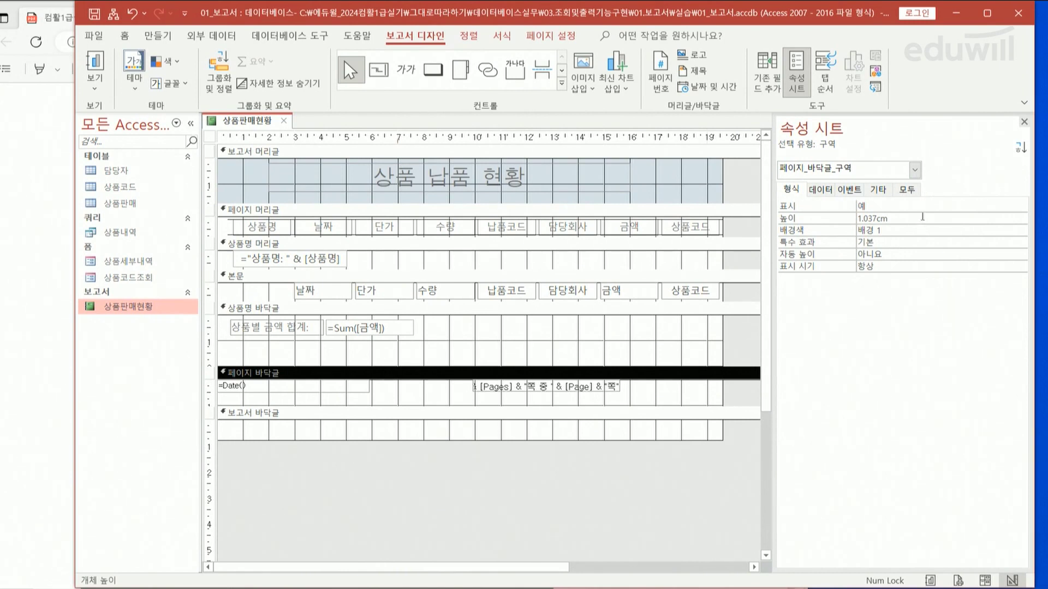
Set the background color of the page footer section to the standard yellow, #FFF200
click(924, 228)
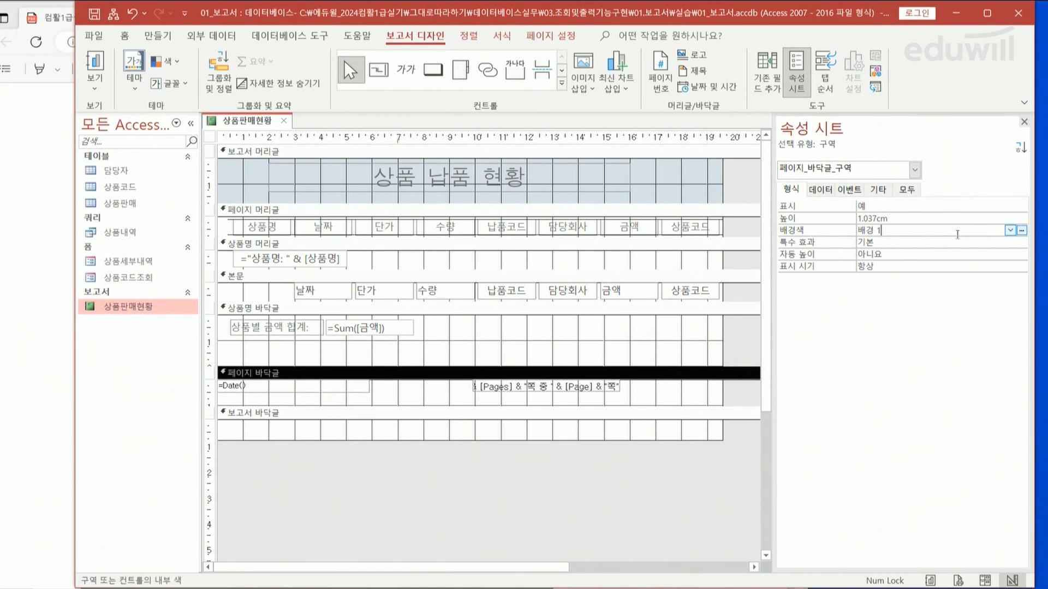
click(1010, 230)
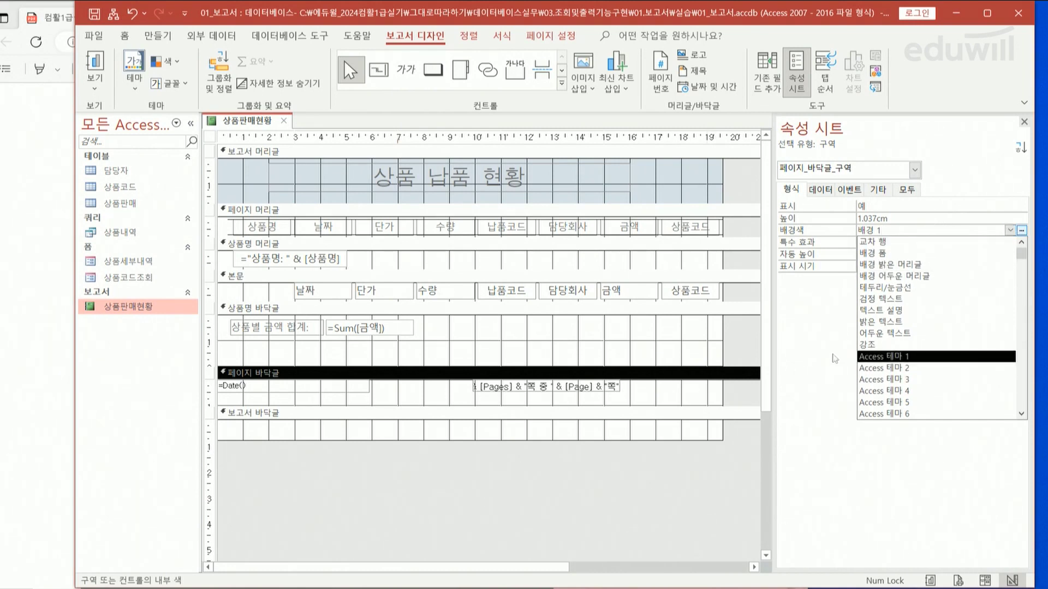
click(1021, 230)
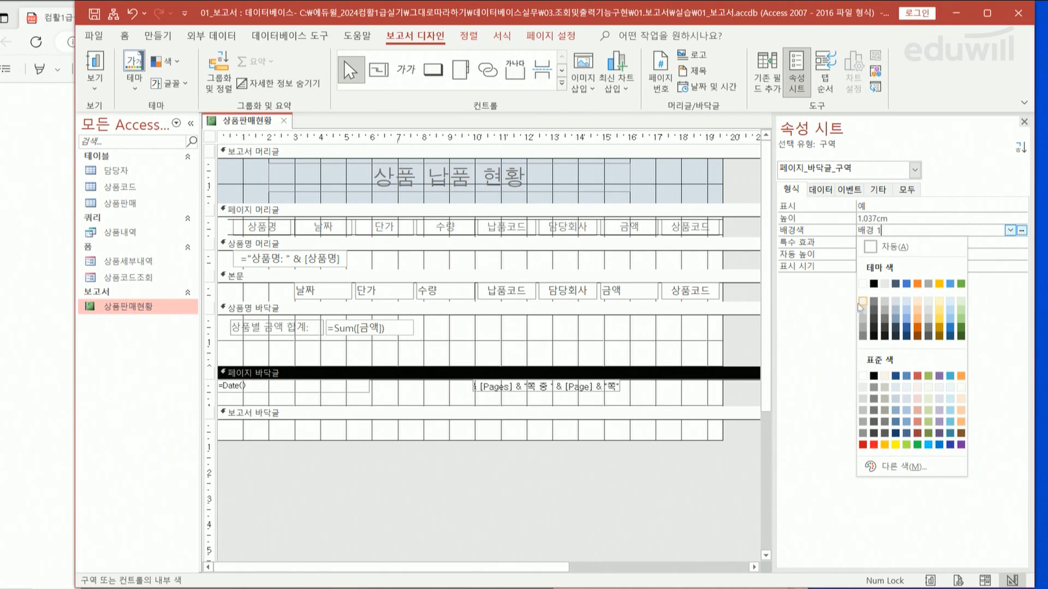
click(896, 445)
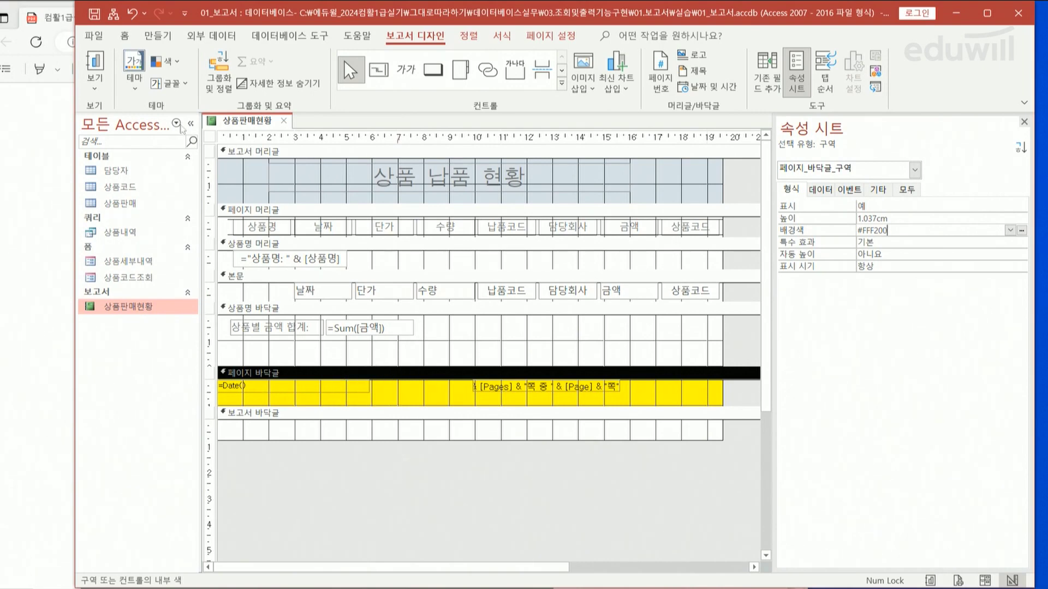
Reread item 10 in the PDF, return to Access and set the report's page orientation to 가로 (landscape)
drag(317, 22, 330, 23)
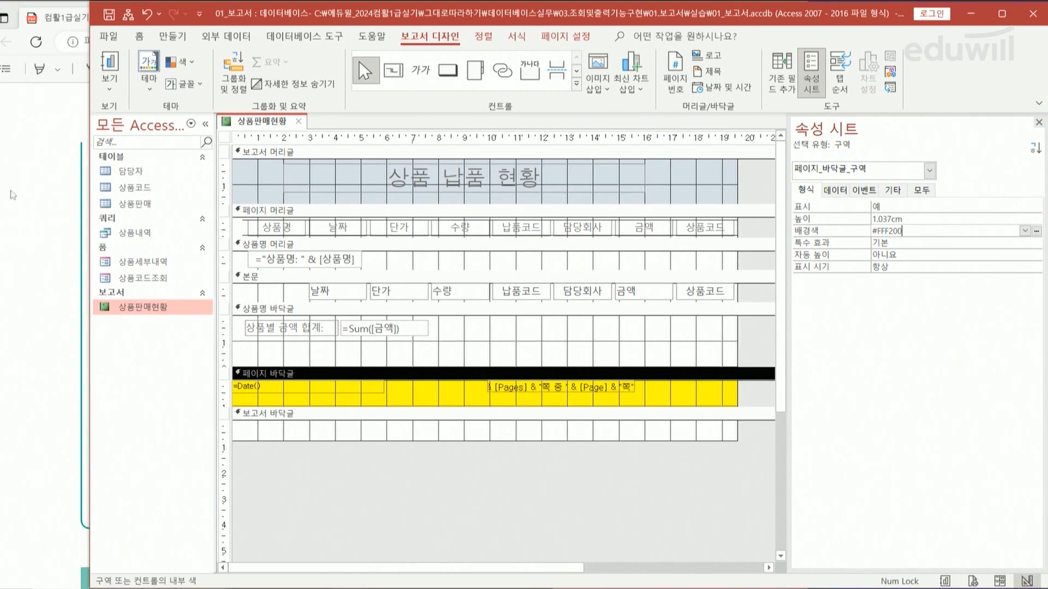
click(37, 199)
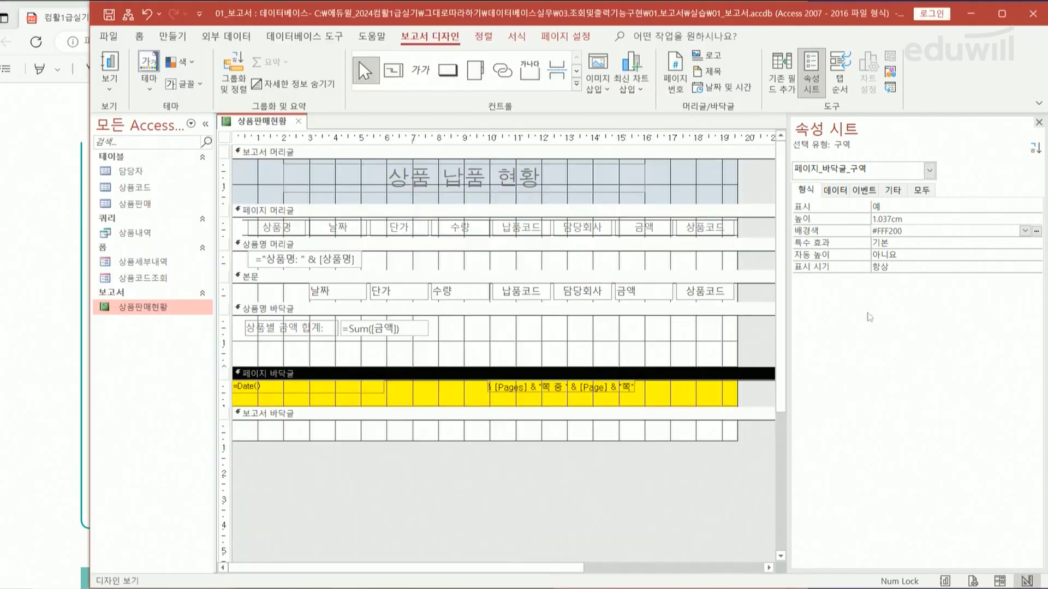
click(873, 315)
click(565, 36)
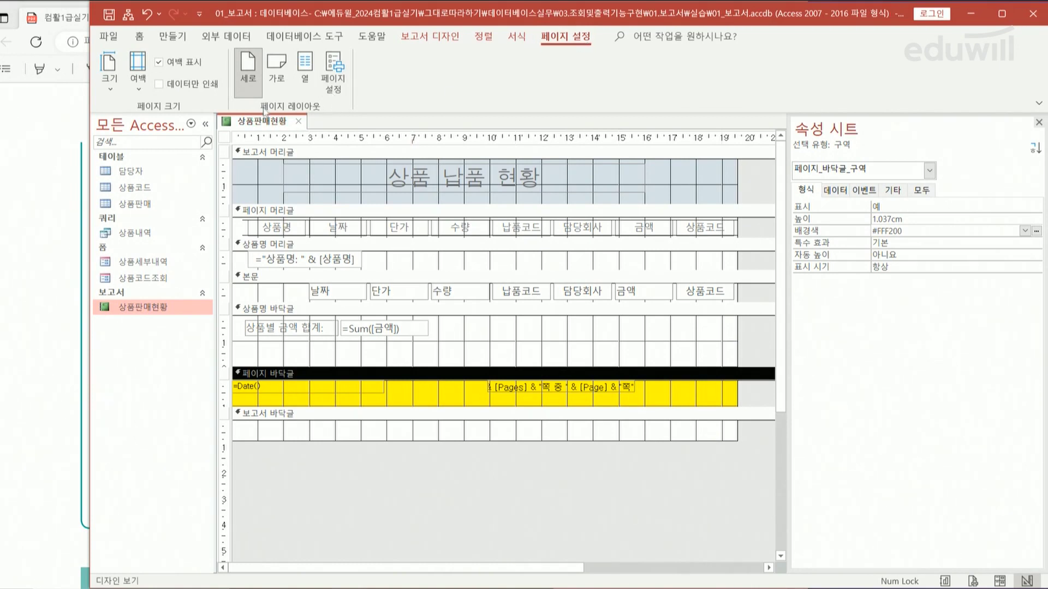
click(276, 62)
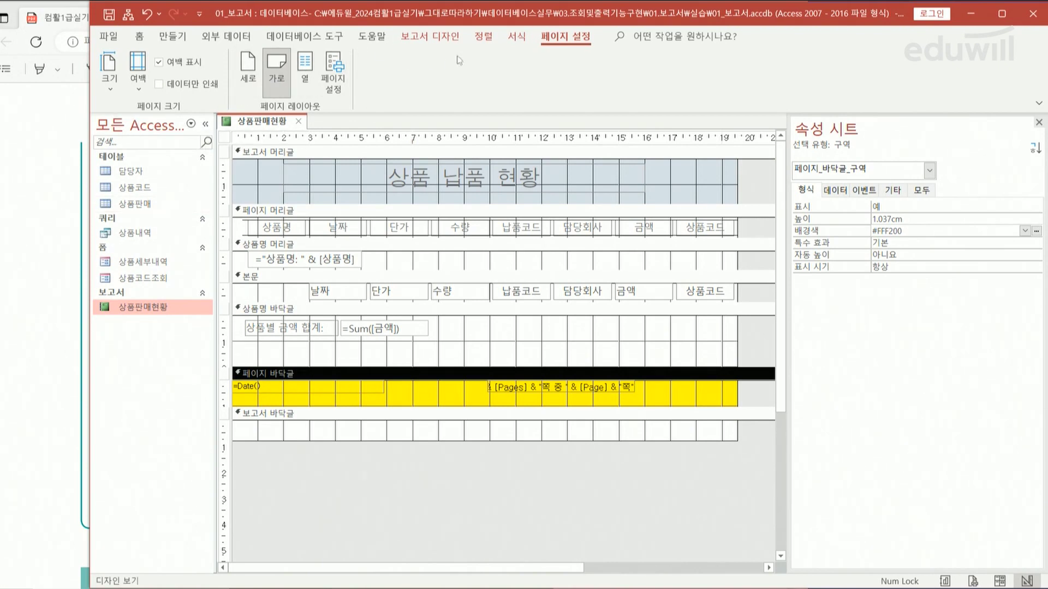
Open 상품판매현황 in Print Preview and examine the header, group totals and yellow footer of the first page
click(435, 38)
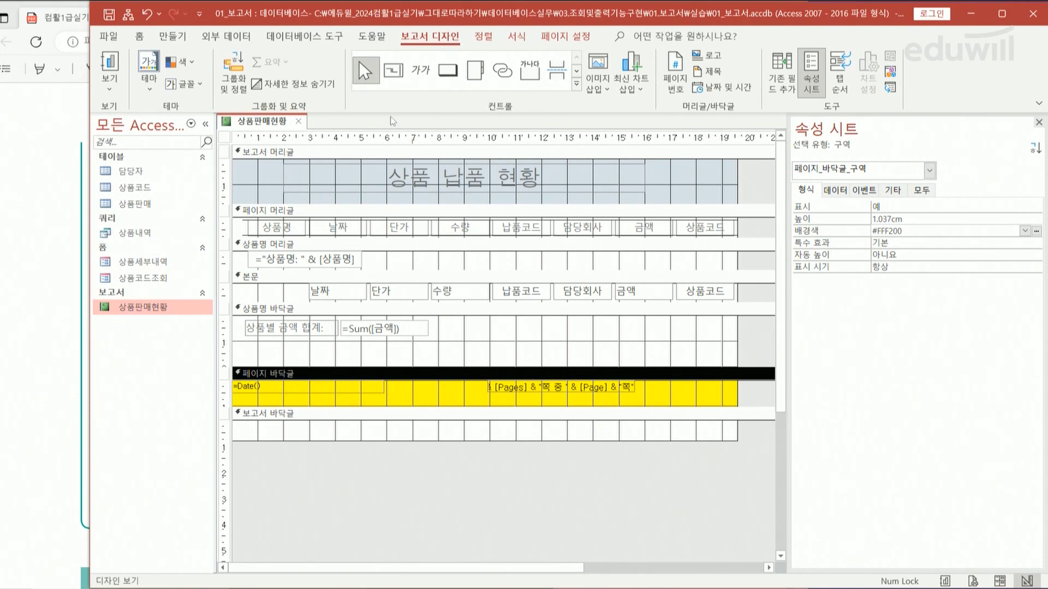
click(110, 87)
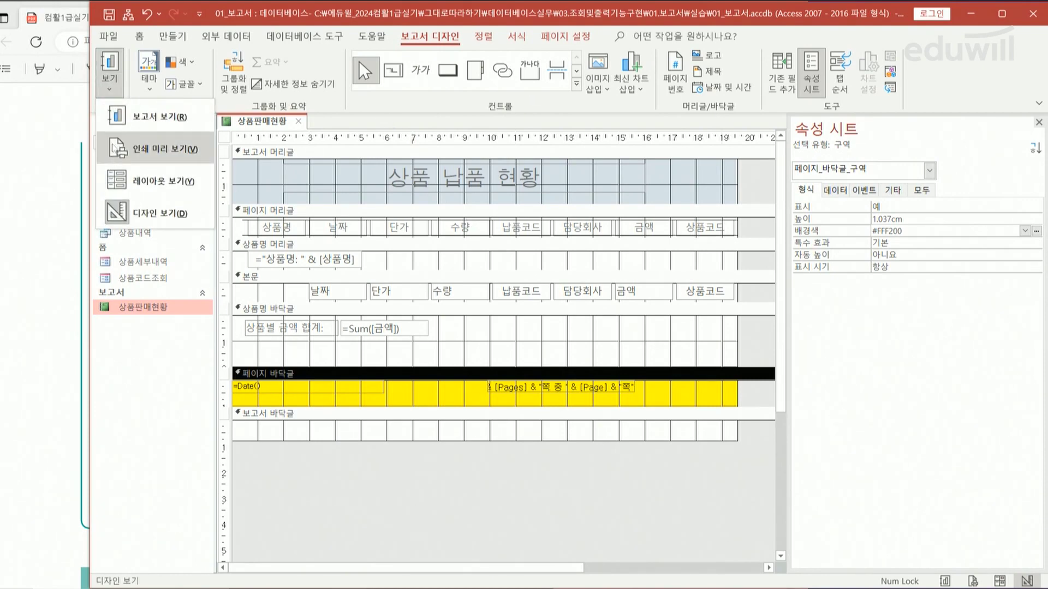
click(115, 146)
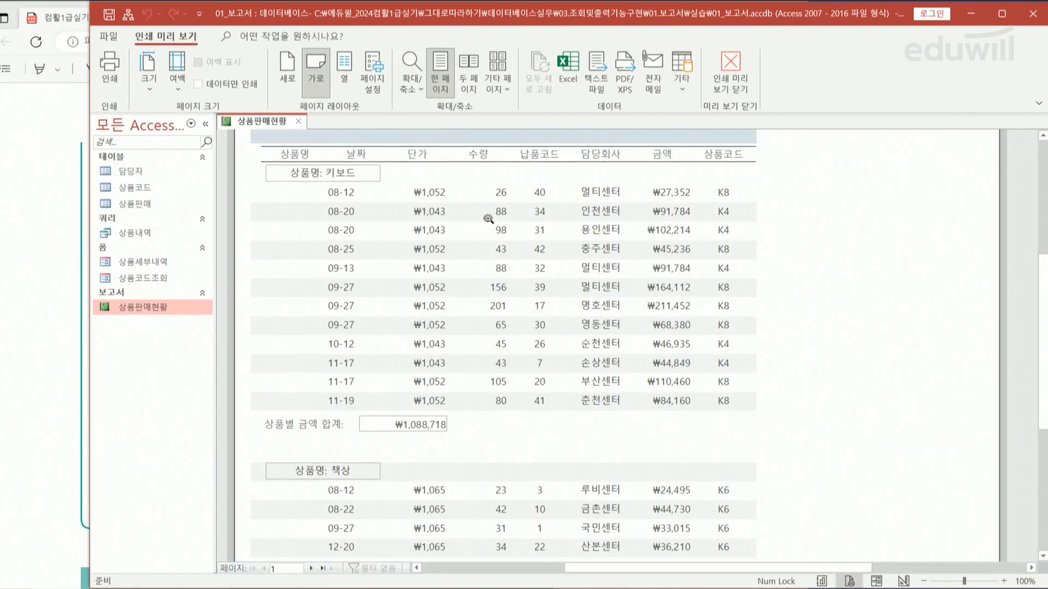
scroll(704, 249, down, 2)
scroll(705, 249, down, 1)
scroll(705, 249, up, 2)
scroll(705, 249, down, 1)
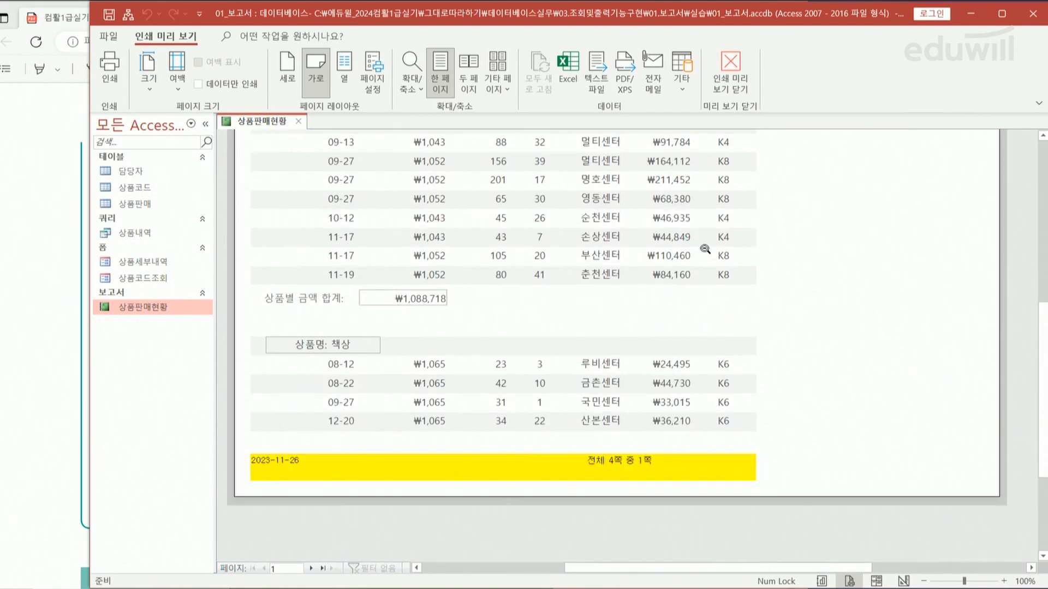
scroll(705, 250, up, 4)
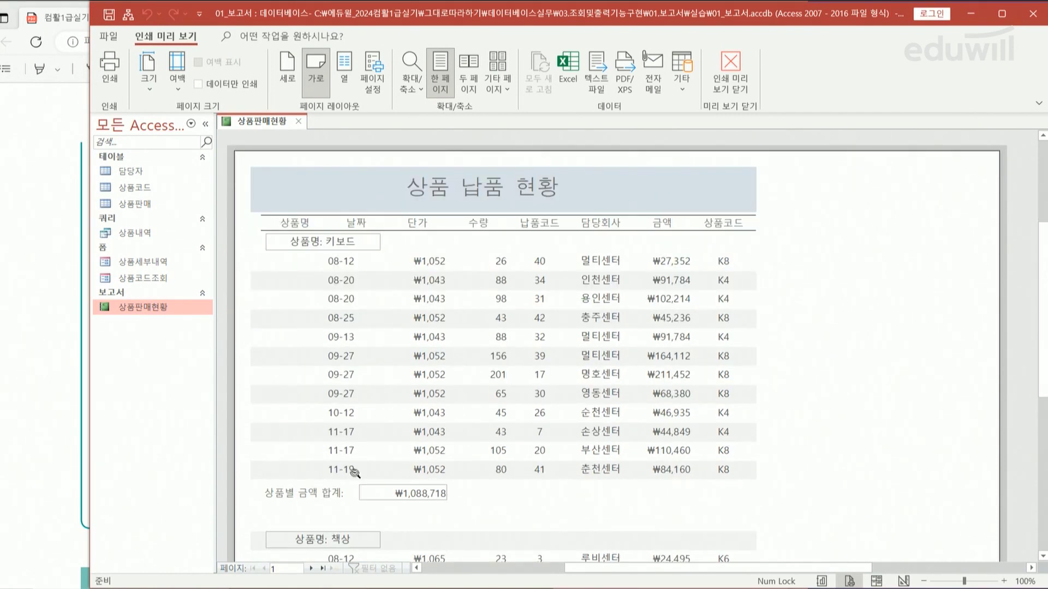
Examine pages 2 and 3 of the print preview for the repeated group headers and footers, and switch back to the PDF
click(310, 568)
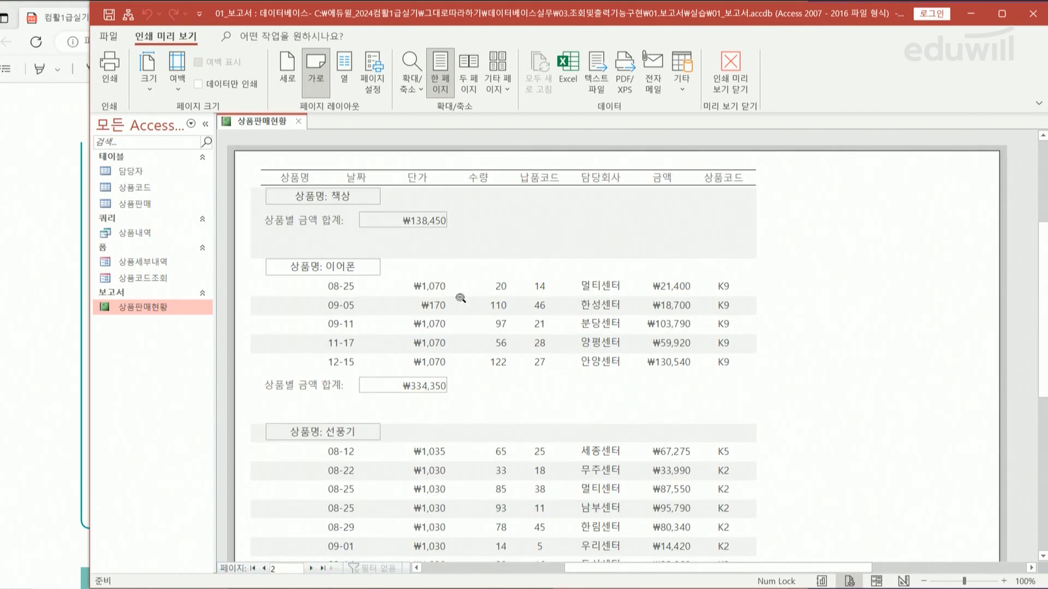
scroll(440, 323, down, 1)
scroll(439, 324, down, 7)
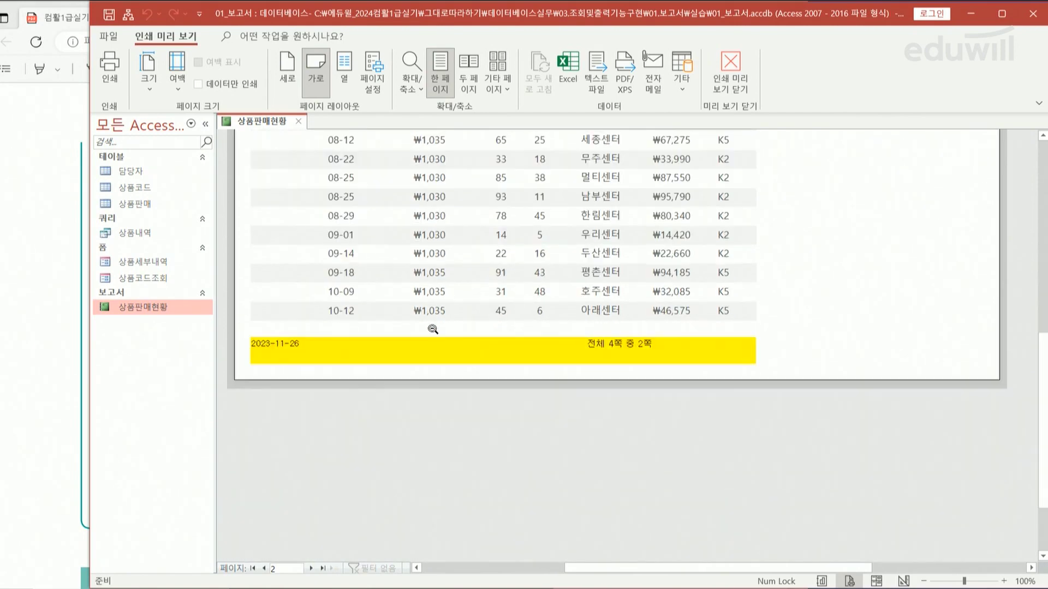
click(310, 568)
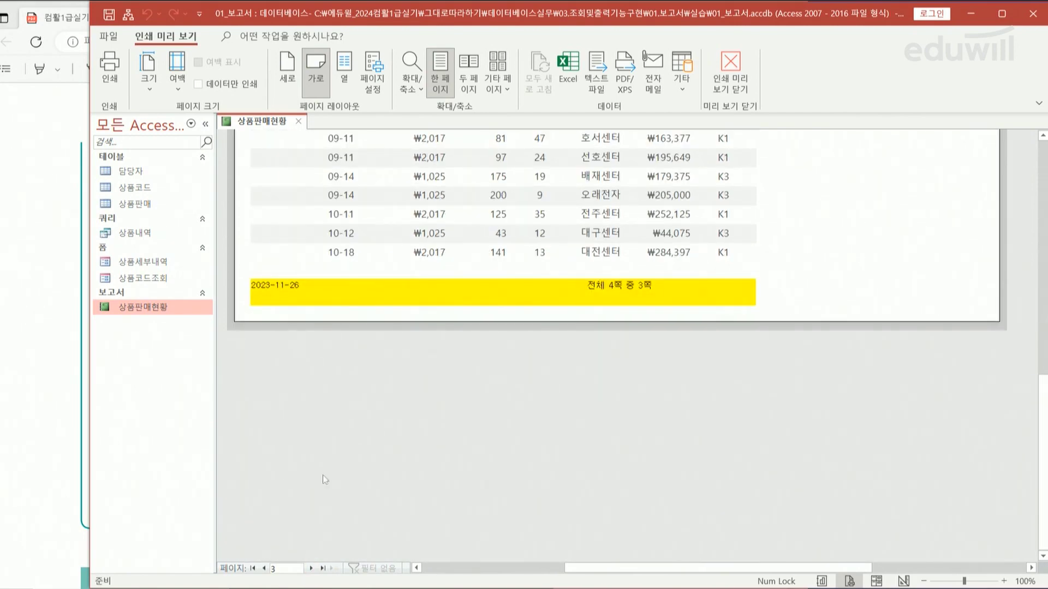
scroll(344, 442, up, 2)
scroll(360, 434, up, 6)
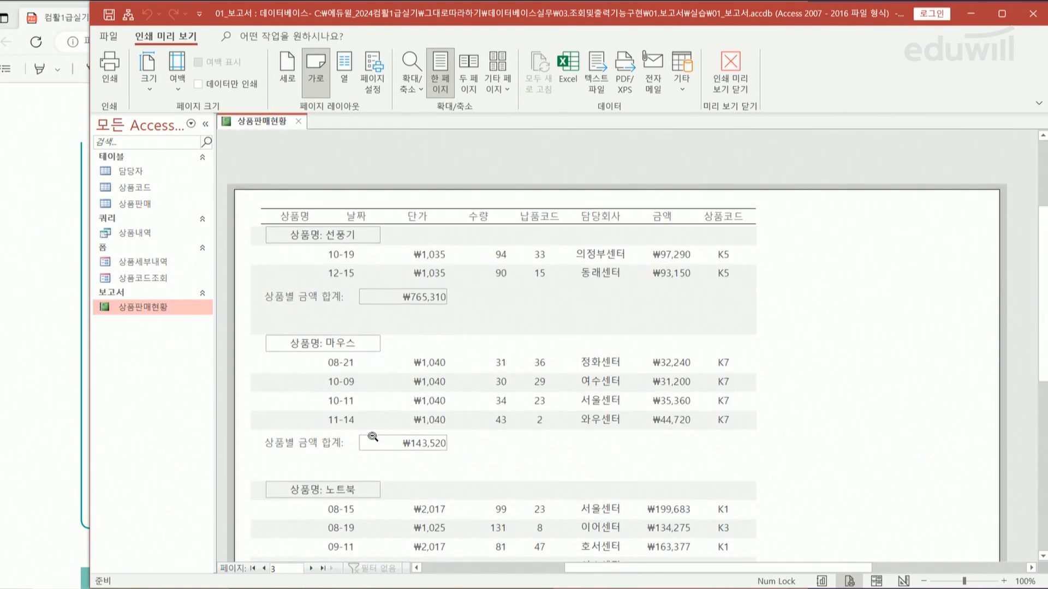
scroll(388, 437, up, 3)
scroll(384, 442, down, 4)
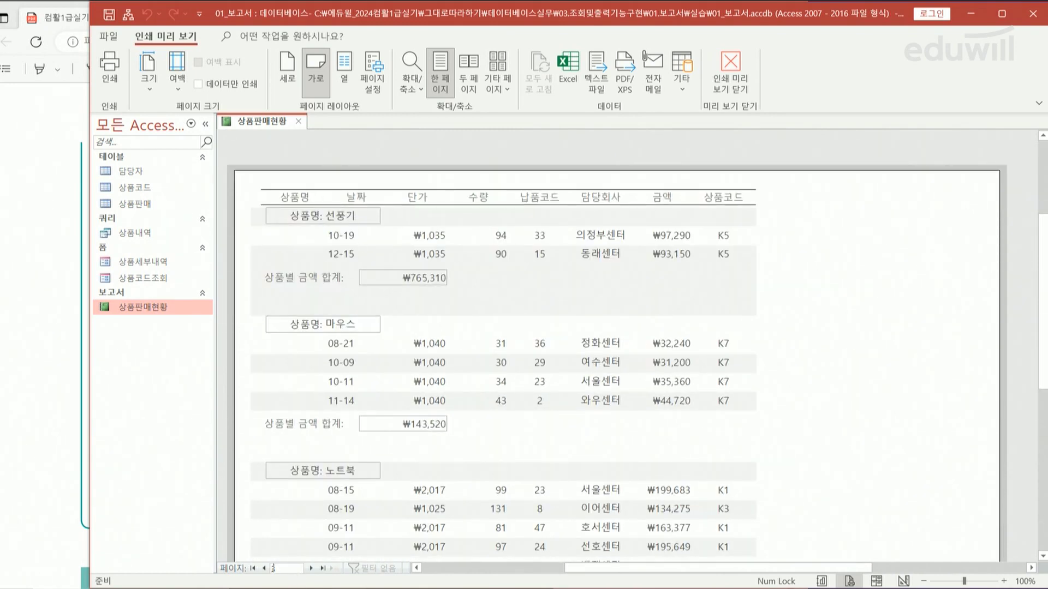
click(263, 569)
scroll(347, 463, down, 5)
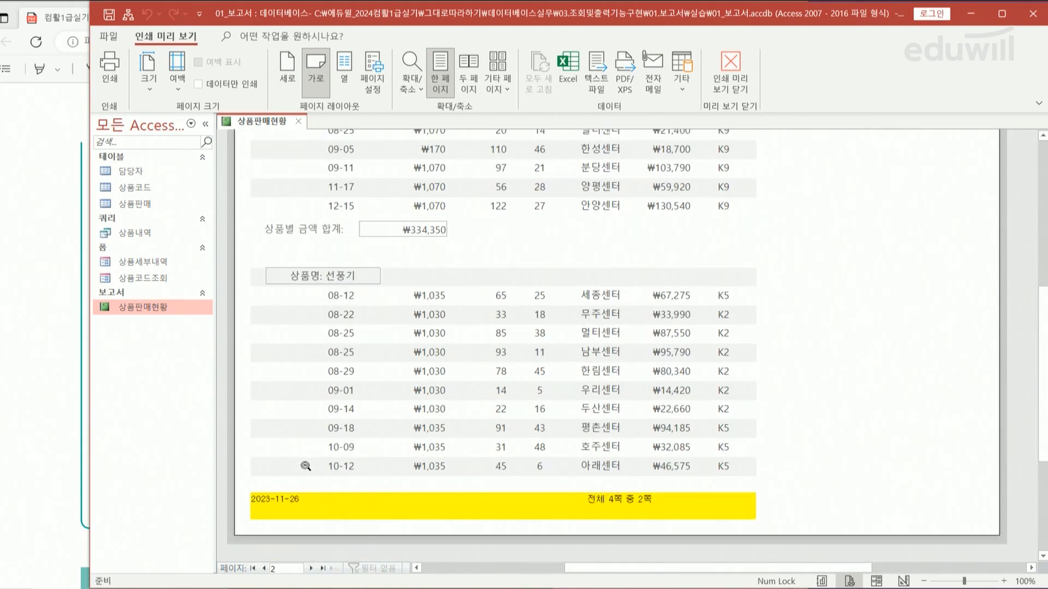
scroll(318, 510, down, 2)
scroll(377, 262, up, 5)
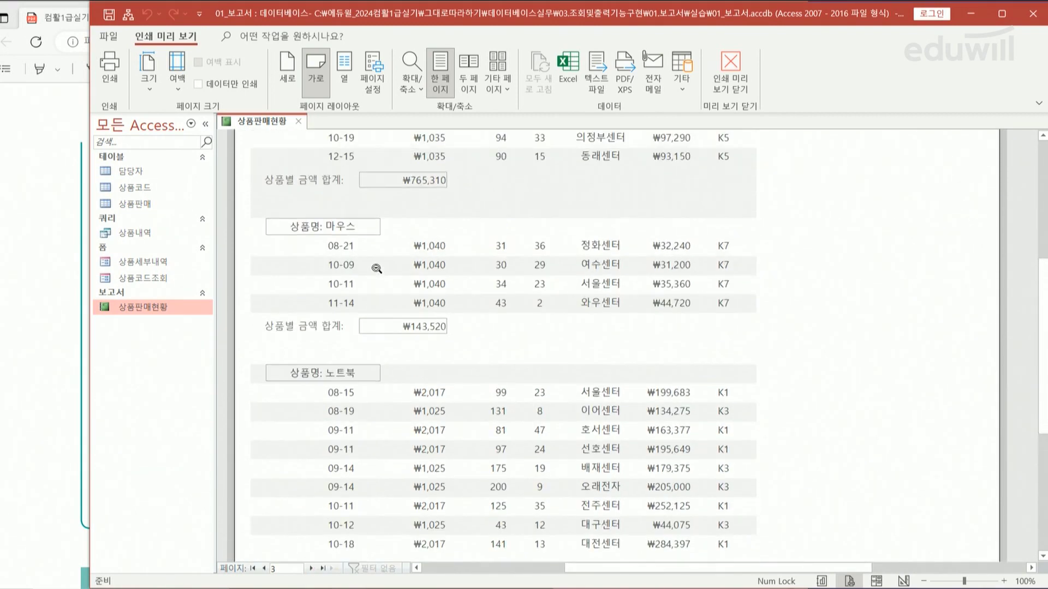
click(56, 214)
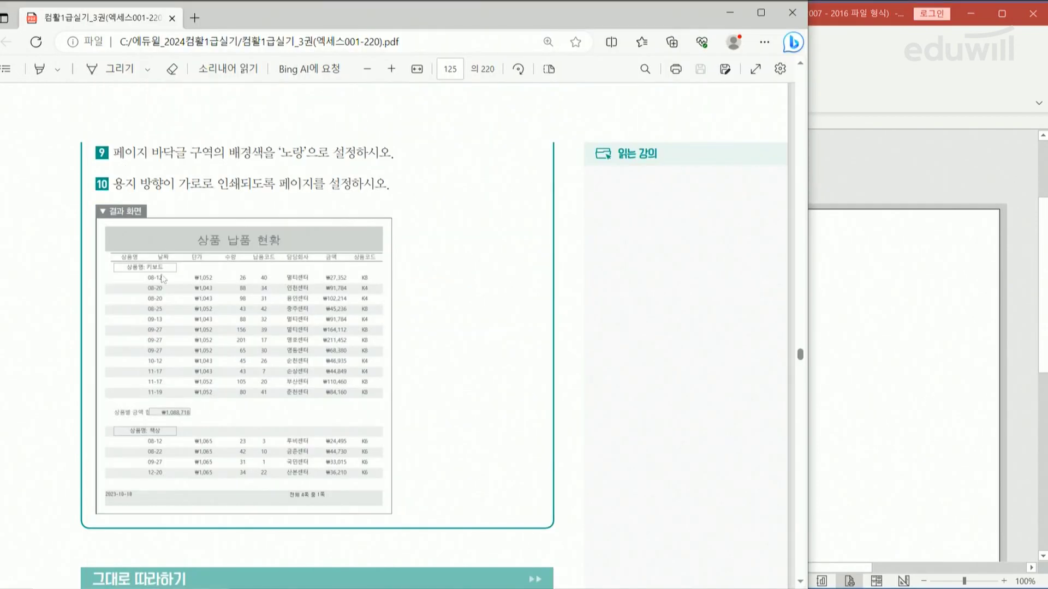
Go back to item 6 in the PDF and reread the requirement to repeat the 상품명 header on following pages
scroll(322, 297, up, 1)
scroll(322, 297, up, 6)
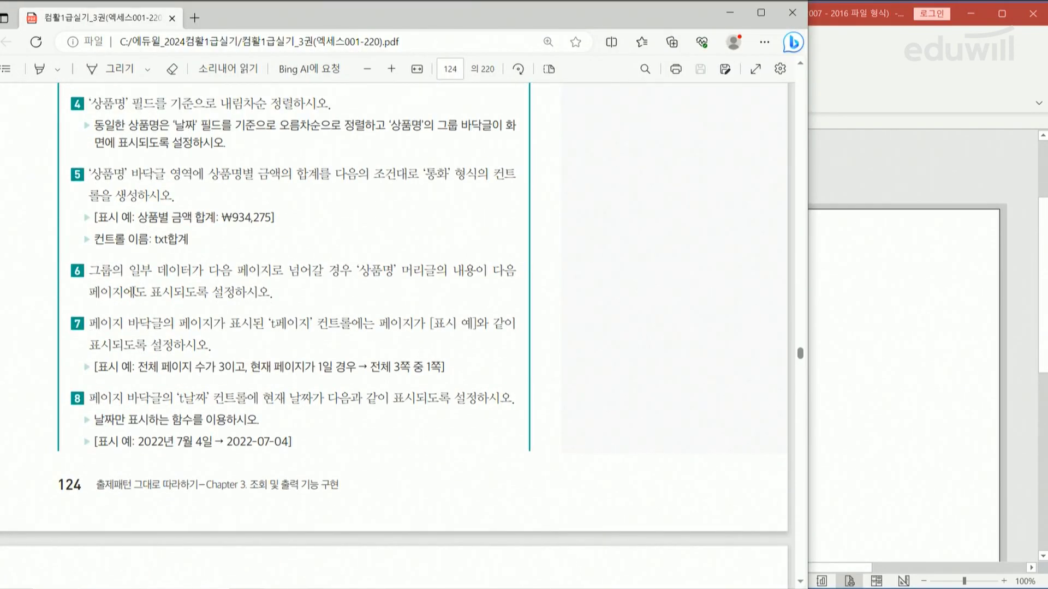
drag(85, 280, 522, 280)
drag(86, 304, 293, 304)
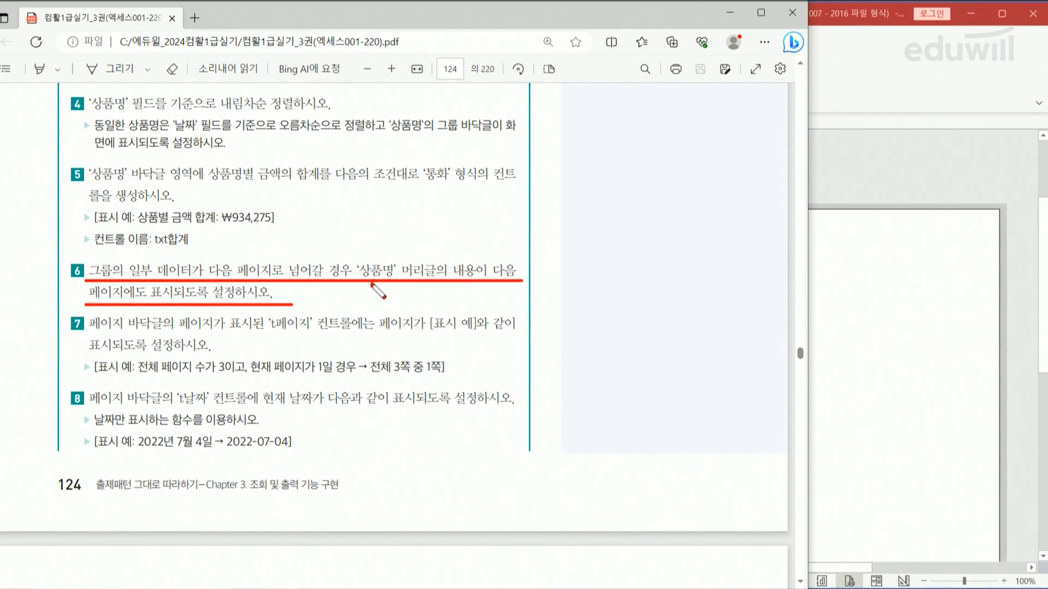
drag(356, 286, 517, 285)
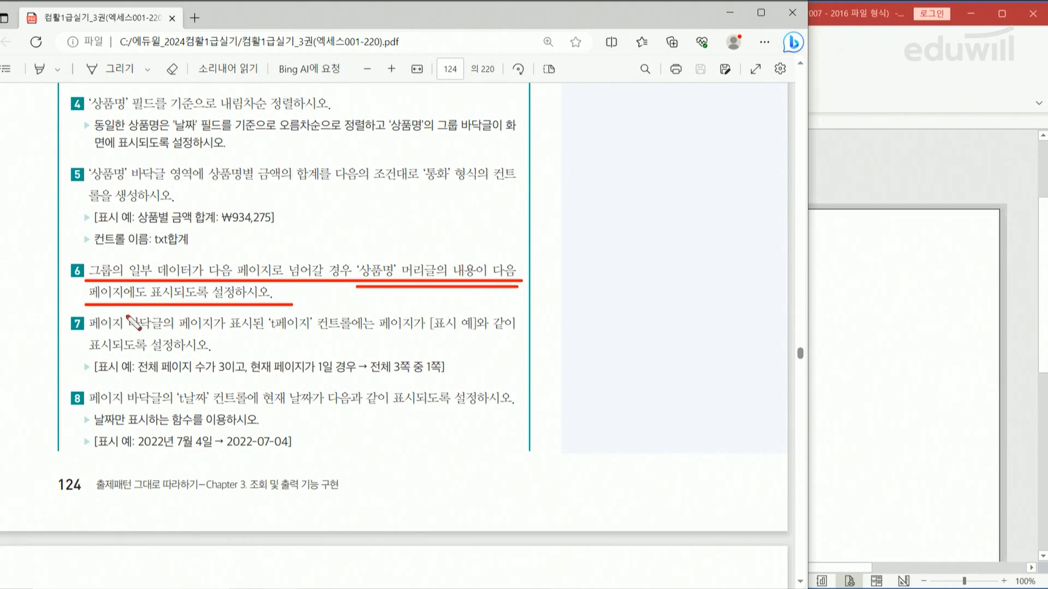
drag(88, 309, 287, 309)
key(Escape)
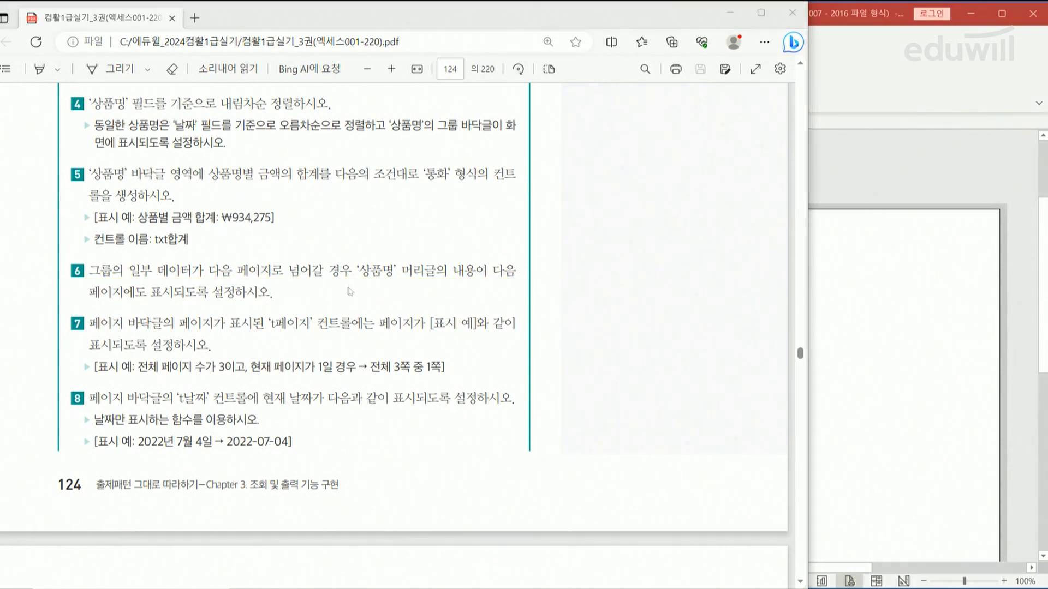
Return to the Access print preview and compare pages 2 and 3 to check that the 선풍기 group header repeats
click(897, 166)
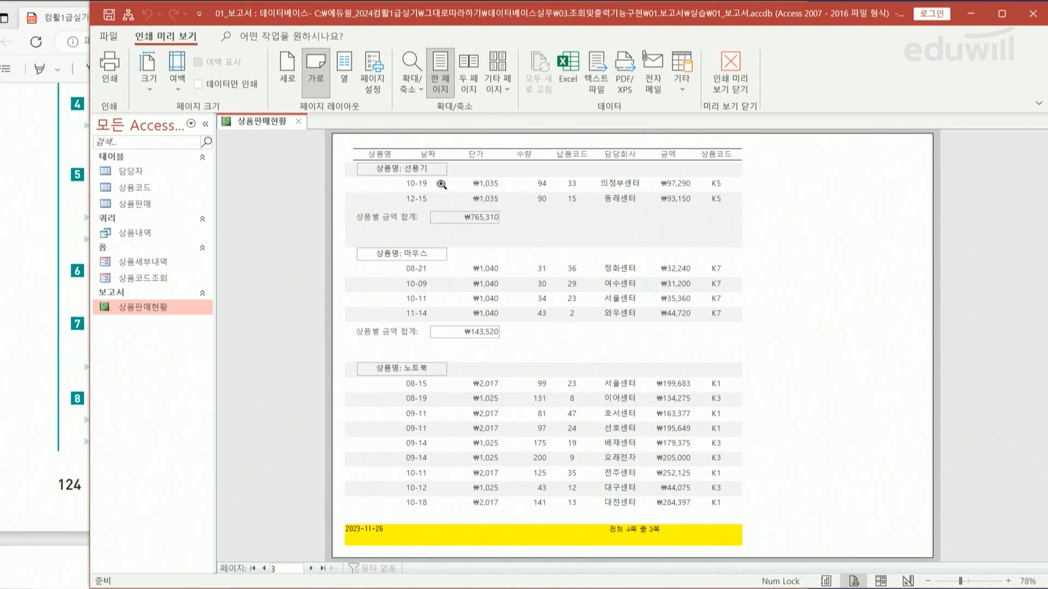
click(265, 568)
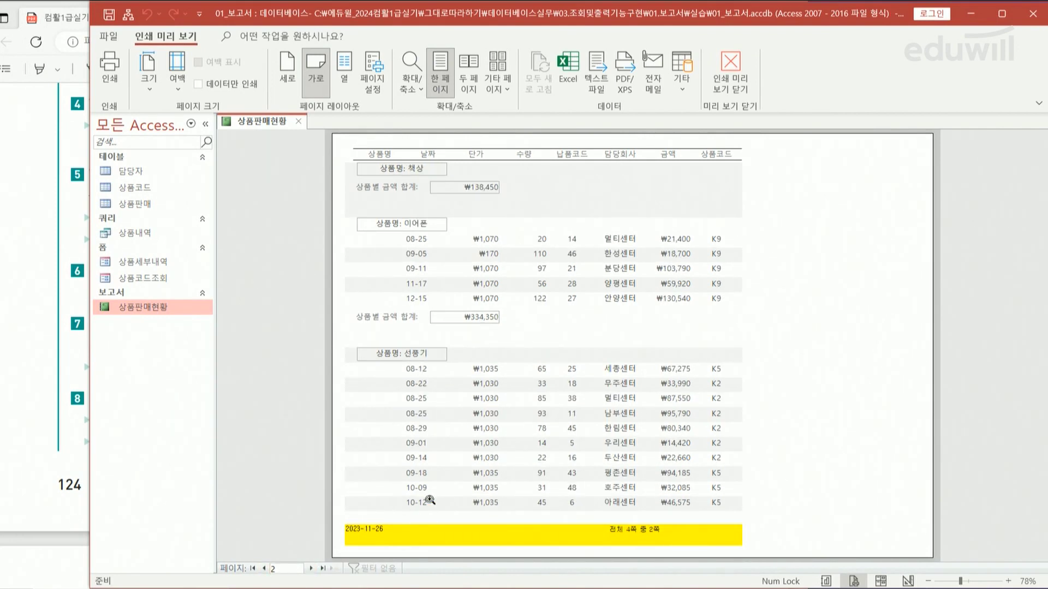
click(311, 569)
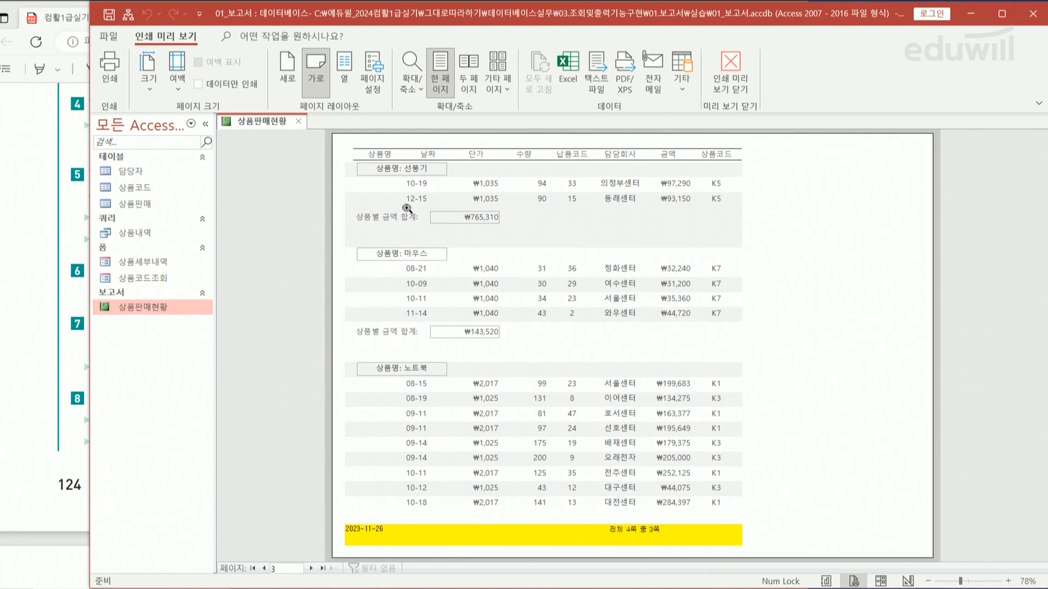
Close the 상품판매현황 report and save its design changes
click(298, 122)
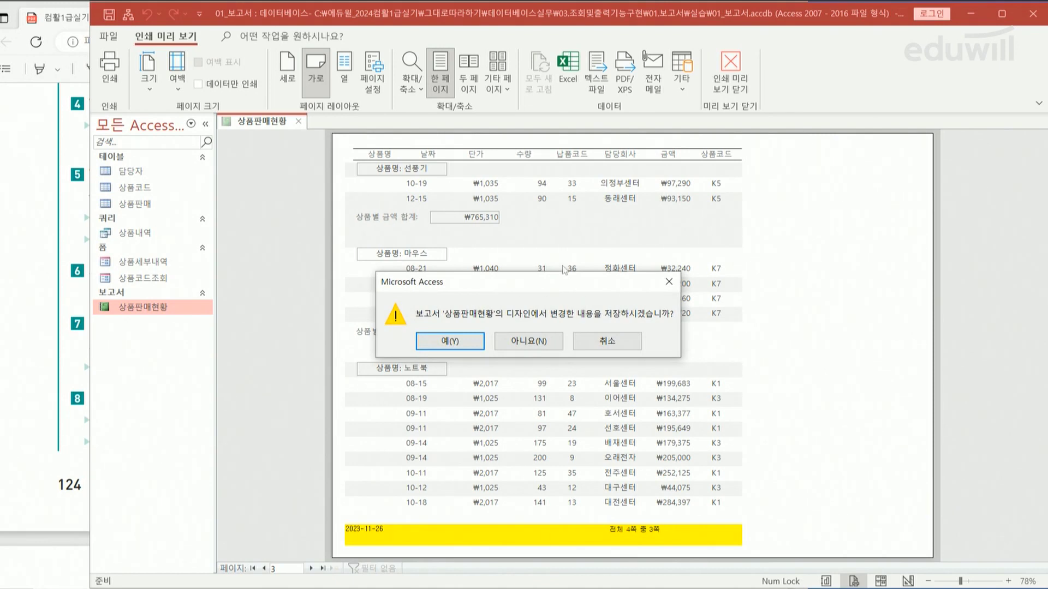
click(461, 343)
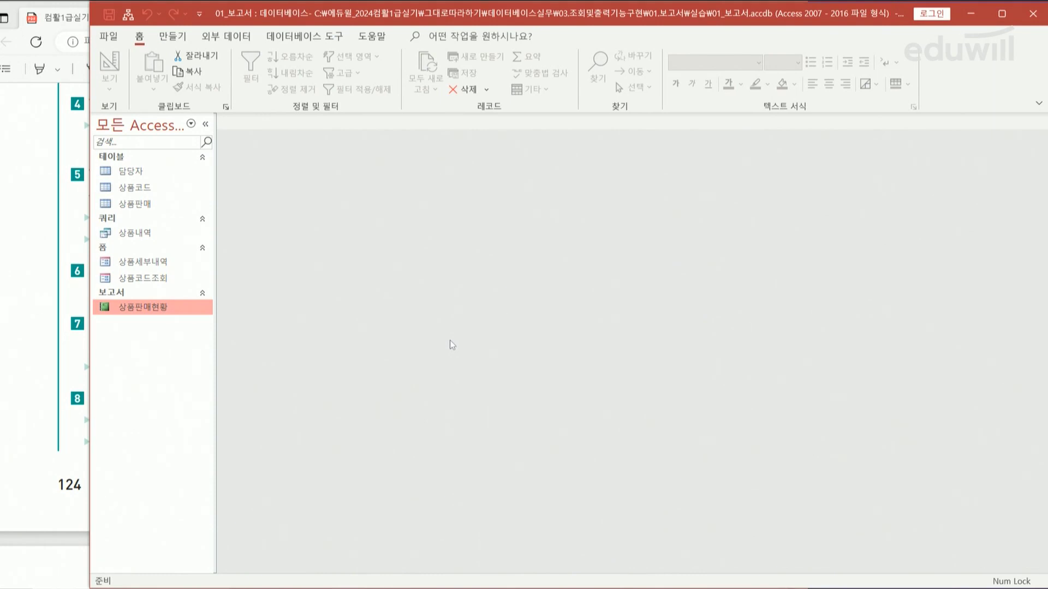
Switch to the PDF and read the working file path and 출제패턴 1 tasks of section 02 조회
key(alt+Tab)
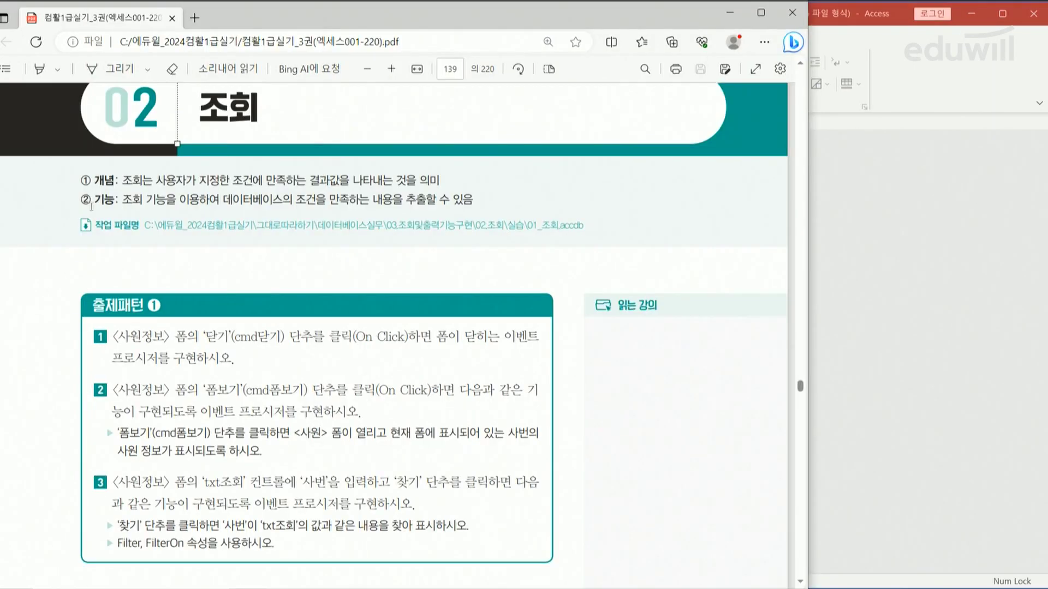
scroll(252, 269, up, 3)
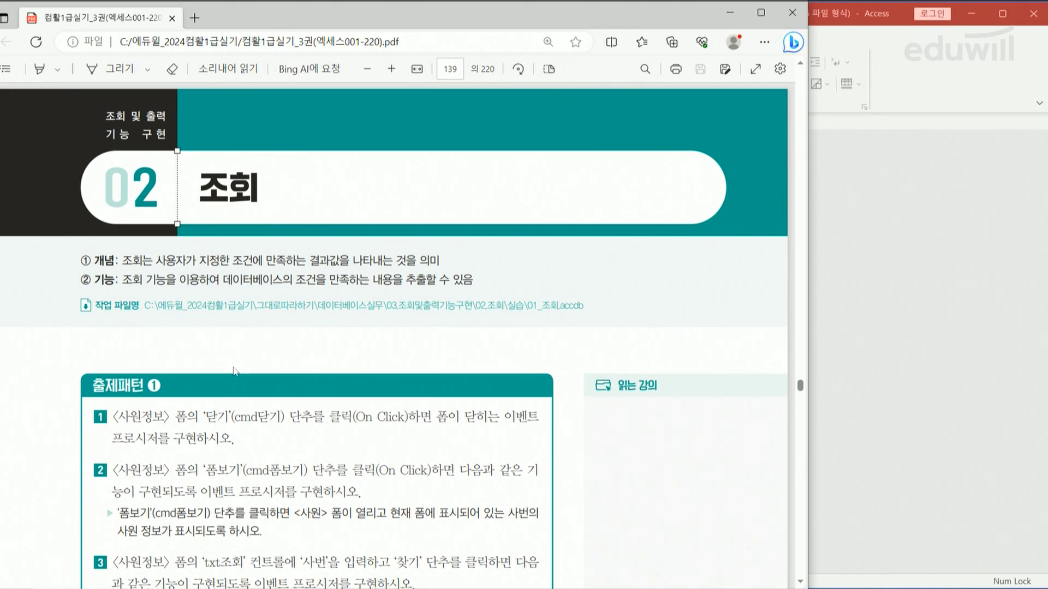
scroll(311, 401, down, 1)
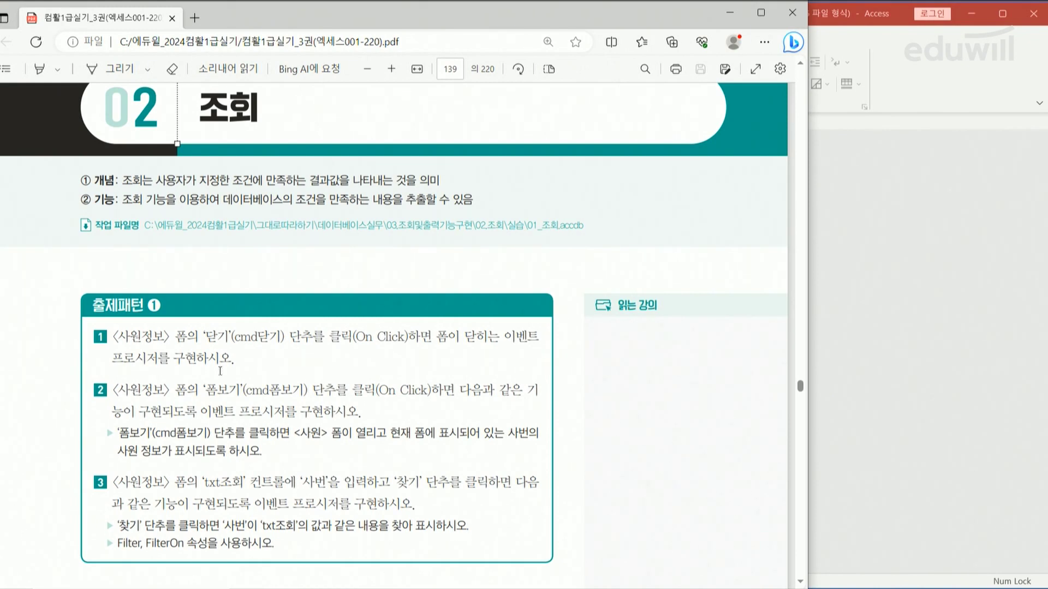
Switch to the 01_조회 database in Access, open the 사원정보 form and try its 닫기 button
click(881, 188)
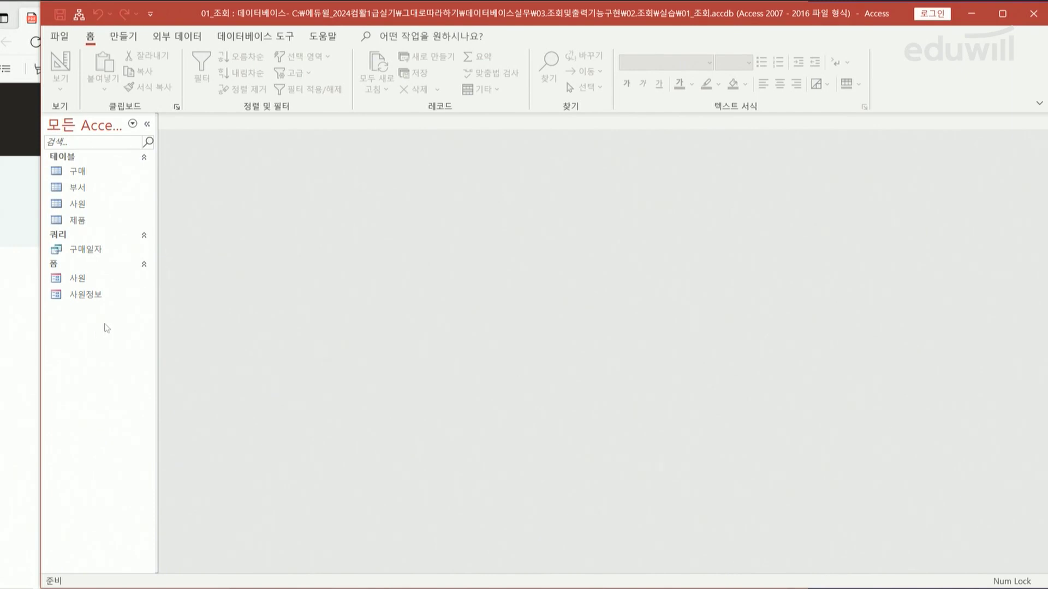
click(90, 300)
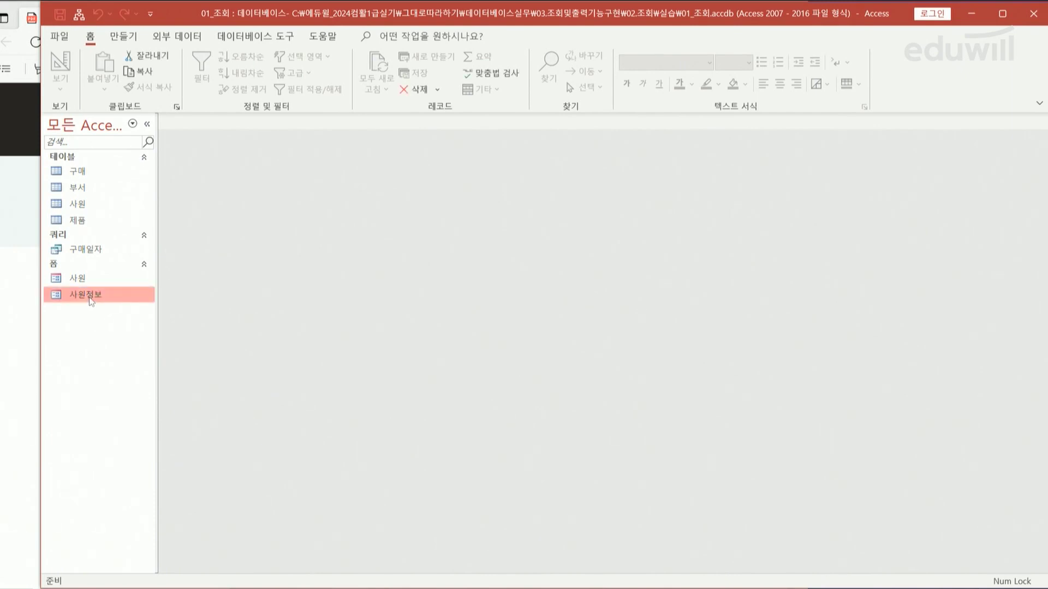
double_click(91, 300)
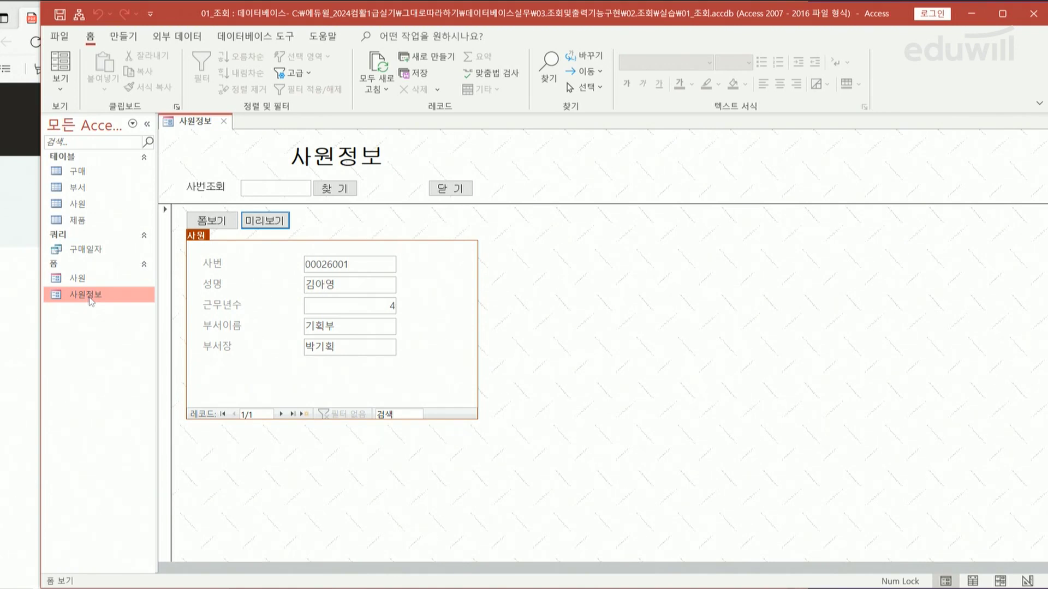
click(457, 191)
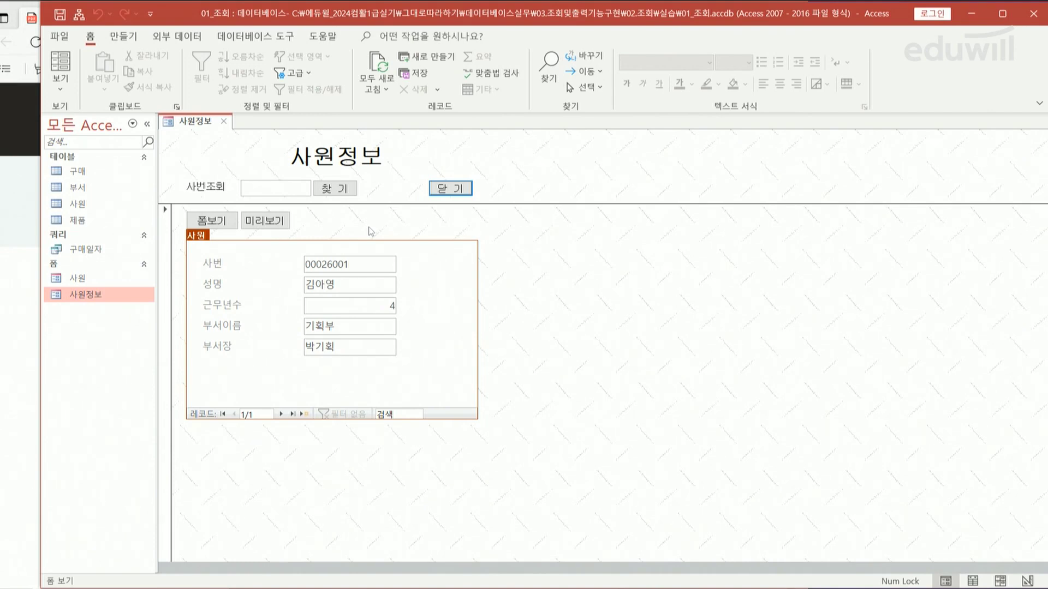
Open the 사원정보 form in Design View and create an On Click event procedure for cmd닫기 with 코드 작성기
right_click(85, 296)
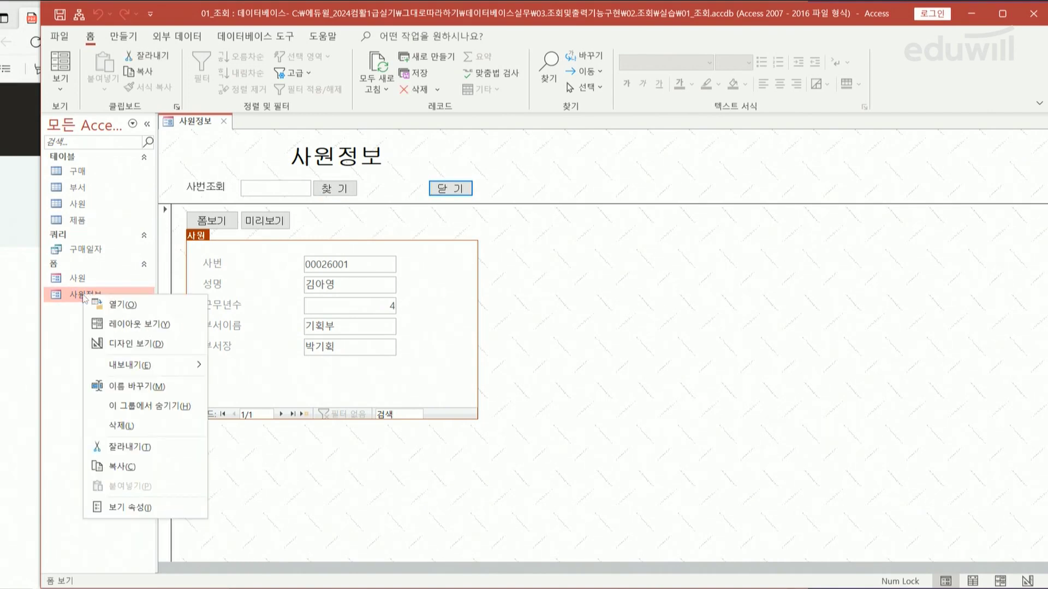
click(131, 345)
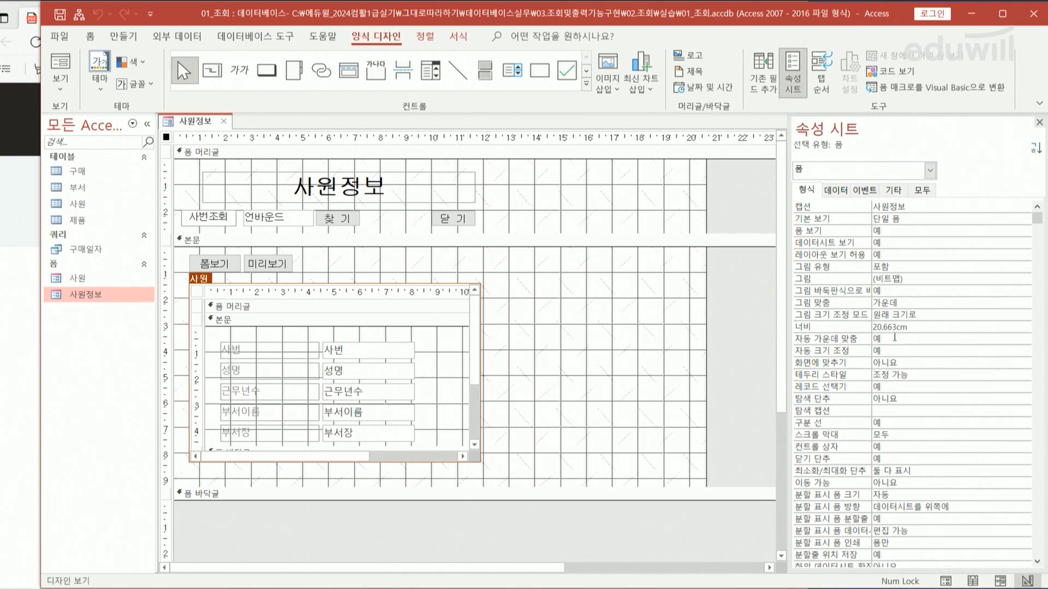
click(467, 218)
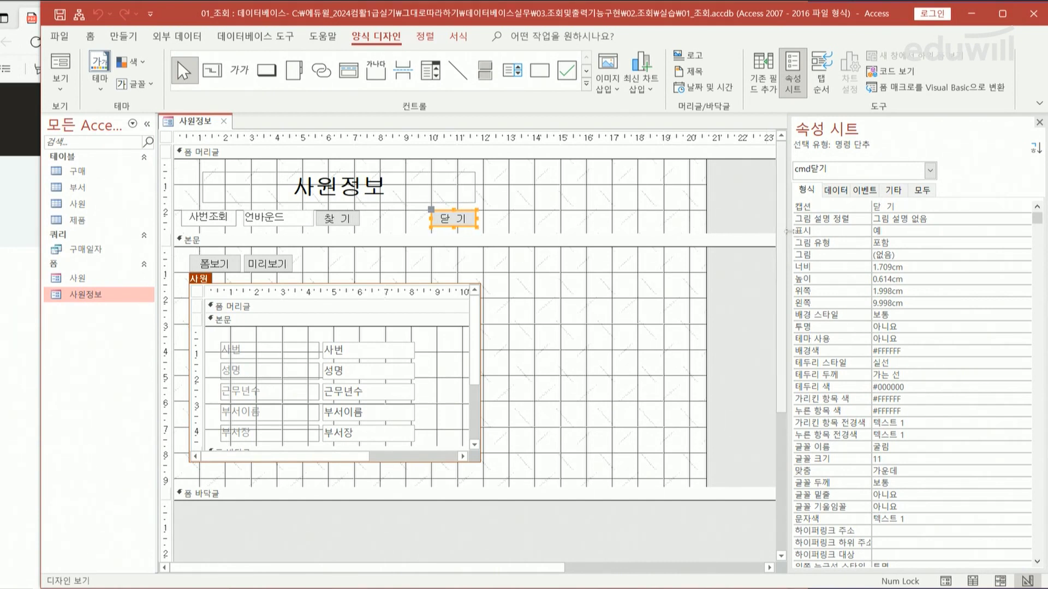
click(864, 190)
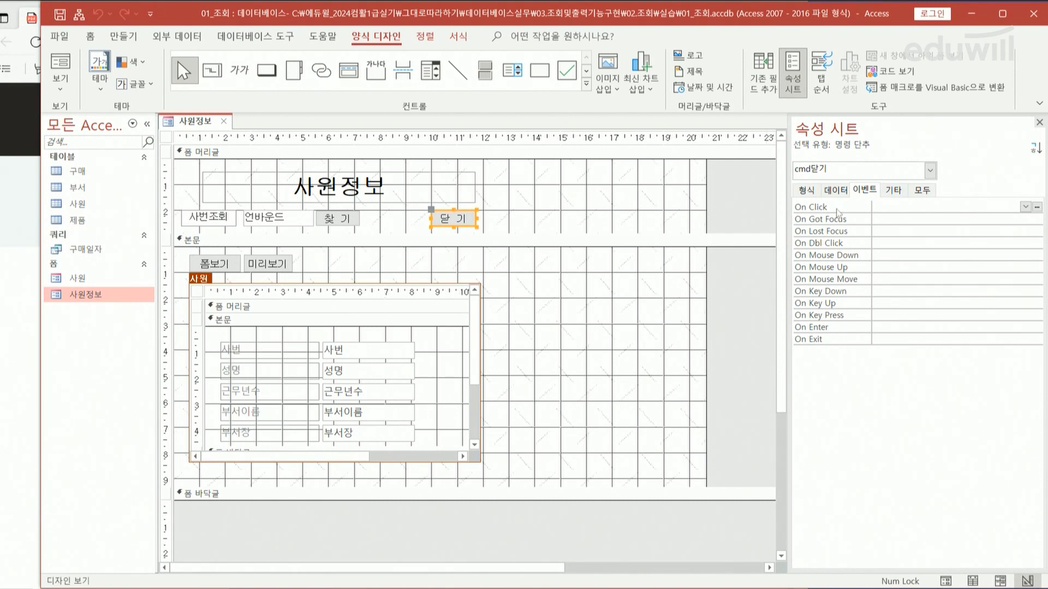
click(888, 207)
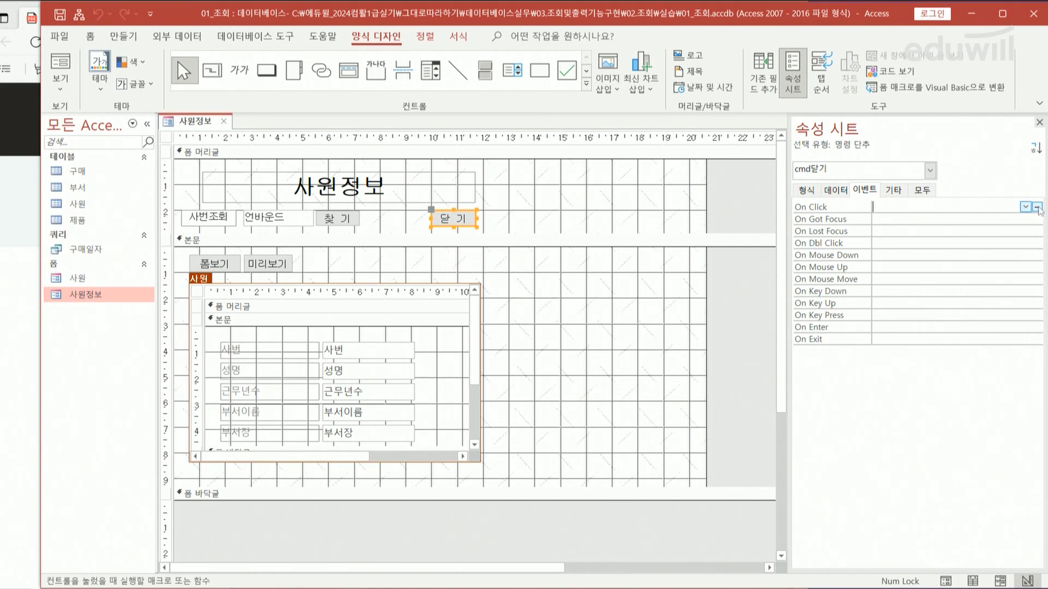
click(1036, 208)
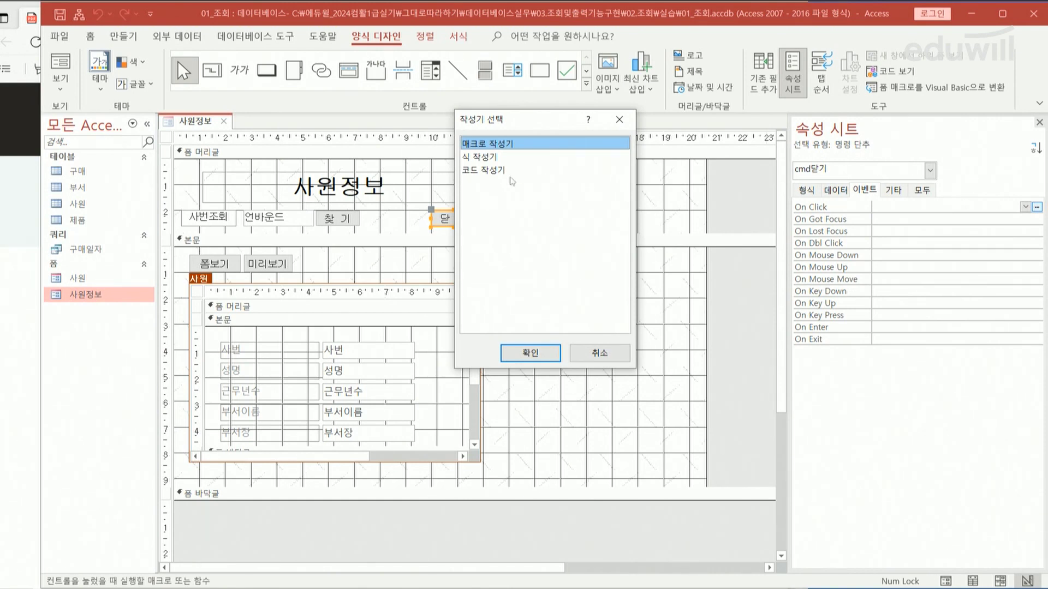
click(502, 172)
click(539, 358)
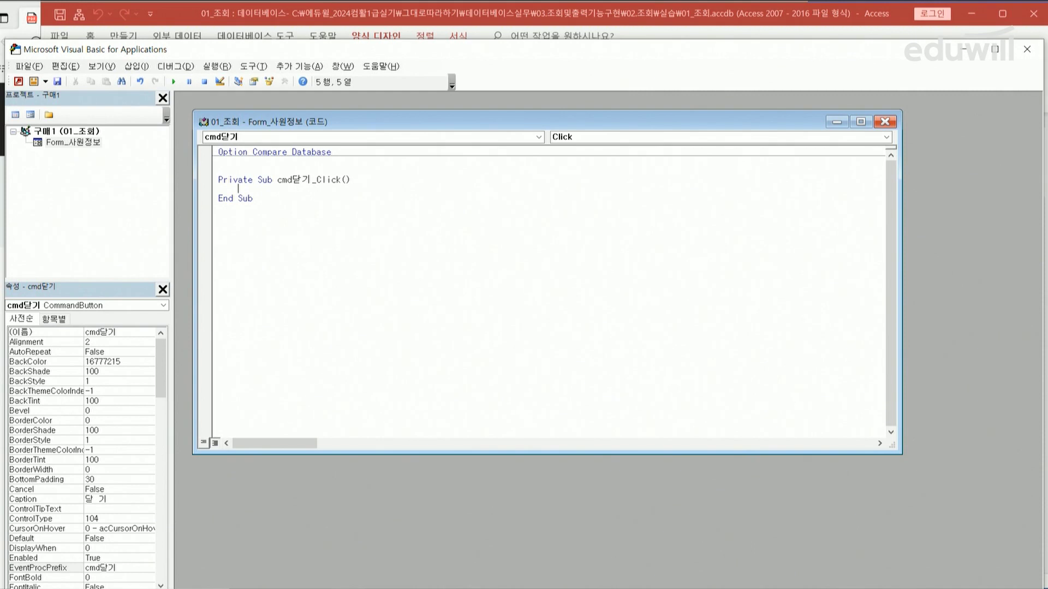
Enter DoCmd.Close in the cmd닫기_Click procedure and return to the form design in Access
text(docmd.close)
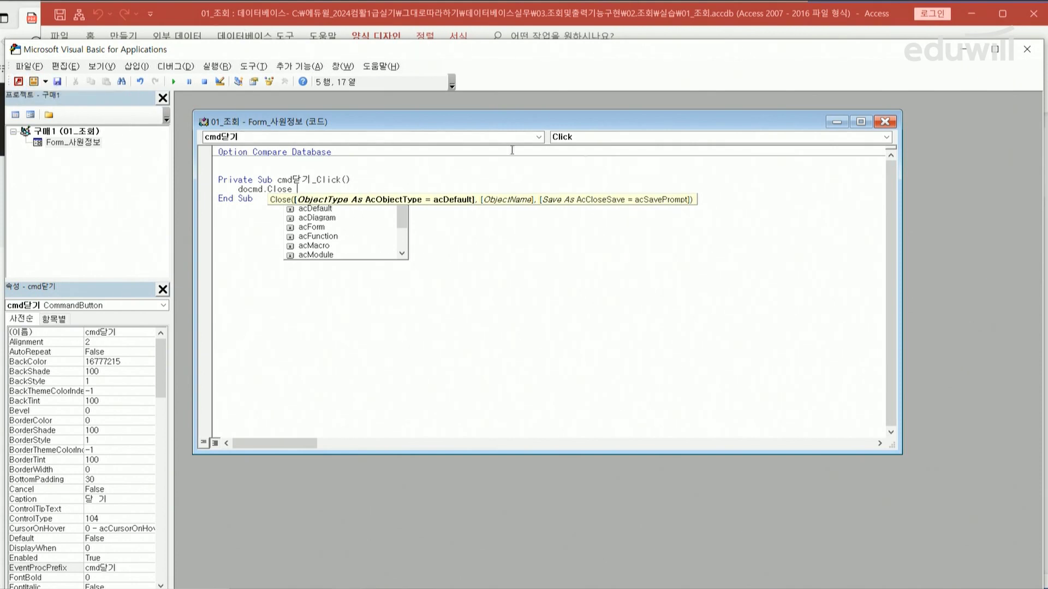
click(18, 81)
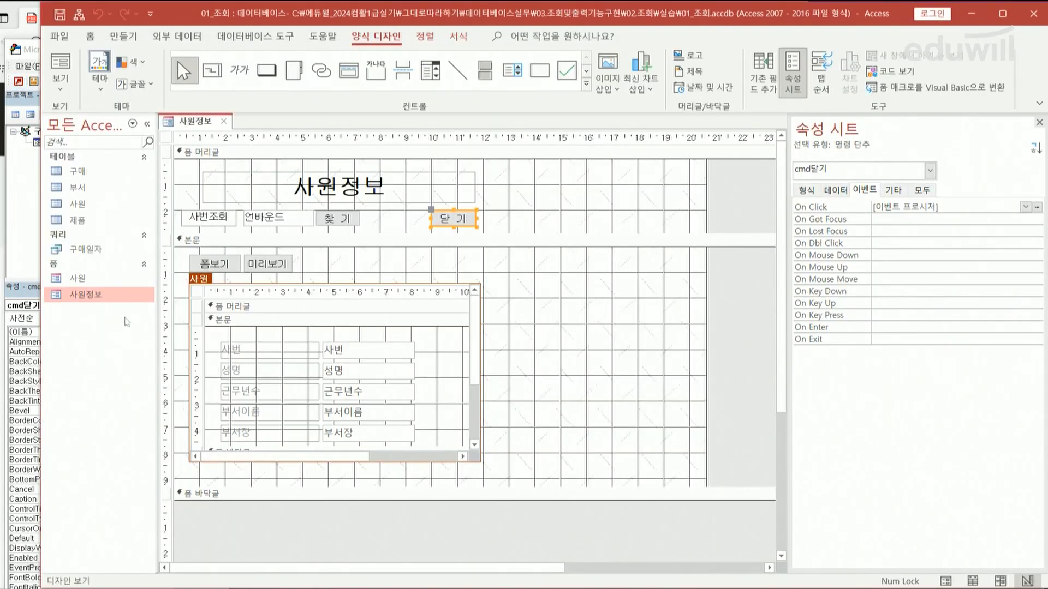
Run the 사원정보 form, test closing it with its 닫기 button and save the design changes
double_click(97, 300)
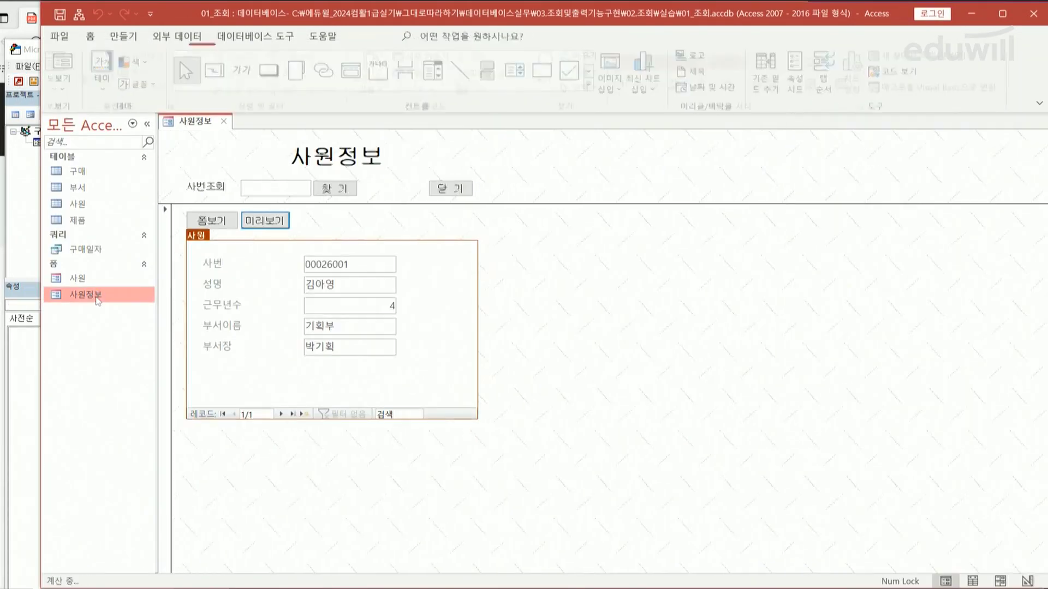
click(456, 192)
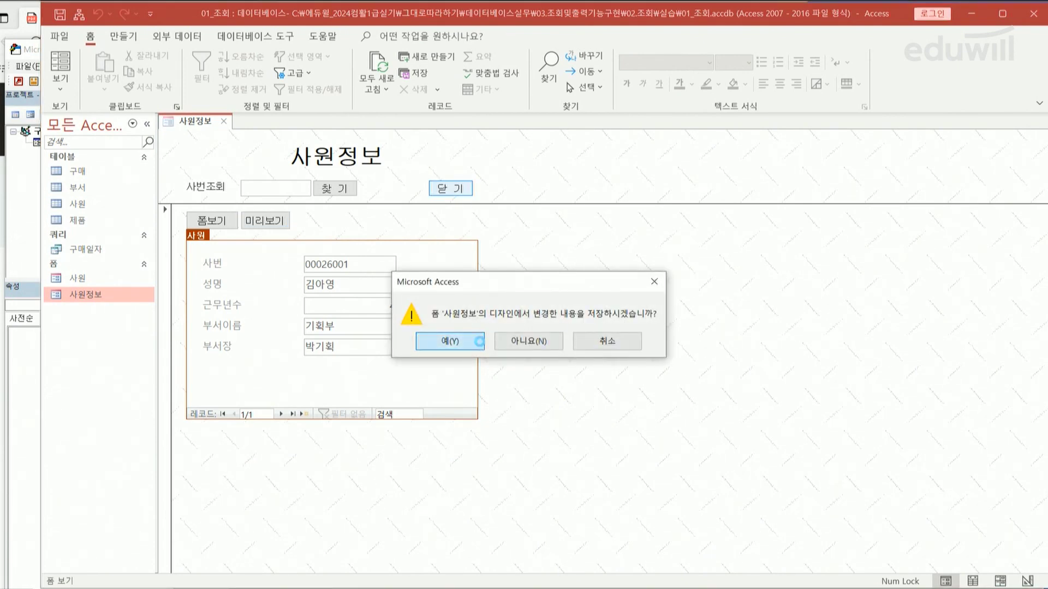
click(480, 346)
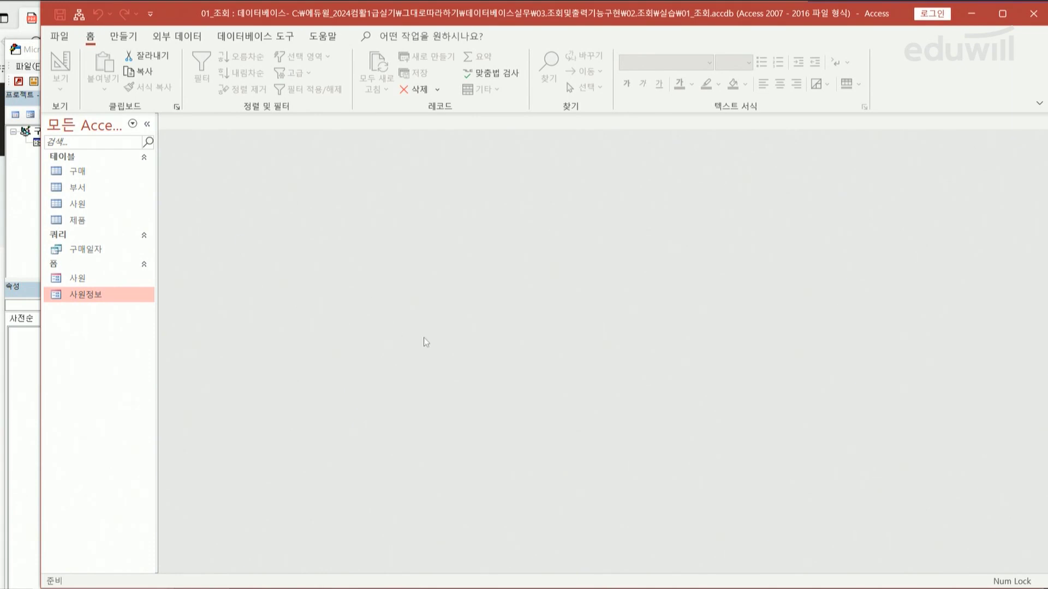
Switch to the textbook PDF in Edge and review the DoCmd.Close code and the Close method's description on page 140
click(33, 22)
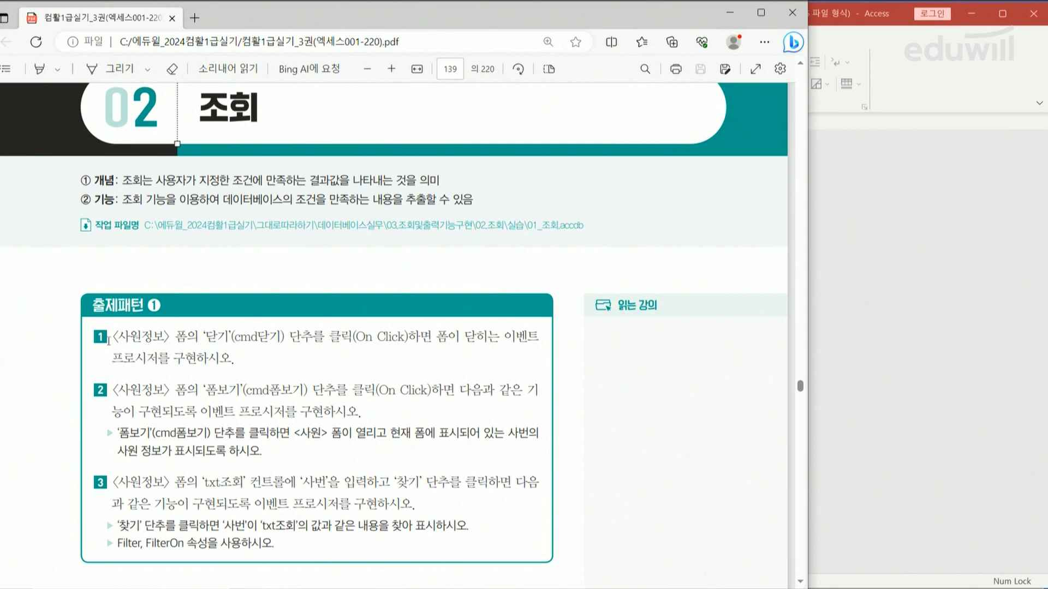
scroll(227, 370, down, 15)
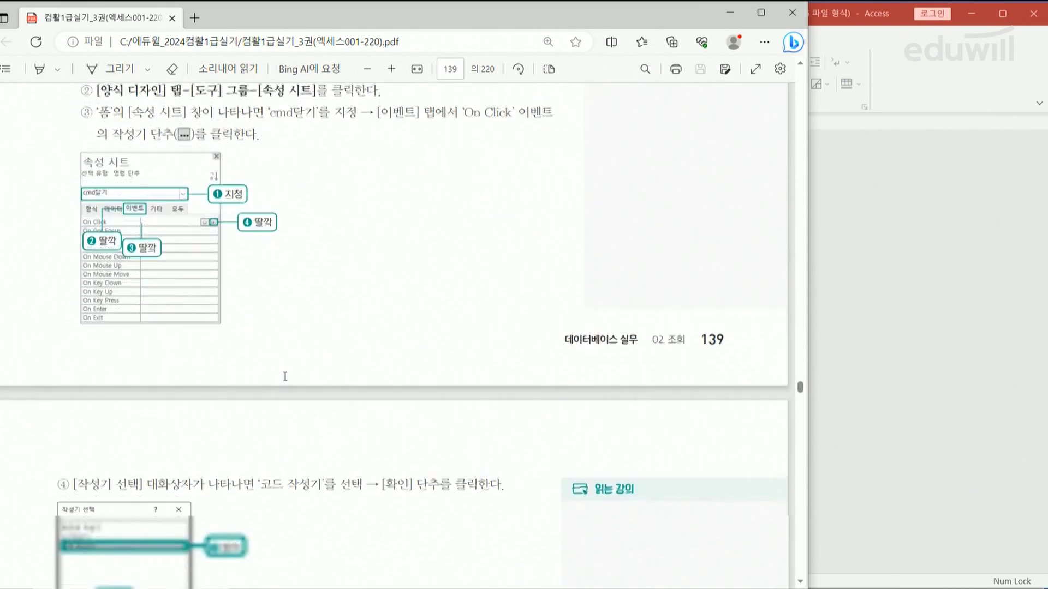
scroll(287, 380, down, 4)
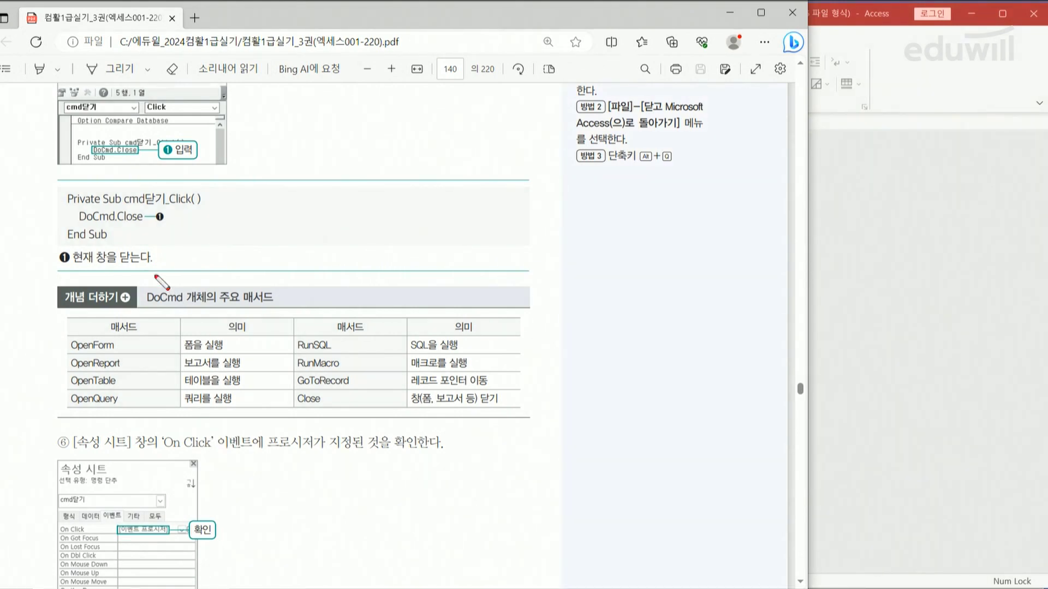
drag(78, 224, 149, 224)
drag(296, 407, 501, 407)
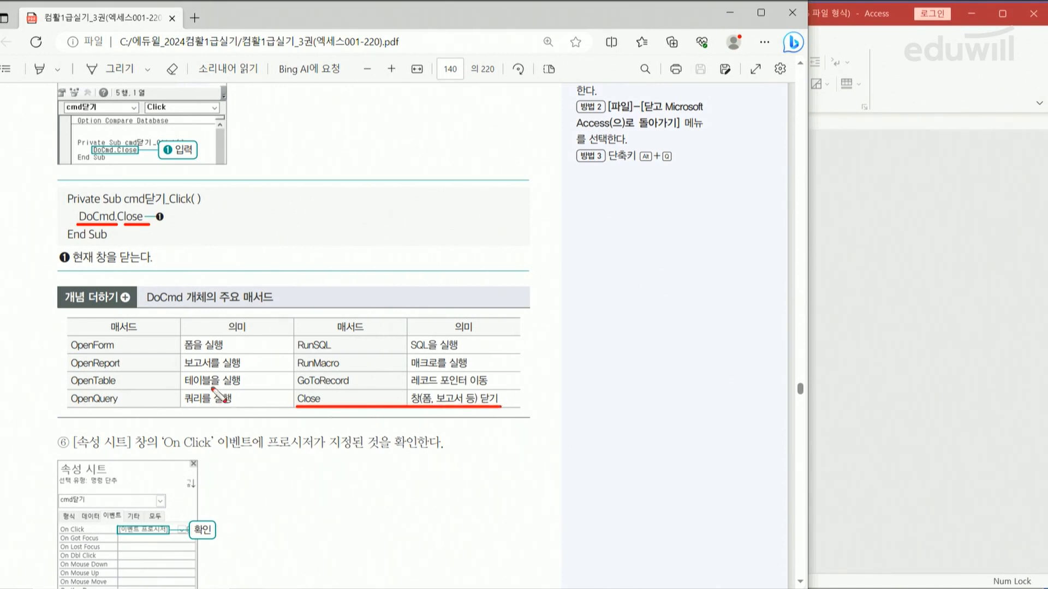
Examine the other DoCmd methods in the table, from OpenForm, OpenReport, OpenTable and OpenQuery to RunSQL, RunMacro and GoToRecord
drag(69, 352, 196, 352)
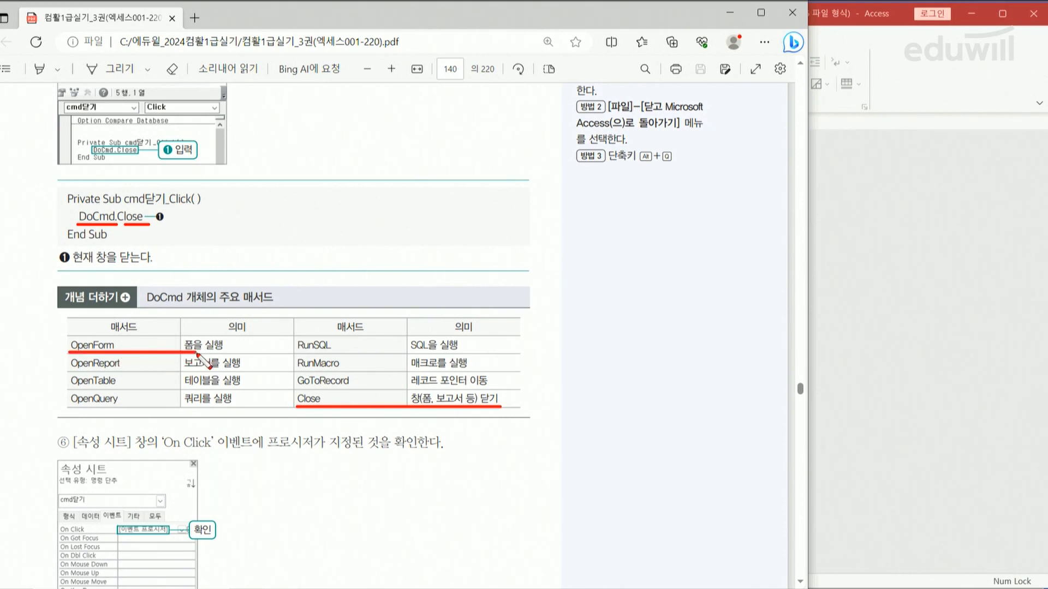
drag(70, 372, 211, 373)
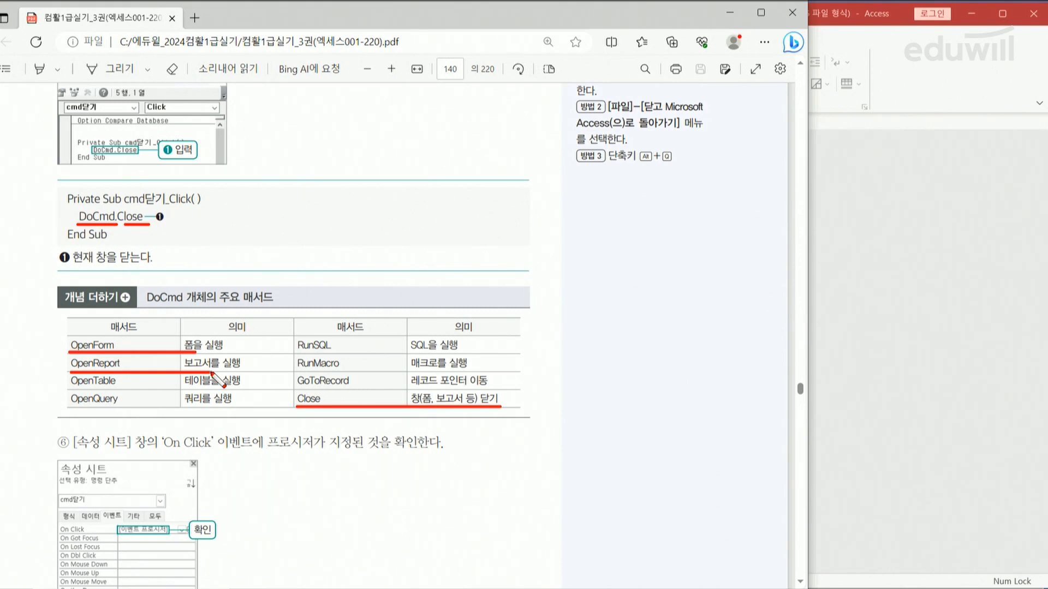
drag(70, 390, 203, 389)
drag(70, 407, 193, 408)
drag(64, 342, 71, 365)
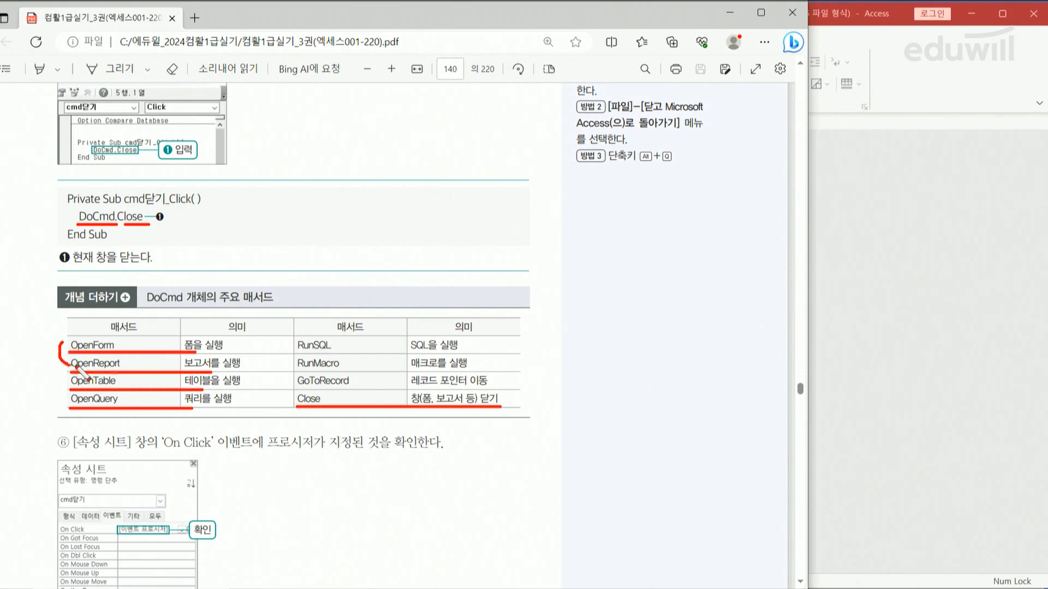
drag(245, 341, 247, 371)
drag(297, 351, 445, 353)
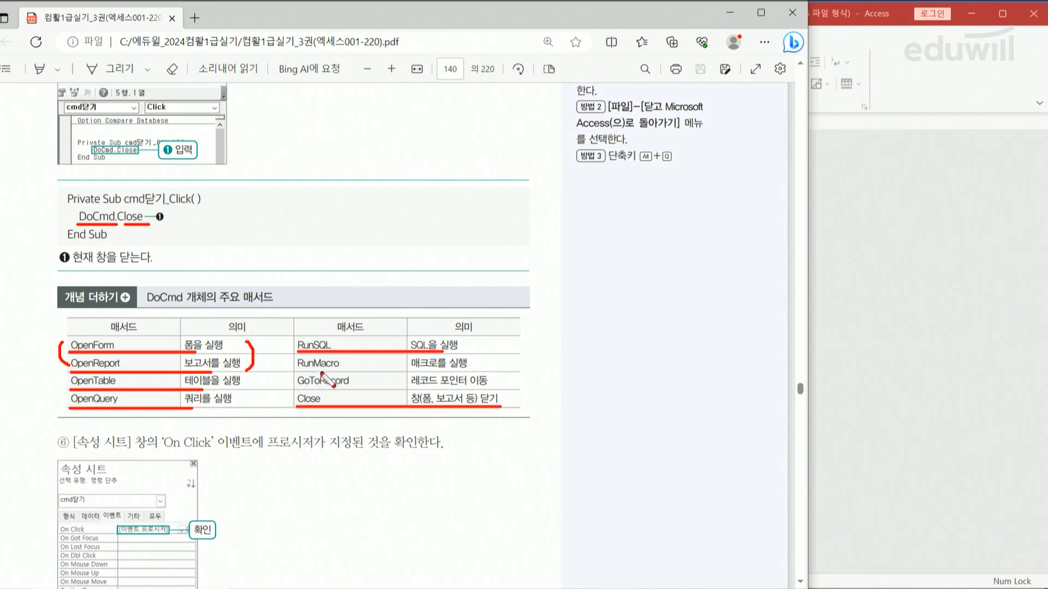
drag(302, 372, 468, 372)
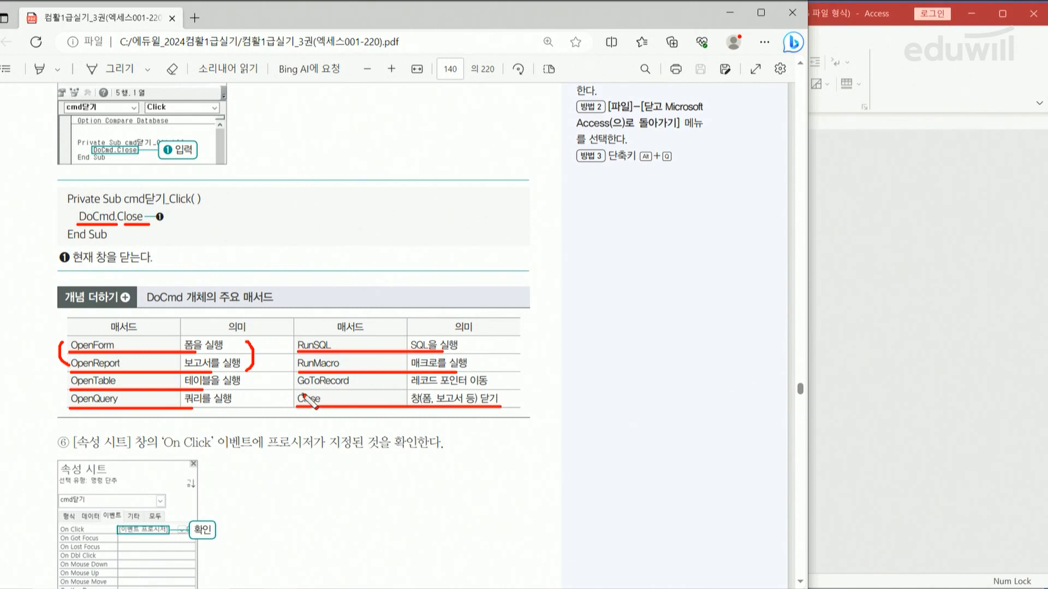
drag(300, 386, 476, 387)
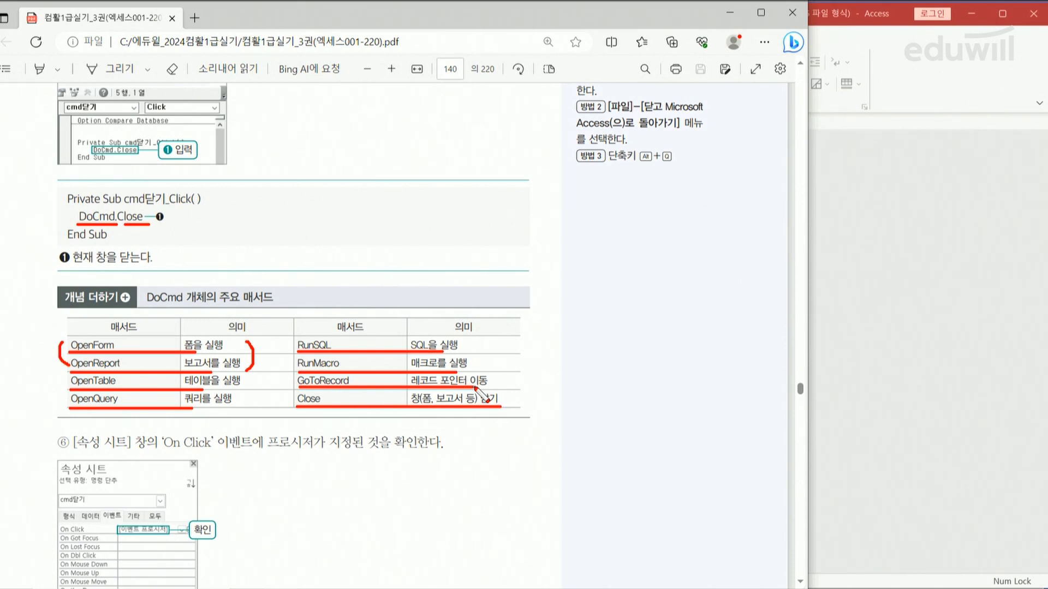
Check exercise 2 in the PDF, switch to Access and create an On Click event procedure for cmd폼보기 with 코드 작성기
scroll(328, 354, up, 10)
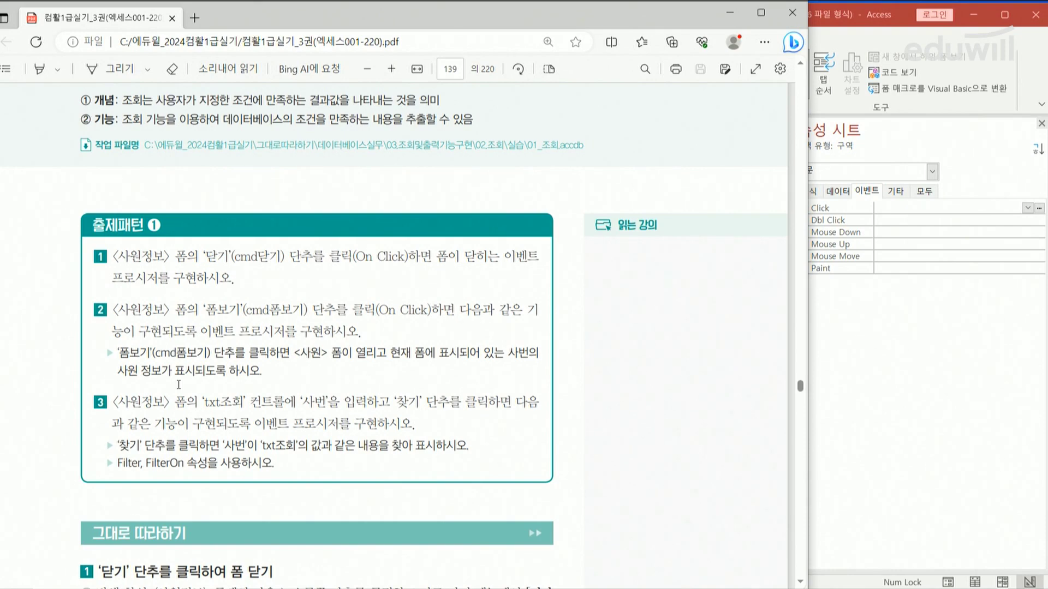
click(866, 334)
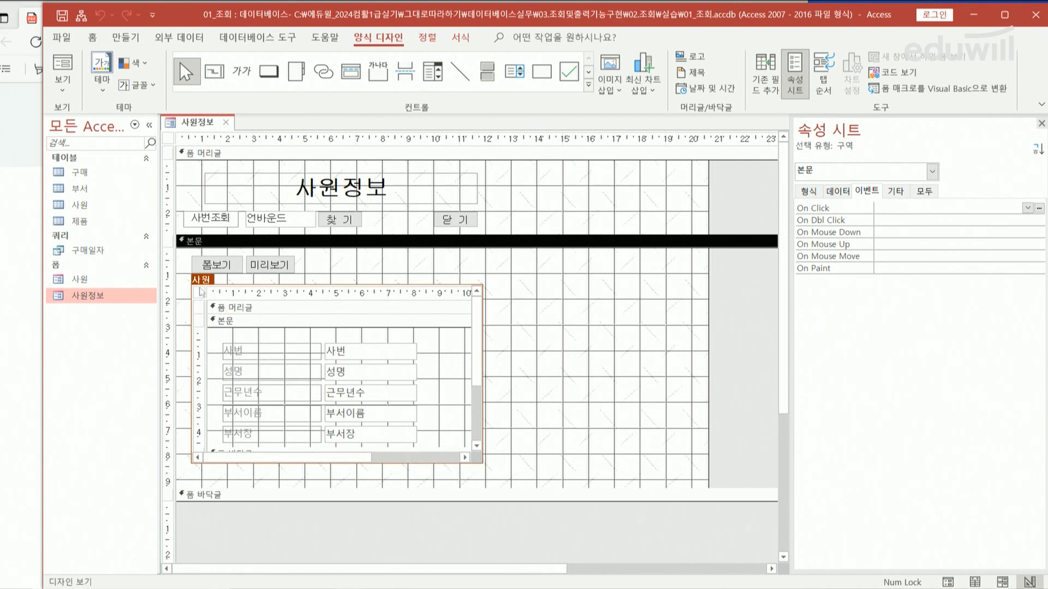
click(233, 268)
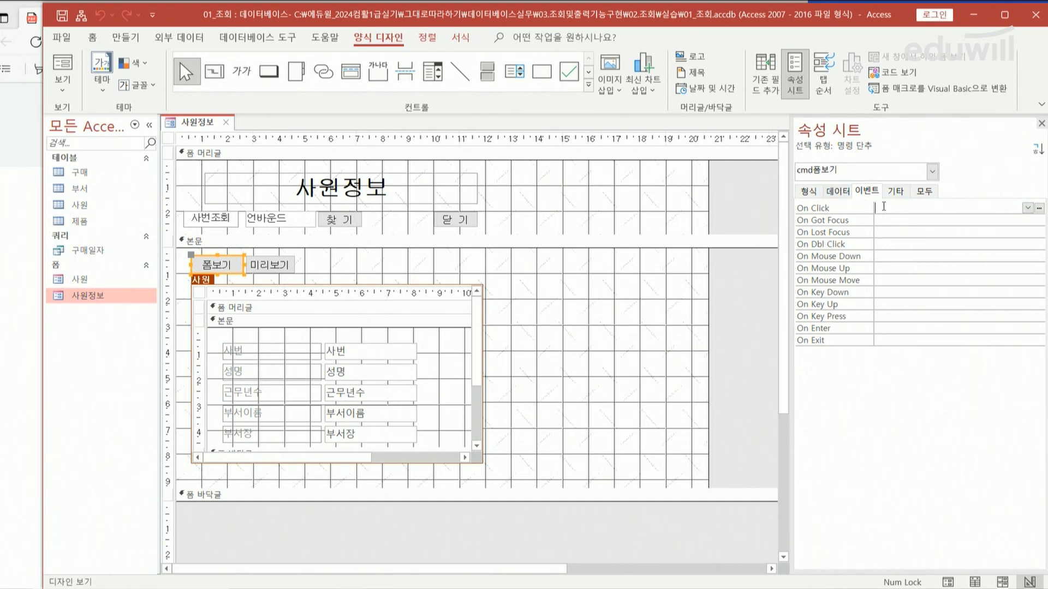
click(816, 210)
click(1039, 208)
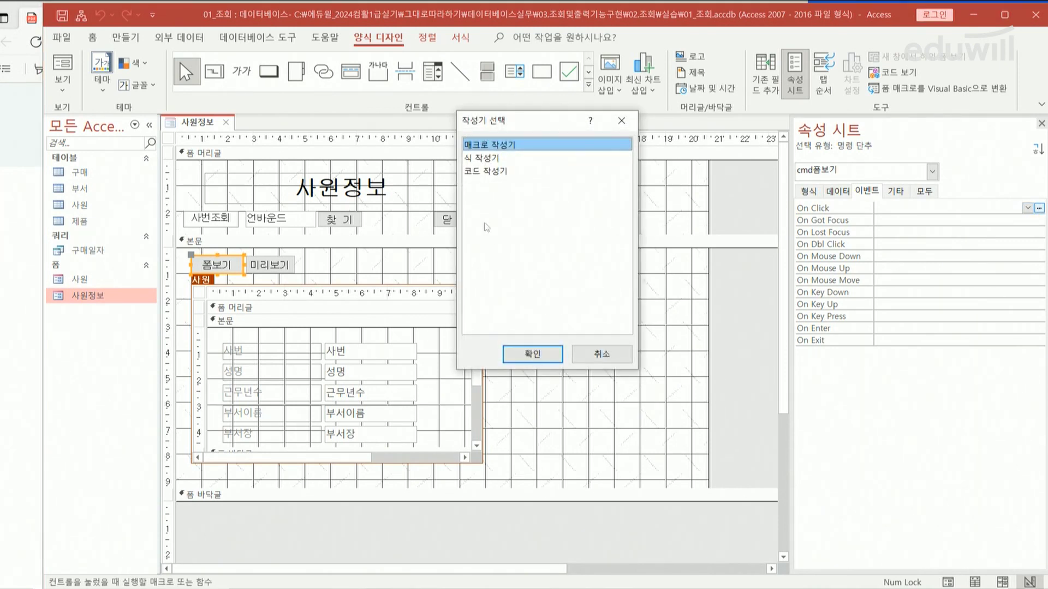
click(495, 171)
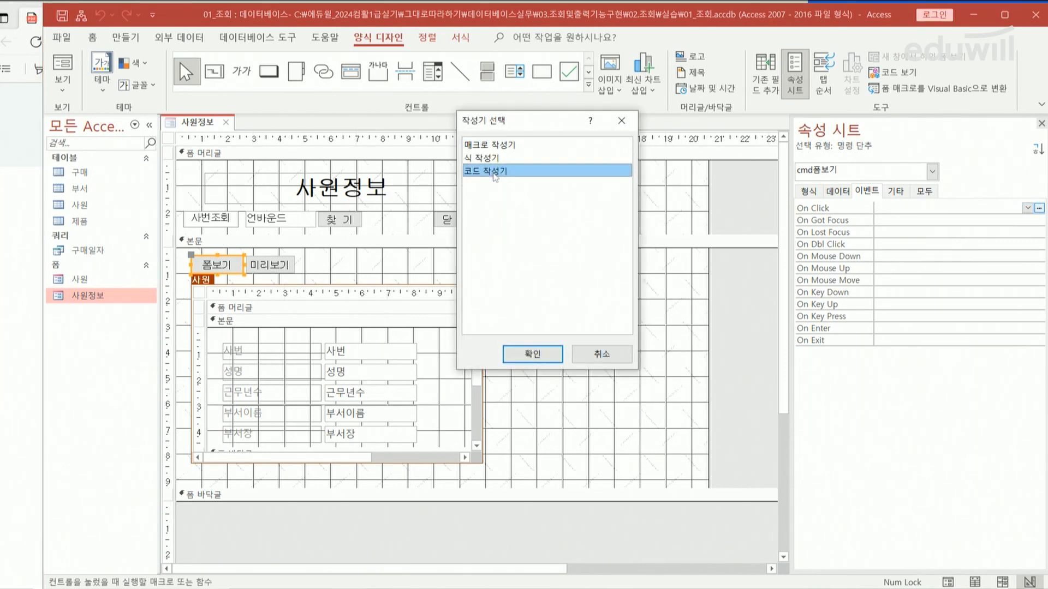
click(526, 354)
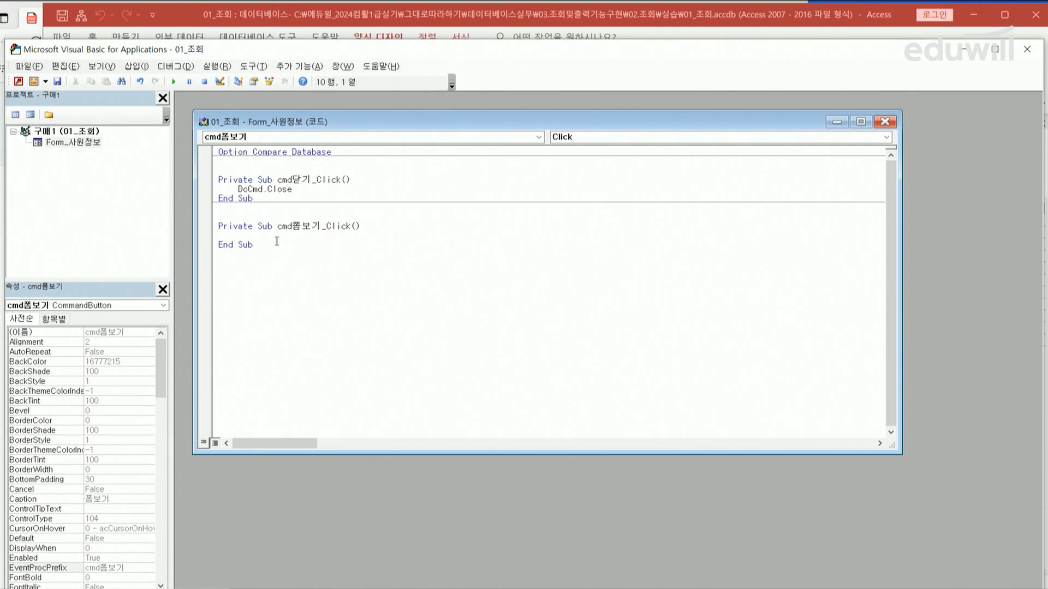
Enter a DoCmd.OpenForm statement for the "사원" form in the cmd폼보기_Click procedure
key(Tab)
text(docmf.)
key(BackSpace)
text(d.)
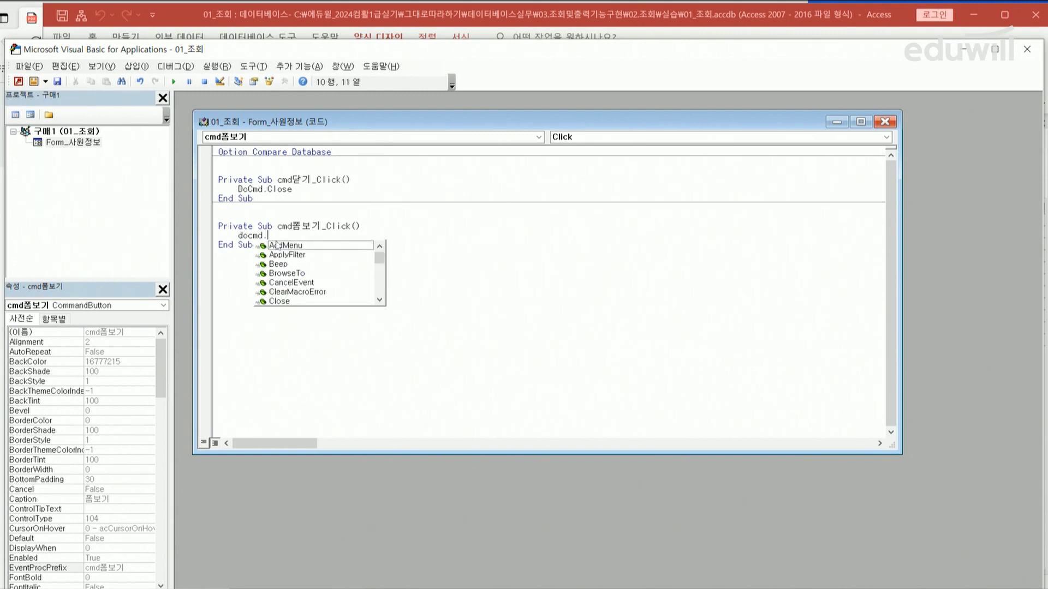
text(oprn)
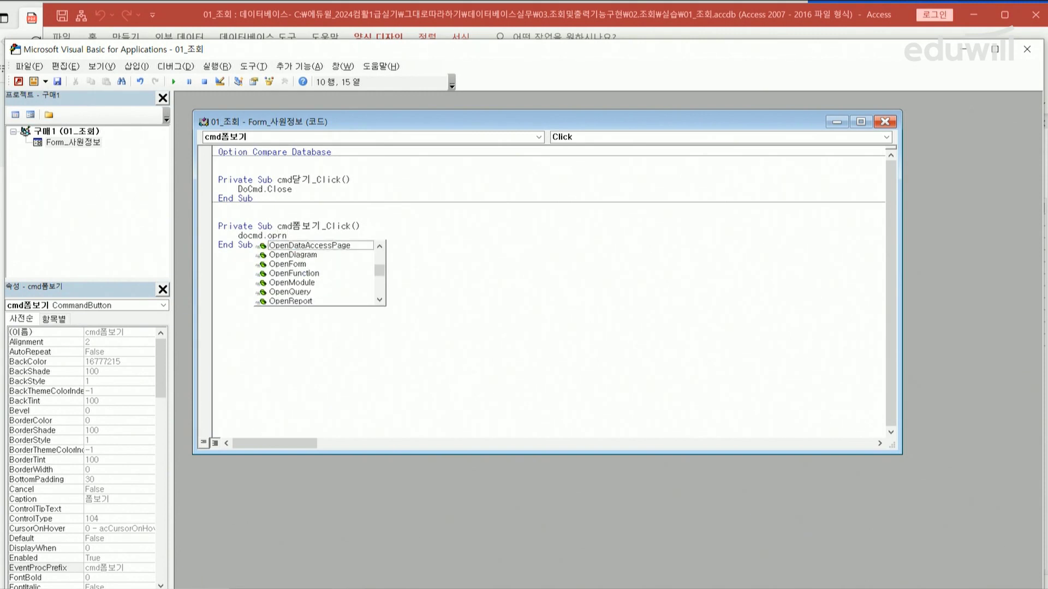
key(BackSpace)
key(BackSpace)
text(enform)
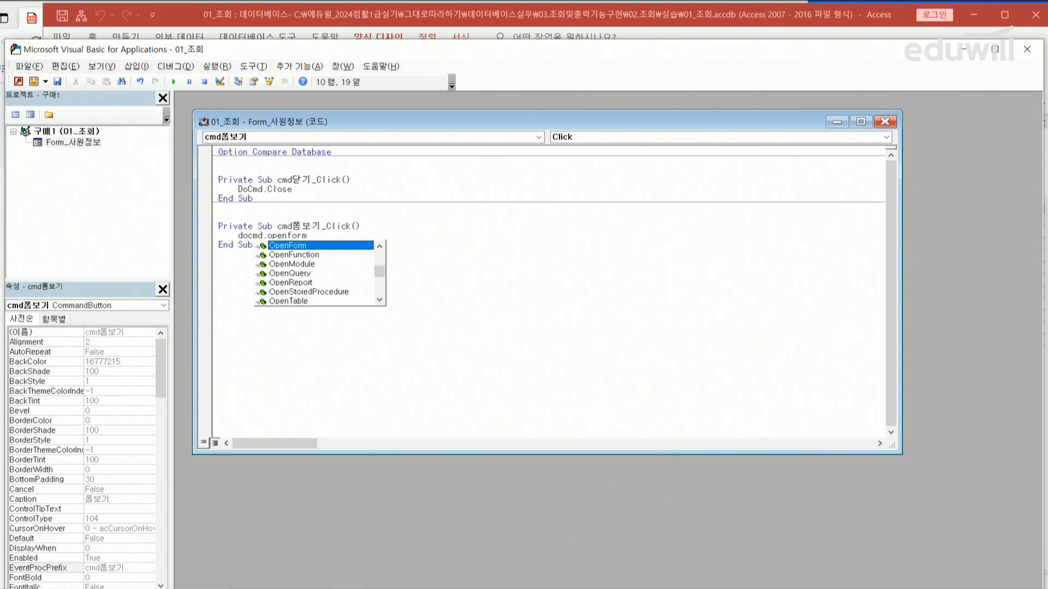
text( ")
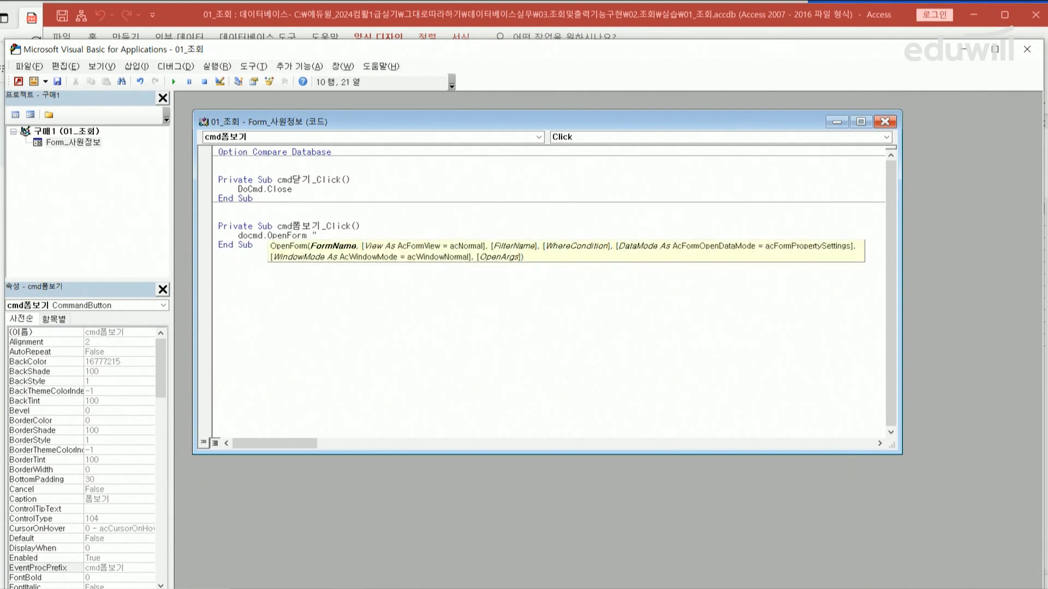
text(사원",)
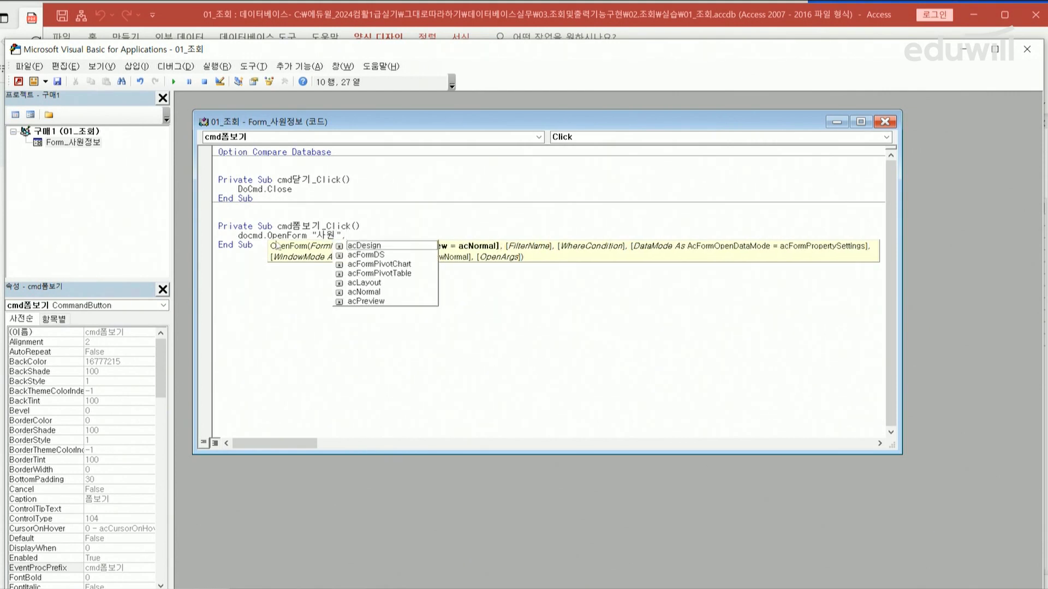
Set the OpenForm statement's view argument to acNormal, followed by a comma for the next argument
text(ac)
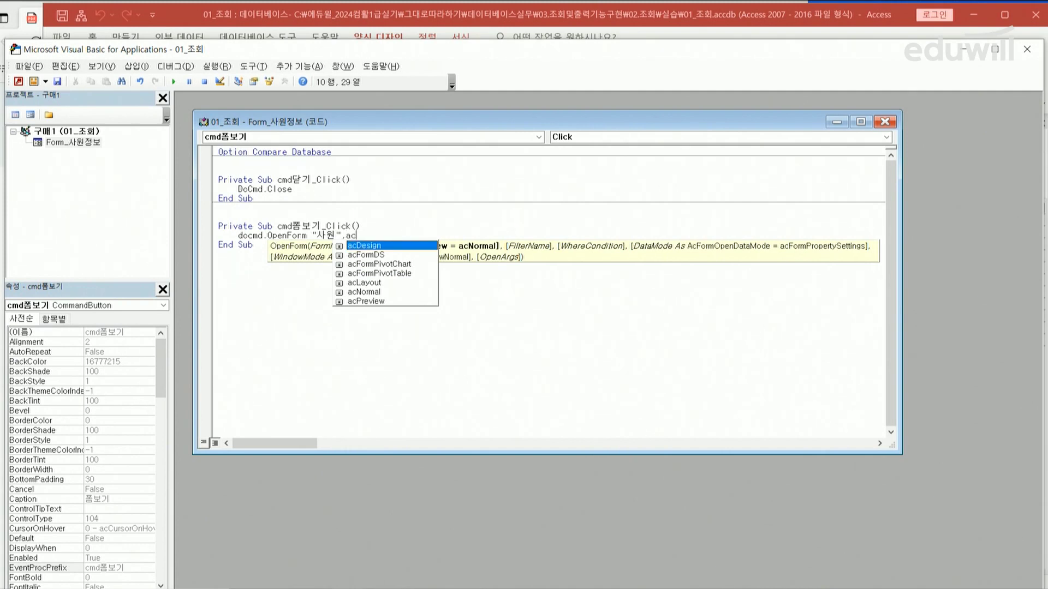
key(Down)
key(Down)
key(Down)
key(Down)
key(Down)
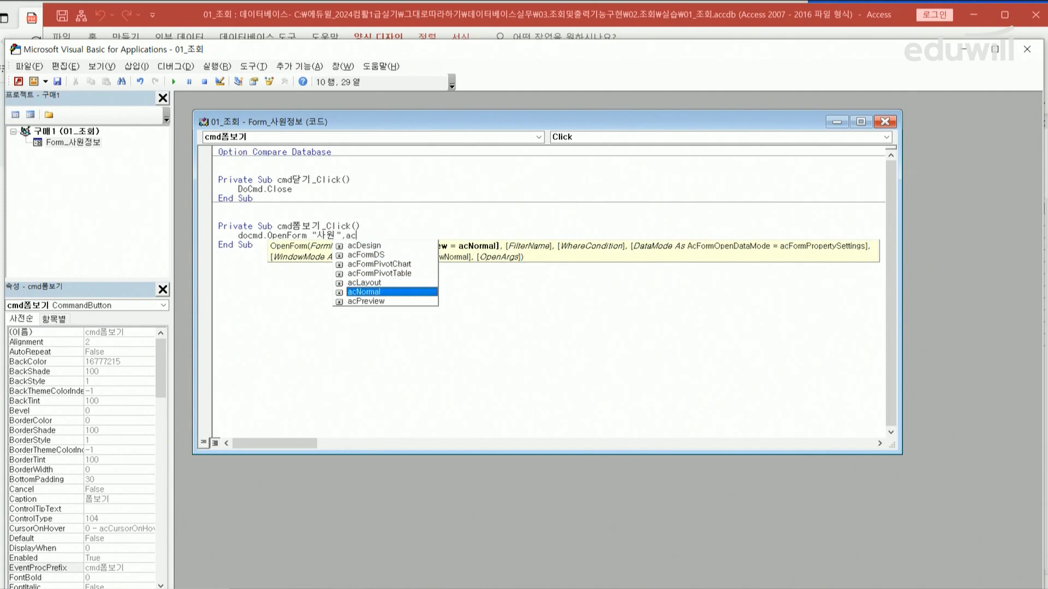
text(Normal )
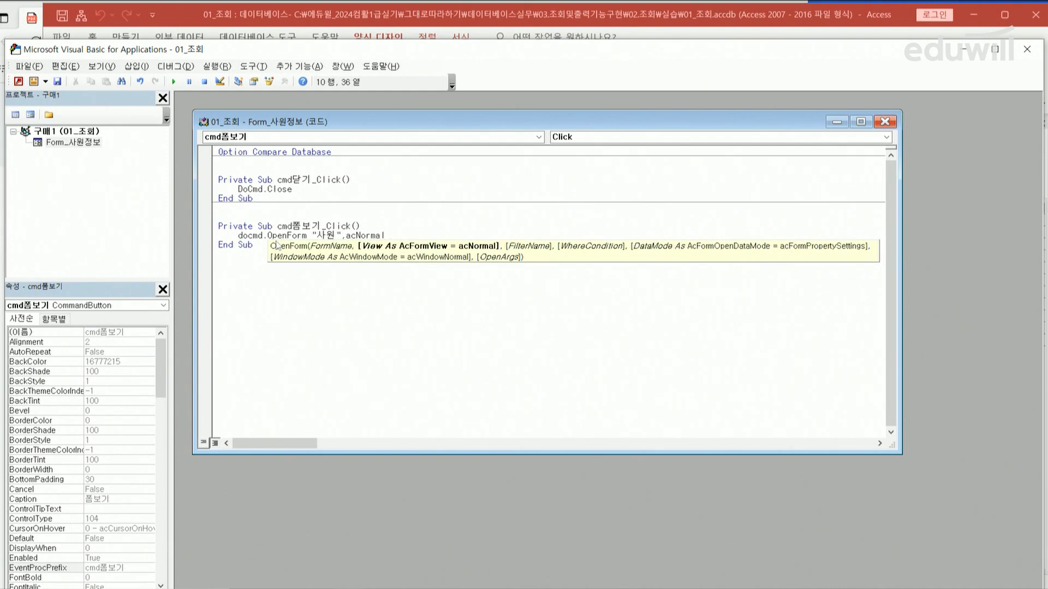
text(,)
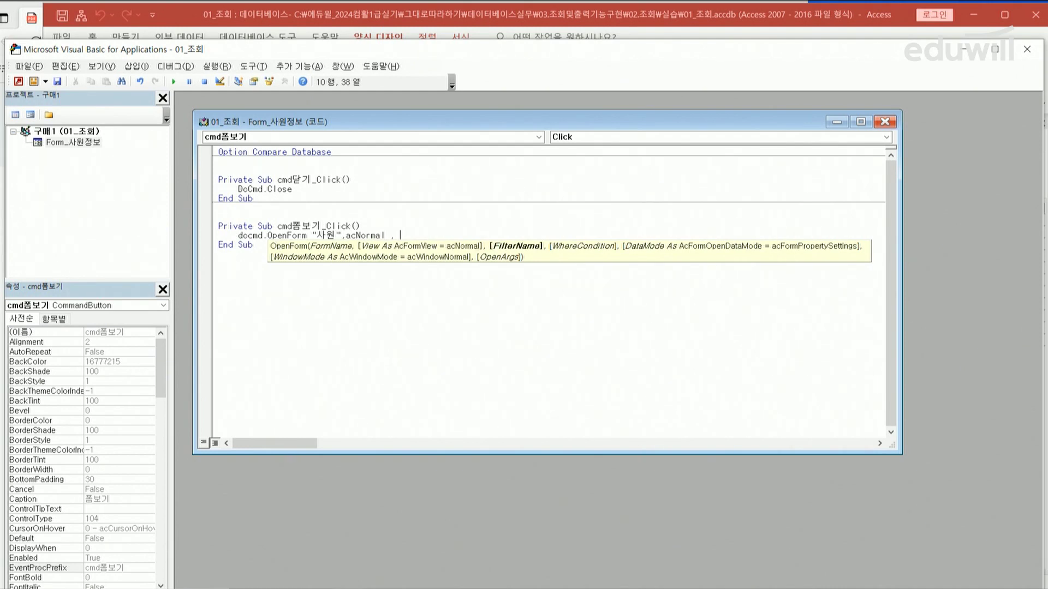
Complete the OpenForm statement with the condition "사번 = '" & 사번 & "'" and review its quoted parts
text( ")
text(사번)
text( 삽)
text(번 )
text(")
key(Left)
key(Left)
key(Left)
key(Left)
text(=)
text(')
text(")
text( &)
text( 쇠)
text(')
text(')
click(555, 233)
mouse_move(401, 230)
mouse_down()
mouse_move(467, 208)
mouse_move(511, 216)
mouse_move(514, 228)
mouse_move(438, 230)
mouse_move(453, 240)
mouse_move(507, 242)
mouse_move(508, 229)
mouse_move(444, 224)
mouse_up()
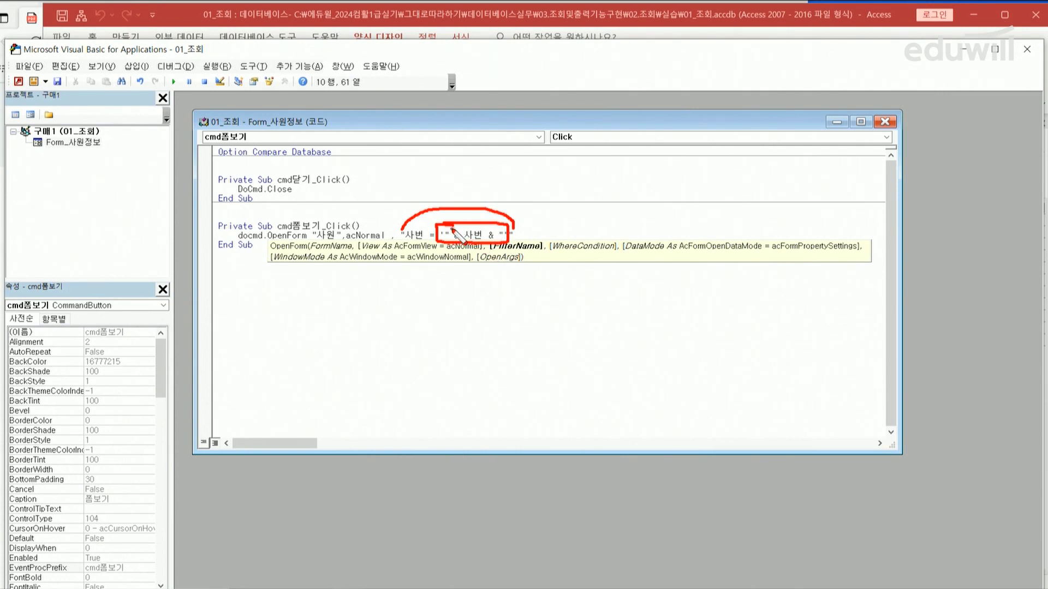
mouse_move(455, 224)
mouse_down()
mouse_move(498, 228)
mouse_move(448, 239)
mouse_up()
key(Escape)
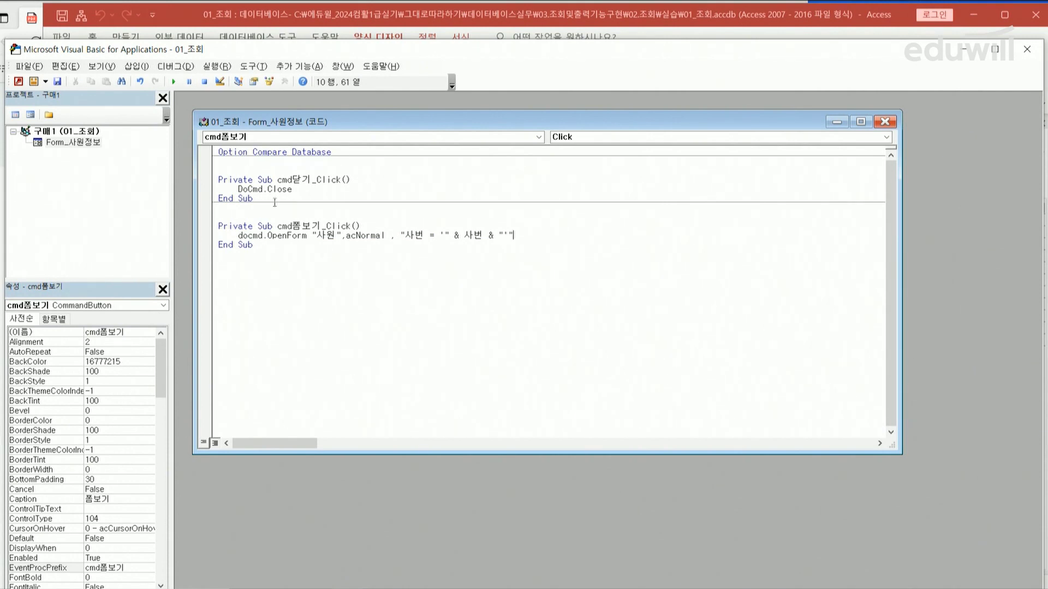
Return to Access, run the 사원정보 form, test its 폼보기 button and close the 사원 form it opens
click(19, 81)
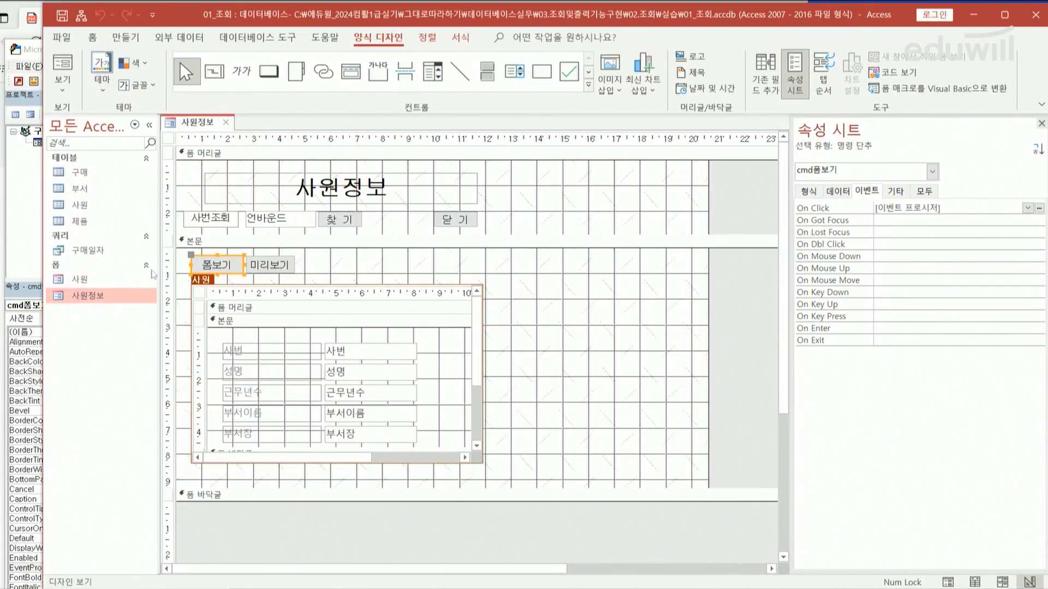
double_click(88, 297)
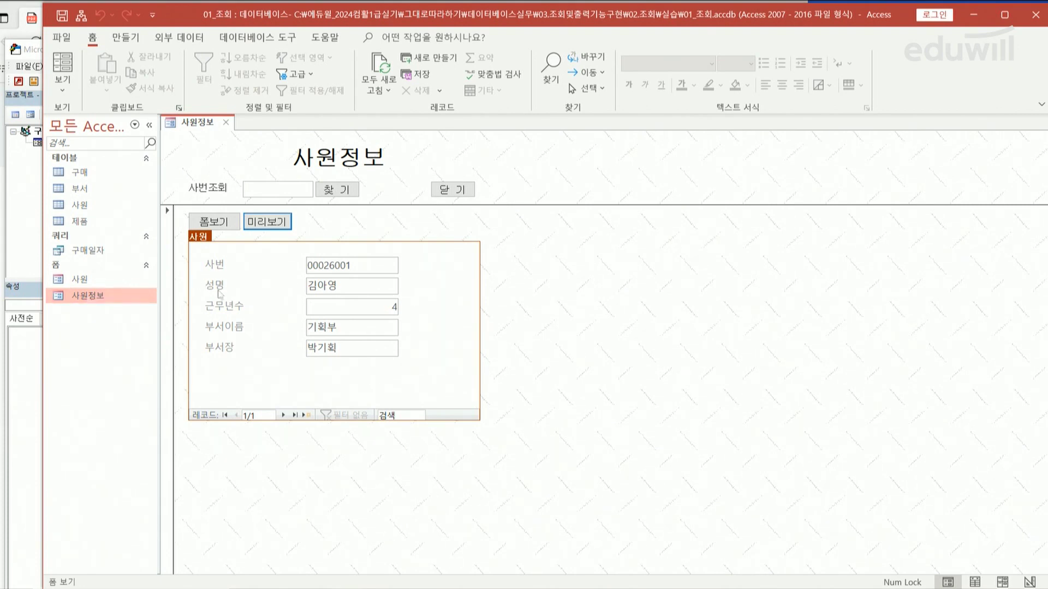
click(226, 223)
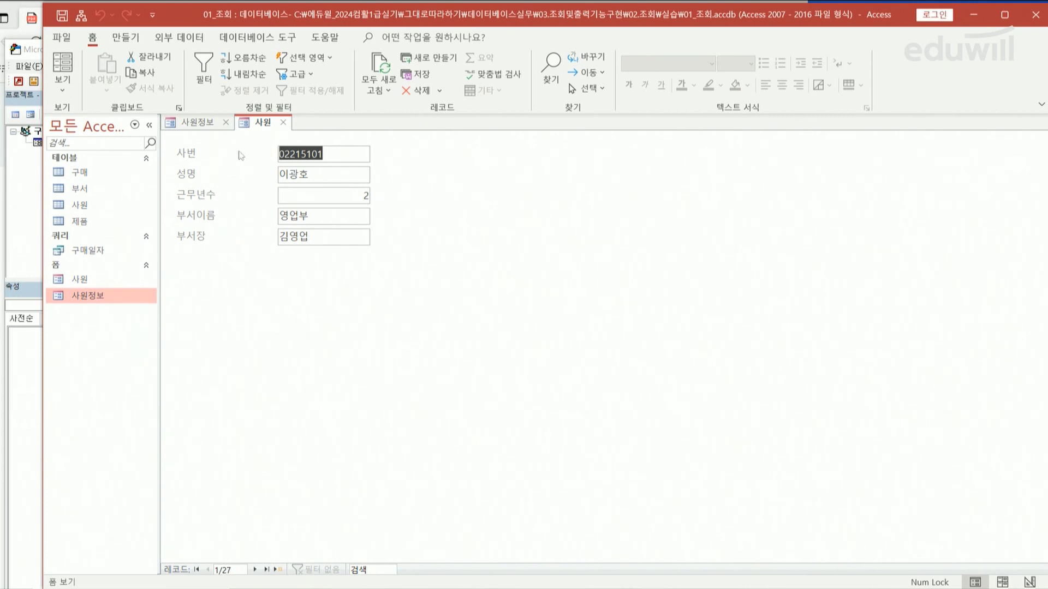
click(283, 122)
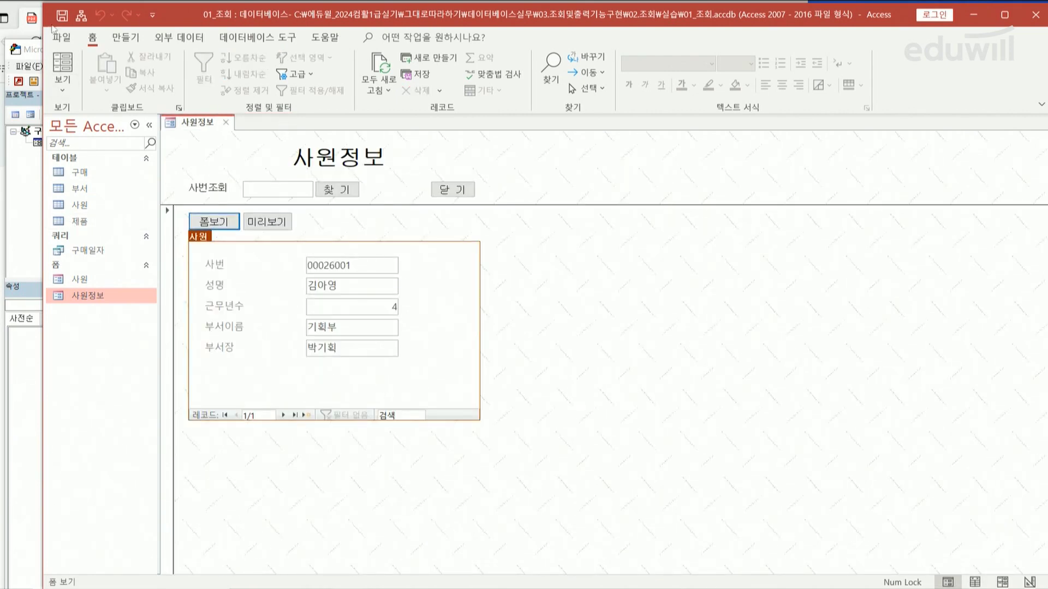
Switch to the textbook PDF and read exercise 3 about the txt조회 control and the 찾기 button
click(5, 17)
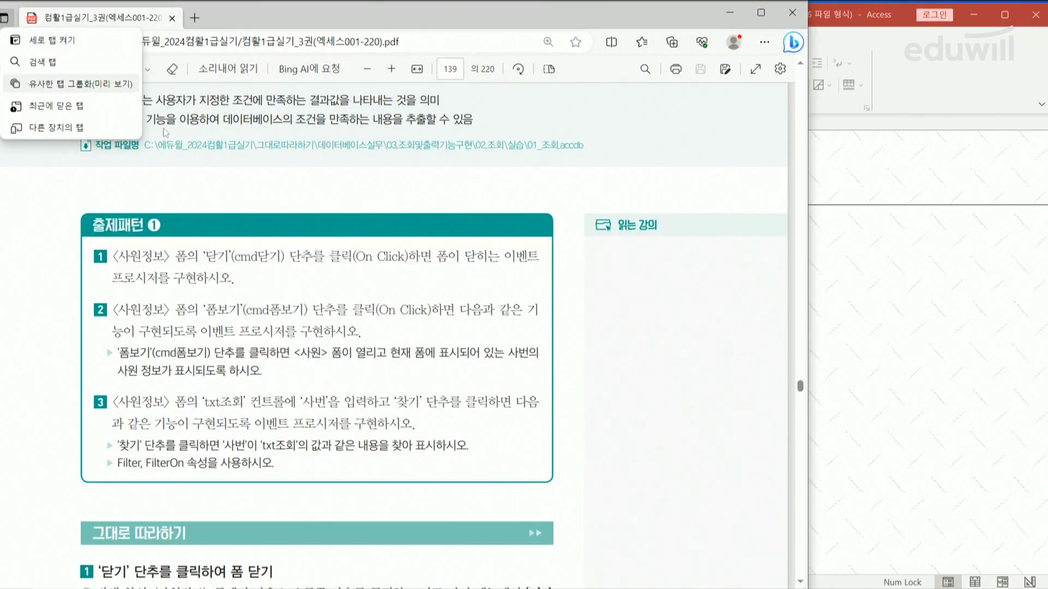
click(225, 355)
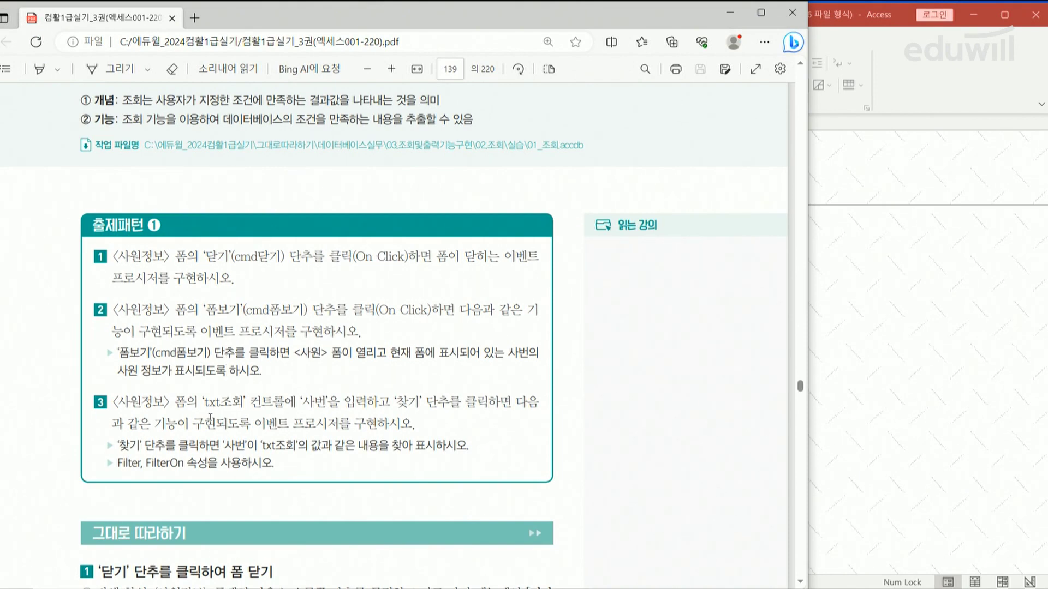
drag(188, 402, 376, 398)
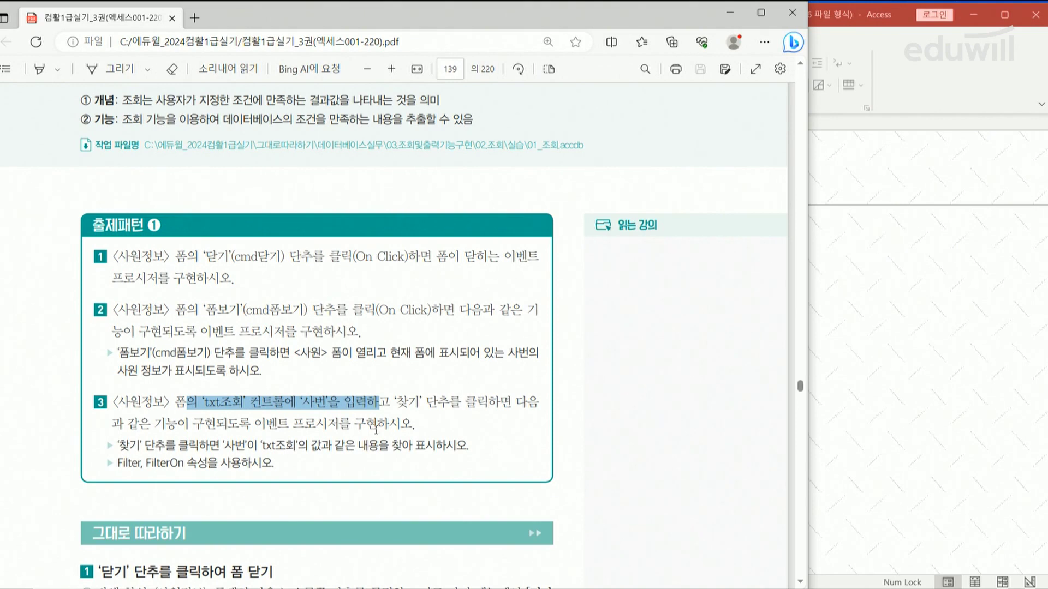
double_click(119, 447)
drag(221, 446, 388, 447)
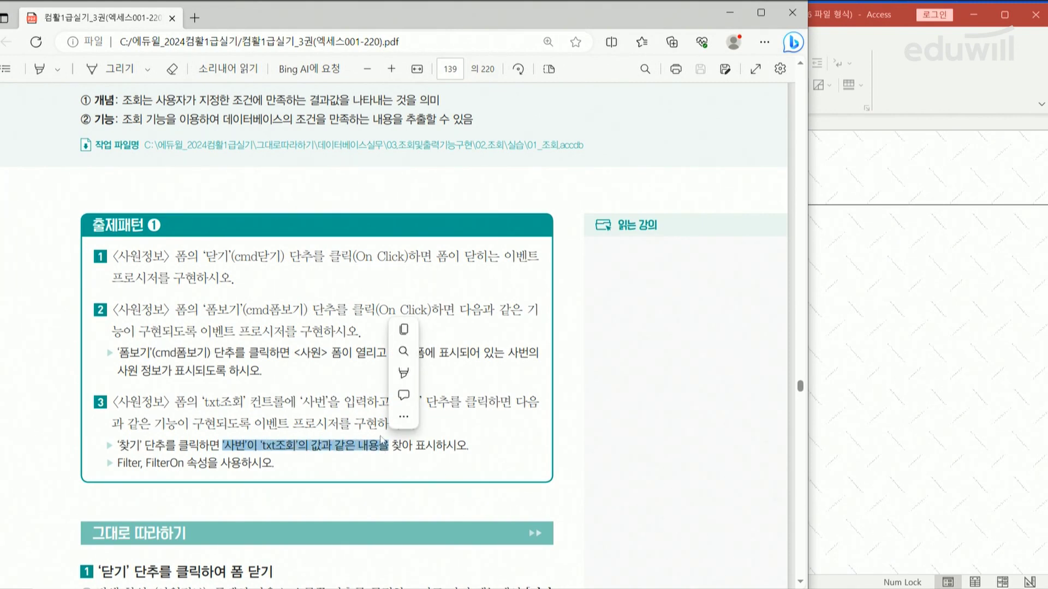
Read exercise 3's instruction on using the Filter and FilterOn properties
click(218, 463)
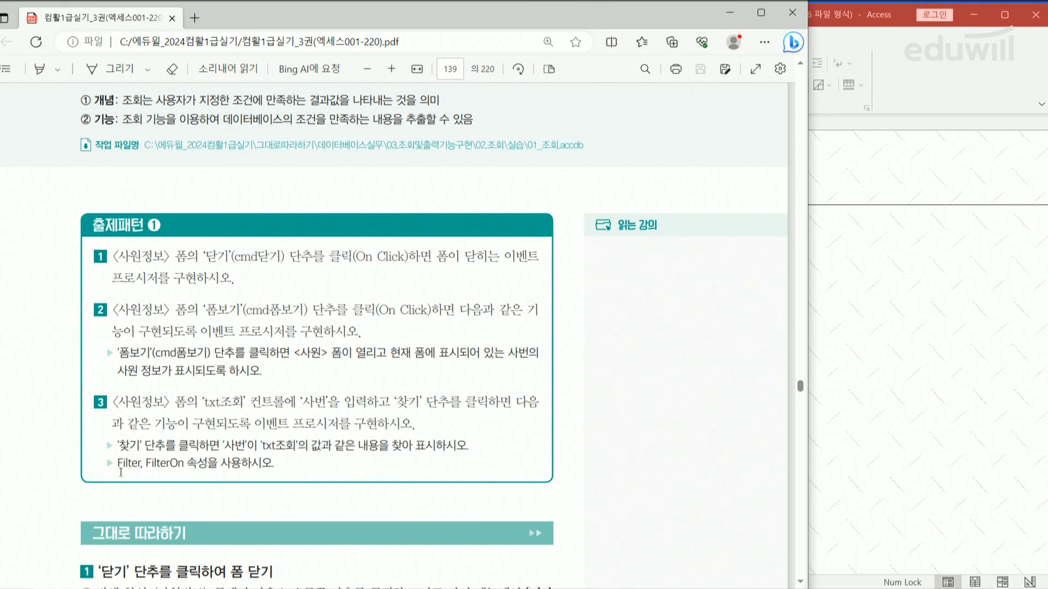
drag(116, 463, 240, 463)
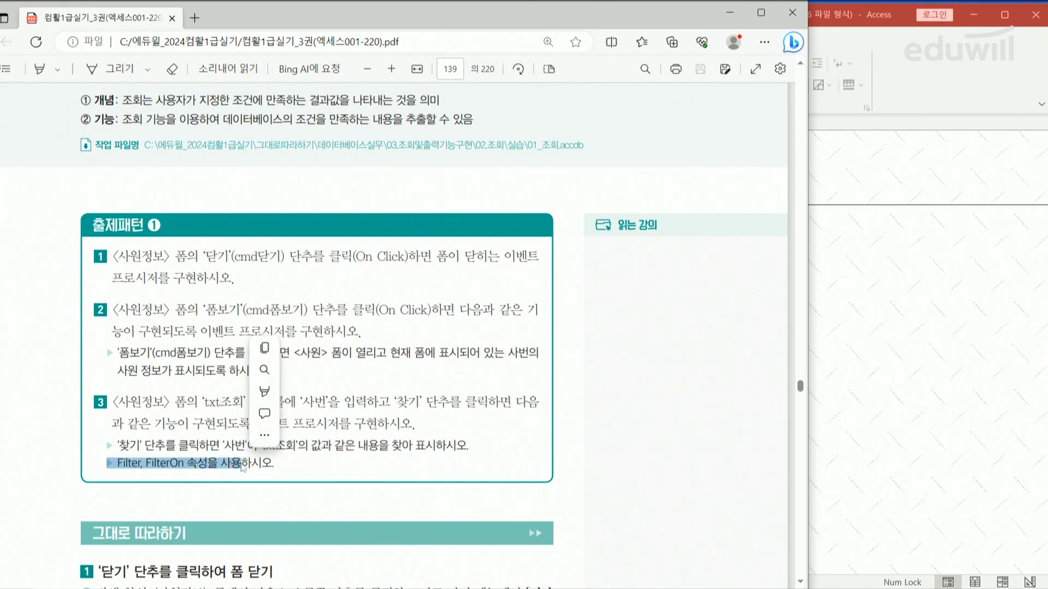
click(180, 462)
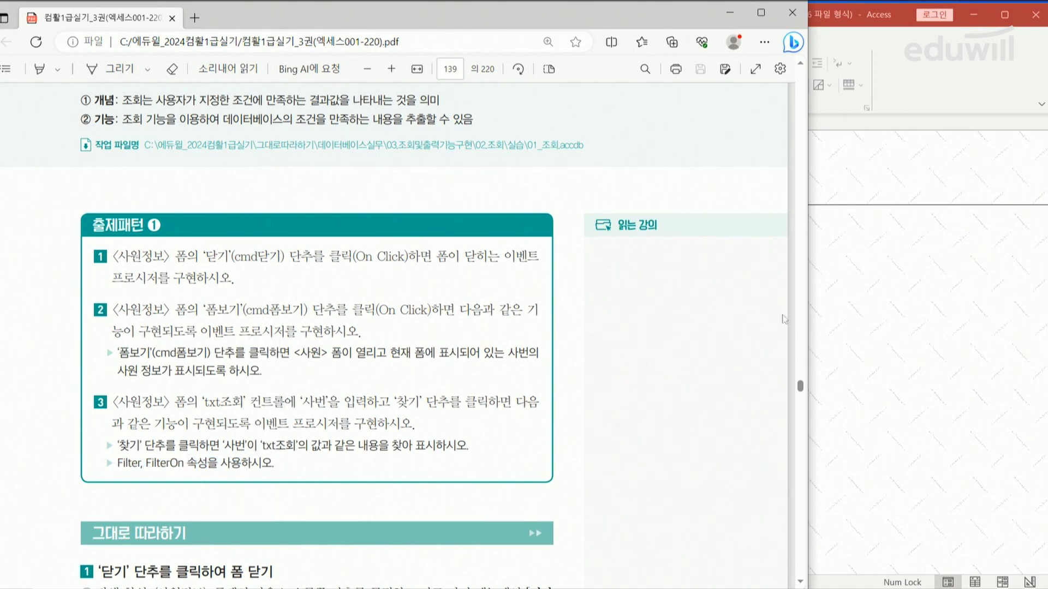
Switch to Access, open the 사원정보 form in design view and check the name of the unbound search text box
click(898, 289)
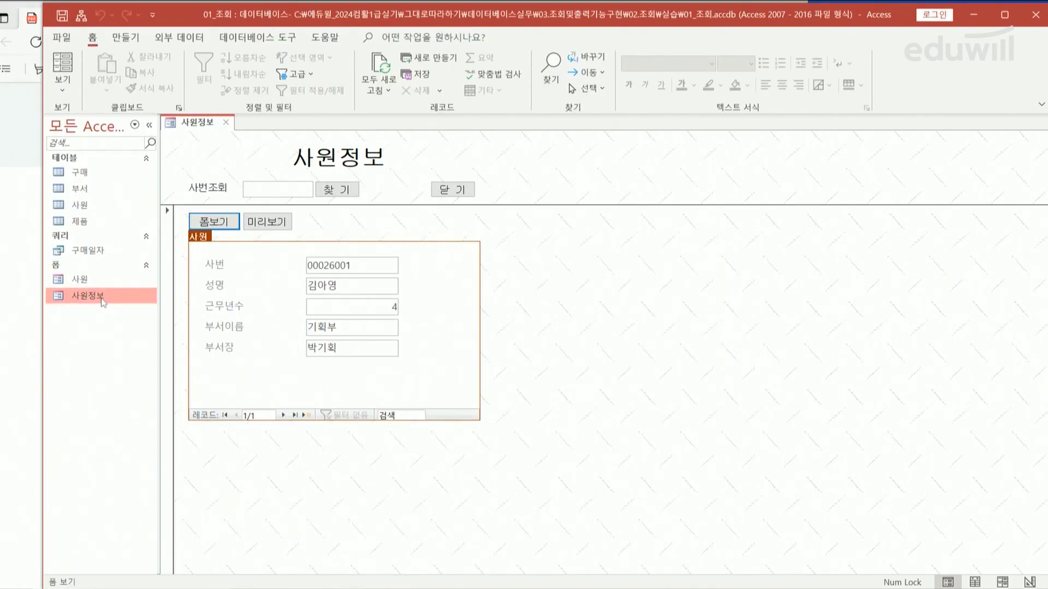
right_click(103, 301)
click(308, 215)
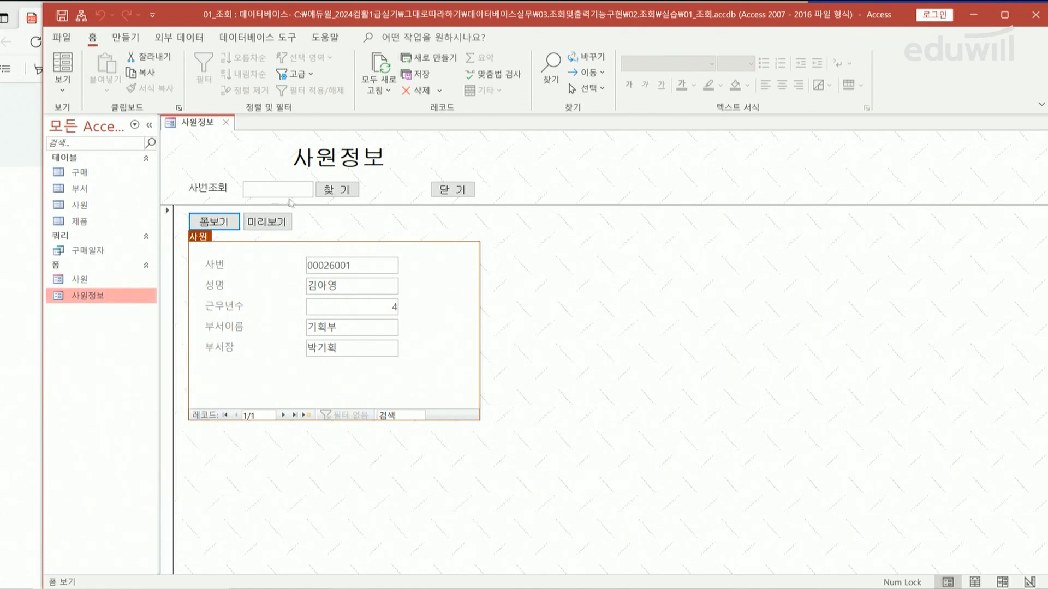
right_click(101, 302)
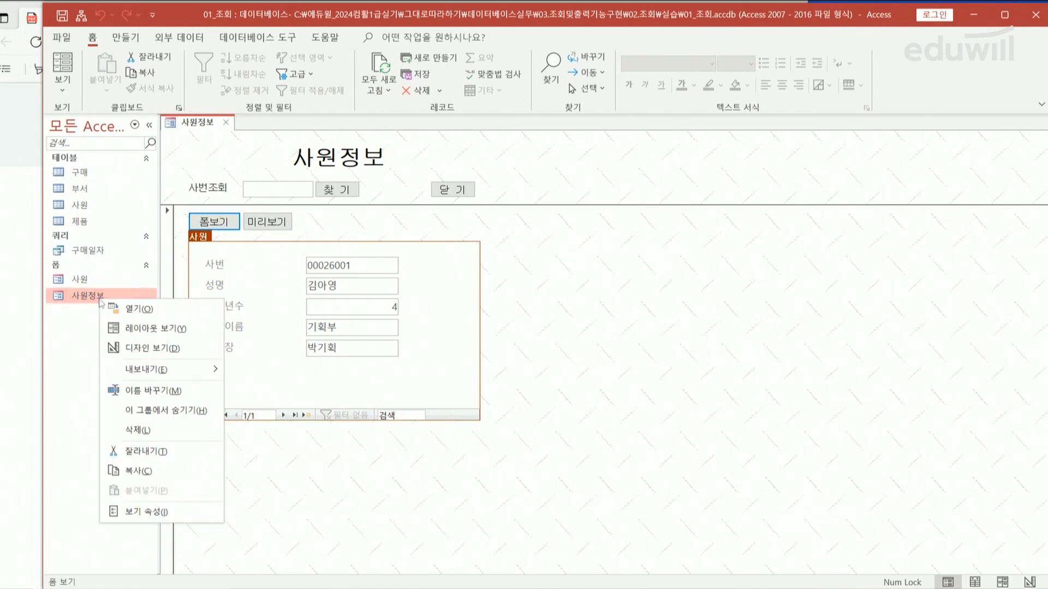
click(133, 349)
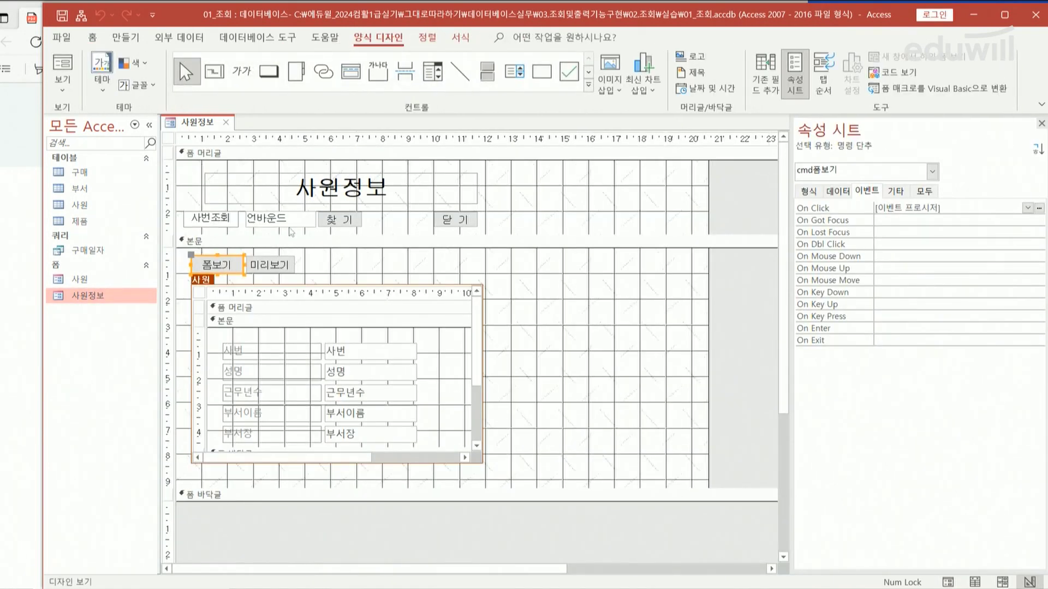
click(289, 227)
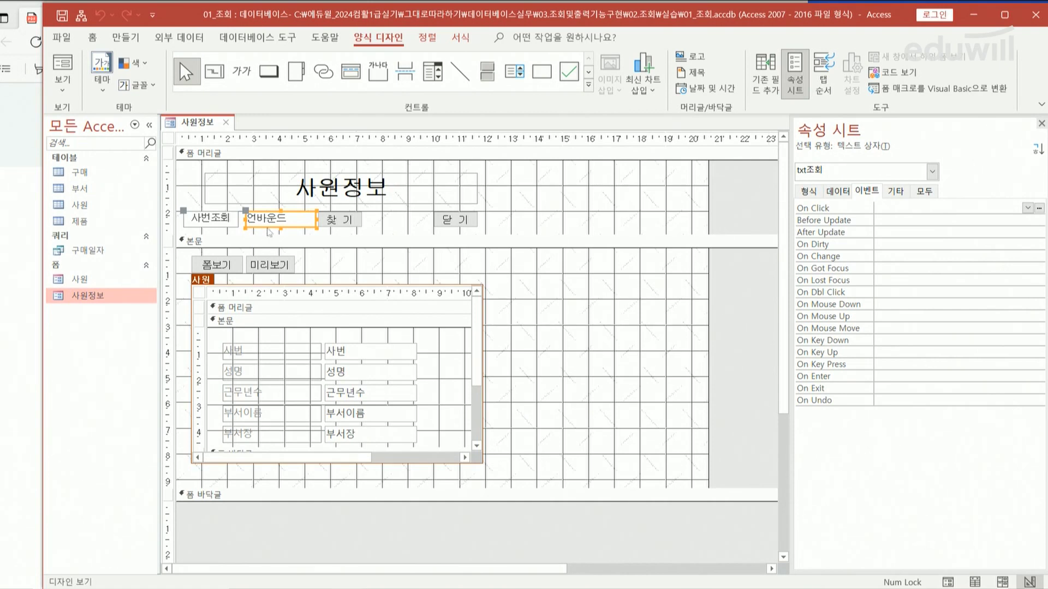
Create an On Click event procedure for the 찾기 button with the code builder
click(342, 226)
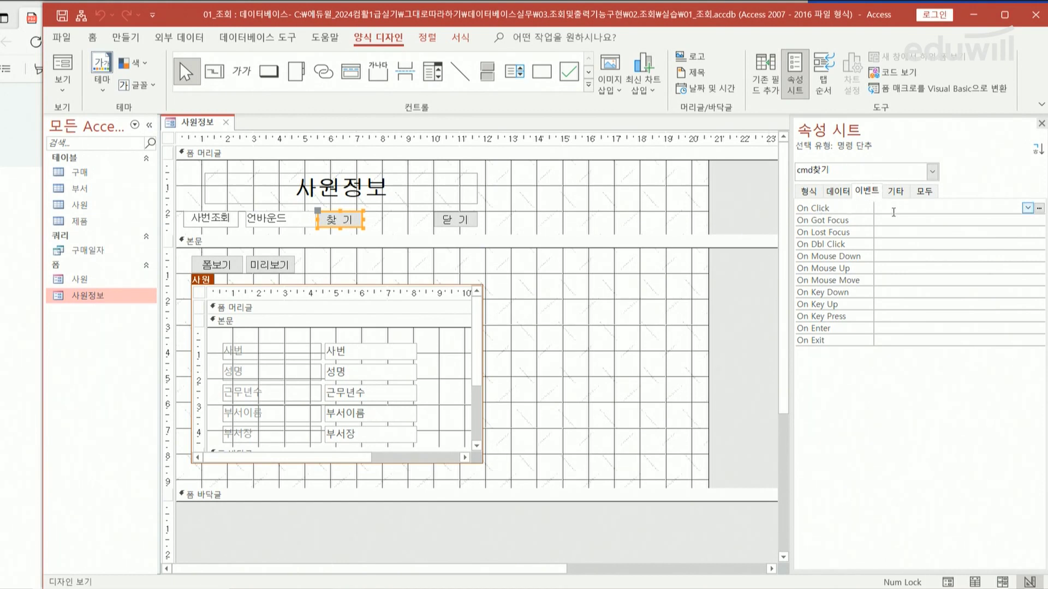
click(1039, 209)
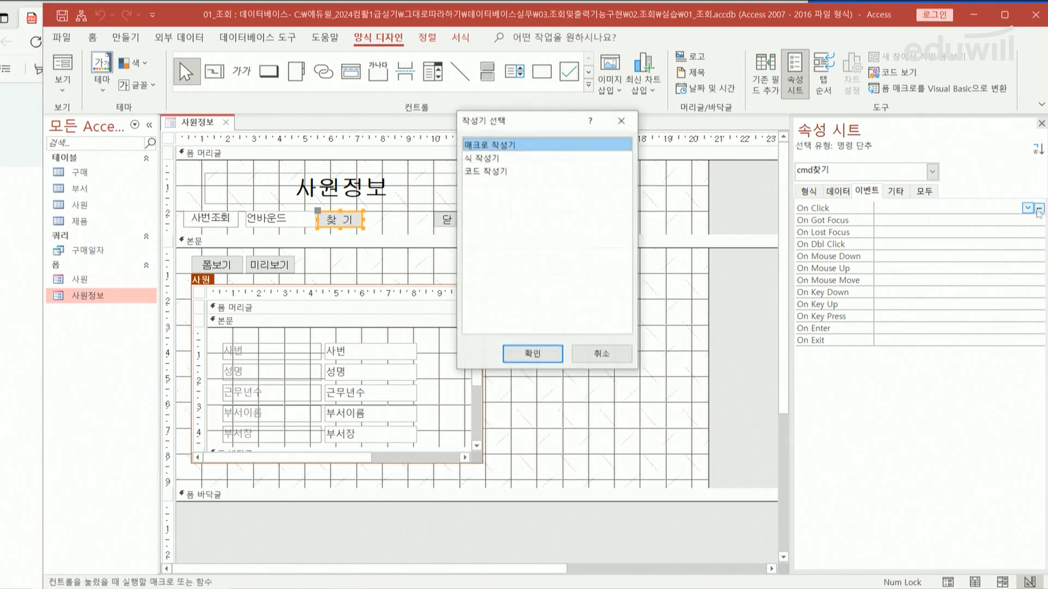
click(494, 173)
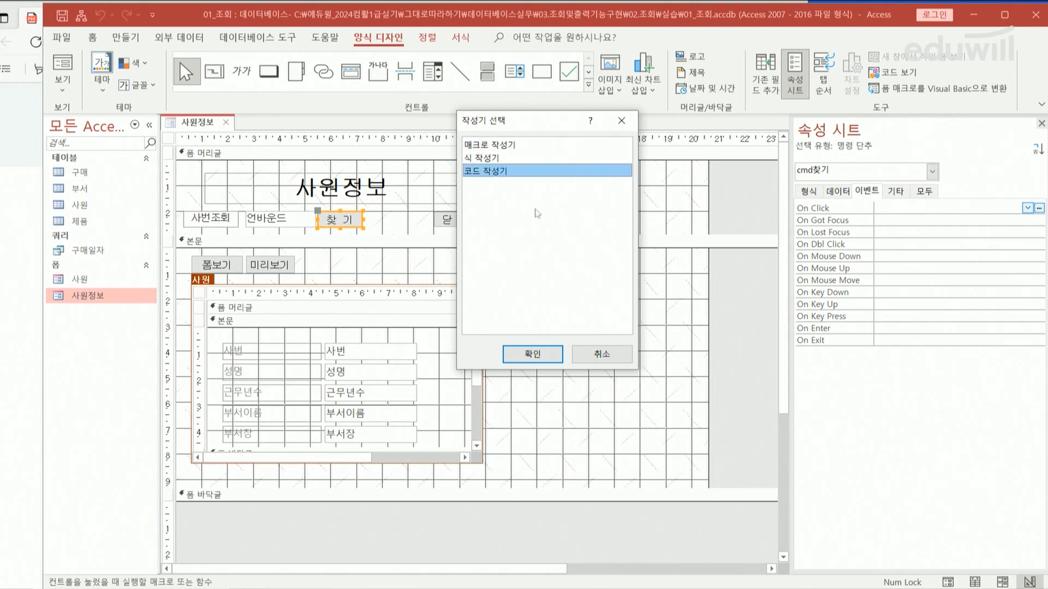
click(525, 353)
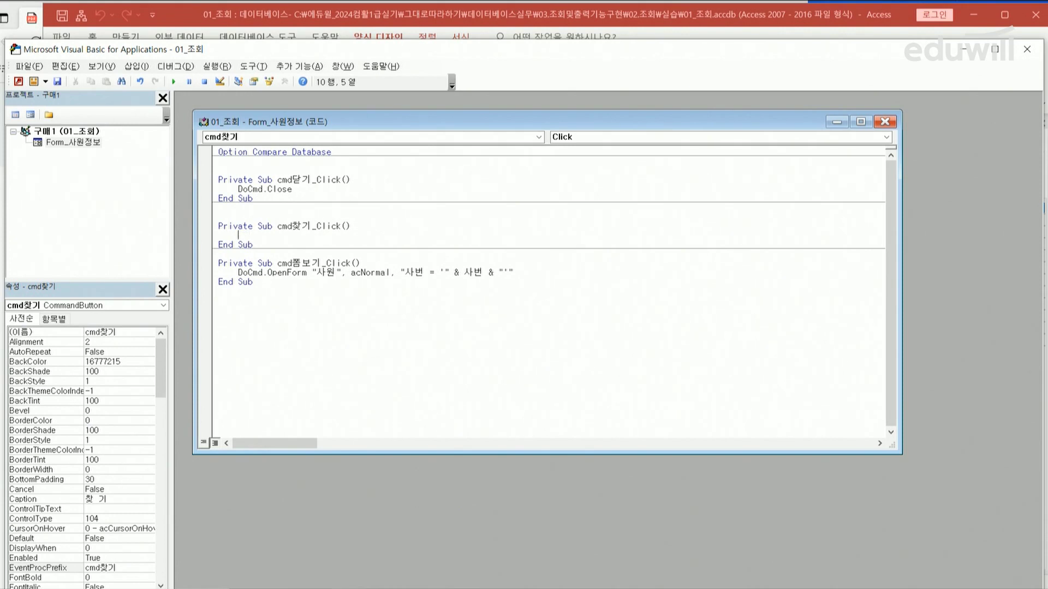
In the cmd찾기_Click procedure, assign Me.Filter the quoted condition "사번=txt조회"
text(me.f)
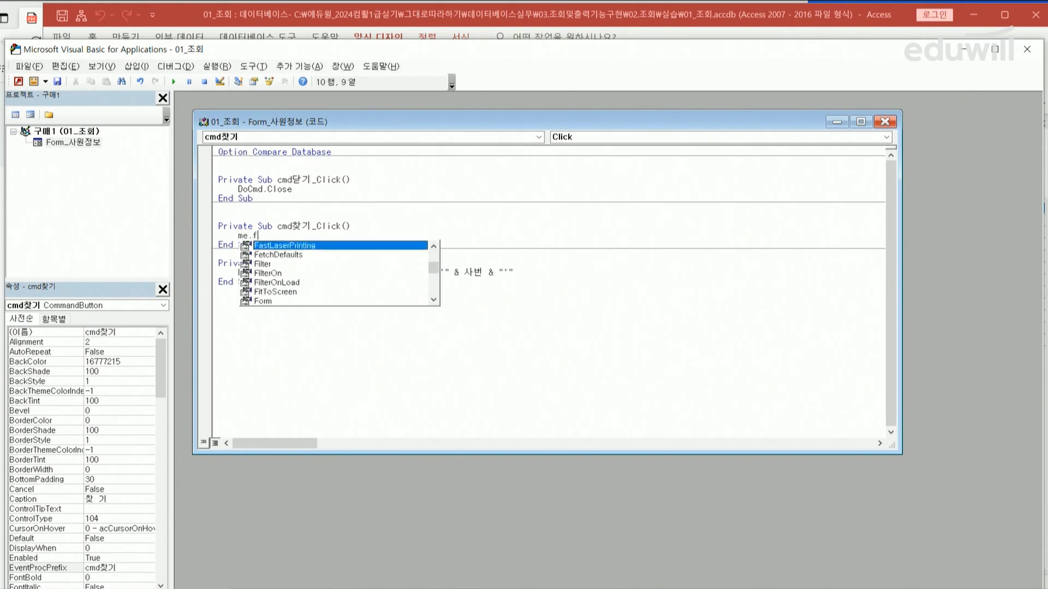
text(ilter=)
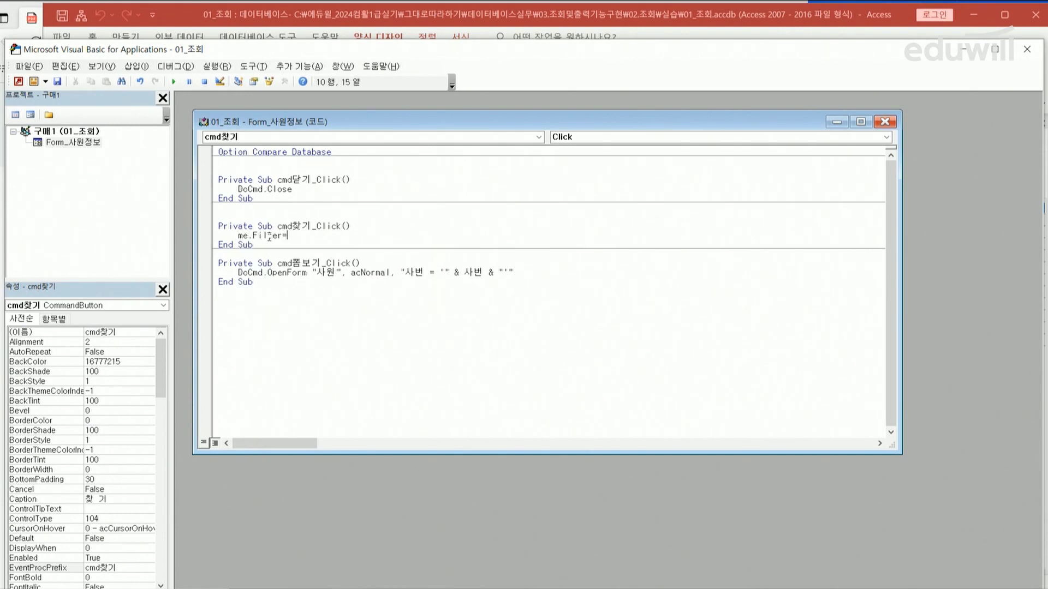
text(사번=)
text(txt조회)
click(288, 235)
text(")
key(End)
text(")
Separate txt조회 from the quoted text so the filter condition reads "사번='" & txt조회 & "'", and review its quoted parts
key(Left)
key(Left)
key(Left)
text('" &)
key(Right)
key(Right)
text(쇄 "')
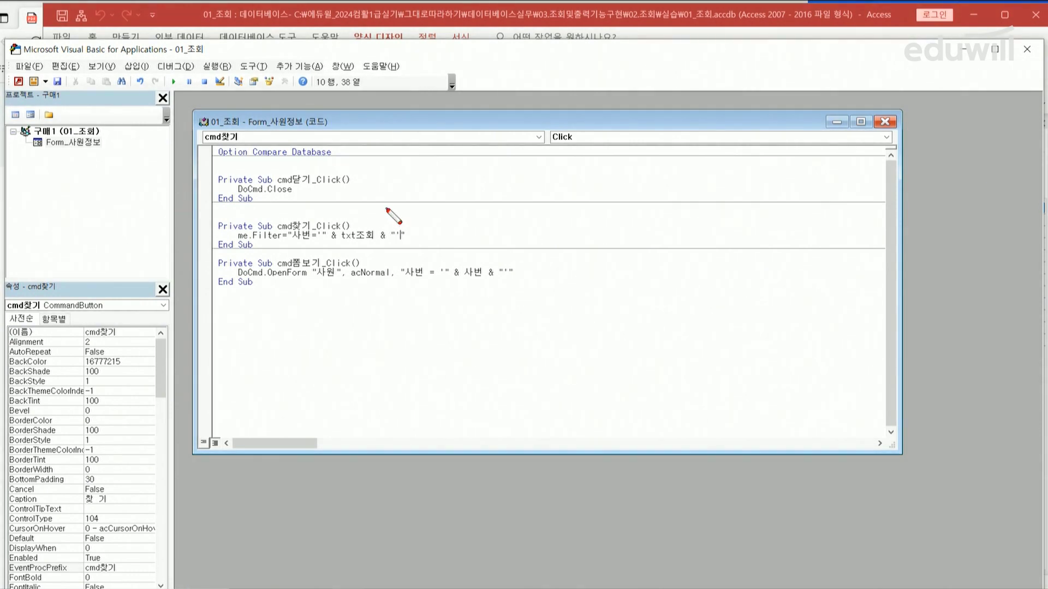
mouse_move(318, 246)
mouse_down()
mouse_move(404, 246)
mouse_move(410, 228)
mouse_up()
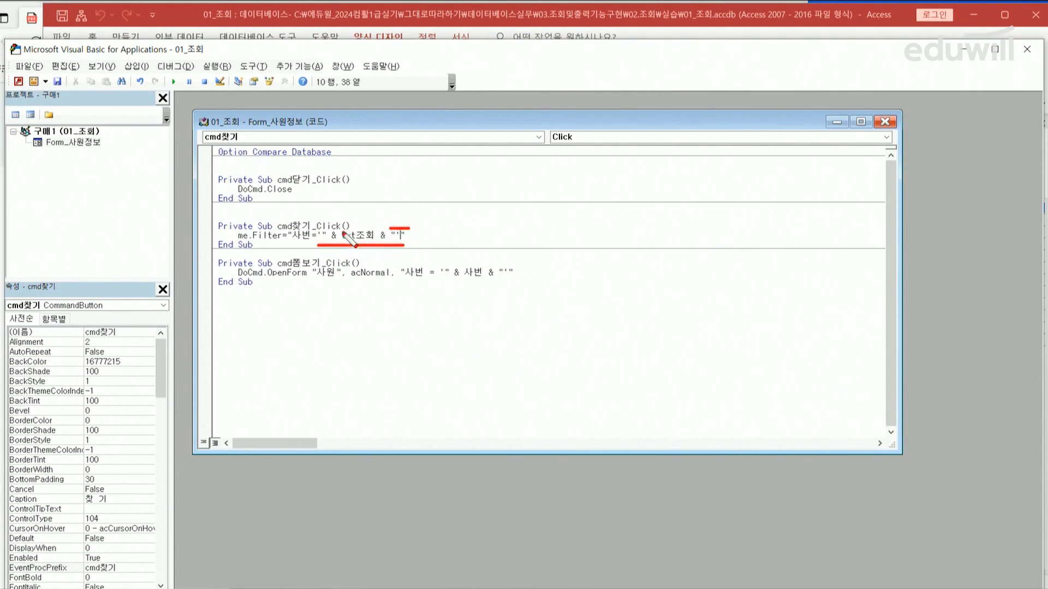
drag(316, 230, 331, 230)
key(Escape)
click(436, 236)
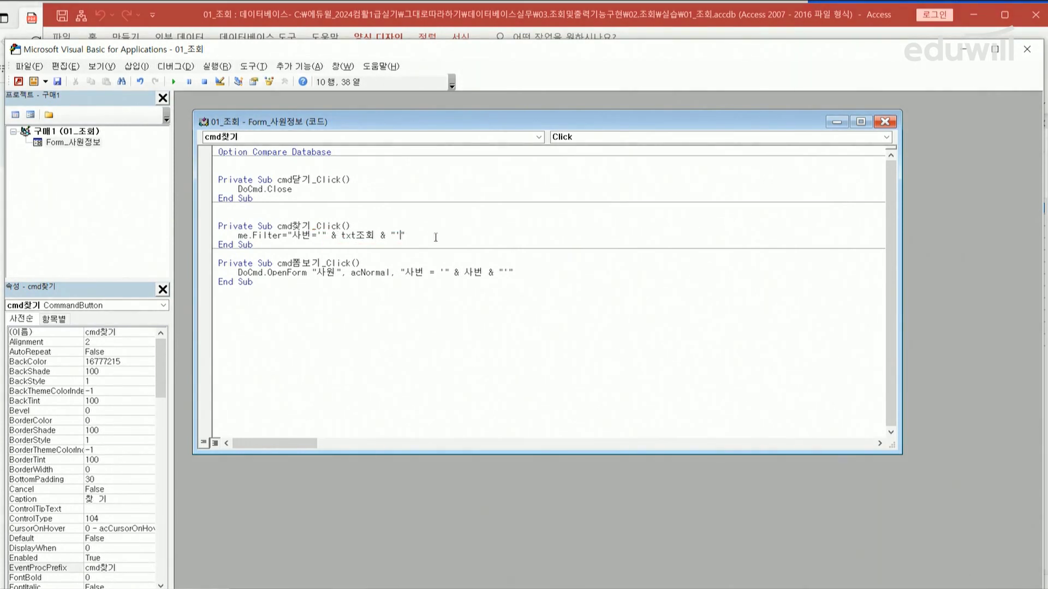
Add the statement Me.FilterOn = True on the line below the filter condition
key(Return)
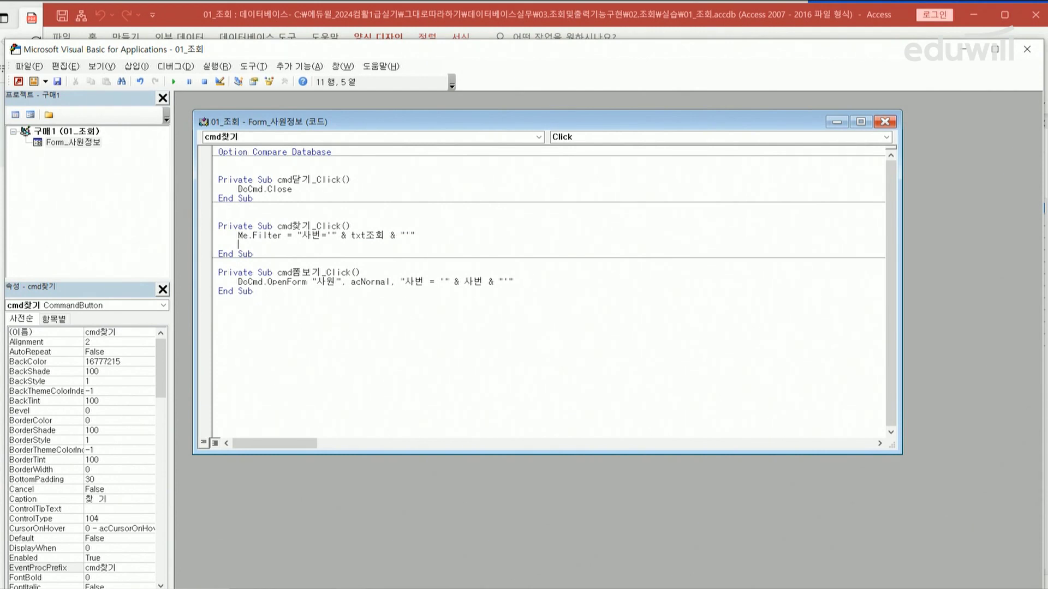
text(me.filter)
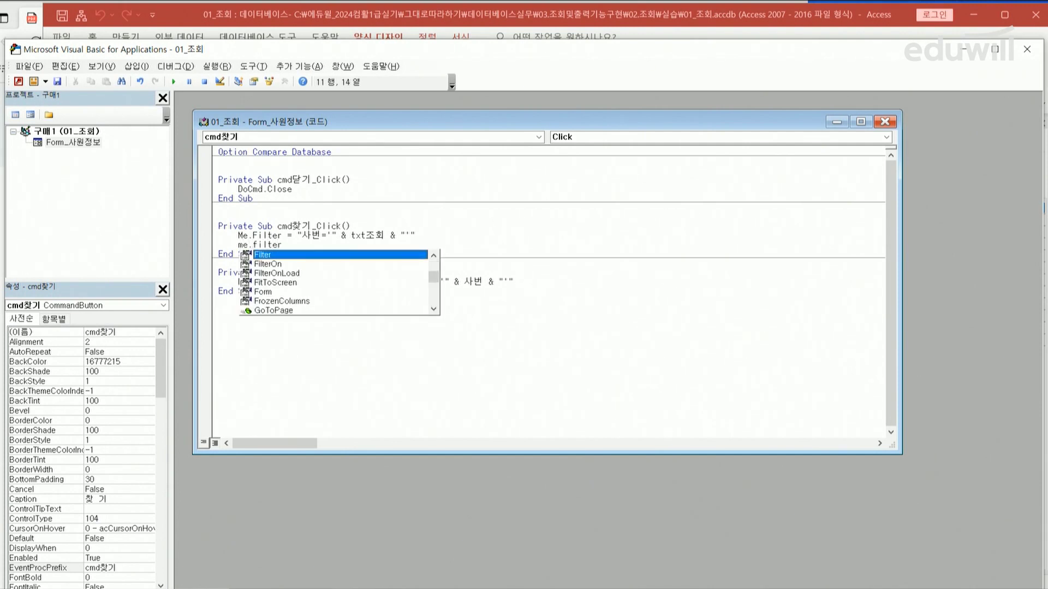
text(On=true)
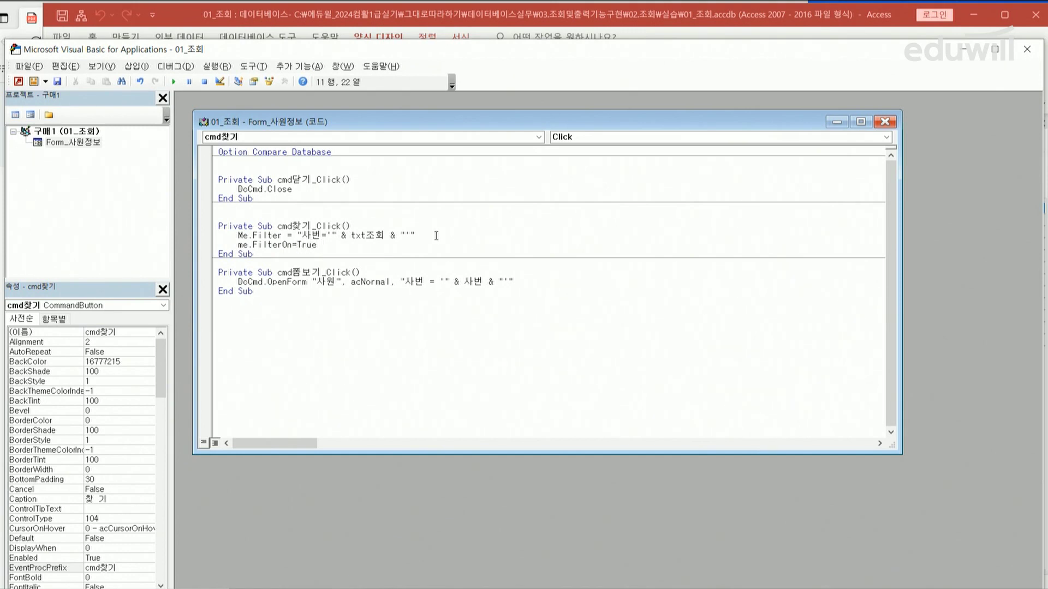
key(Return)
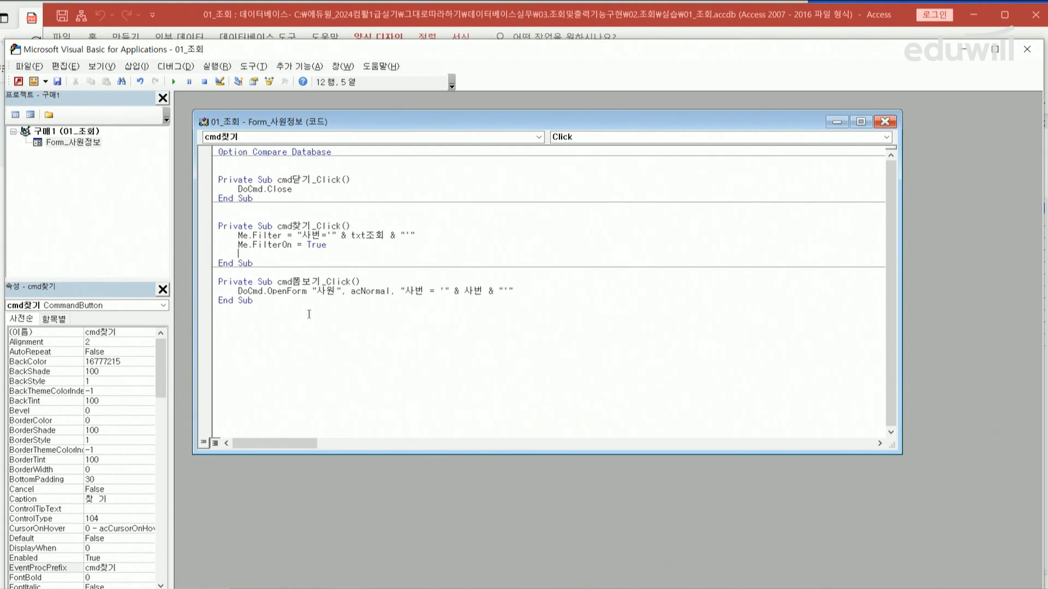
Return to Access, run the 사원정보 form, test the 찾기 button with an employee number, and close the form saving its design changes
click(18, 81)
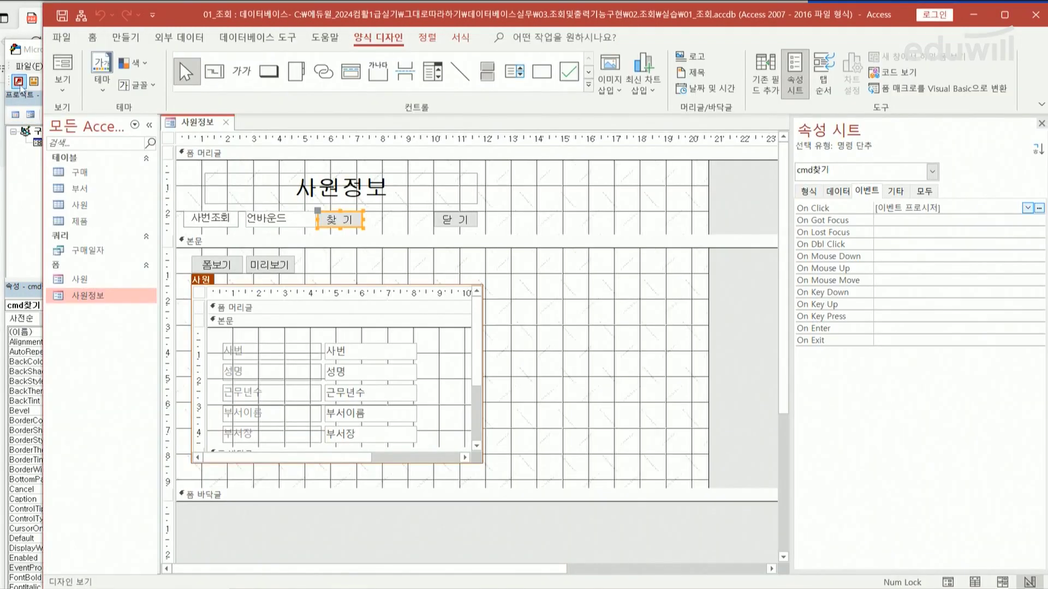
double_click(97, 301)
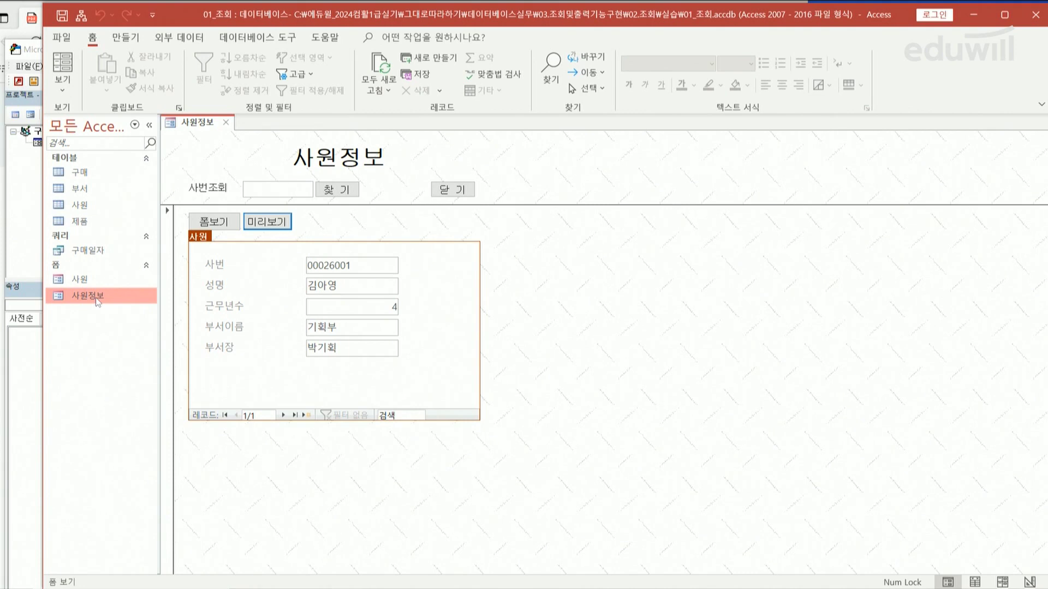
click(252, 192)
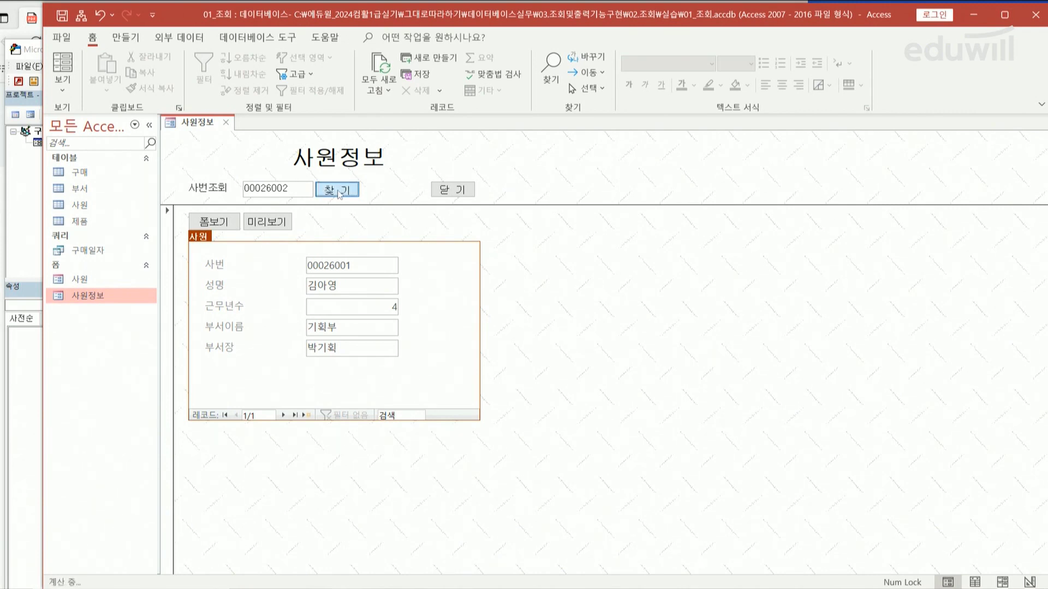
click(339, 192)
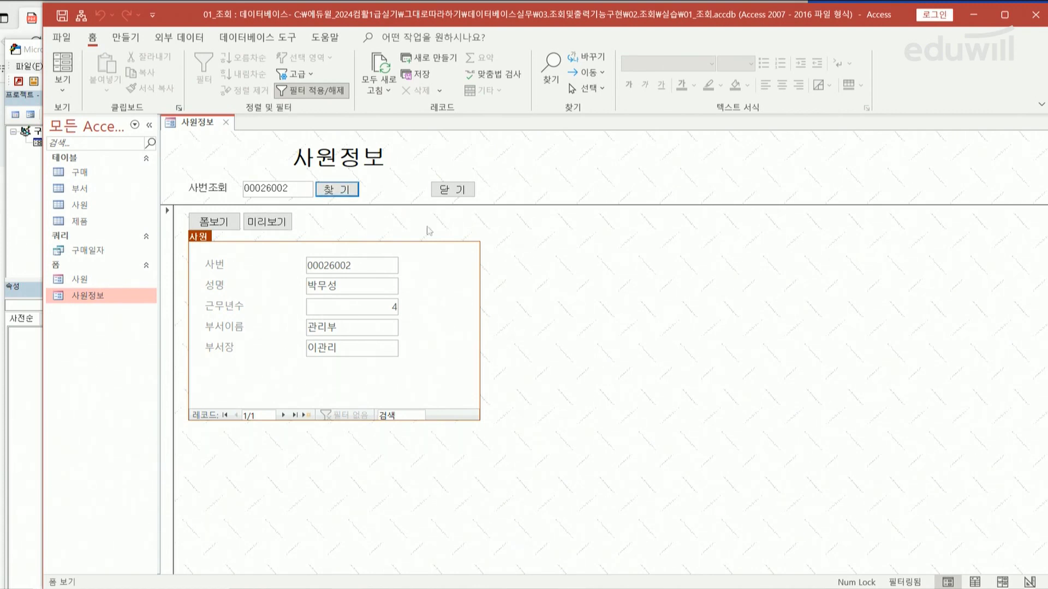
click(226, 122)
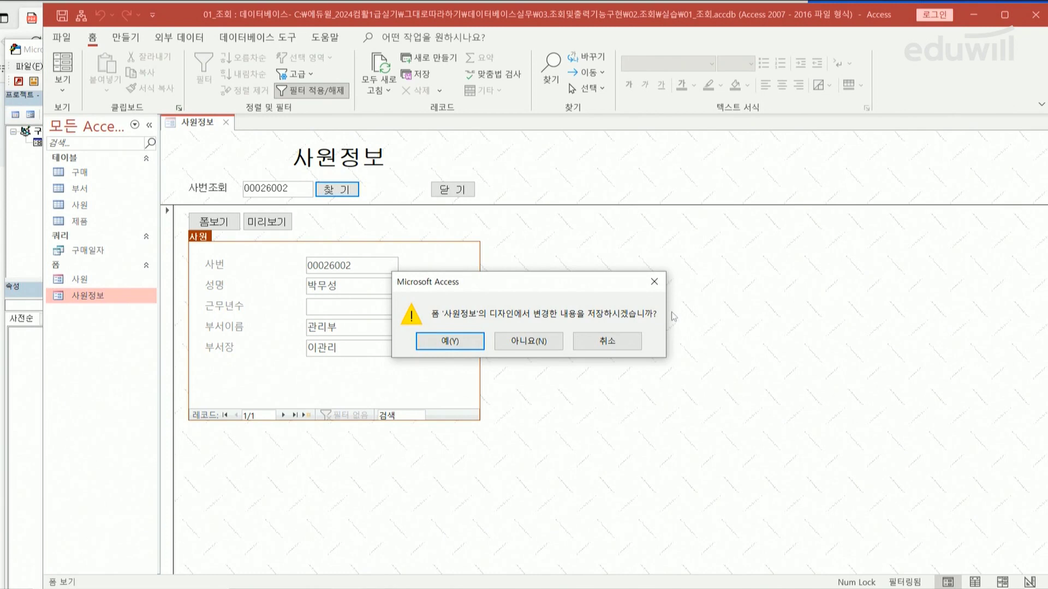
click(474, 346)
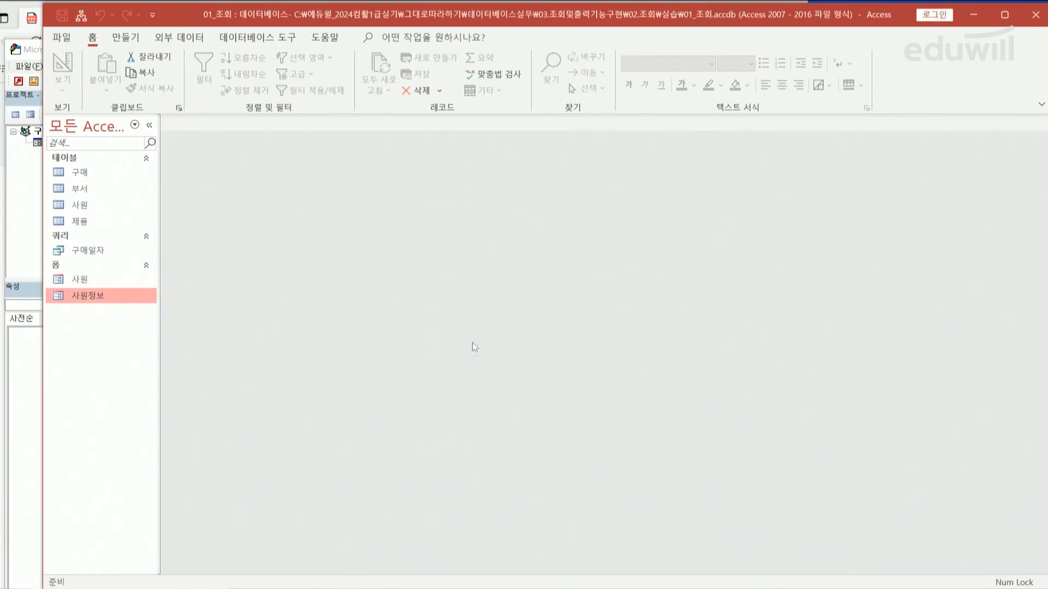